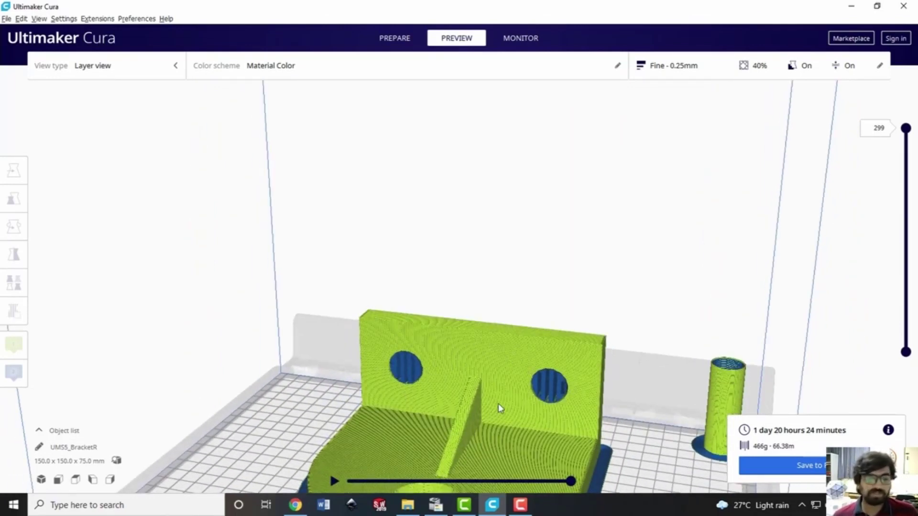
Examine the sliced bracket and its prime tower in the layer preview from several angles and distances
scroll(498, 403, "down", 5)
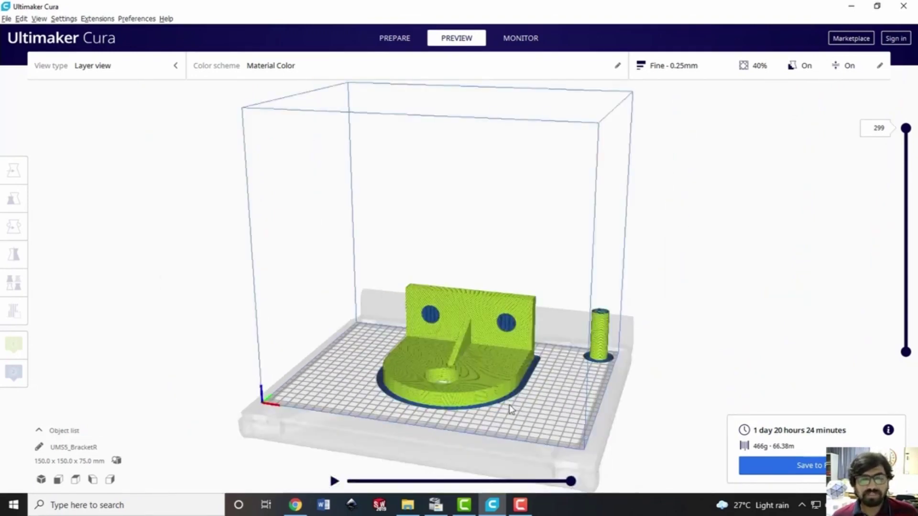
scroll(526, 411, "up", 4)
scroll(535, 415, "down", 2)
scroll(575, 464, "up", 1)
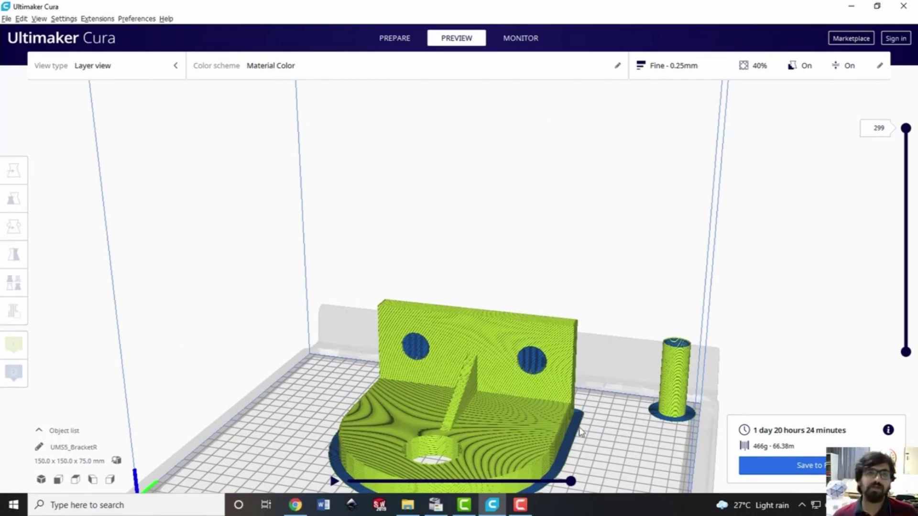
scroll(579, 427, "down", 4)
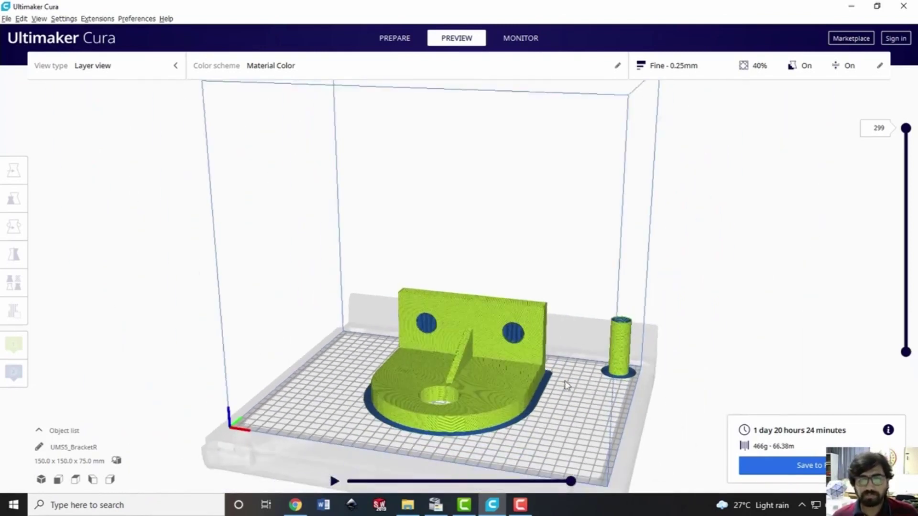
right_click_drag(560, 357, 543, 404)
scroll(520, 420, "up", 5)
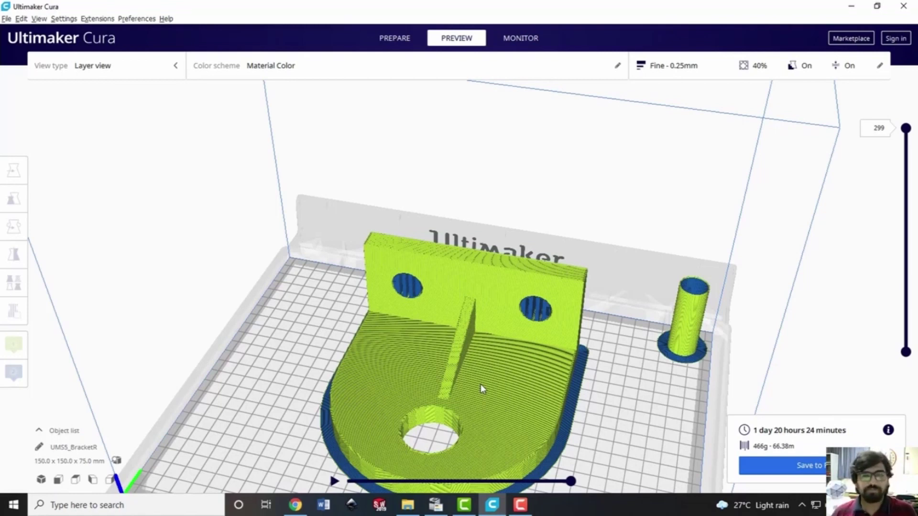
scroll(528, 375, "up", 3)
scroll(527, 369, "down", 1)
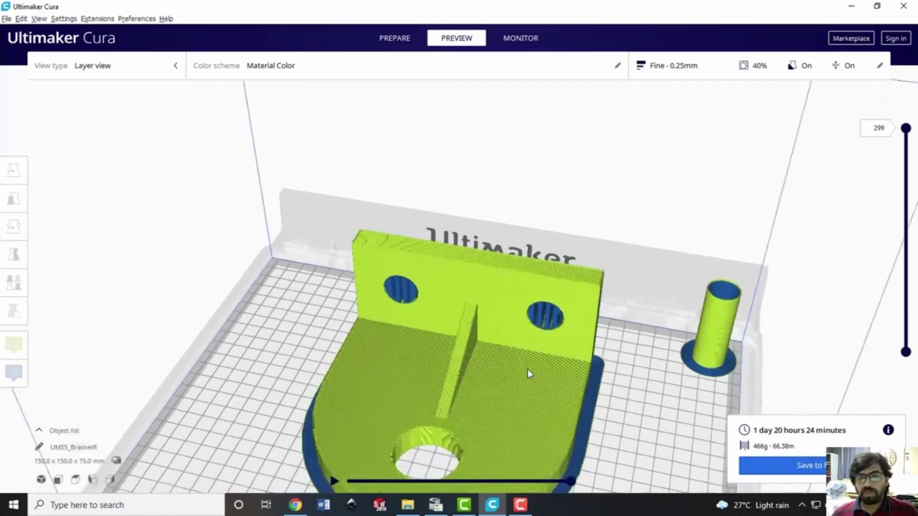
scroll(527, 369, "down", 4)
scroll(502, 358, "up", 2)
right_click_drag(501, 357, 879, 180)
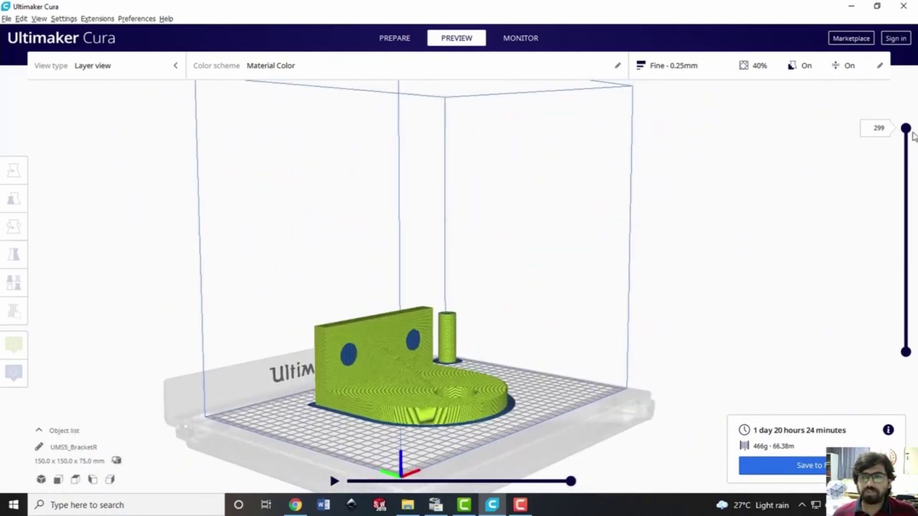
Limit the layer preview to the layers up to 45 and inspect the bracket's base from above
left_click_drag(905, 137, 915, 318)
right_click_drag(631, 260, 528, 352)
scroll(498, 369, "up", 3)
scroll(498, 368, "down", 3)
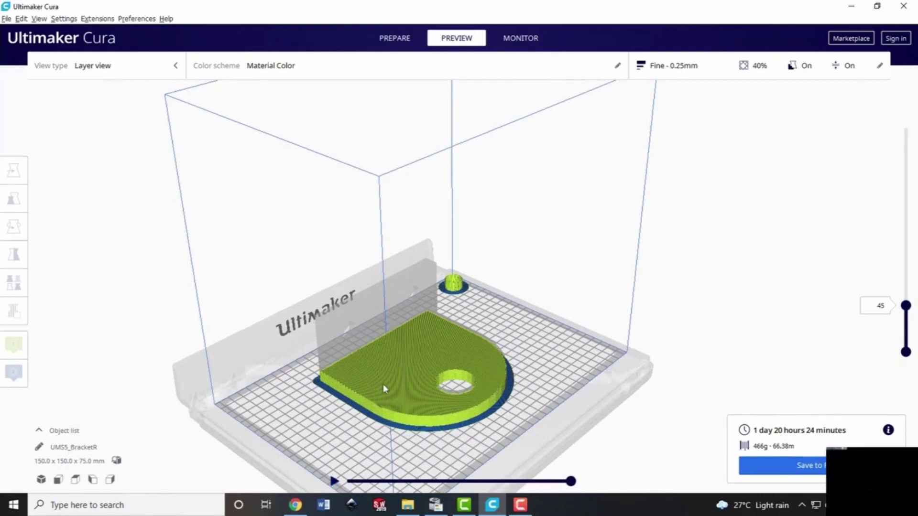
Play the toolpath simulation of layer 45, inspect the prime tower and base, and advance the path to the layer's end
left_click(333, 479)
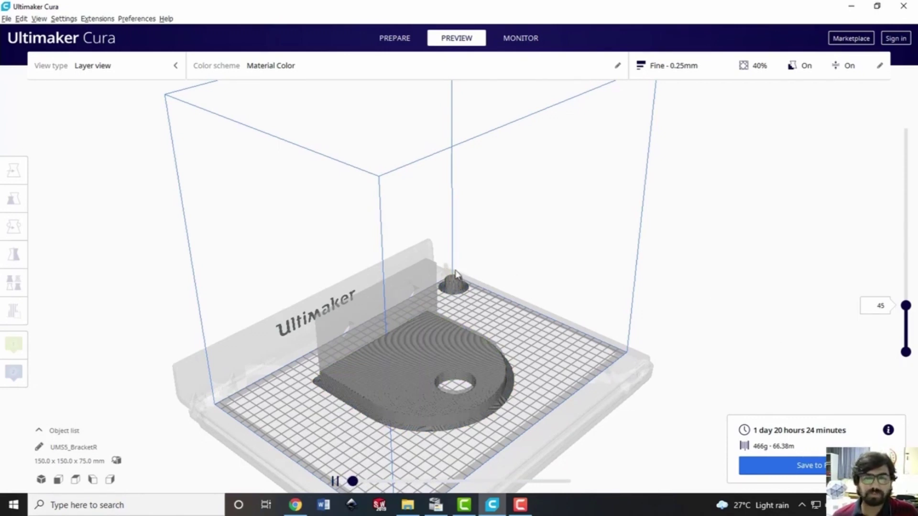
scroll(454, 285, "up", 3)
scroll(452, 306, "up", 3)
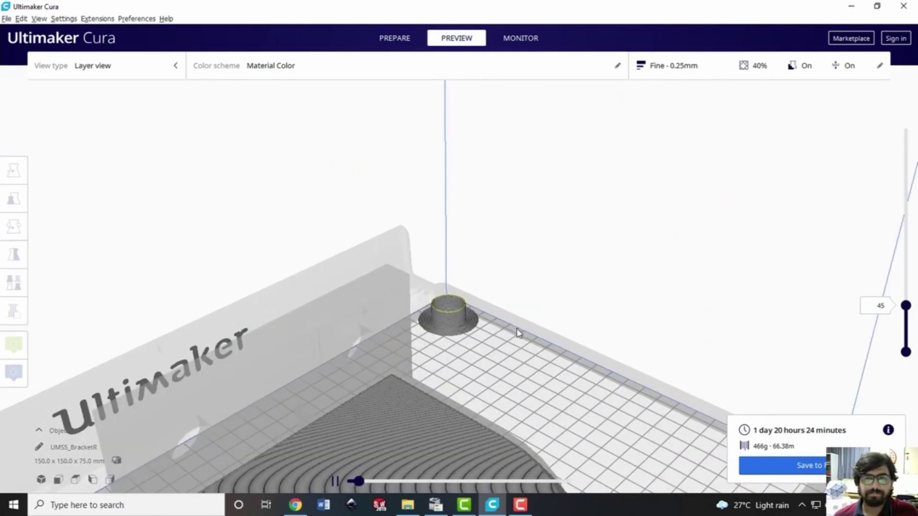
scroll(515, 328, "down", 6)
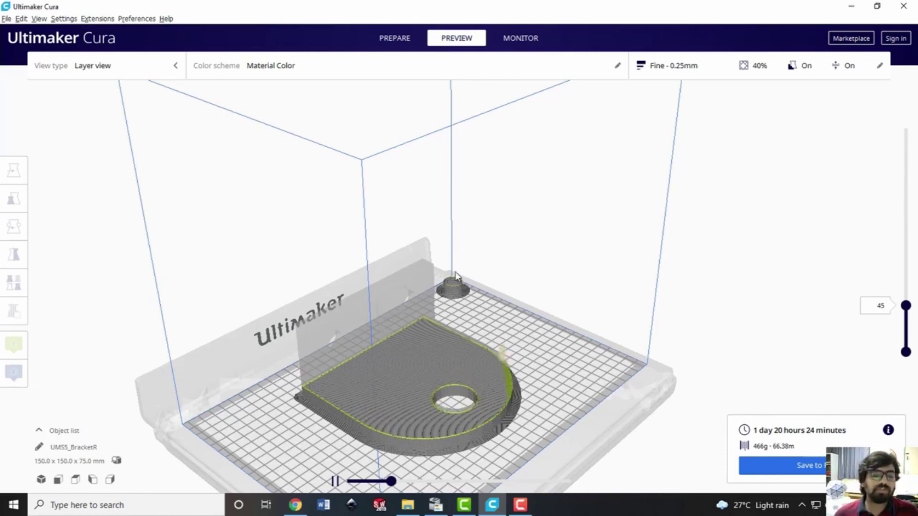
scroll(492, 416, "up", 2)
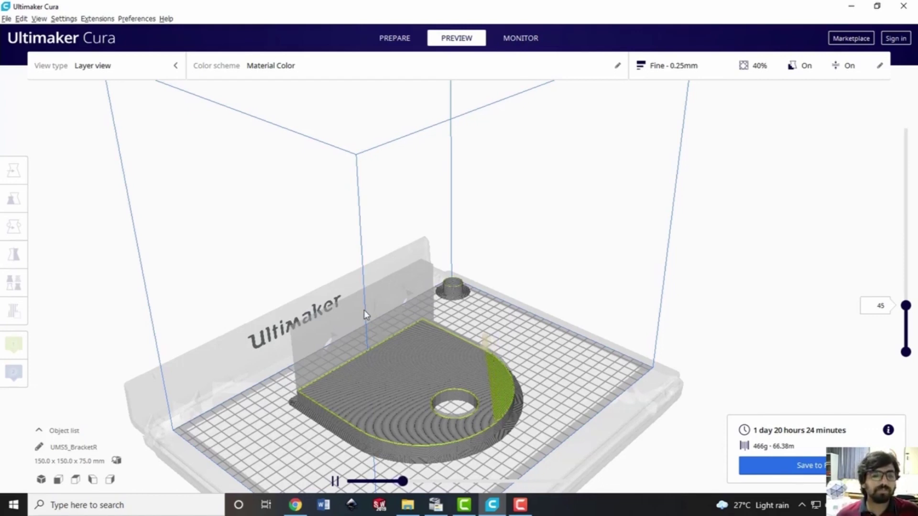
scroll(474, 458, "up", 2)
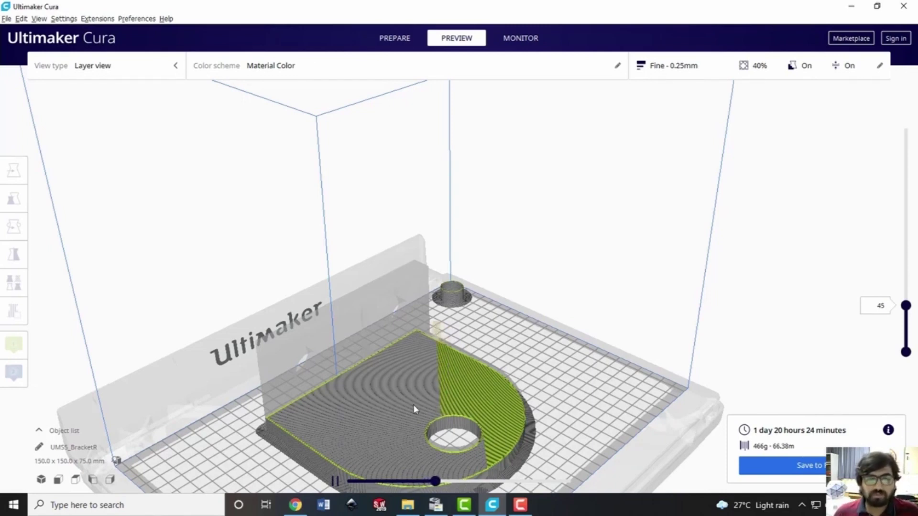
left_click(444, 482)
left_click_drag(445, 481, 583, 488)
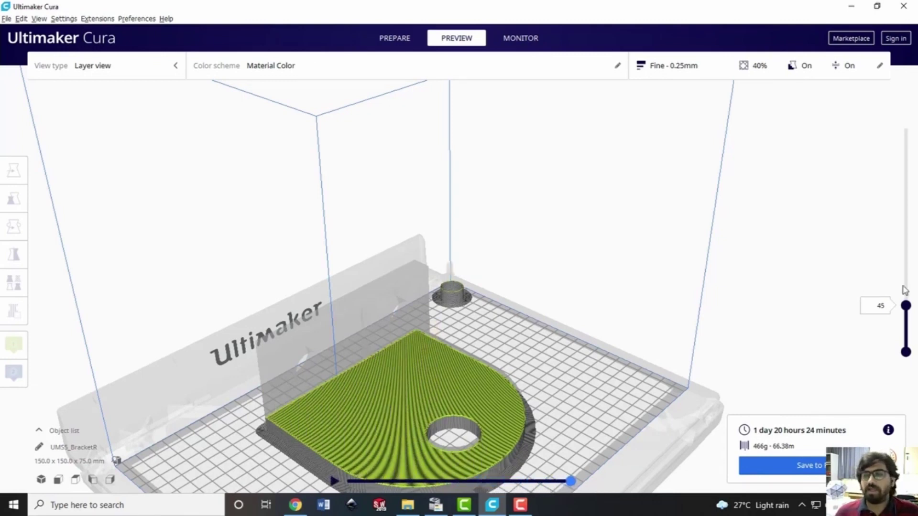
Show the layers up to 151 and move the toolpath back to where the wall's last end section is unfilled
left_click_drag(905, 305, 906, 225)
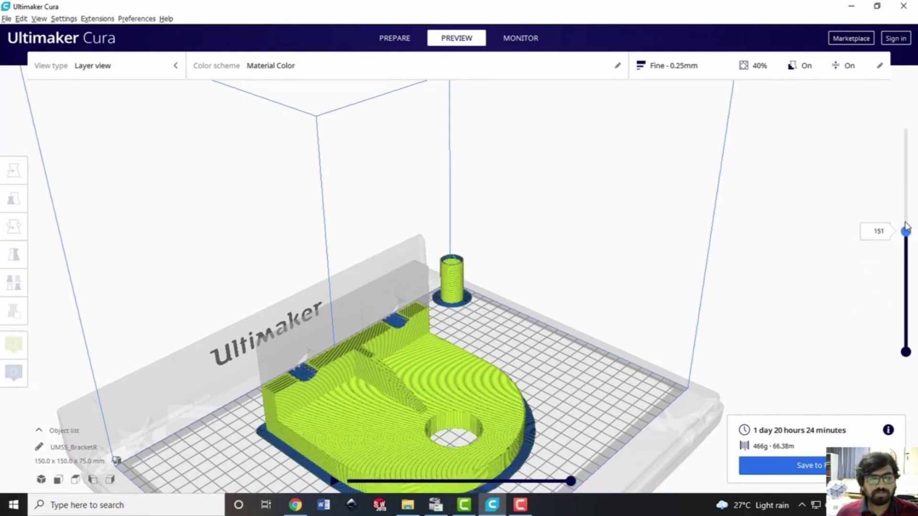
mouse_move(571, 480)
left_mouse_down()
mouse_move(332, 475)
mouse_move(515, 481)
left_mouse_up()
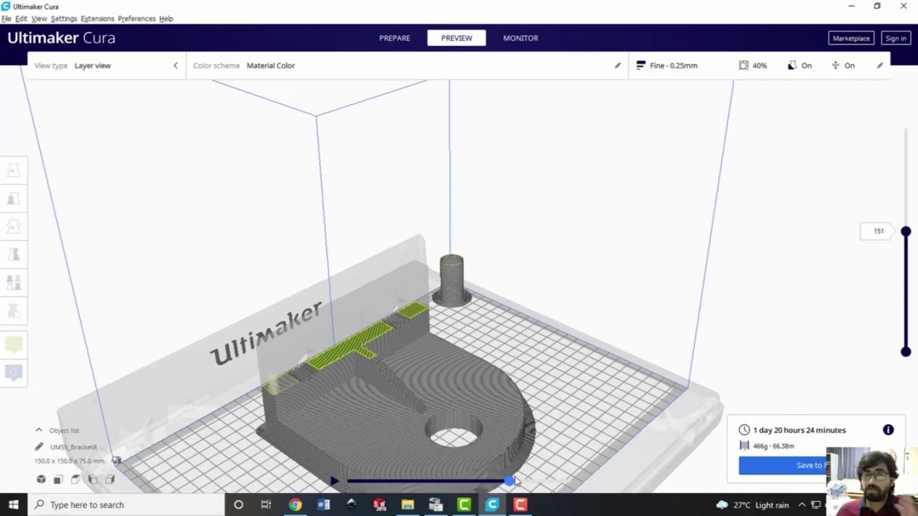
scroll(283, 424, "up", 3)
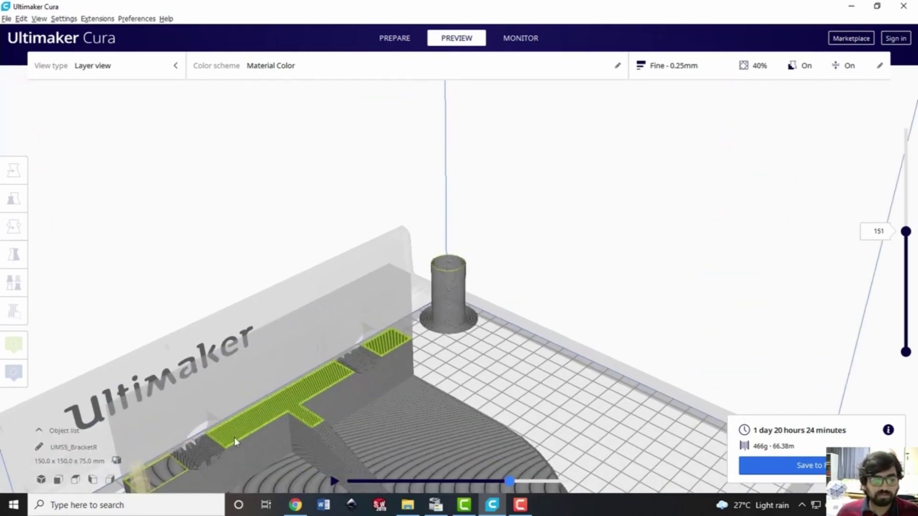
scroll(234, 437, "down", 2)
Switch to the top view and examine the unfilled end section of the bracket's wall up close
left_click(76, 480)
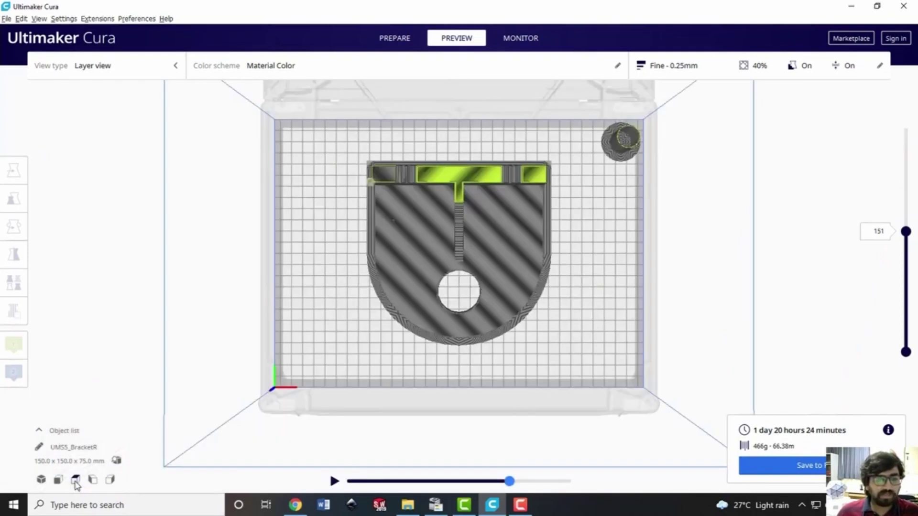
scroll(386, 158, "up", 2)
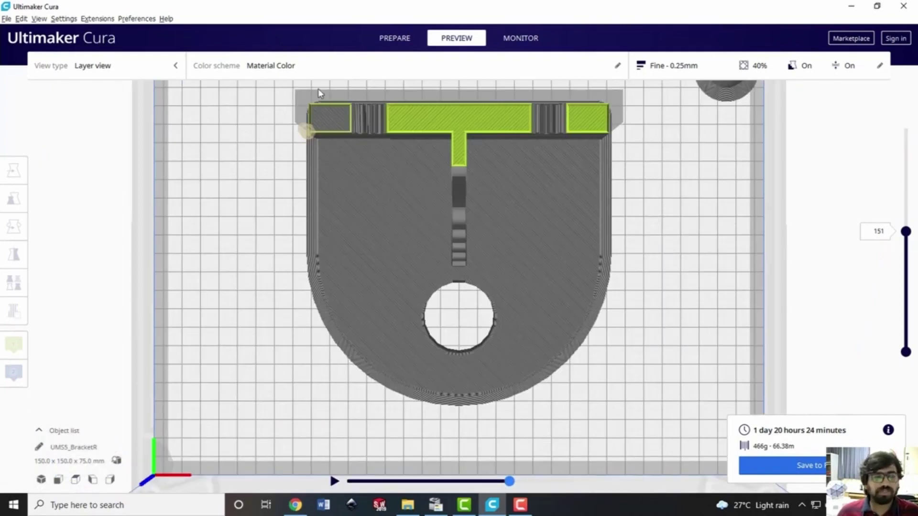
scroll(311, 129, "up", 1)
left_click(304, 170)
scroll(424, 164, "down", 3)
scroll(338, 85, "up", 3)
left_click(343, 174)
left_click(225, 192)
middle_click_drag(370, 127, 363, 272)
scroll(363, 272, "up", 3)
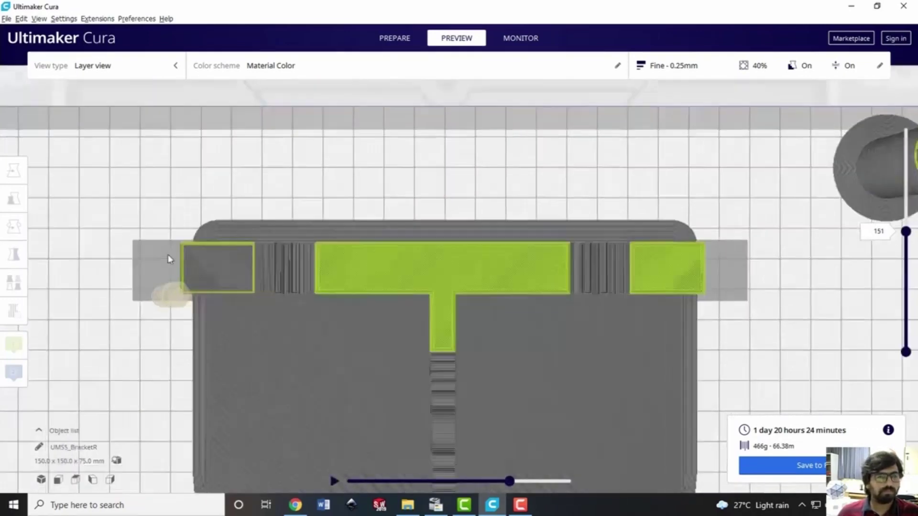
scroll(168, 257, "up", 5)
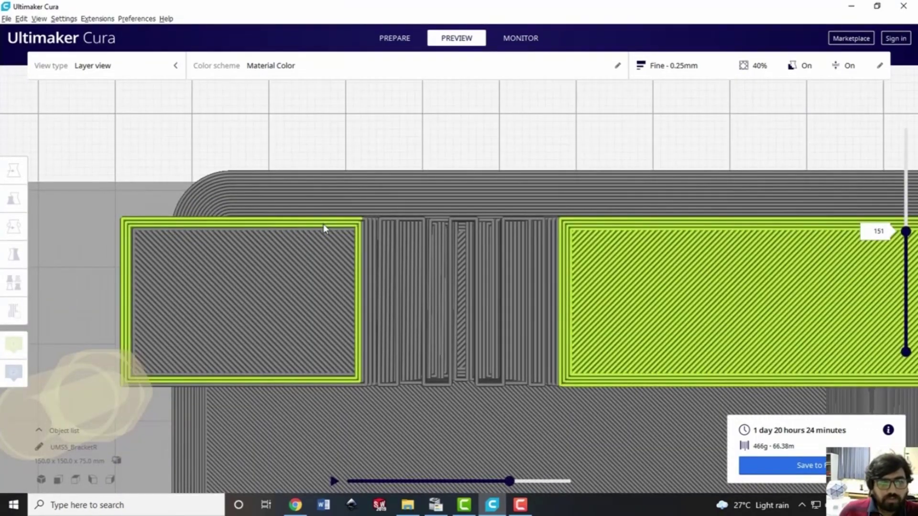
Play the toolpath from layer 151 into layer 152, examining the wall's fill and the supports in the holes
left_click(332, 481)
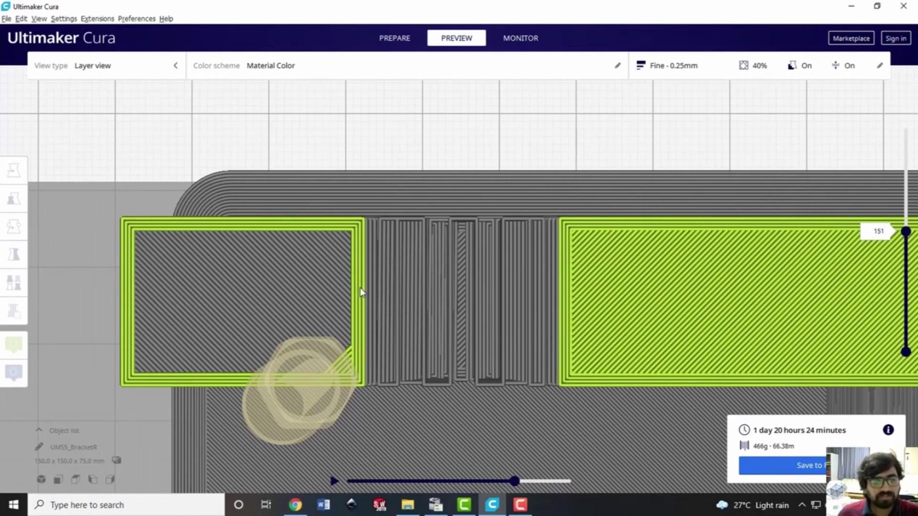
left_click(333, 481)
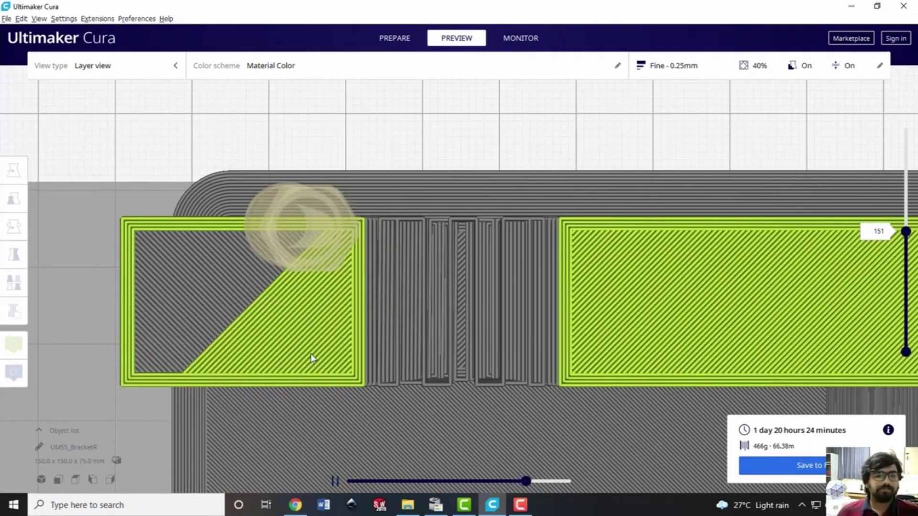
scroll(335, 315, "down", 2)
scroll(341, 317, "down", 6)
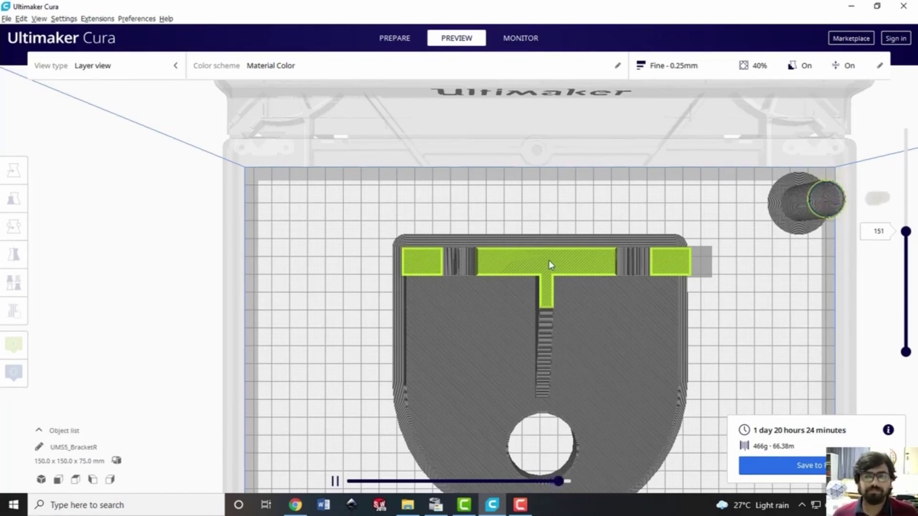
scroll(548, 264, "up", 6)
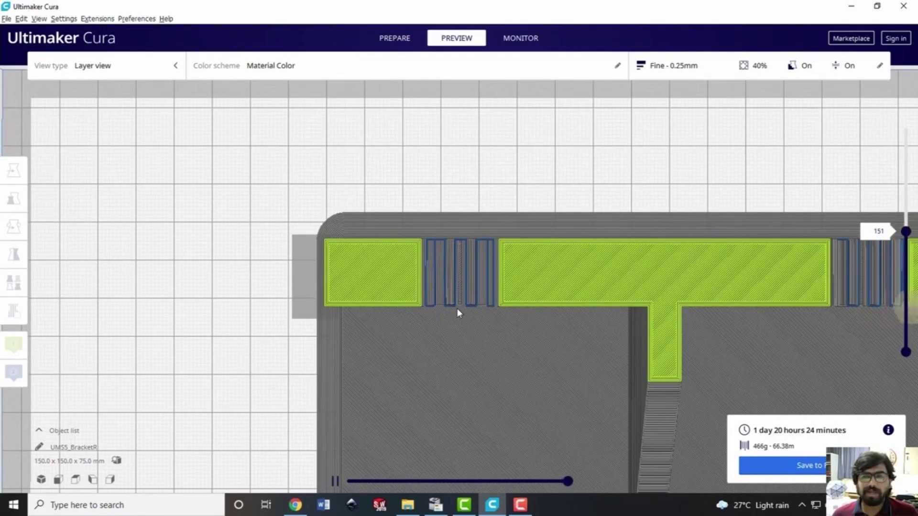
scroll(413, 302, "down", 2)
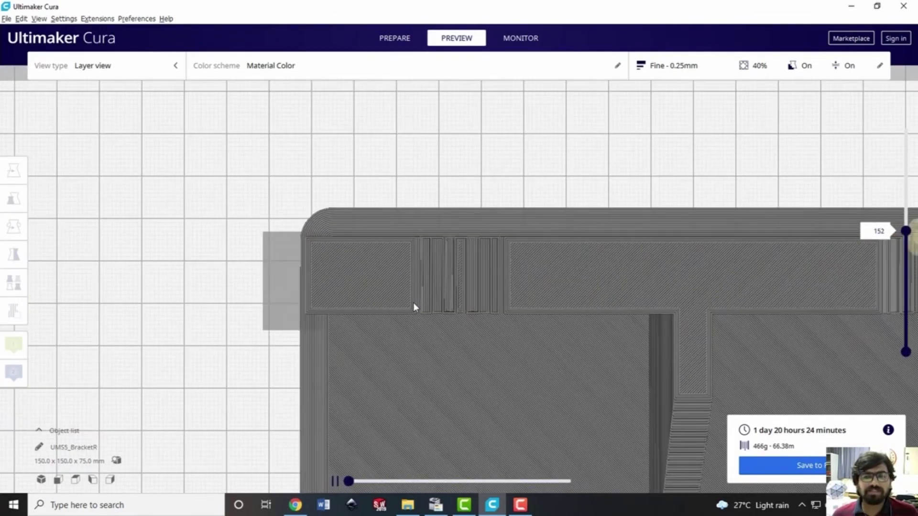
scroll(826, 282, "up", 1)
scroll(822, 270, "down", 1)
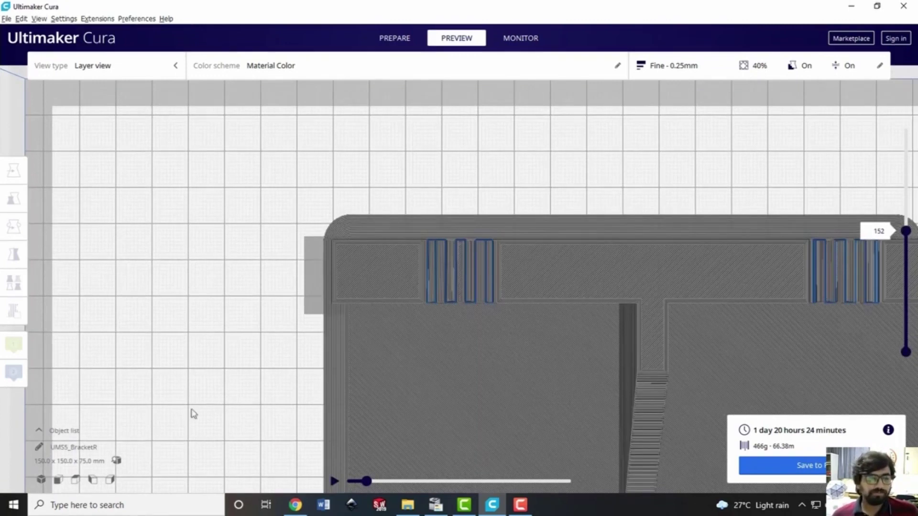
Restore the 3D view, start saving the sliced print, and set the destination to the M02L05 Demonstration of CAD-CAM Package folder path copied from File Explorer
left_click(41, 479)
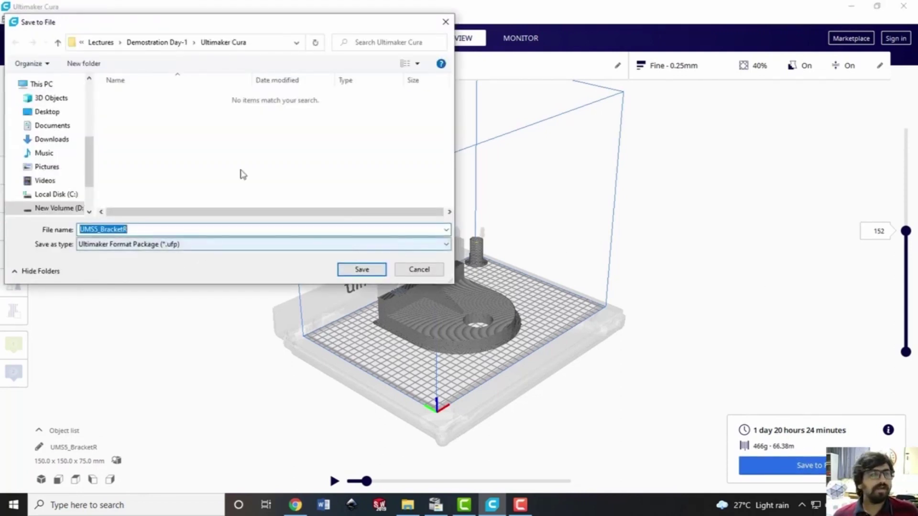
left_click(412, 506)
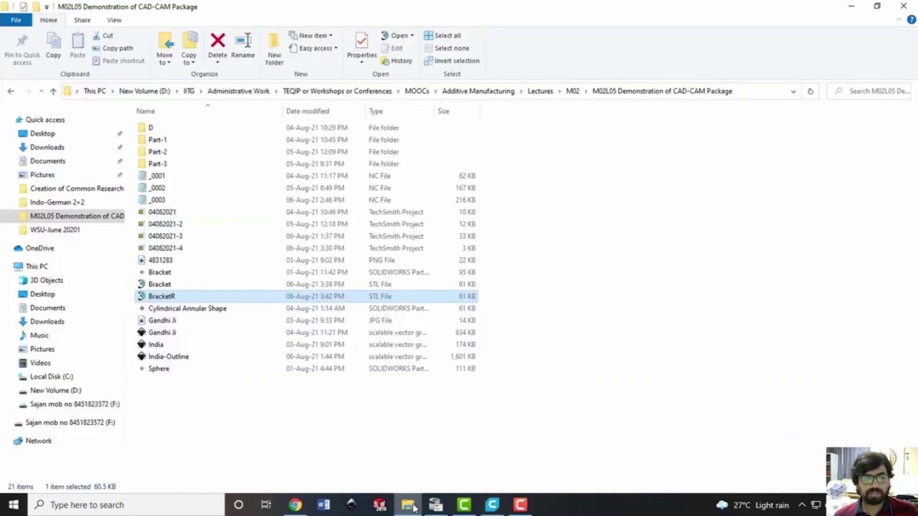
left_click(743, 91)
key("ctrl+c")
left_click(492, 505)
key("ctrl+v")
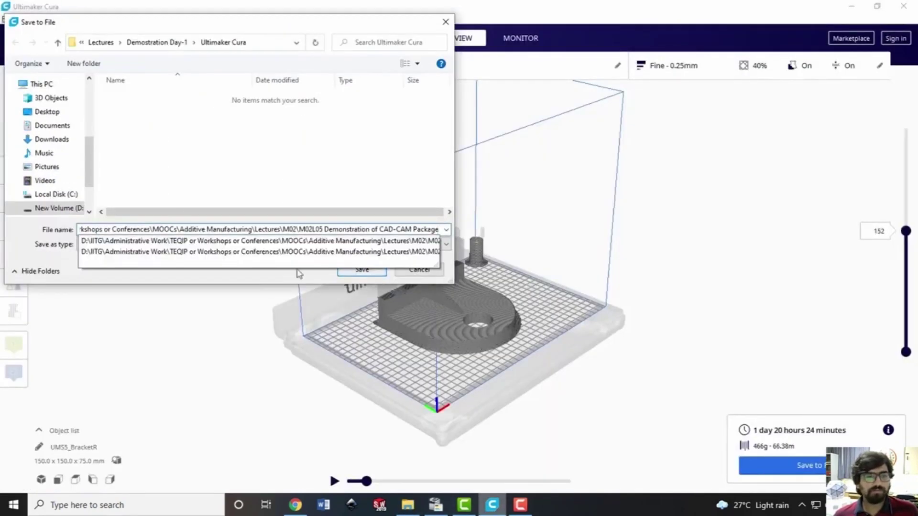
left_click(361, 269)
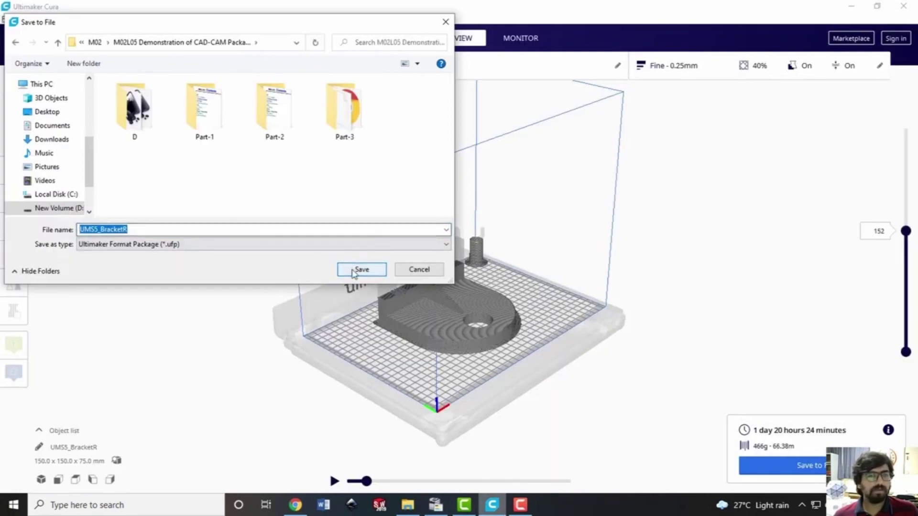
Save the sliced print as the Ultimaker Format Package UMS5_BracketR and check the saved file in its folder
left_click(354, 270)
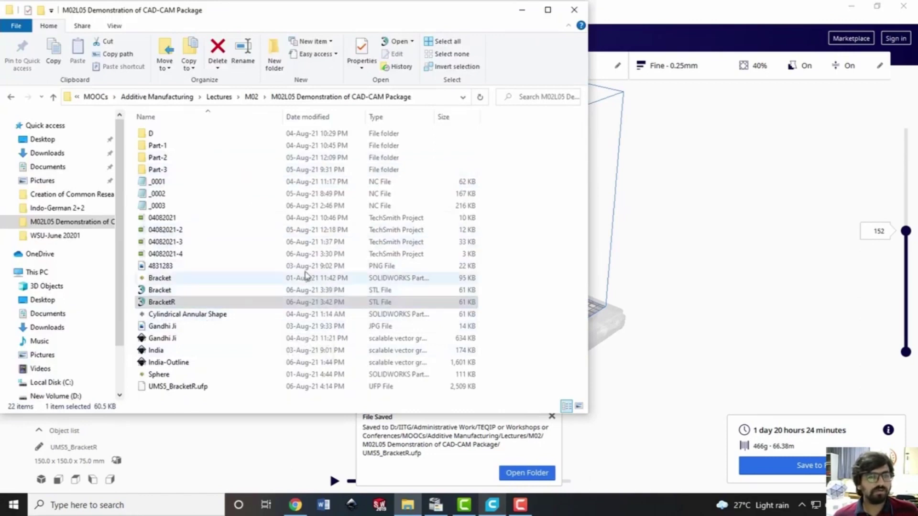
left_click(220, 388)
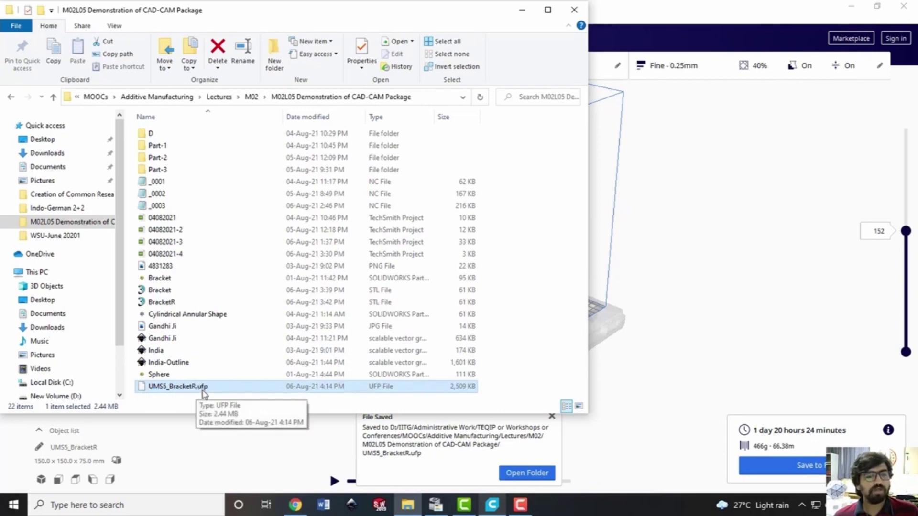
left_click(574, 9)
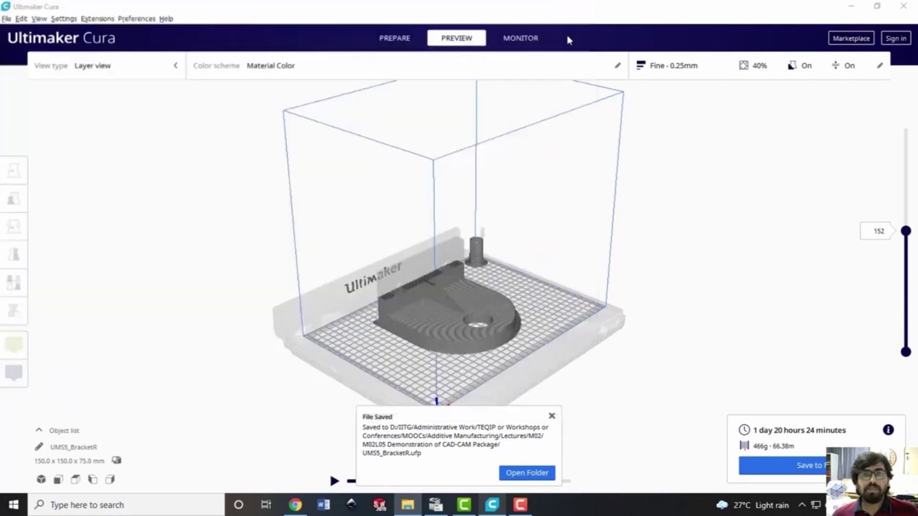
Save the Cura project as the 3MF project file UMS5_BracketR in the M02L05 Demonstration of CAD-CAM Package folder
key("ctrl+s")
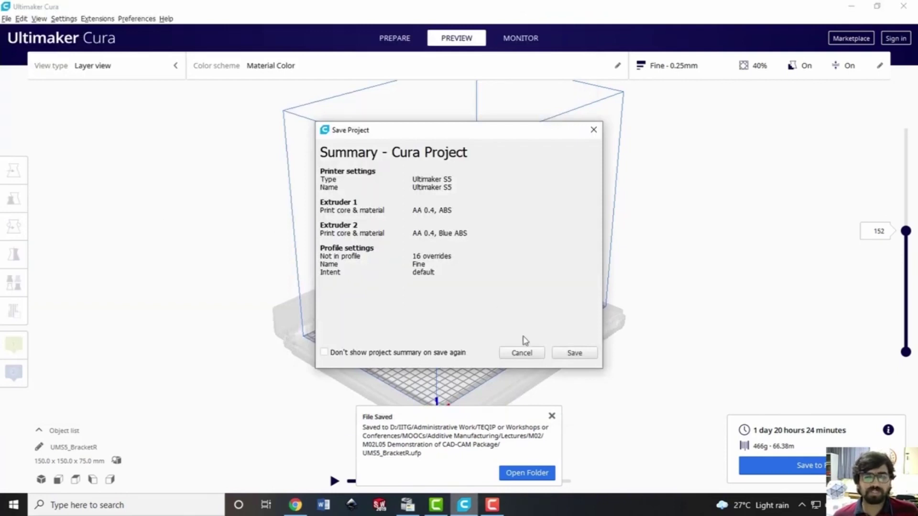
left_click(574, 352)
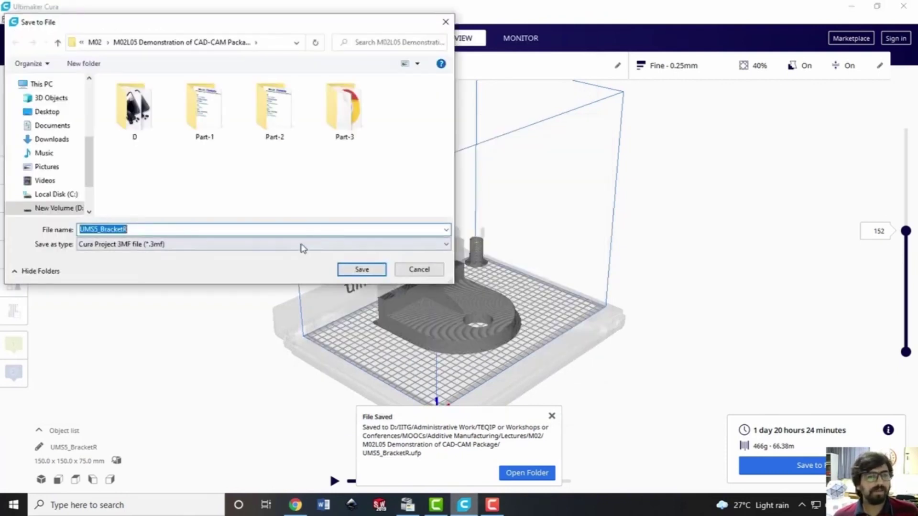
left_click(381, 274)
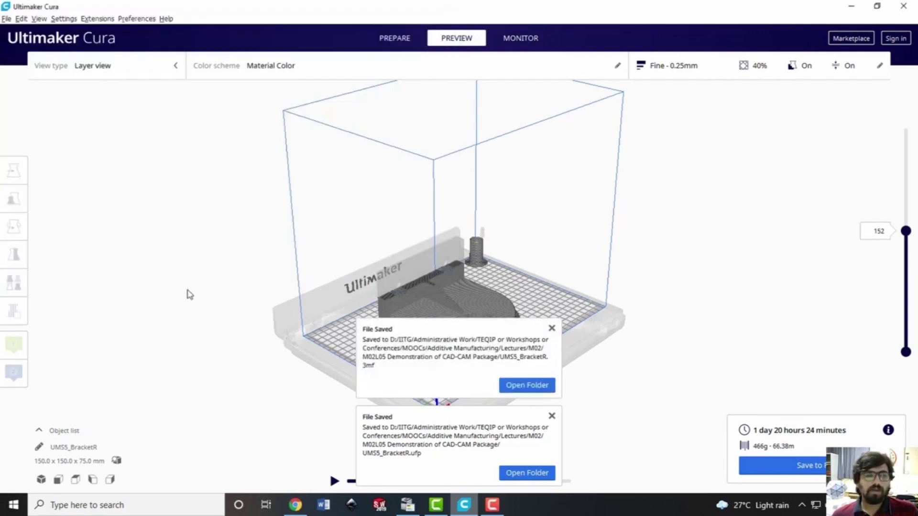
Export the sliced bracket as the G-code file UMS5_BracketR in the same folder
left_click(7, 19)
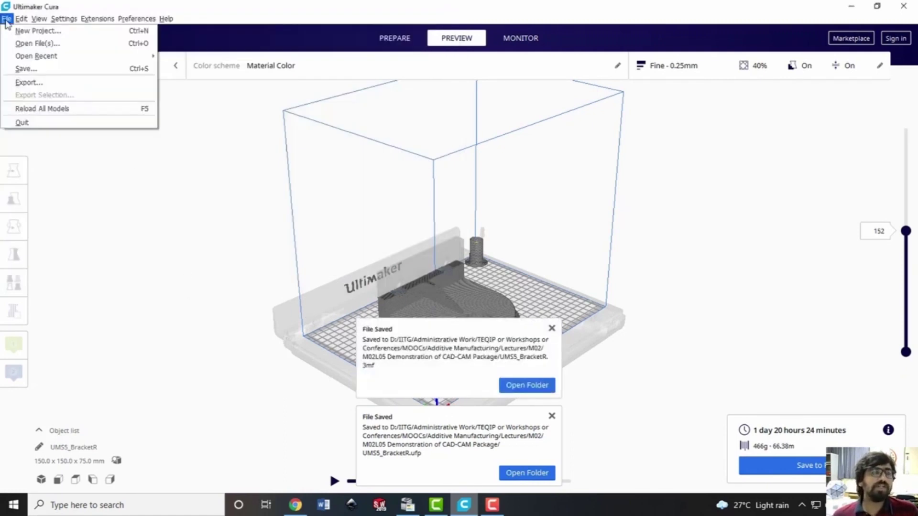
left_click(28, 82)
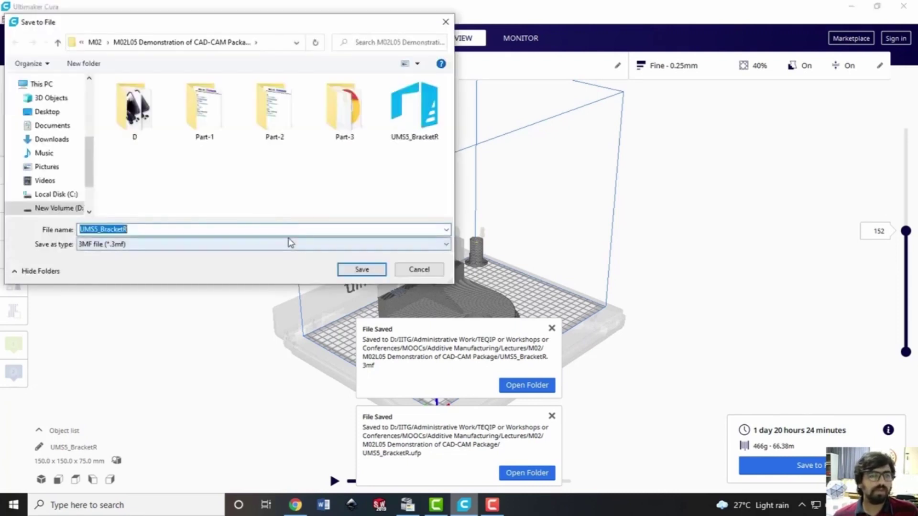
left_click(286, 243)
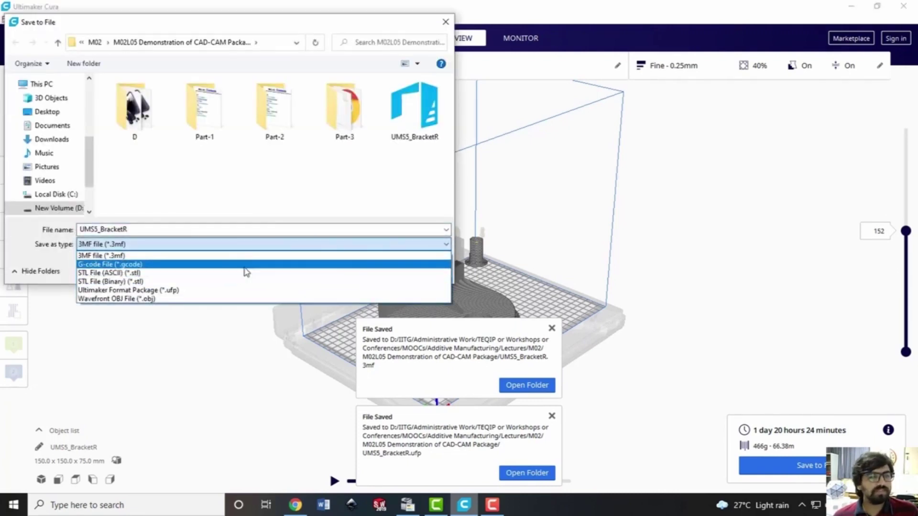
left_click(242, 264)
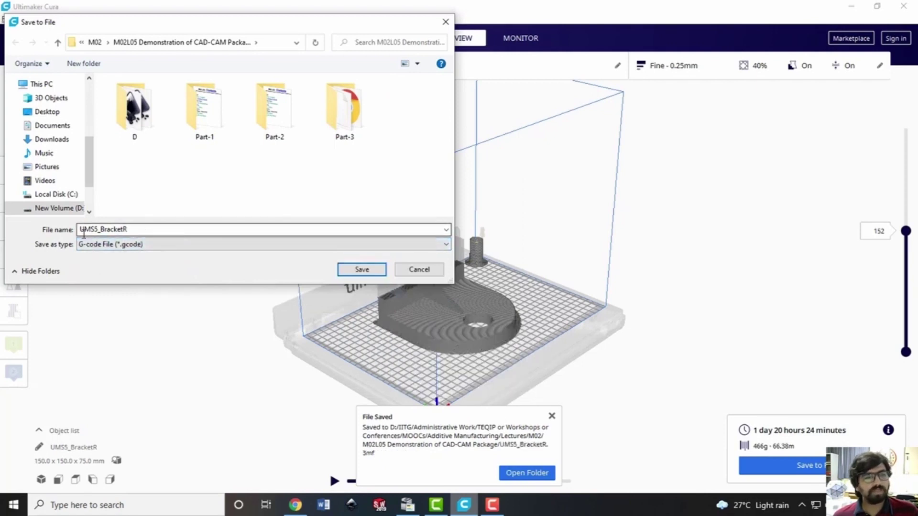
left_click(356, 270)
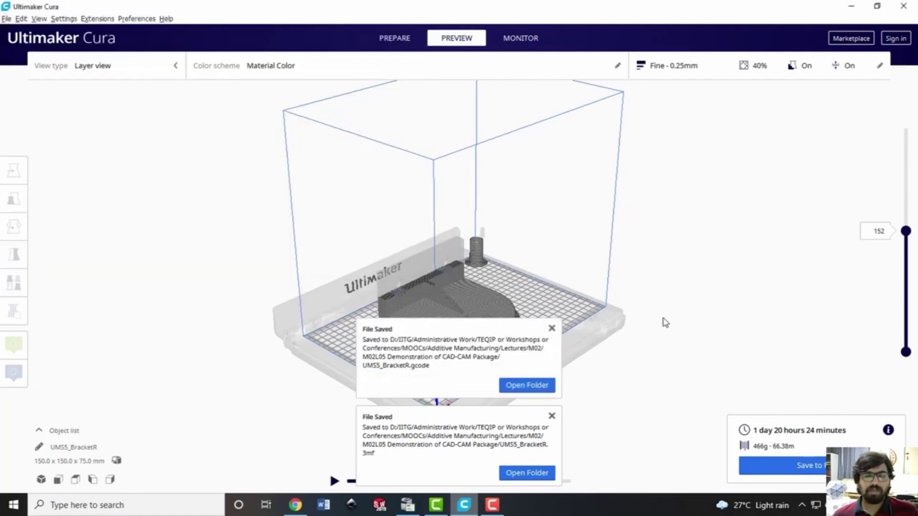
Open the saved file's folder in a maximized window and open the UMS5_BracketR G-code toolpath in Notepad++
left_click(531, 387)
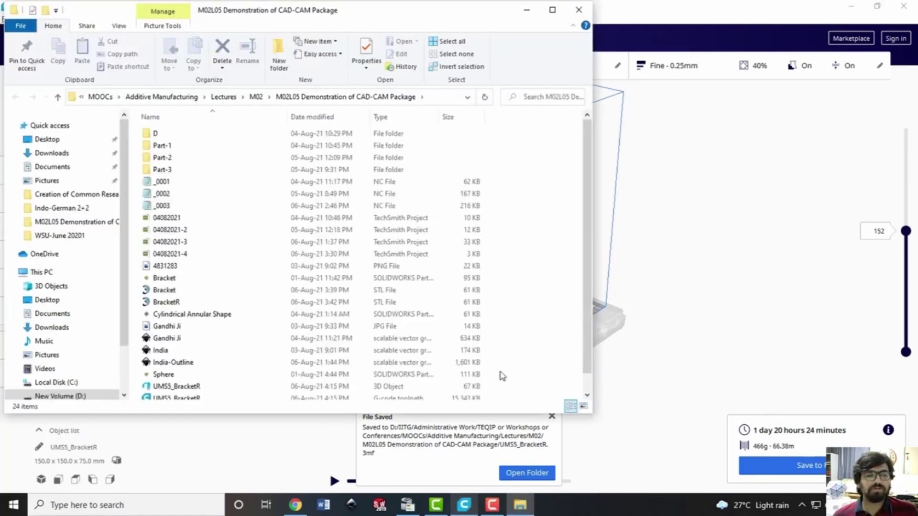
scroll(311, 306, "down", 1)
left_click(552, 10)
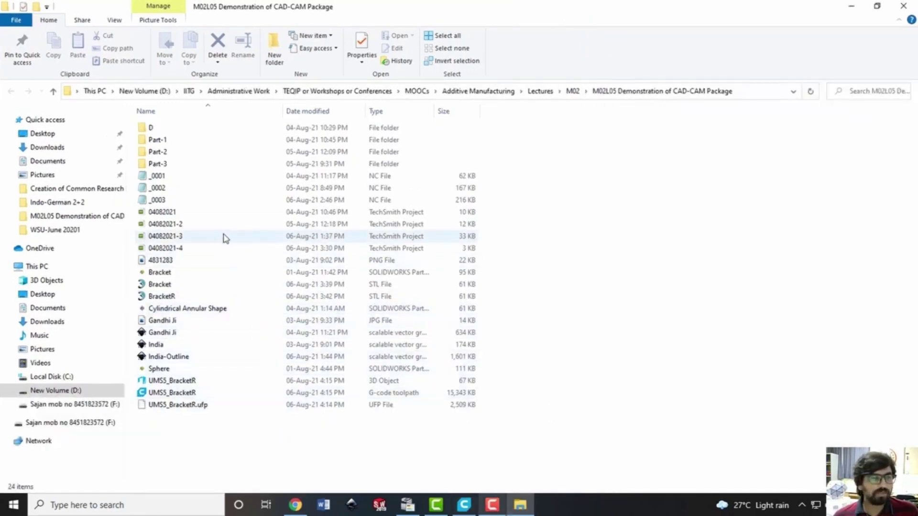
left_click(219, 392)
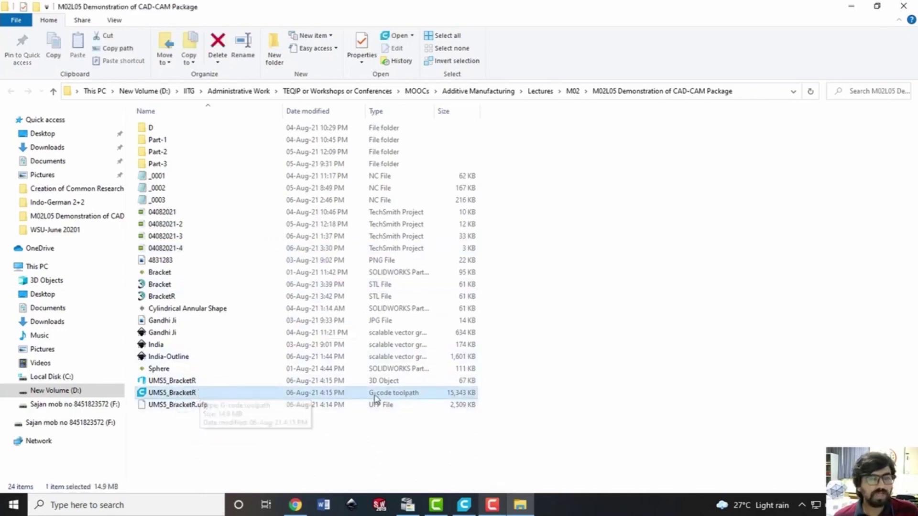
double_click(237, 393)
right_click(238, 396)
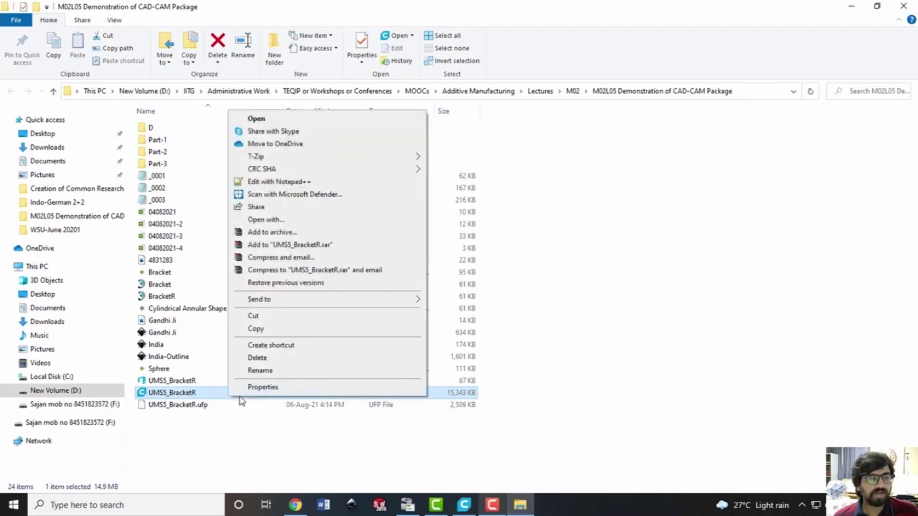
left_click(300, 181)
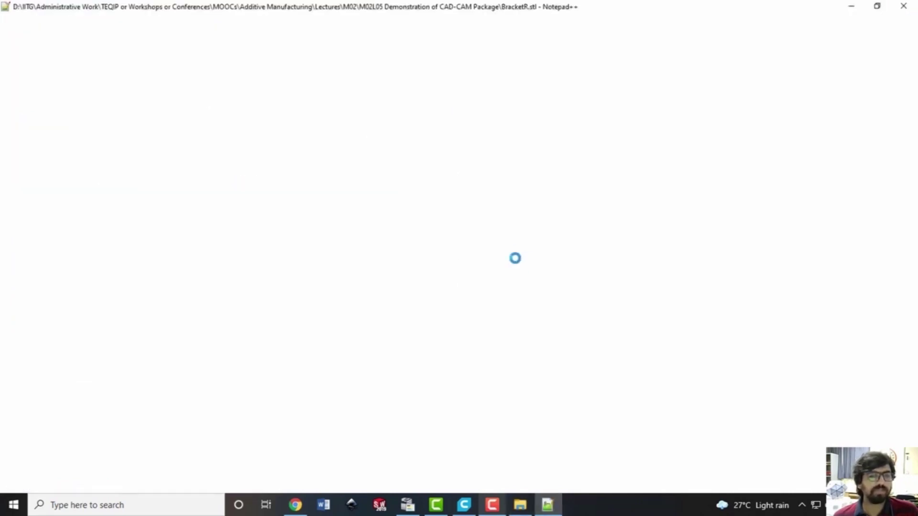
left_click(471, 199)
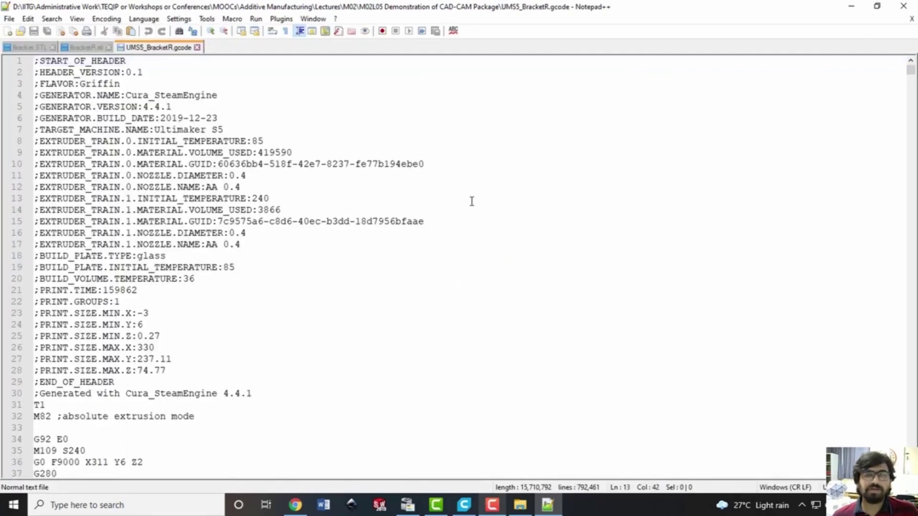
Examine the G-code from its header and first-layer skirt moves to the settings block at the end of the file
left_click_drag(911, 69, 898, 471)
left_click_drag(899, 470, 899, 478)
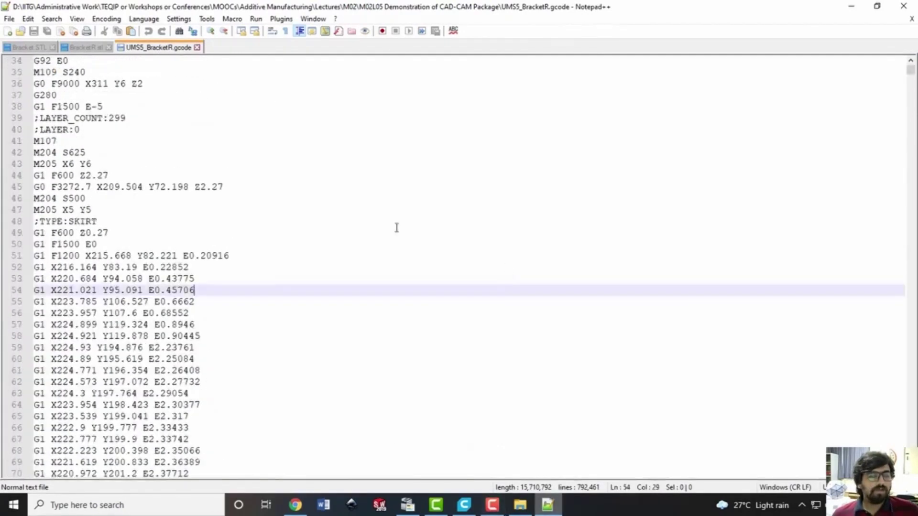
scroll(261, 233, "down", 9)
scroll(267, 234, "up", 7)
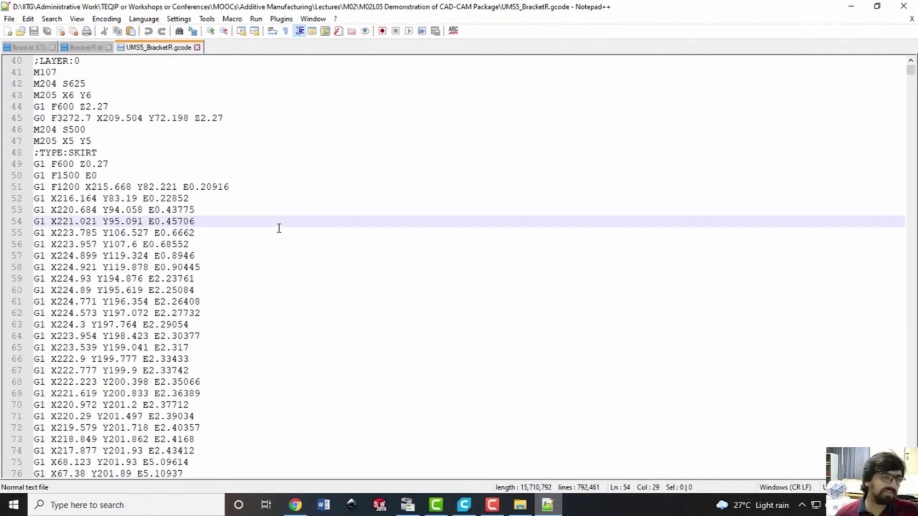
left_click_drag(910, 72, 910, 473)
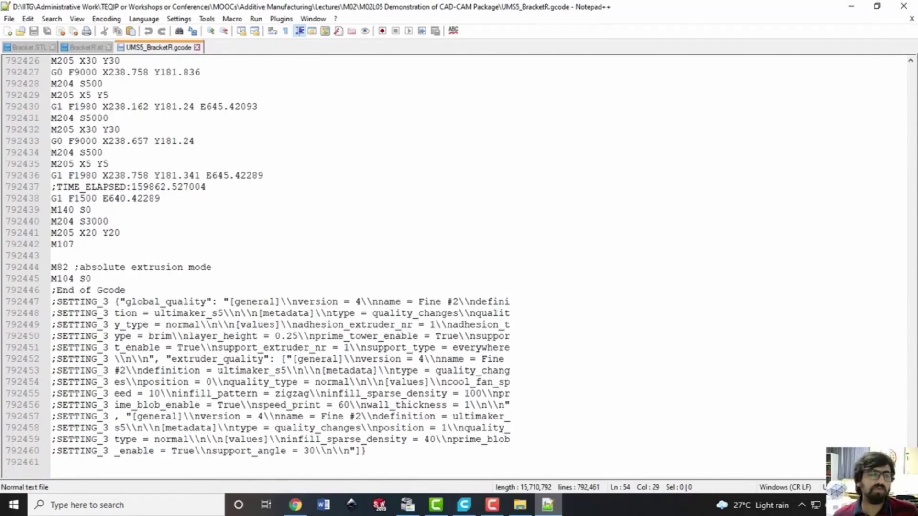
scroll(322, 337, "down", 4)
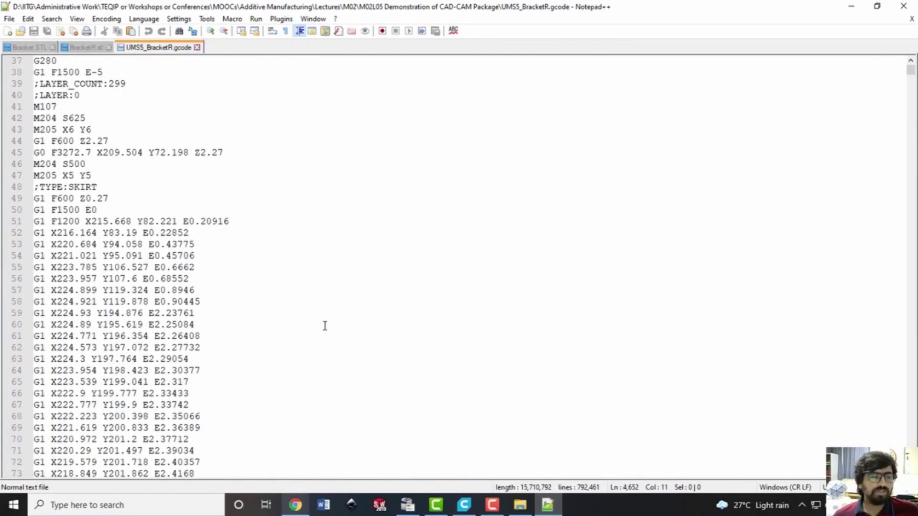
left_click(325, 325)
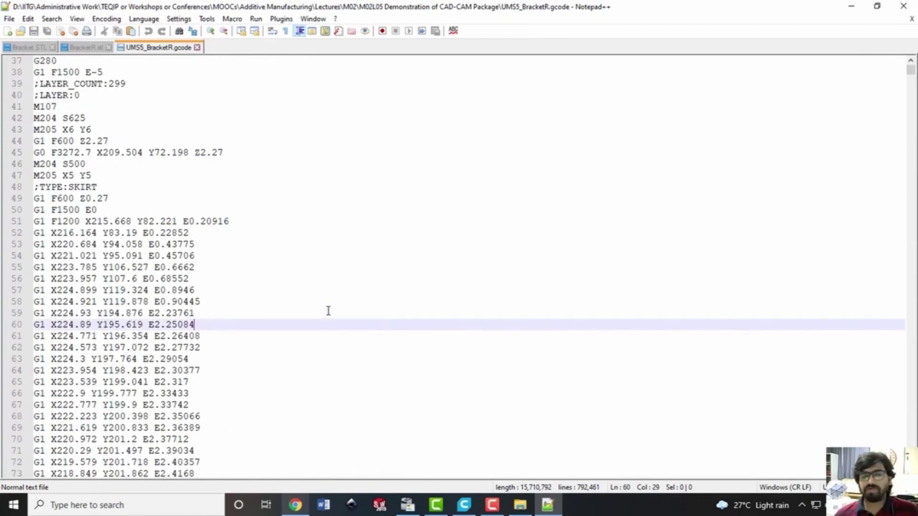
left_click(464, 504)
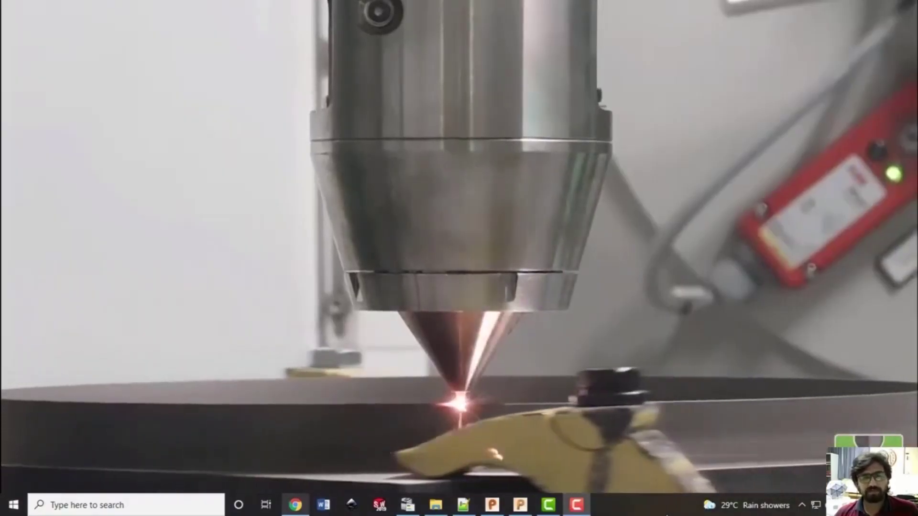
Switch to PowerShape, view the empty PowerMill workspace alongside it, and return to the blank PowerShape model
key("alt+Tab")
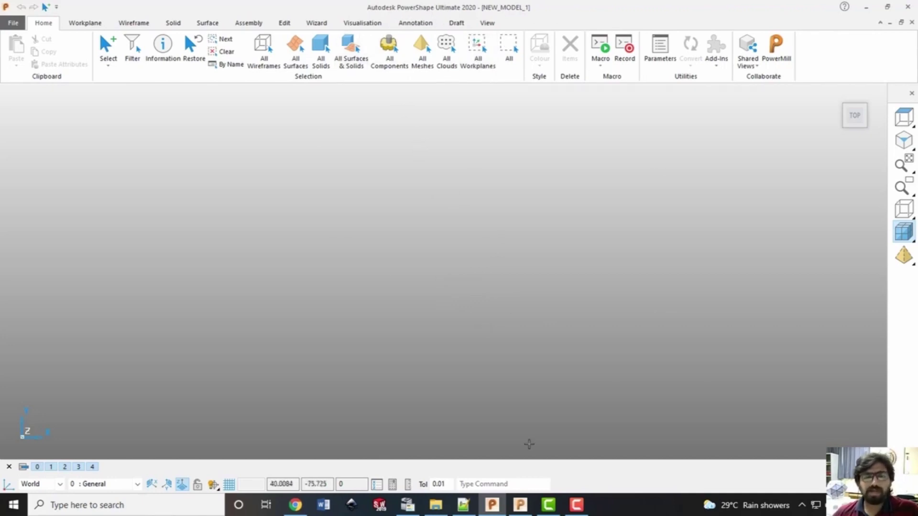
left_click(524, 508)
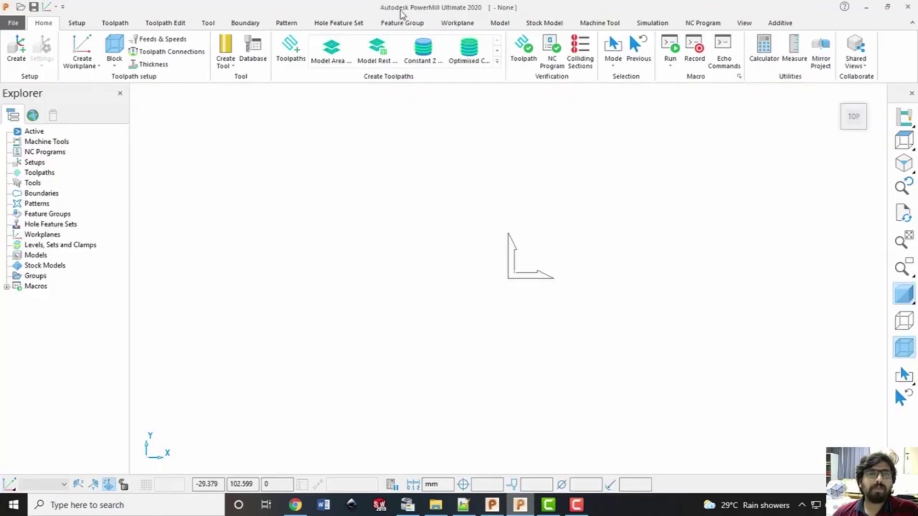
left_click(865, 7)
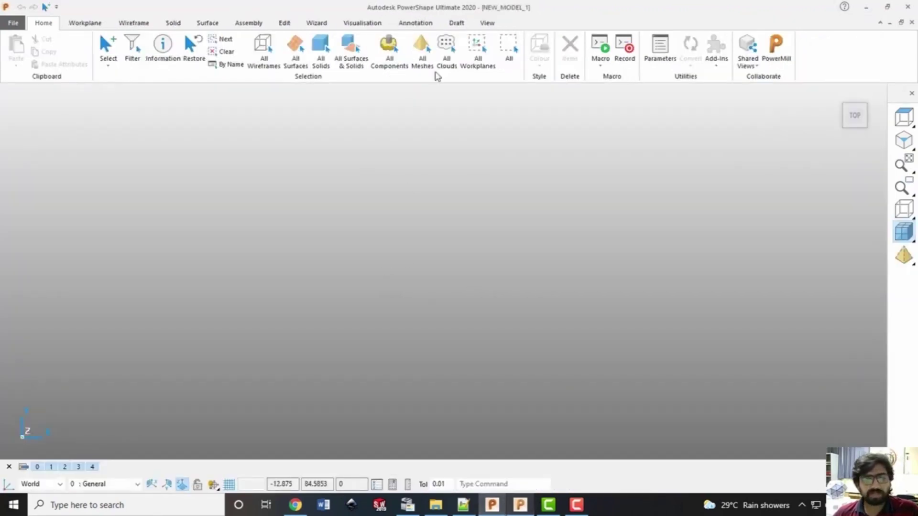
key("alt+Tab")
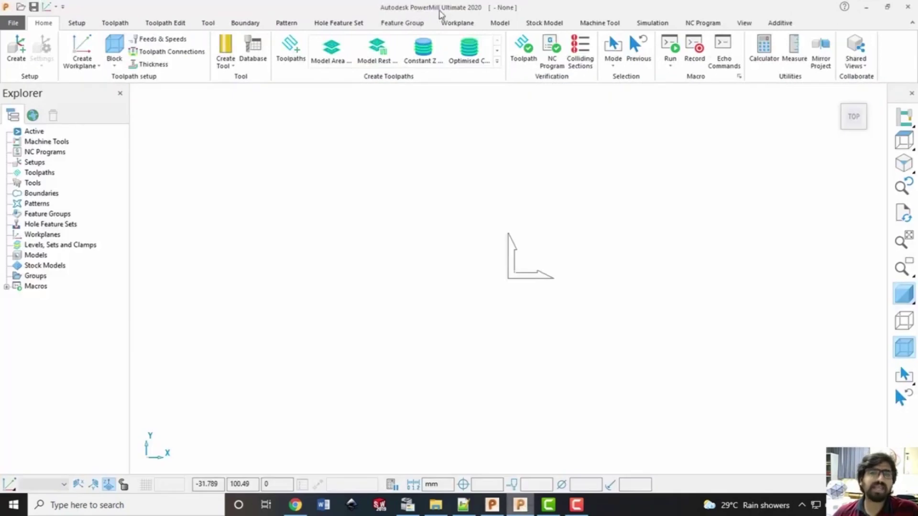
left_click(866, 8)
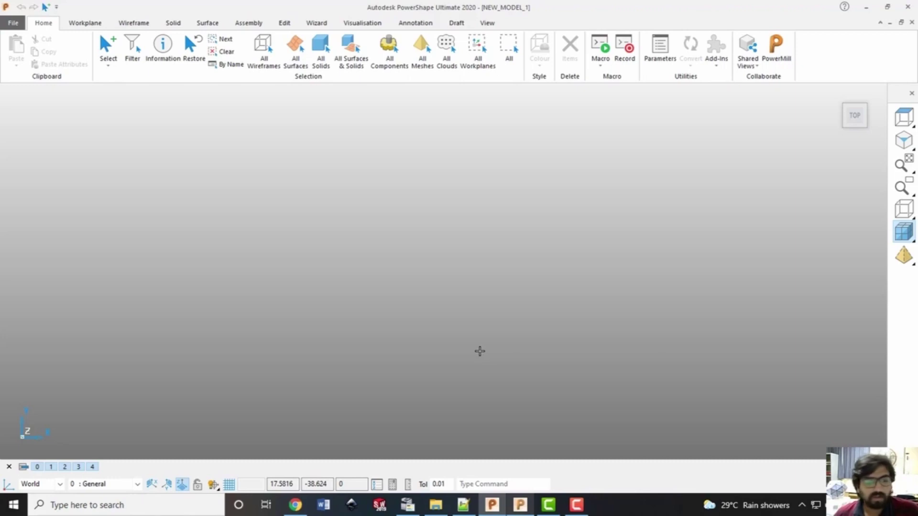
Widen the file type column in File Explorer and import the SOLIDWORKS part Bracket from the folder into the blank PowerShape model
left_click(436, 505)
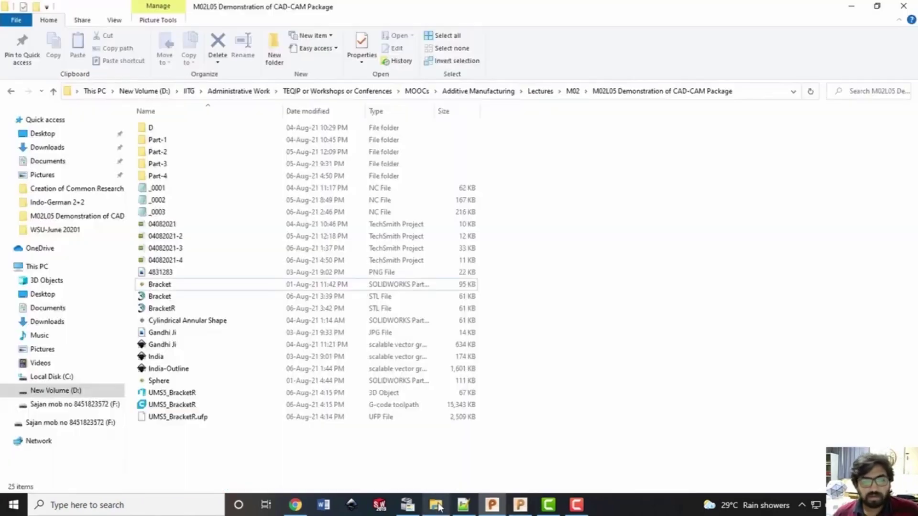
left_click(221, 288)
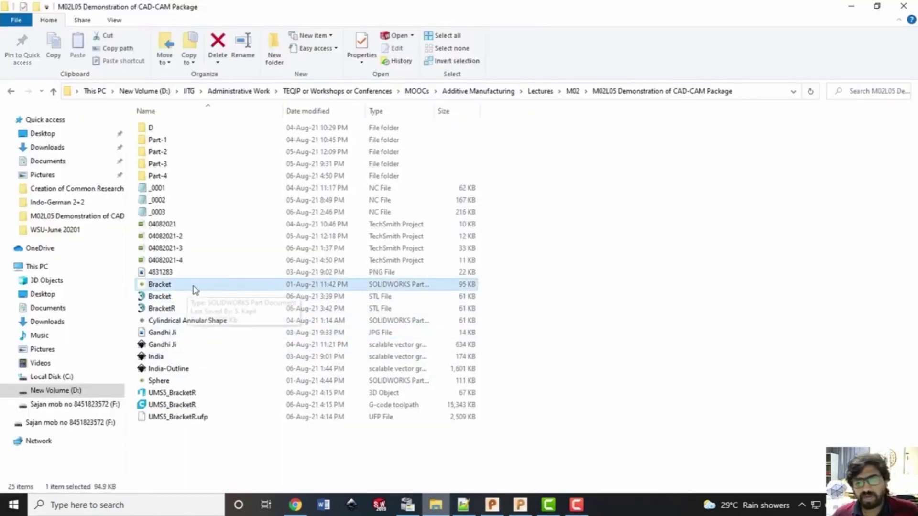
double_click(436, 116)
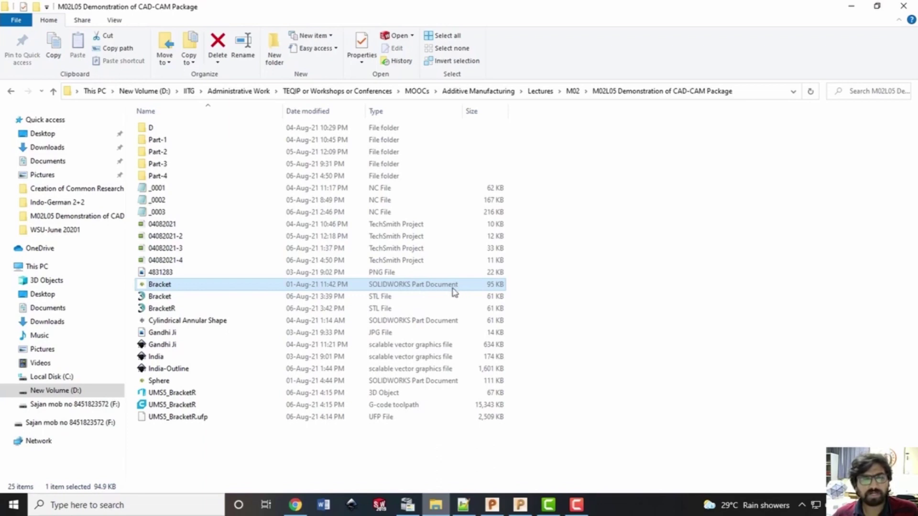
left_click_drag(222, 287, 466, 291)
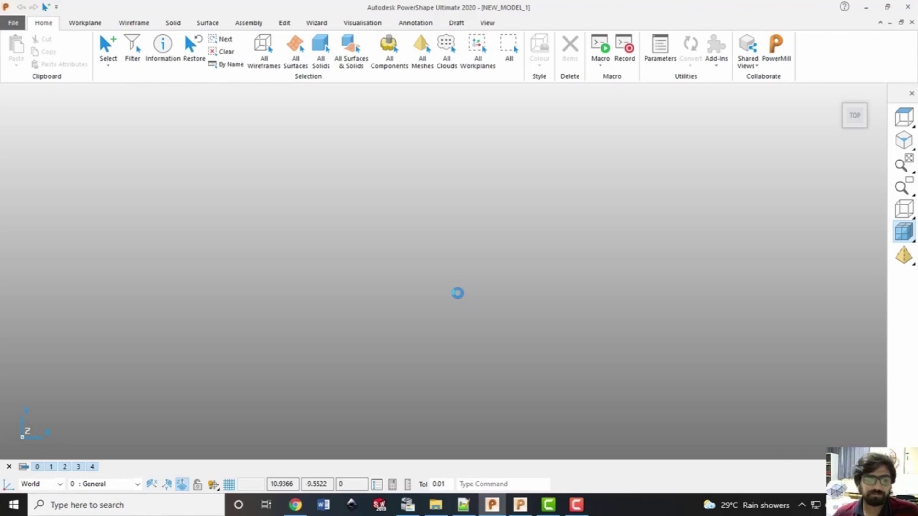
left_click(139, 248)
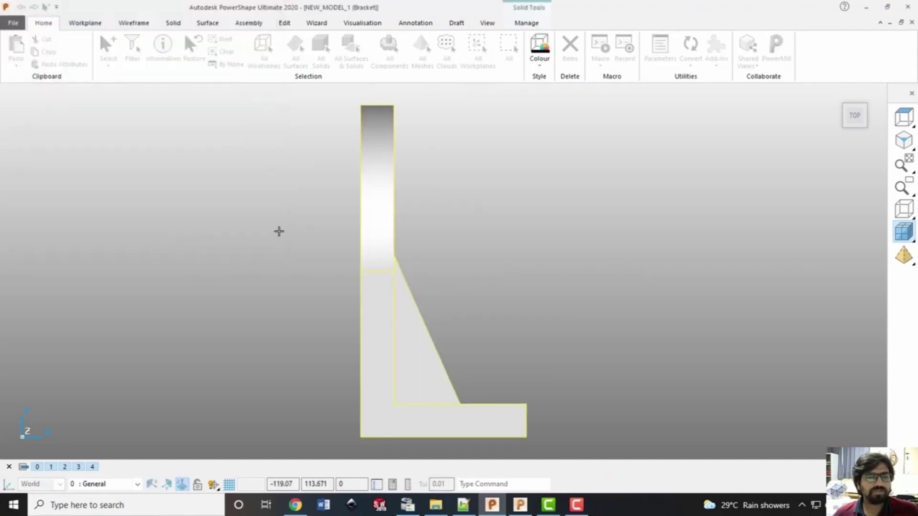
Deselect the imported bracket and inspect its holes, rib and rounded wall from several directions
left_click(850, 106)
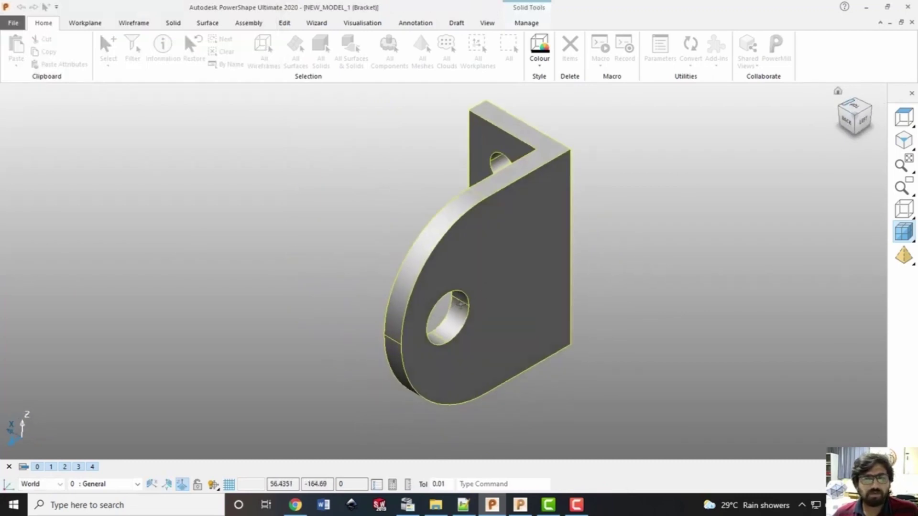
middle_click_drag(495, 155, 546, 248)
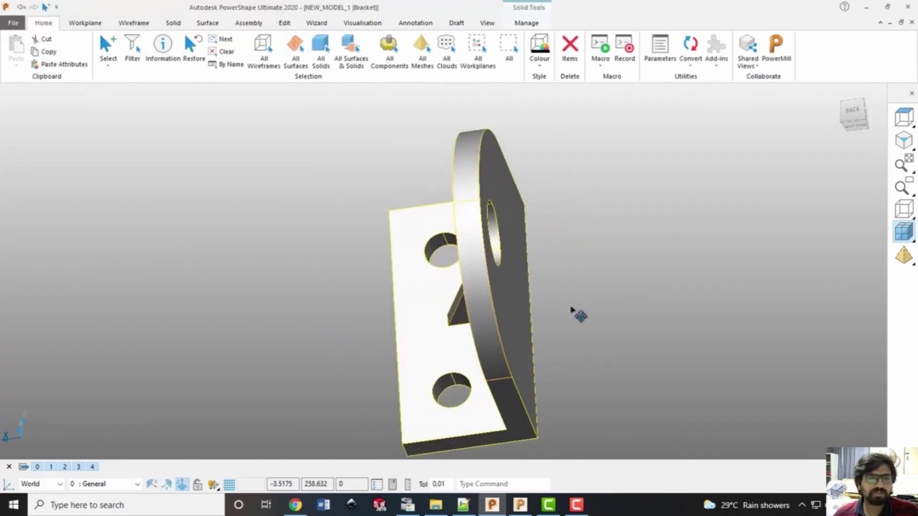
left_click(364, 286)
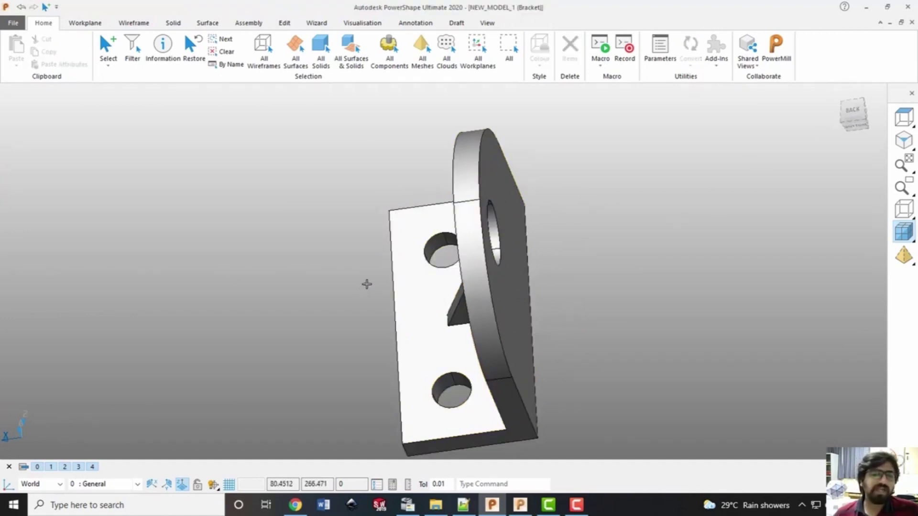
middle_click_drag(571, 294, 743, 193)
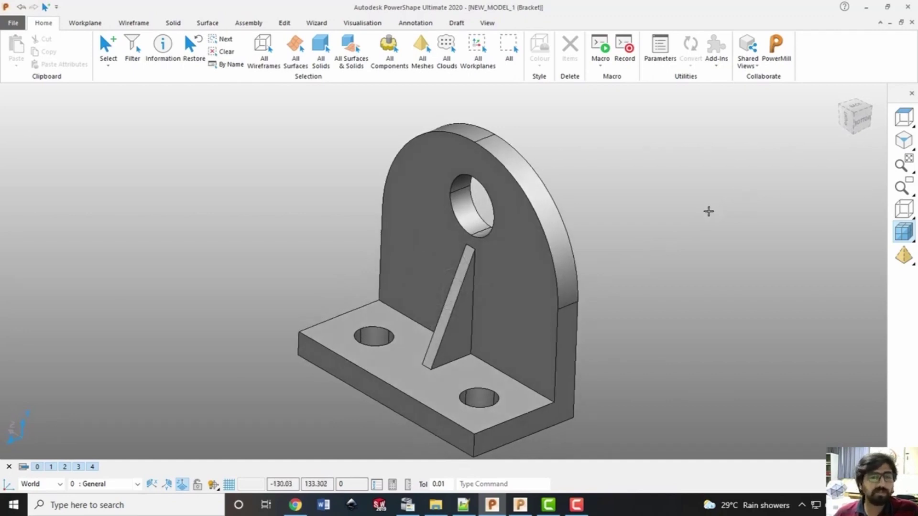
middle_click_drag(567, 229, 469, 266)
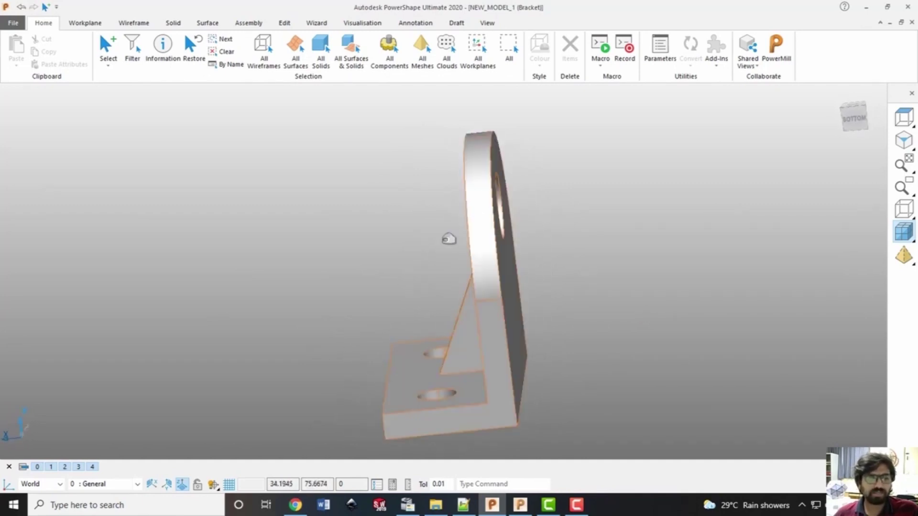
Select the whole bracket and rotate it 90° about the X axis
middle_click_drag(393, 306, 402, 334)
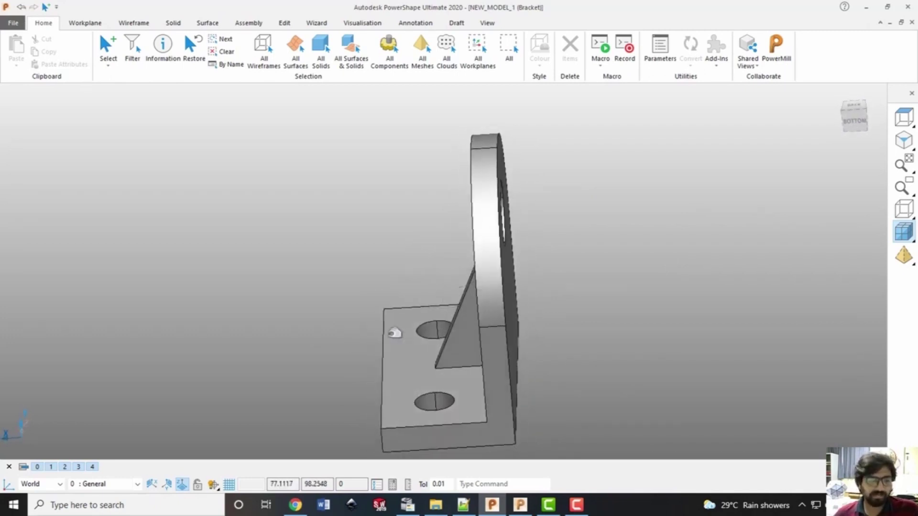
middle_click_drag(387, 266, 460, 303)
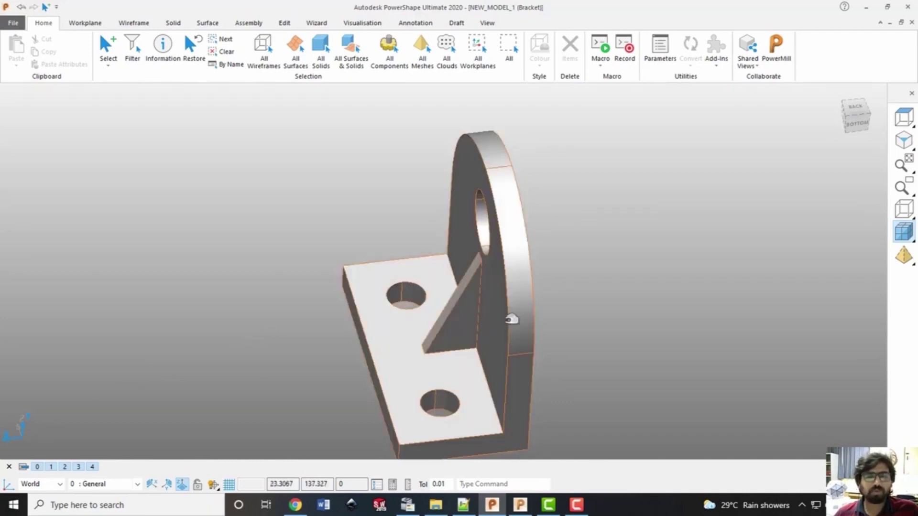
key("ctrl+a")
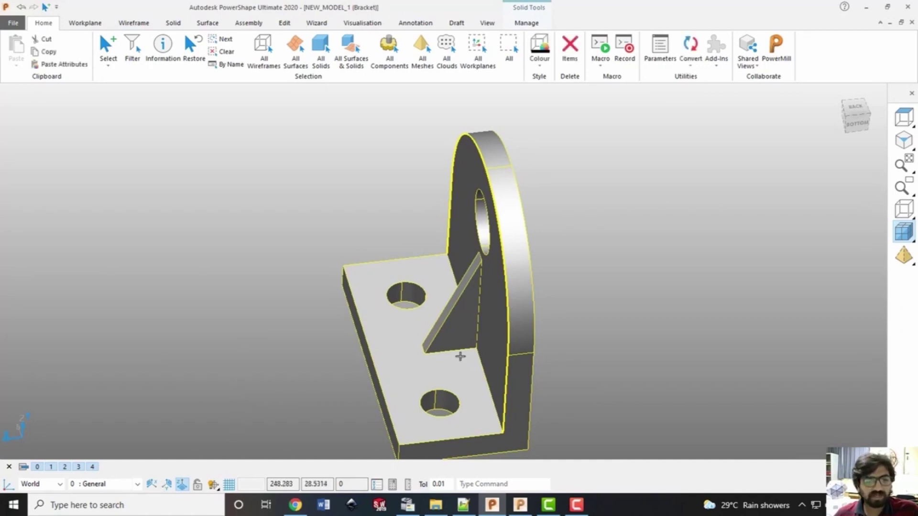
left_click(150, 487)
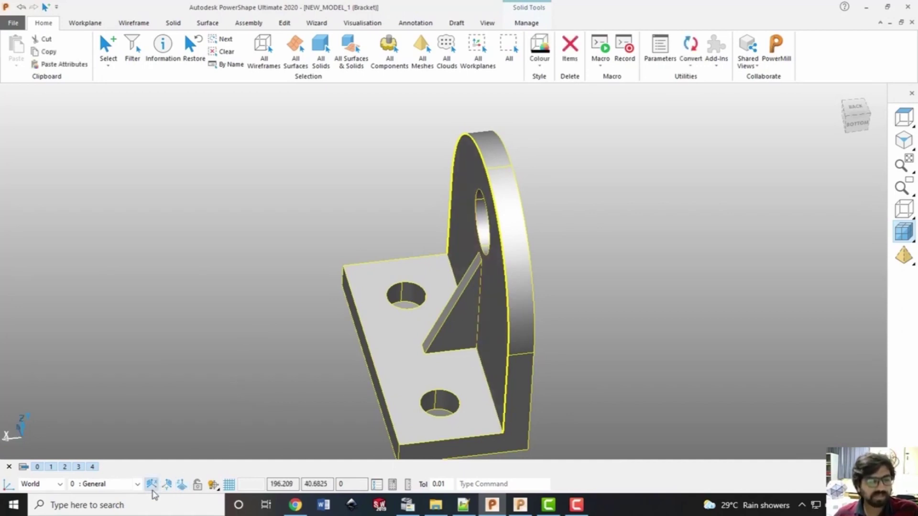
left_click(284, 24)
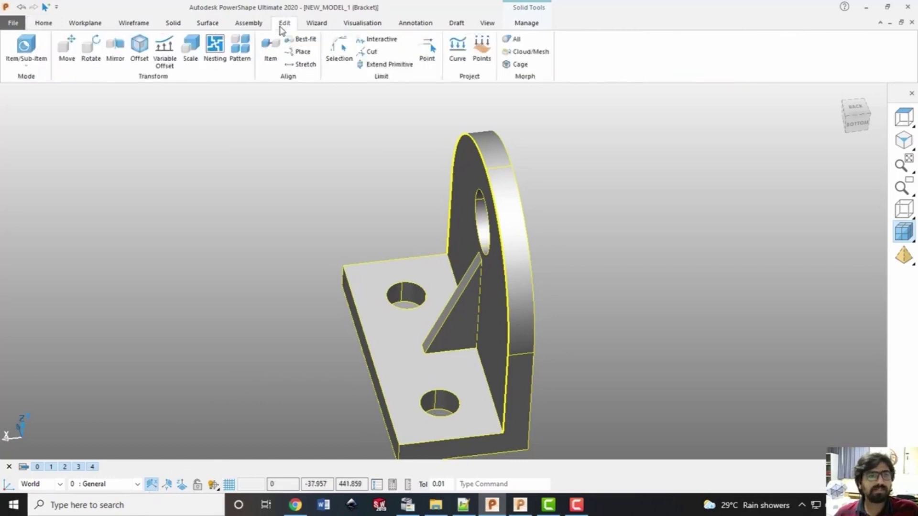
left_click(91, 62)
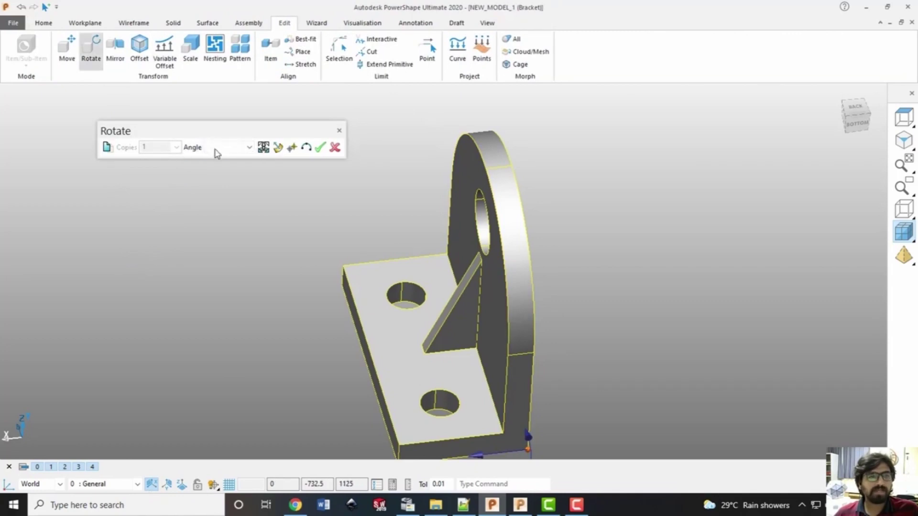
type("90")
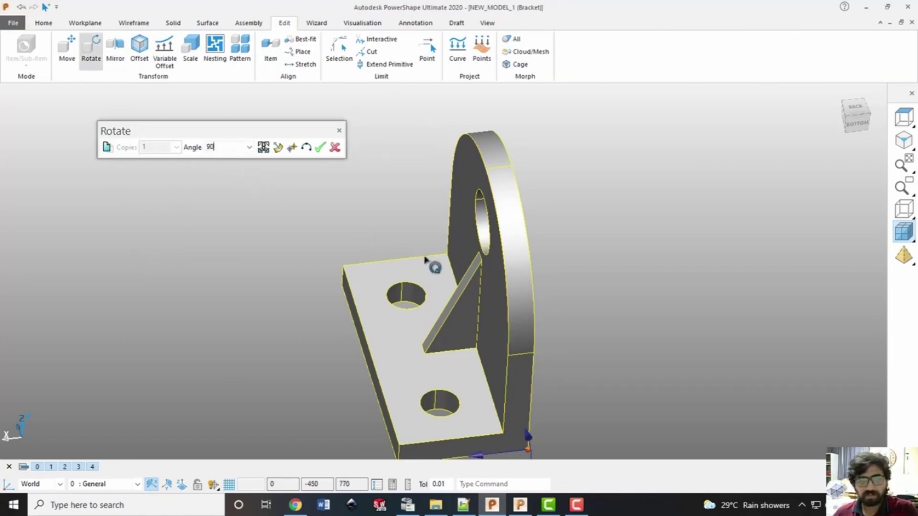
key("Return")
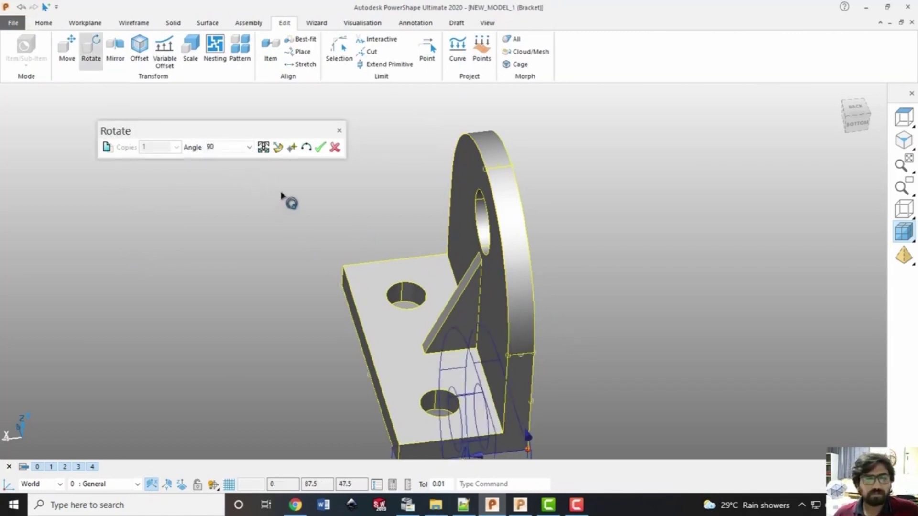
left_click(321, 149)
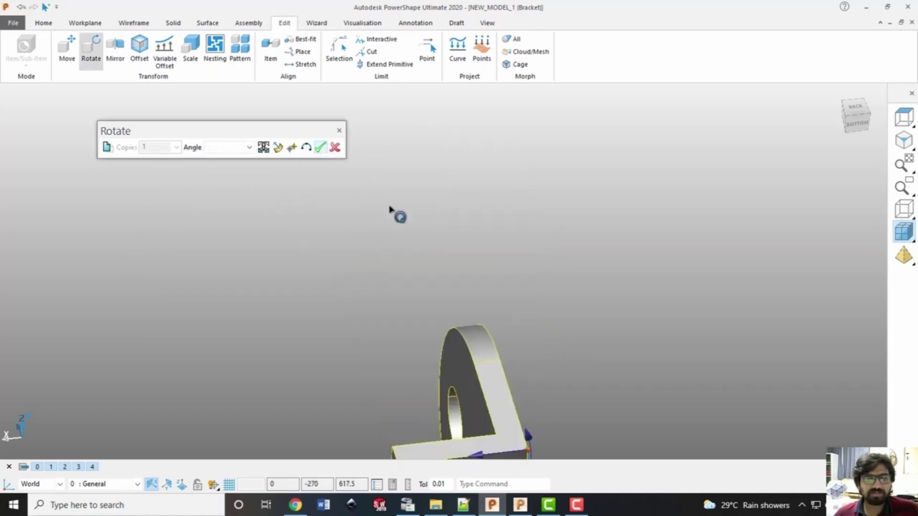
key("Escape")
Deselect the rotated bracket and inspect its orientation in isometric view and from the underside of its base
middle_click_drag(626, 182, 778, 162)
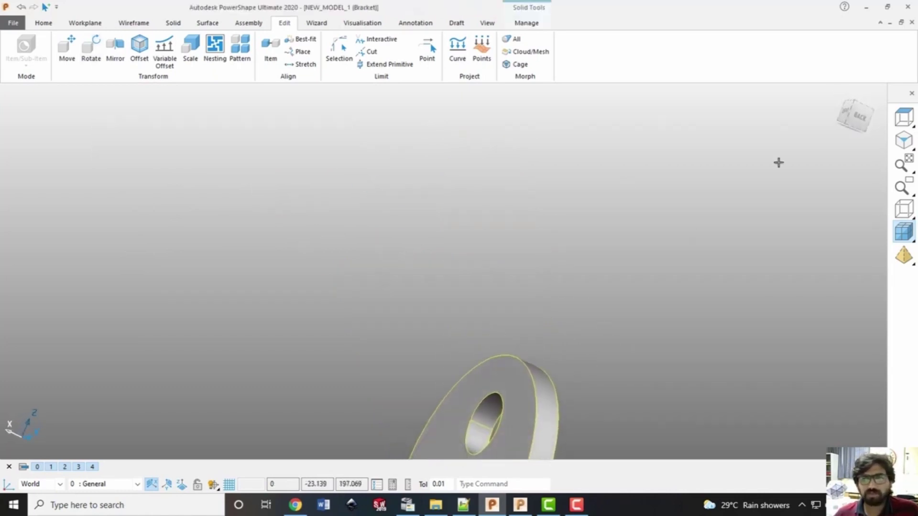
left_click(850, 100)
left_click(634, 218)
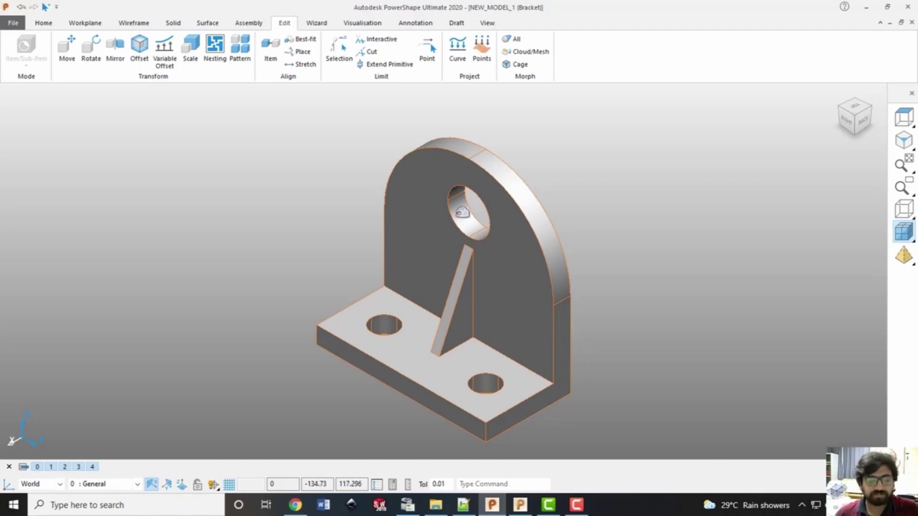
left_click(628, 209)
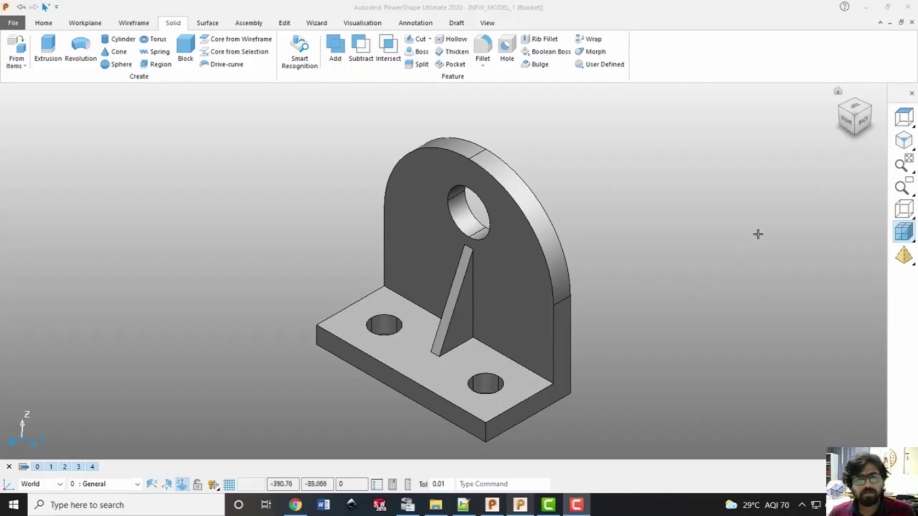
middle_click_drag(618, 309, 749, 347)
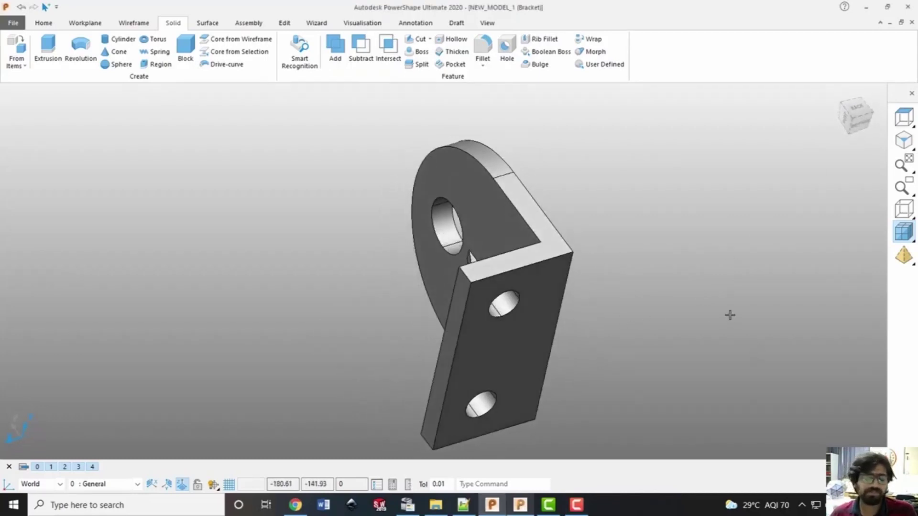
left_click(841, 103)
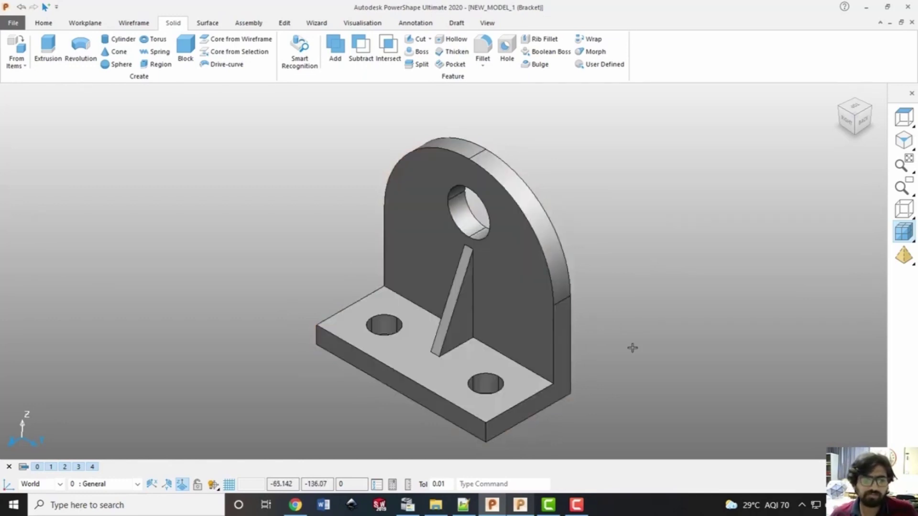
Select the whole bracket and create a workplane at the bottom of the selection, centred under its base
key("ctrl+a")
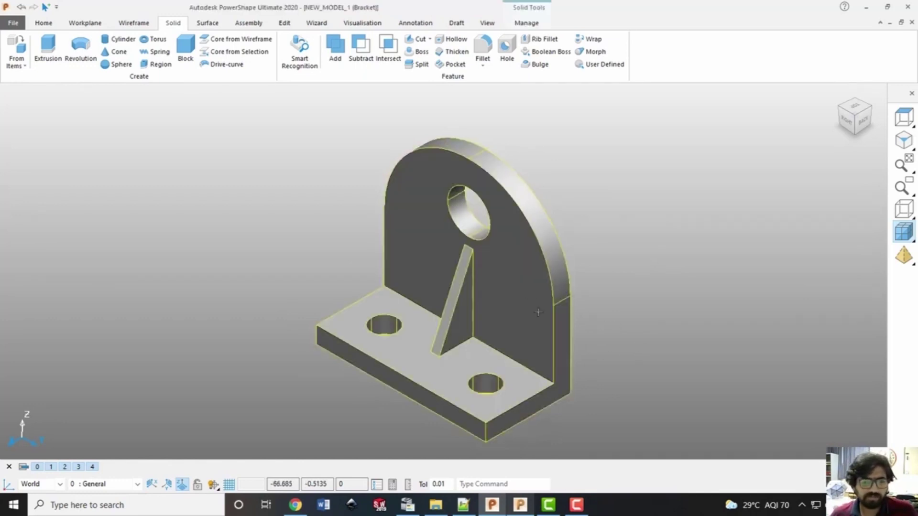
left_click(94, 23)
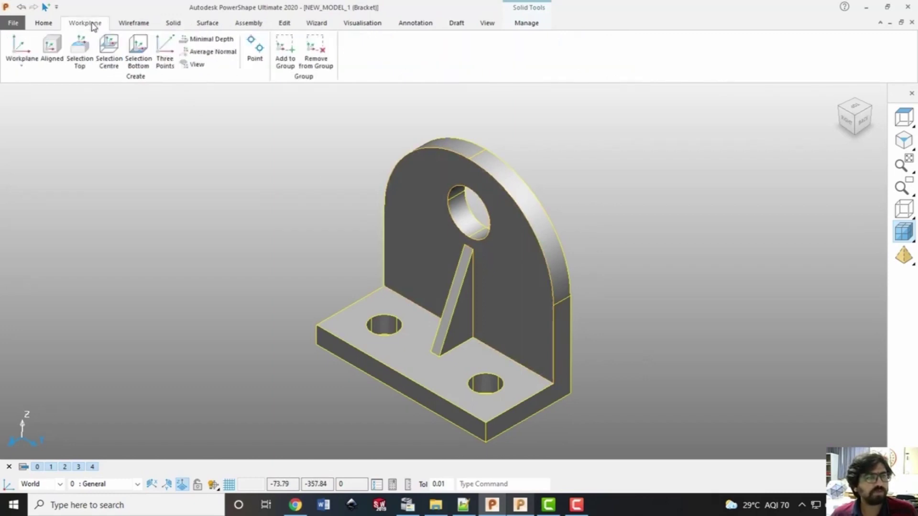
left_click(136, 48)
middle_click_drag(654, 371, 407, 201)
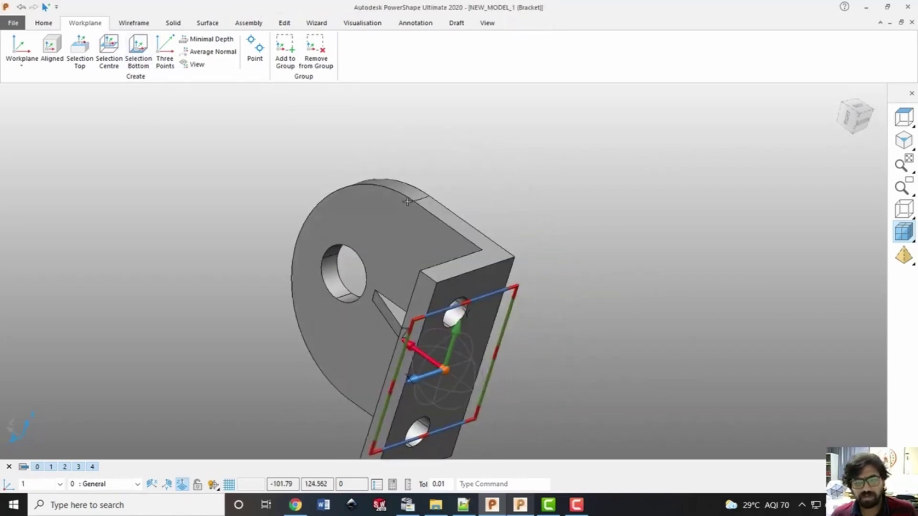
In the bottom view, place a solid block at the workplane origin on the bracket's base and deselect it
left_click(862, 119)
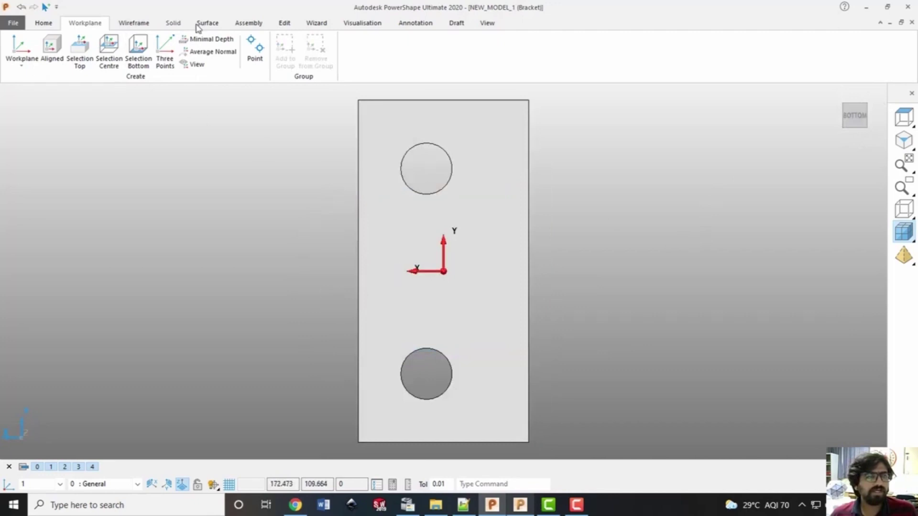
left_click(173, 26)
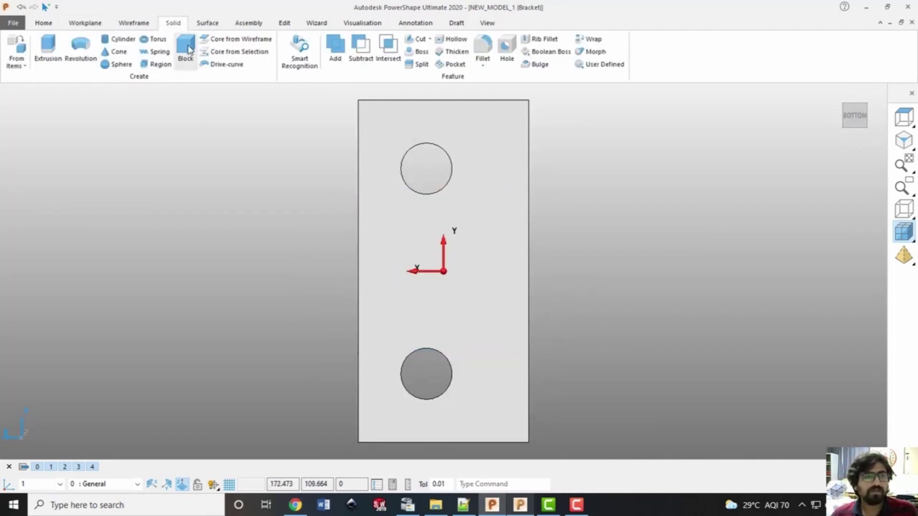
left_click(189, 49)
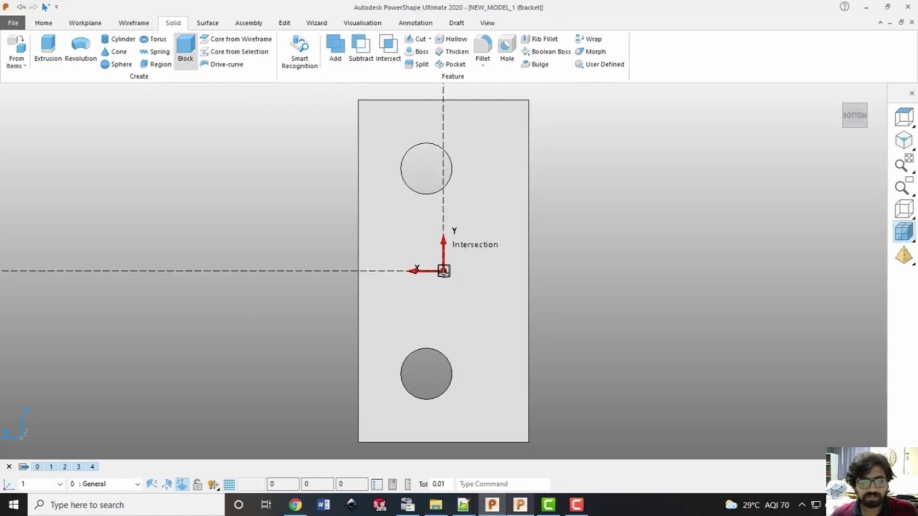
left_click(445, 271)
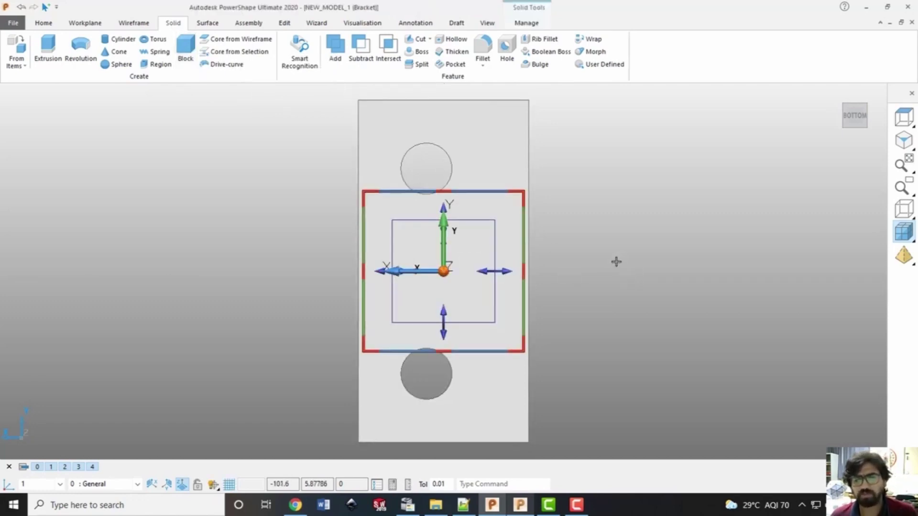
left_click(573, 240)
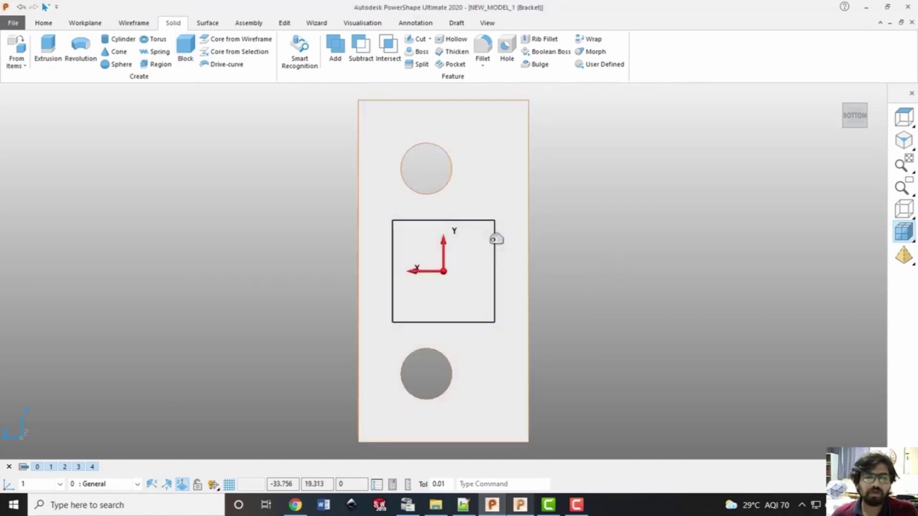
Open the block's dimensions for modification and set its length (X) to 120 and width (Y) to 300
mouse_move(487, 240)
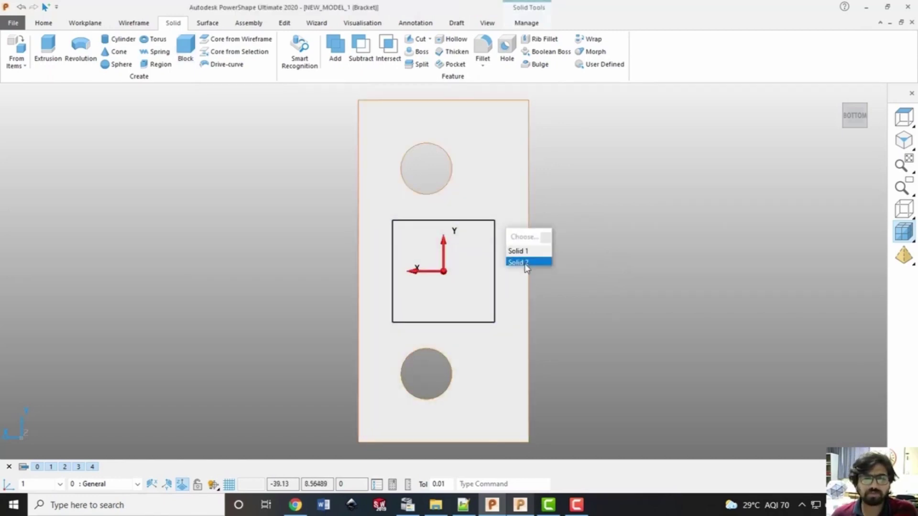
left_click(527, 263)
right_click(477, 250)
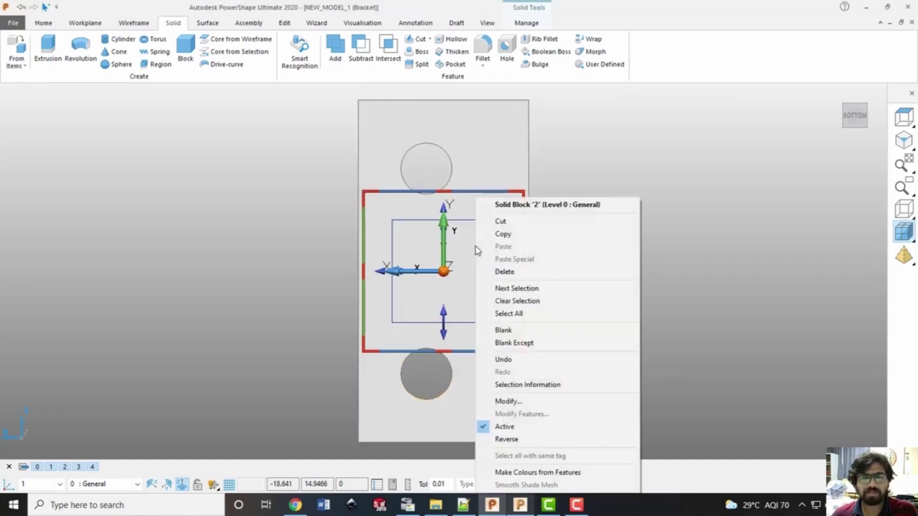
left_click(514, 402)
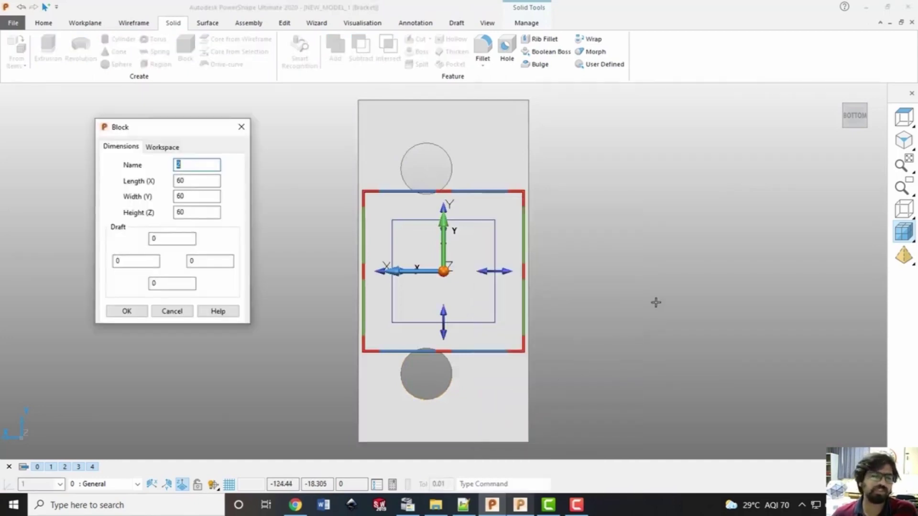
left_click(217, 182)
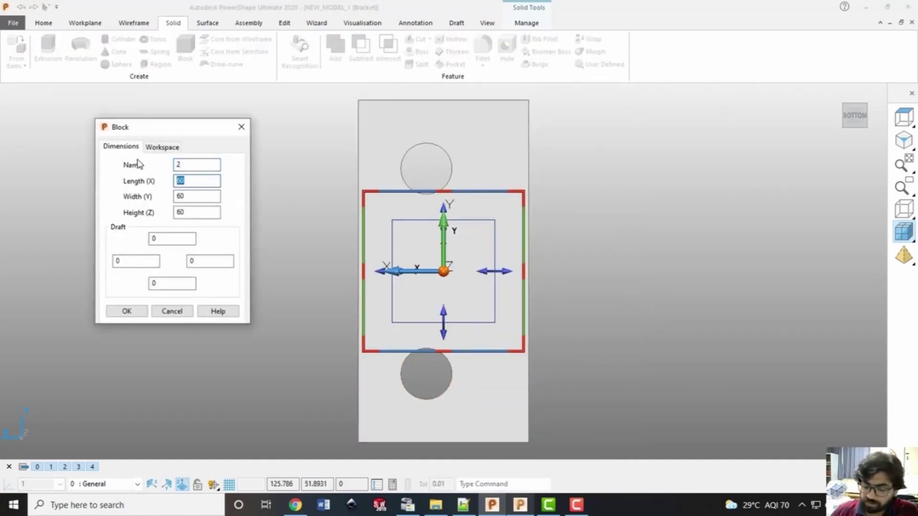
type("120")
key("Tab")
type("60")
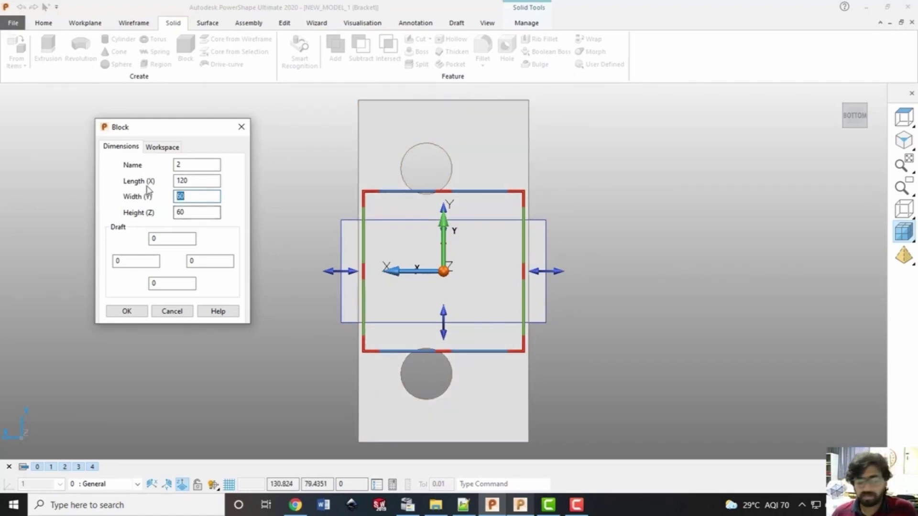
type("300")
left_click(203, 182)
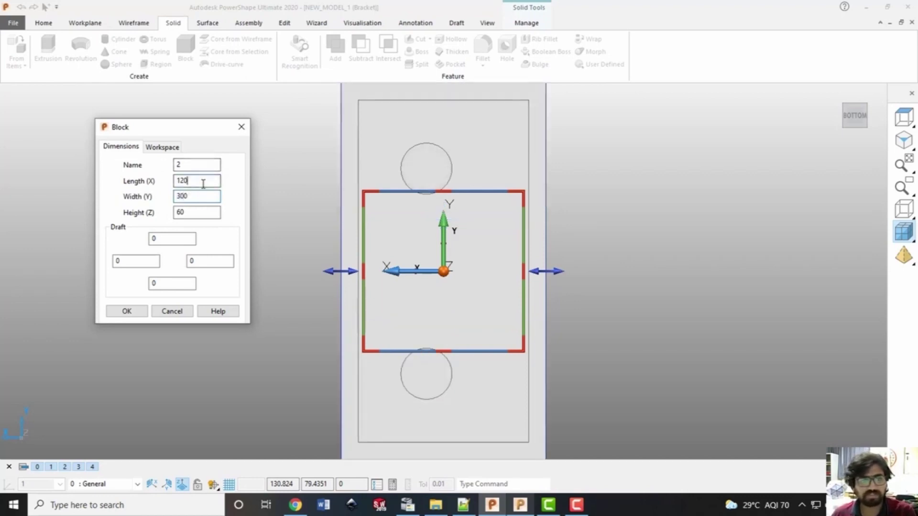
Change the block's width (Y) to 250 and set its height (Z) to 10
scroll(619, 198, "up", 2)
scroll(618, 201, "down", 3)
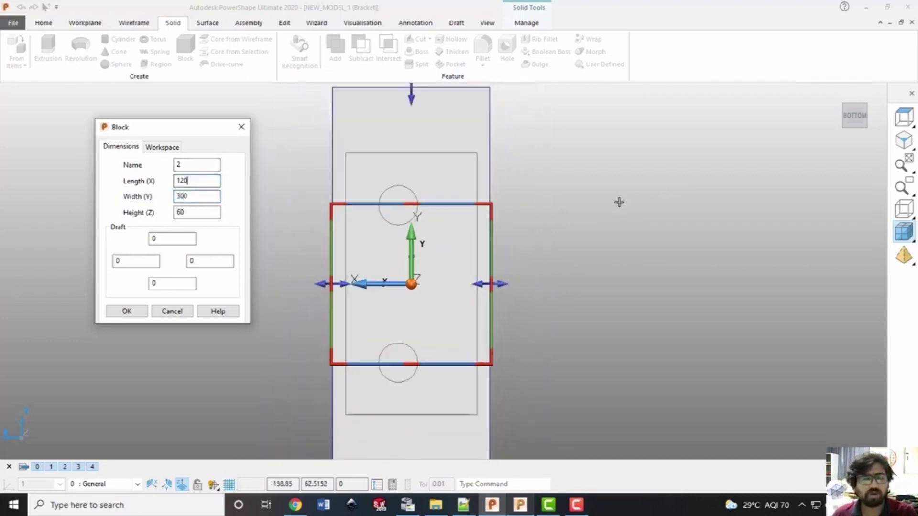
key("Tab")
type("250")
left_click(202, 211)
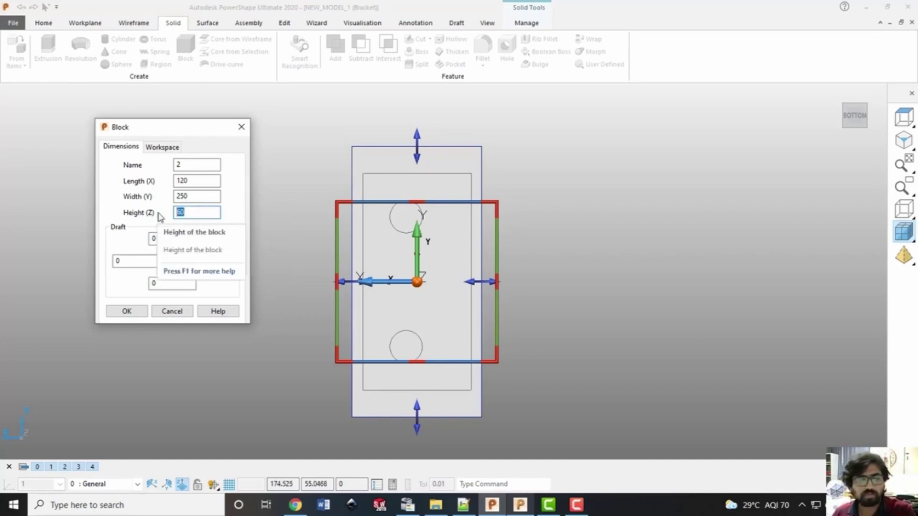
type("10")
left_click(201, 196)
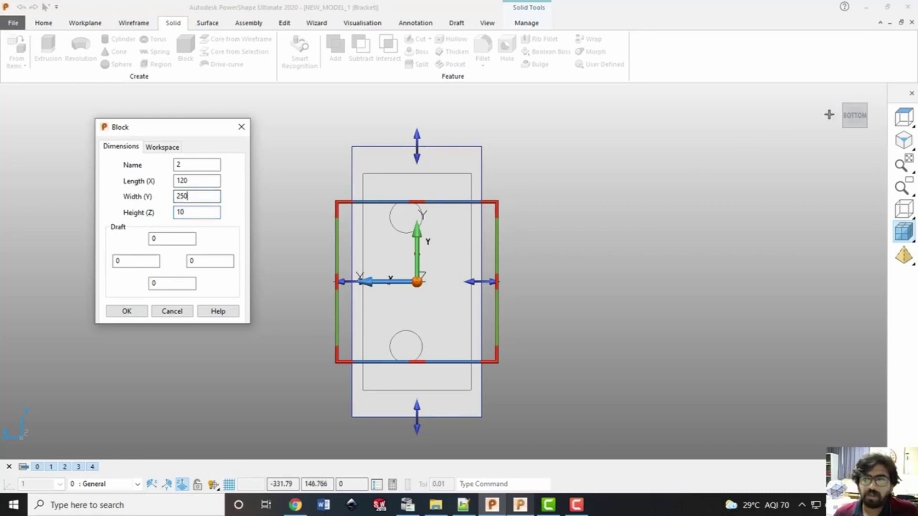
Check the block against the bracket's base, accept its dimensions with a height (Z) of 10, and view both from the back
left_click(843, 103)
middle_click_drag(559, 213, 625, 323)
scroll(419, 381, "up", 2)
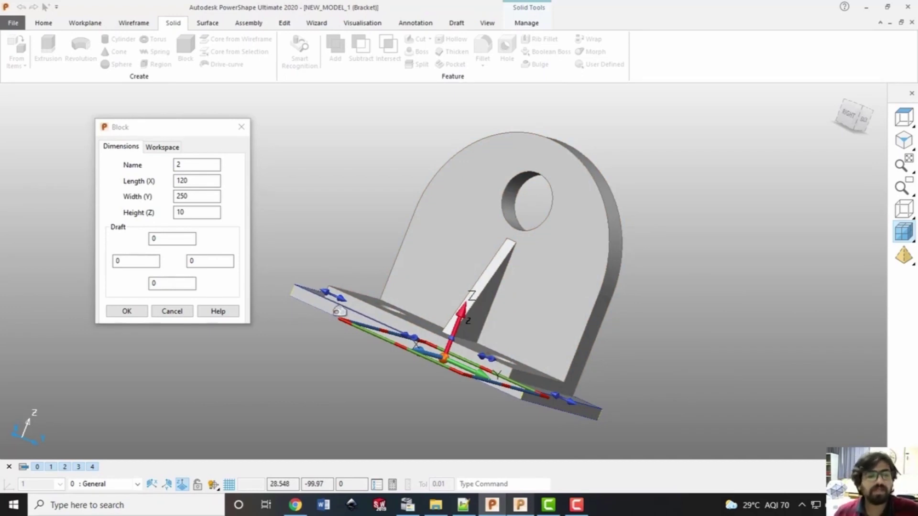
left_click(180, 210)
double_click(181, 211)
type("10")
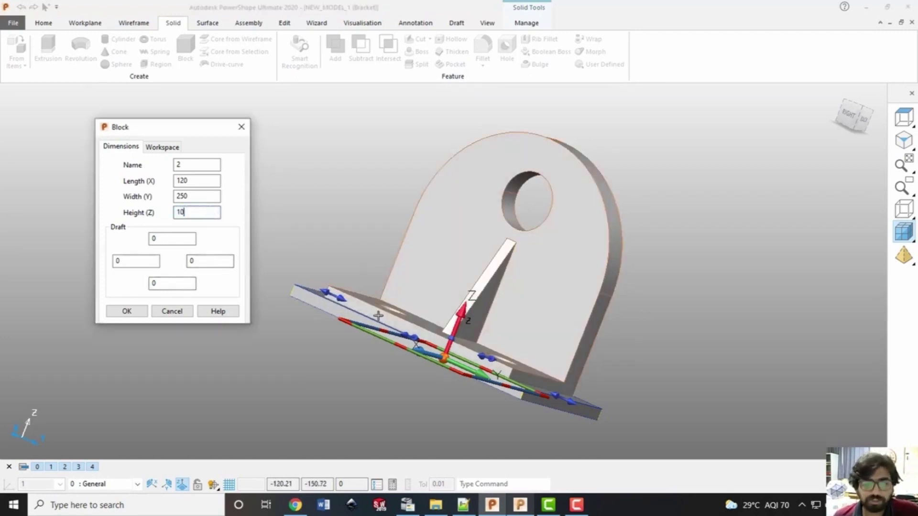
left_click(128, 309)
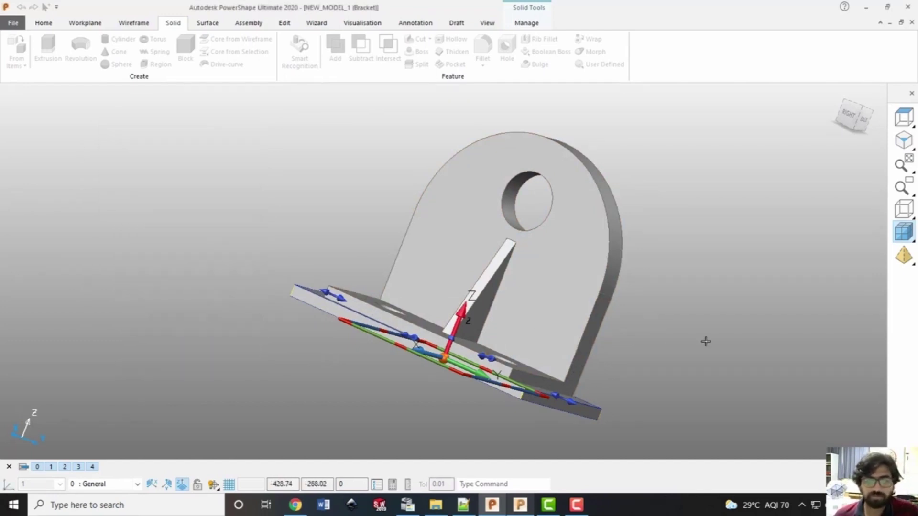
left_click(859, 119)
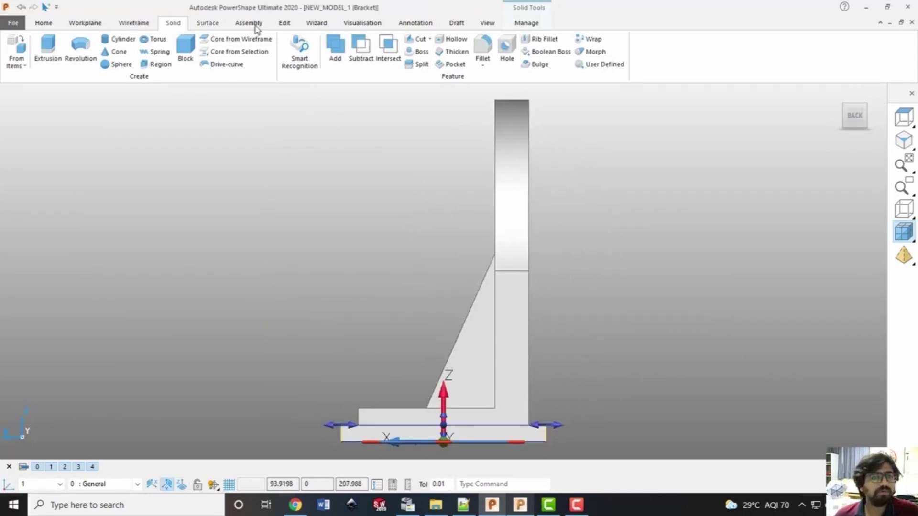
Move the block down by 10 along Z so it sits beneath the bracket's base, and deselect it
left_click(279, 27)
left_click(66, 48)
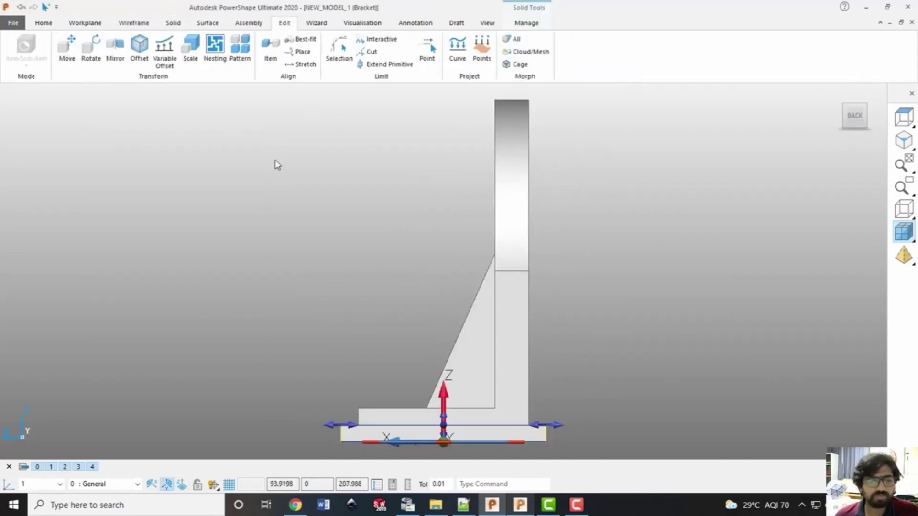
left_click(182, 485)
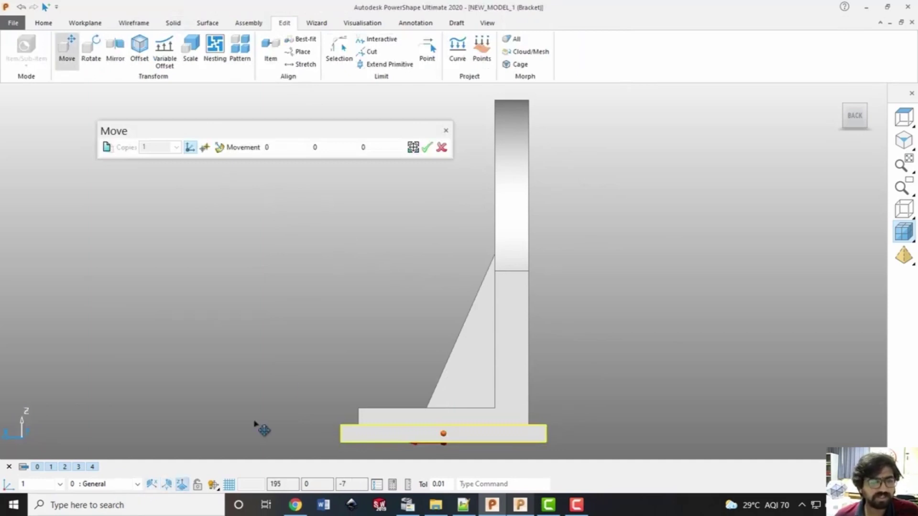
left_click(383, 152)
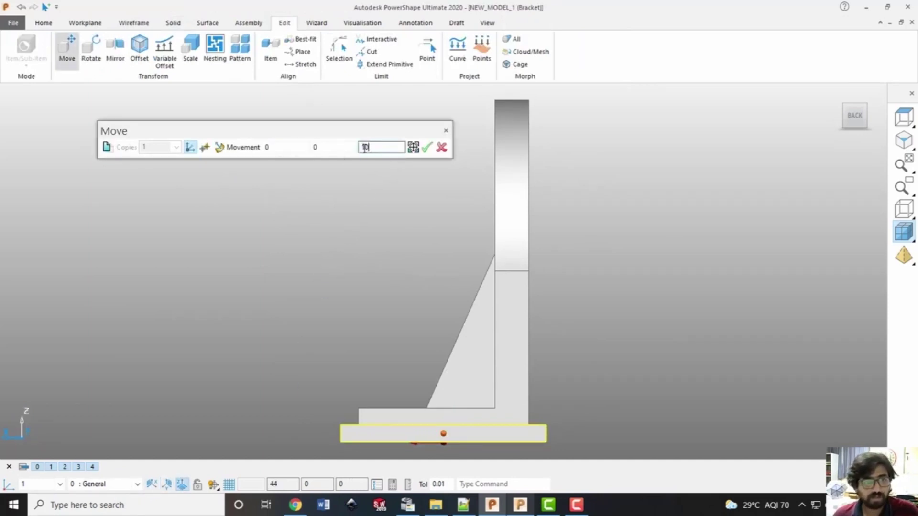
left_click(427, 147)
left_click(445, 131)
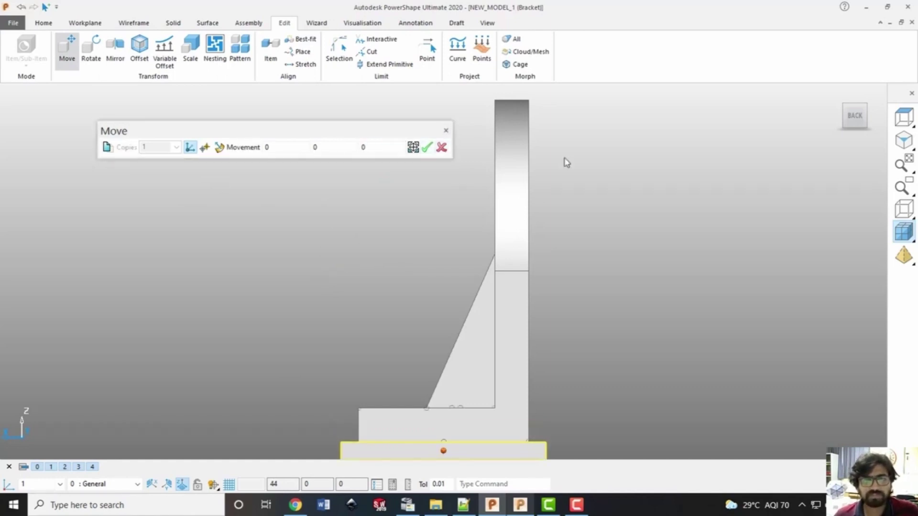
middle_click_drag(539, 387, 377, 428)
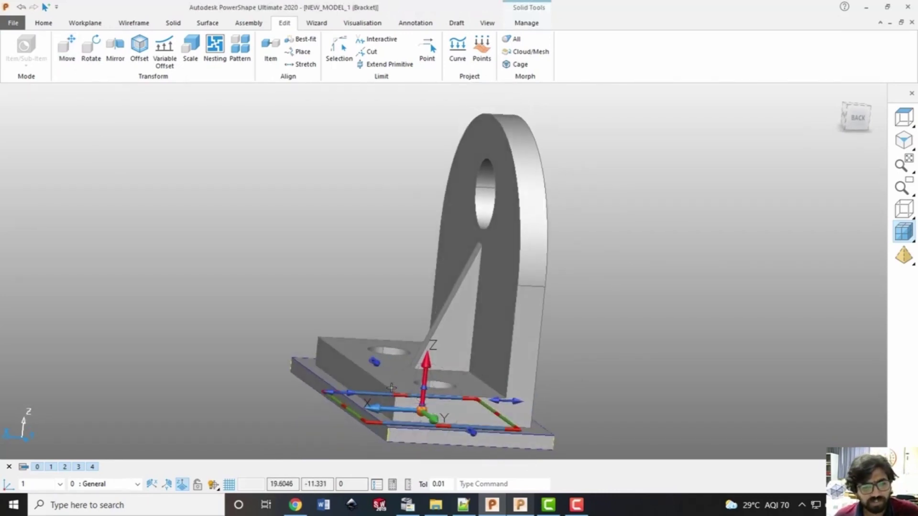
left_click(564, 419)
middle_click_drag(564, 419, 855, 167)
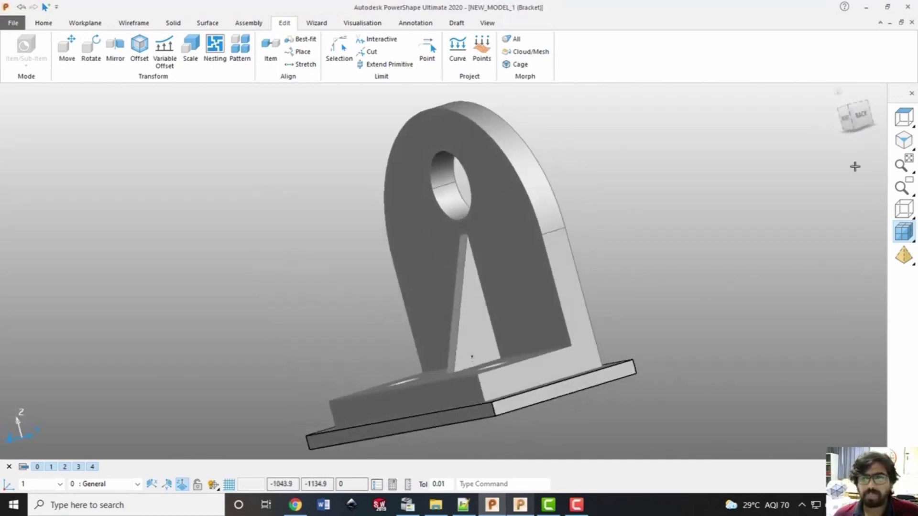
left_click(855, 109)
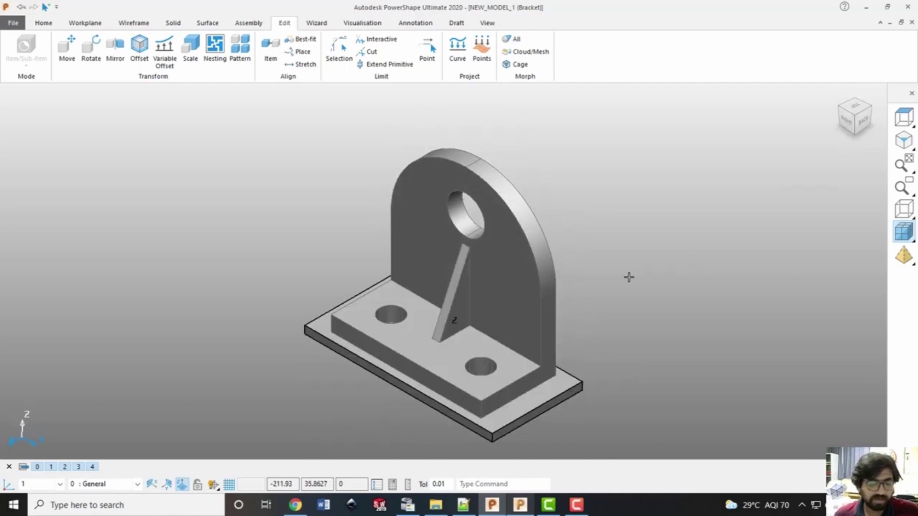
Save the model as BracketPS in the M02L05 Demonstration of CAD-CAM Package folder, using the folder path copied from File Explorer
key("ctrl+s")
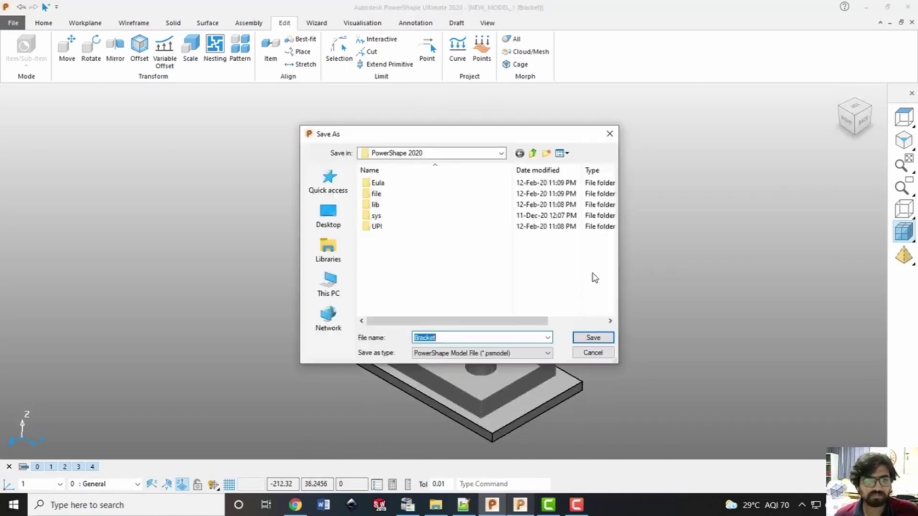
left_click(442, 505)
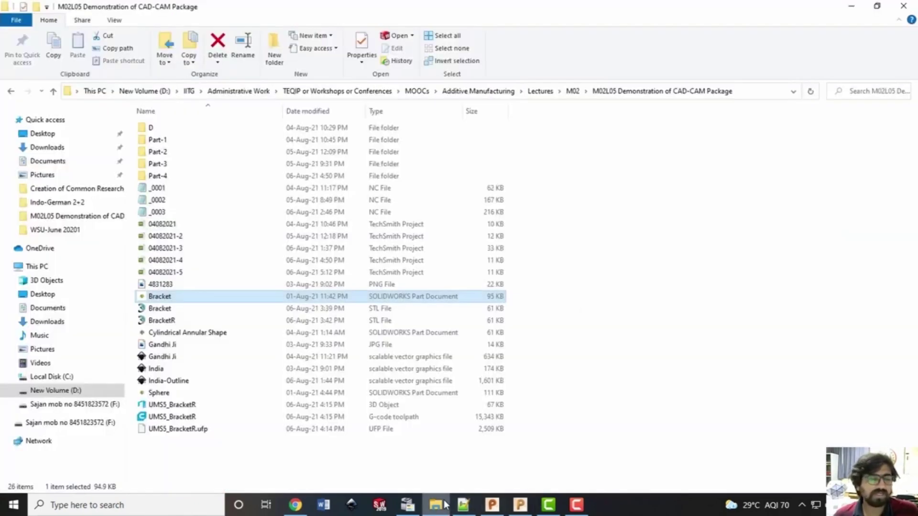
left_click(744, 91)
key("ctrl+c")
left_click(492, 505)
key("ctrl+v")
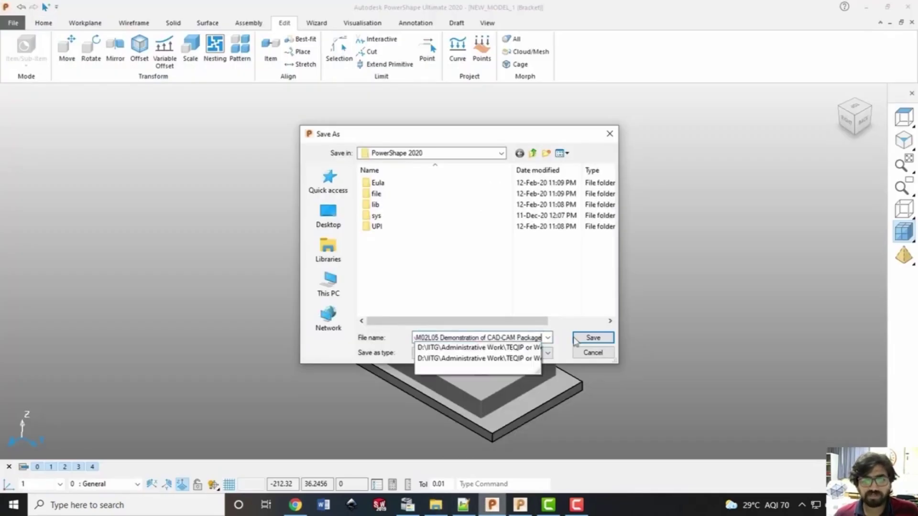
left_click(575, 338)
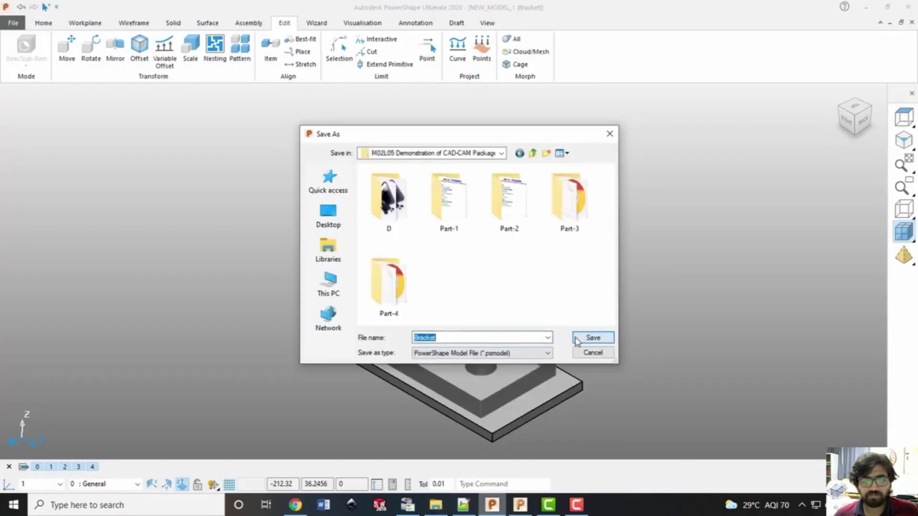
left_click(490, 338)
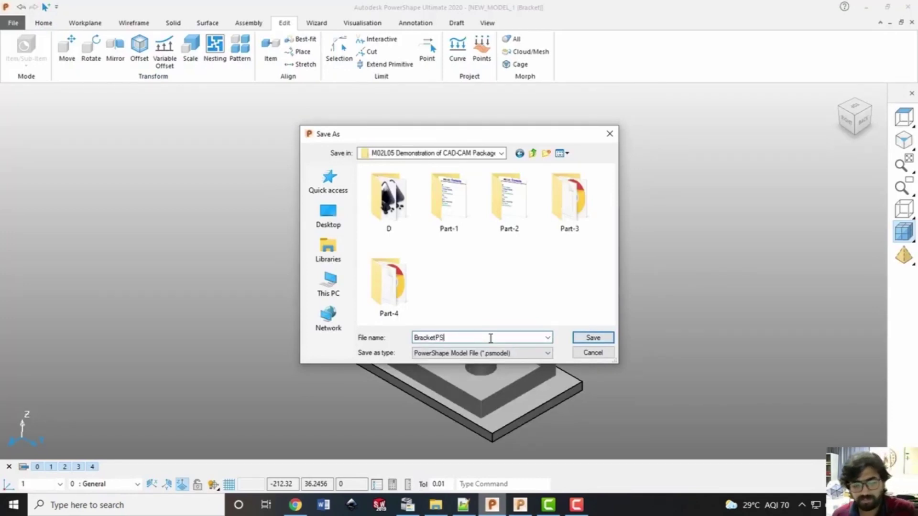
key("Return")
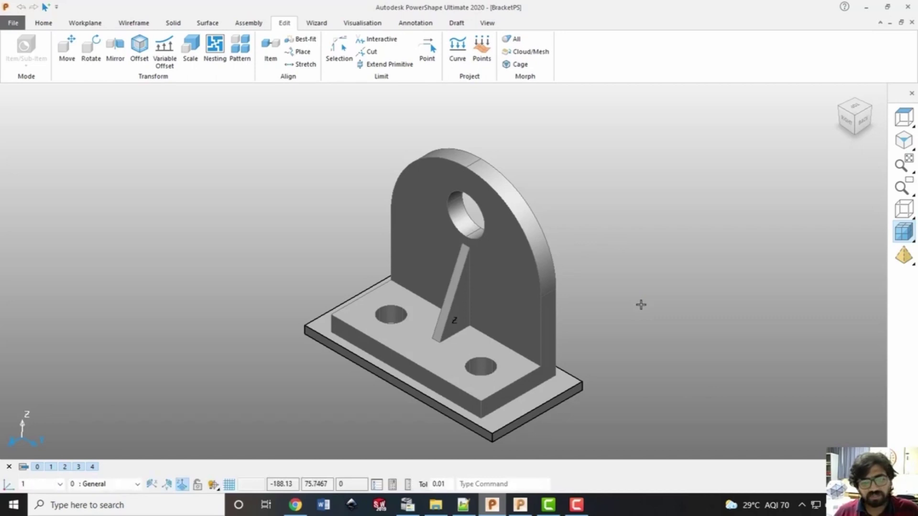
Select only the base block, transfer it to PowerMill and maximize the PowerMill window
left_click_drag(236, 158, 641, 466)
left_click(704, 371)
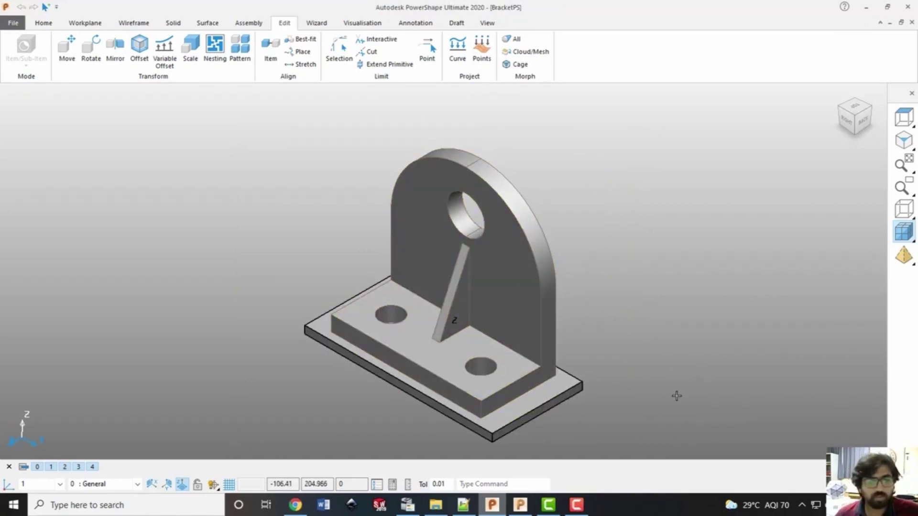
left_click(560, 382)
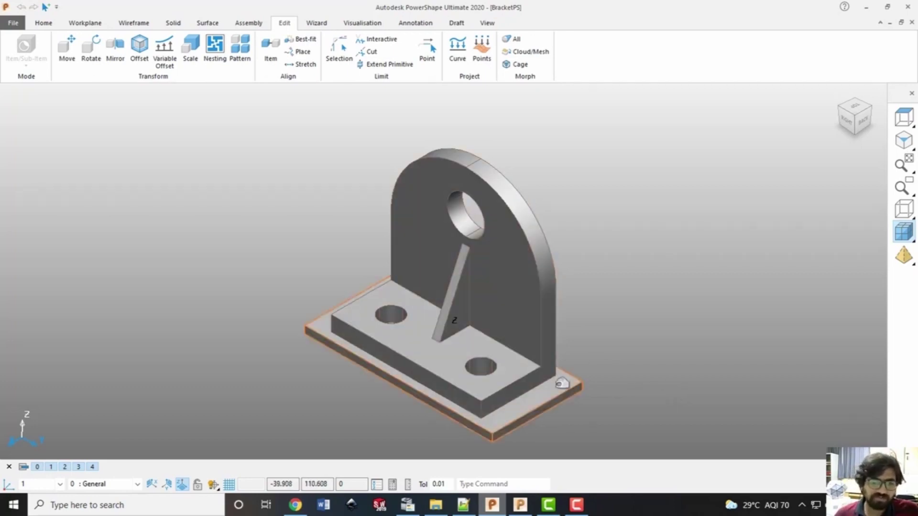
left_click(658, 390)
left_click(561, 385)
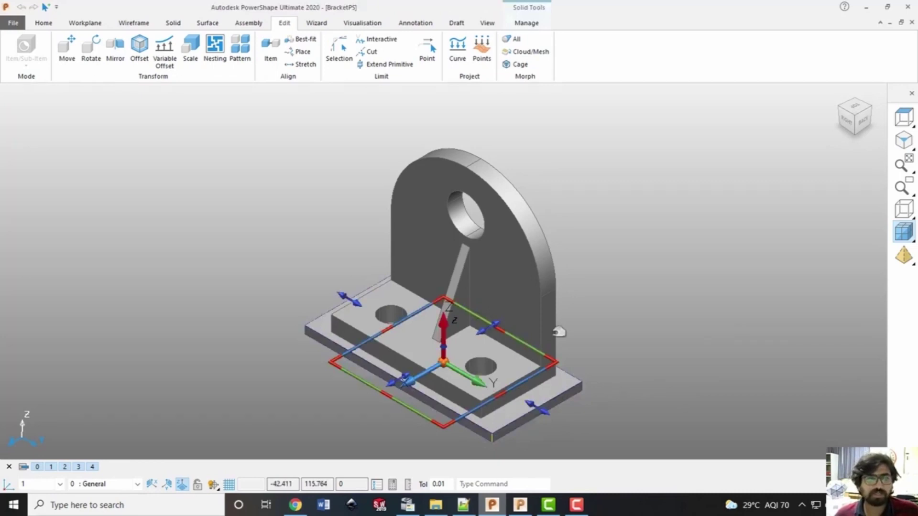
left_click(43, 25)
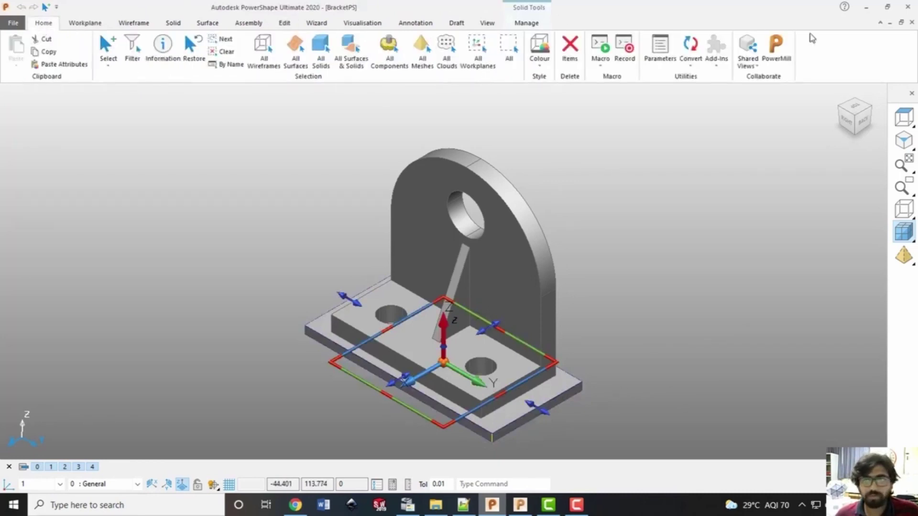
left_click(785, 54)
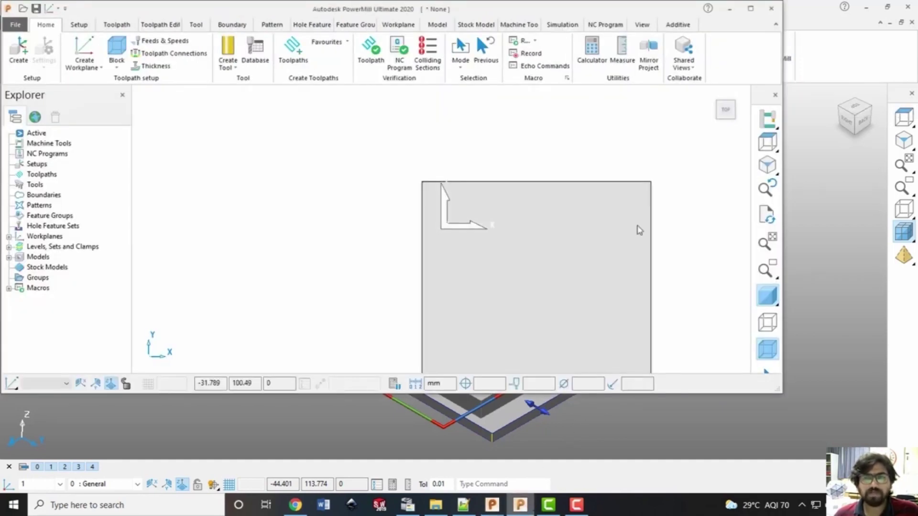
left_click(750, 9)
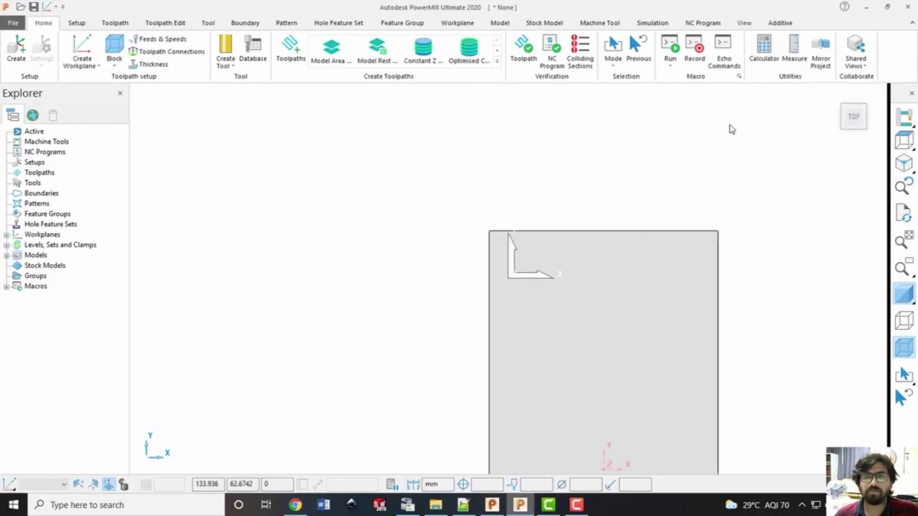
Activate workplane 1 for the transferred block in PowerMill
left_click(842, 112)
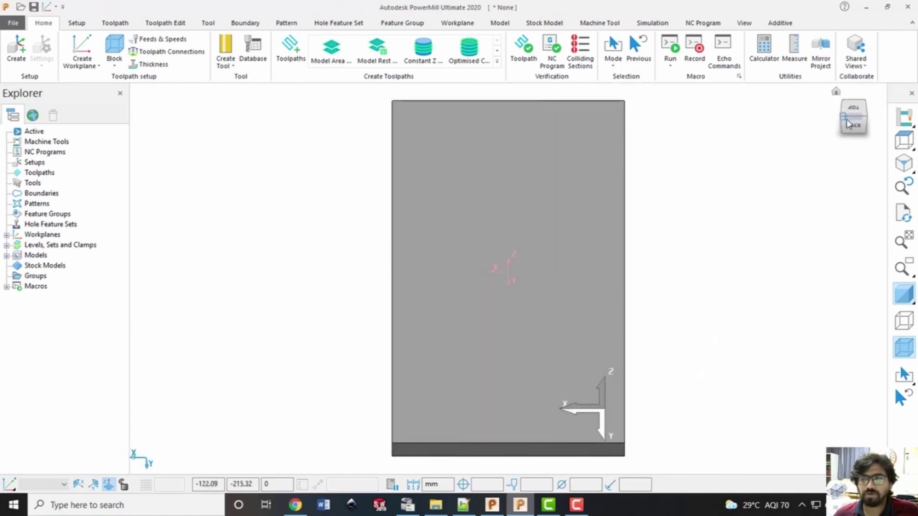
scroll(668, 225, "up", 2)
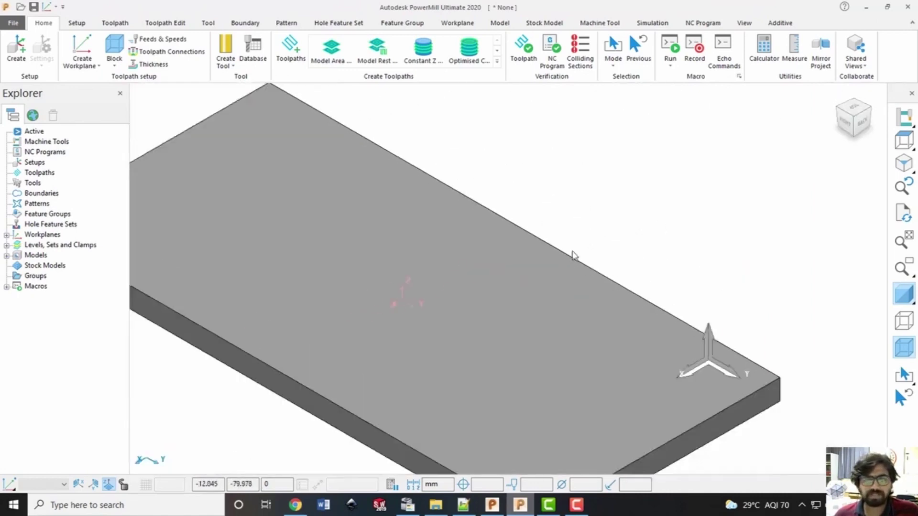
scroll(579, 255, "down", 4)
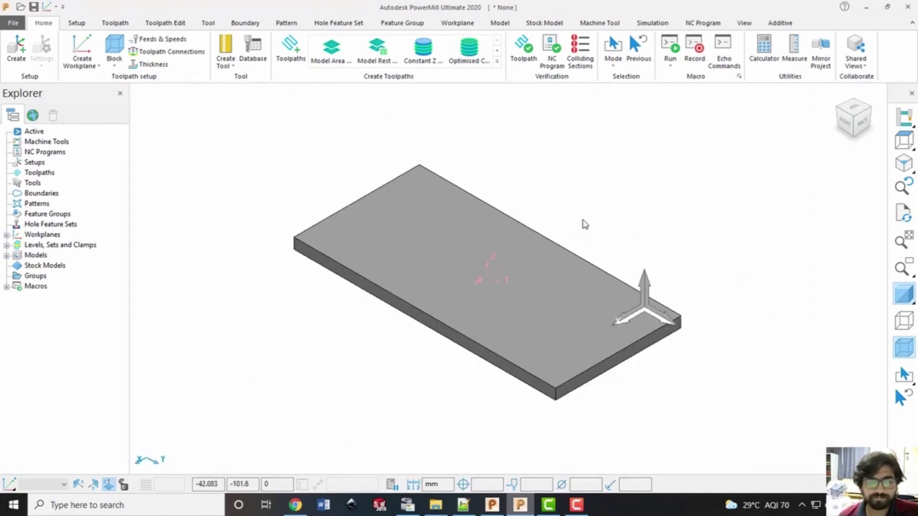
double_click(17, 236)
right_click(51, 248)
left_click(76, 306)
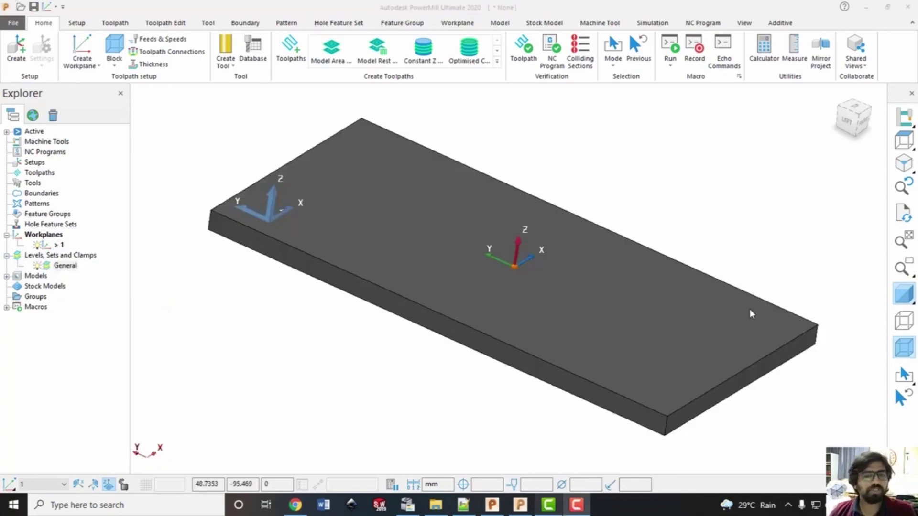
Switch to PowerShape and assign the base block to level 0 (General)
key("alt+Tab")
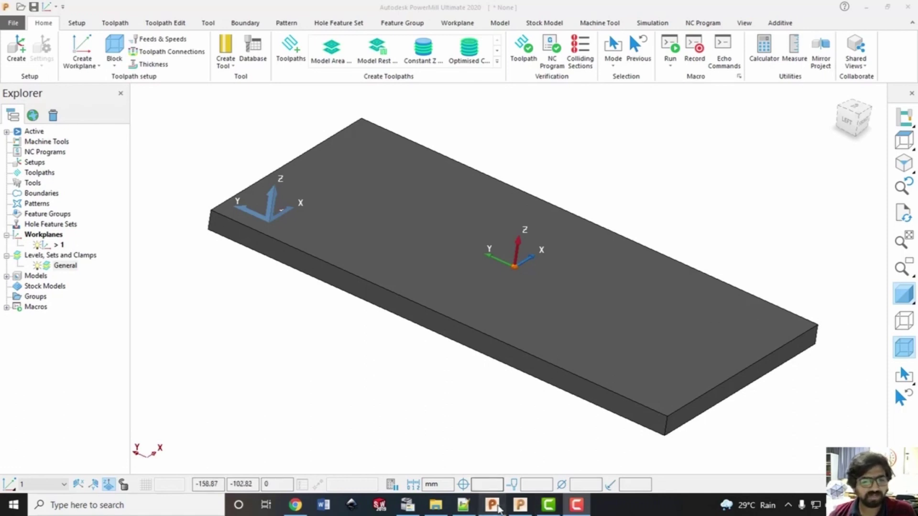
left_click(44, 23)
middle_click_drag(410, 363, 303, 360)
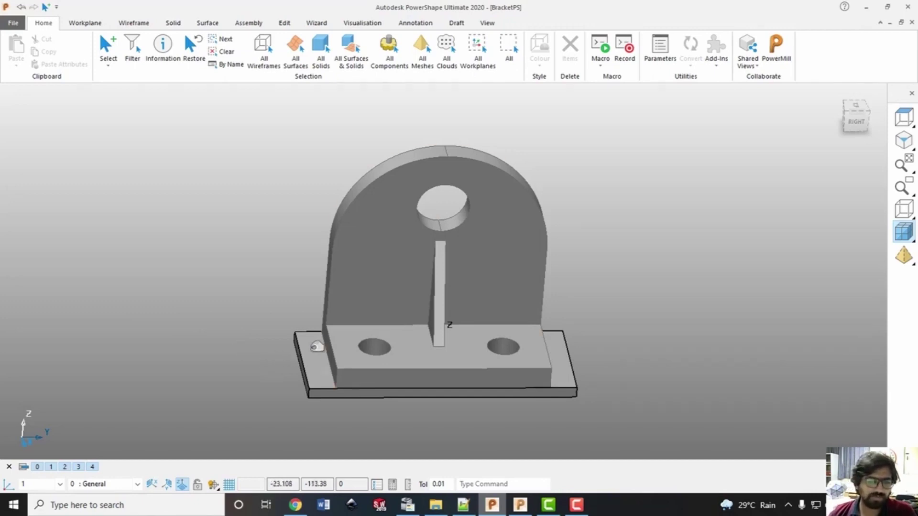
left_click(310, 353)
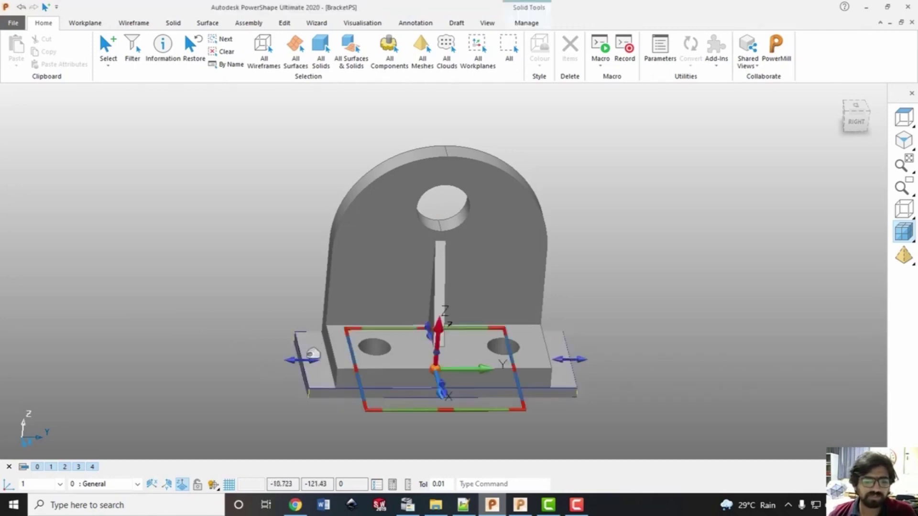
right_click(39, 471)
left_click(78, 419)
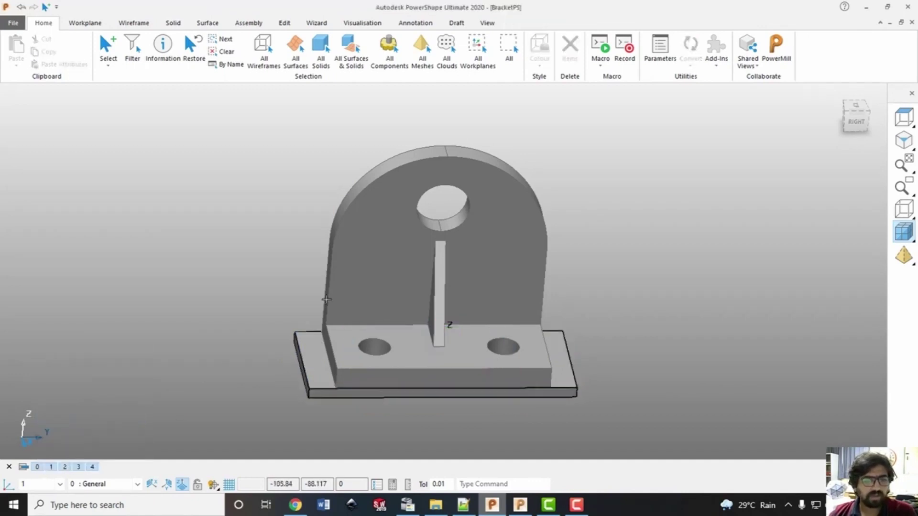
Assign the bracket to level 1 (Surfaces) and hide that level
right_click(50, 467)
left_click(93, 415)
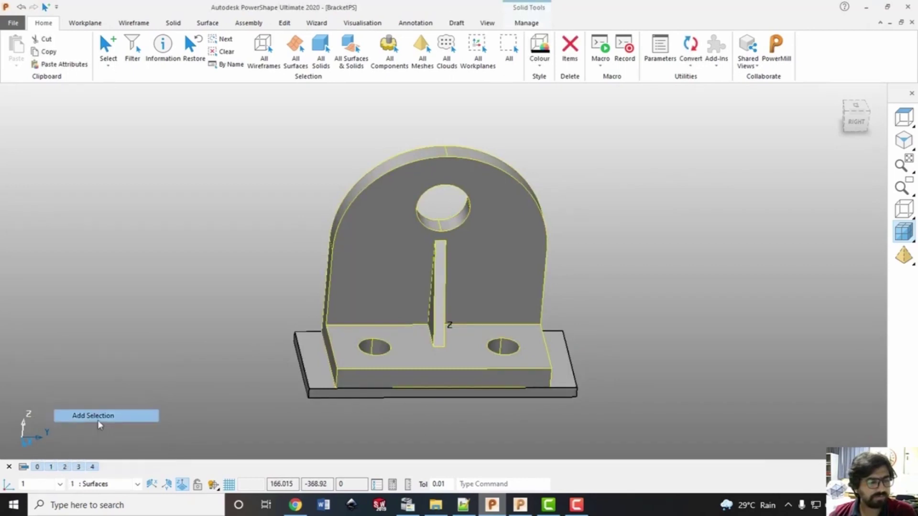
left_click(51, 467)
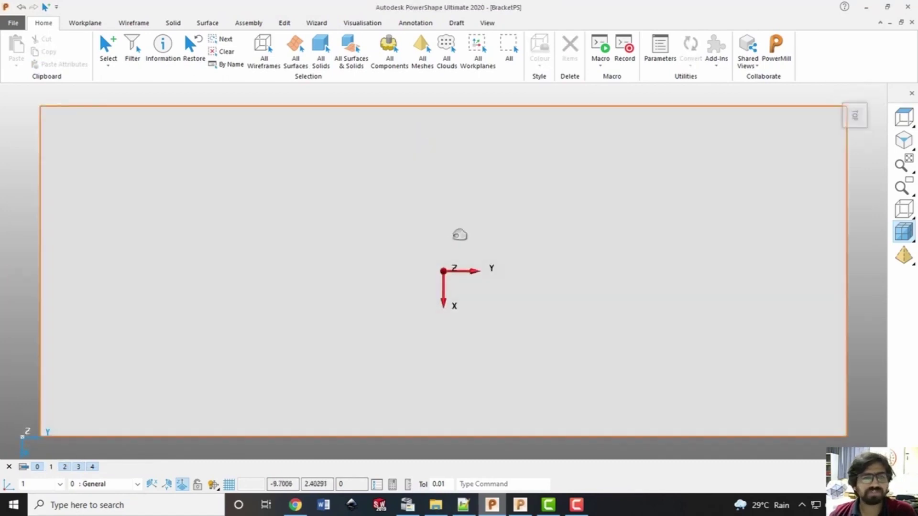
Create a plane surface centred on the workplane origin, enlarge it past the block's edges on all sides, and deselect it
scroll(460, 233, "down", 2)
left_click(177, 24)
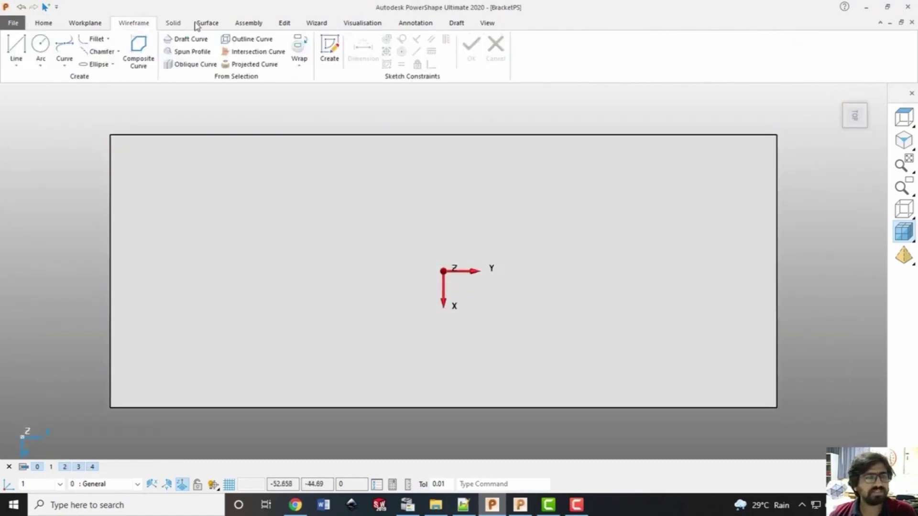
left_click(204, 25)
left_click(187, 46)
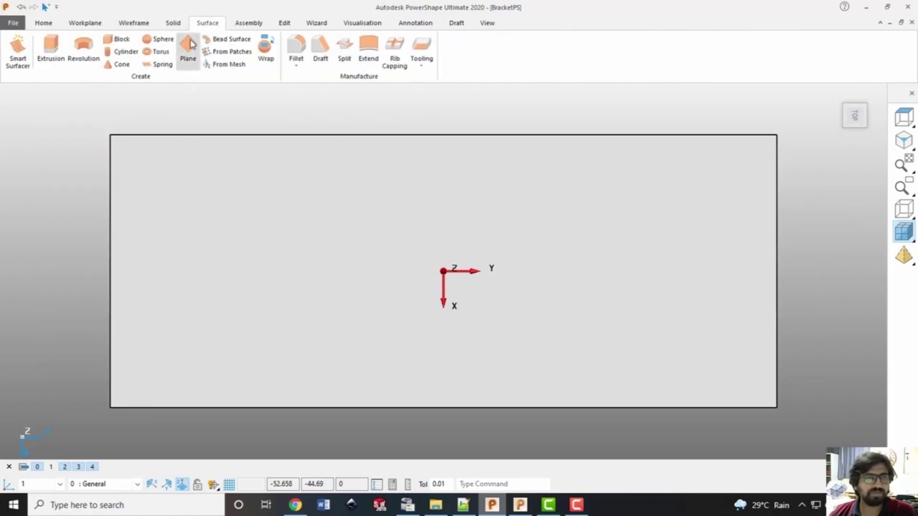
left_click(473, 253)
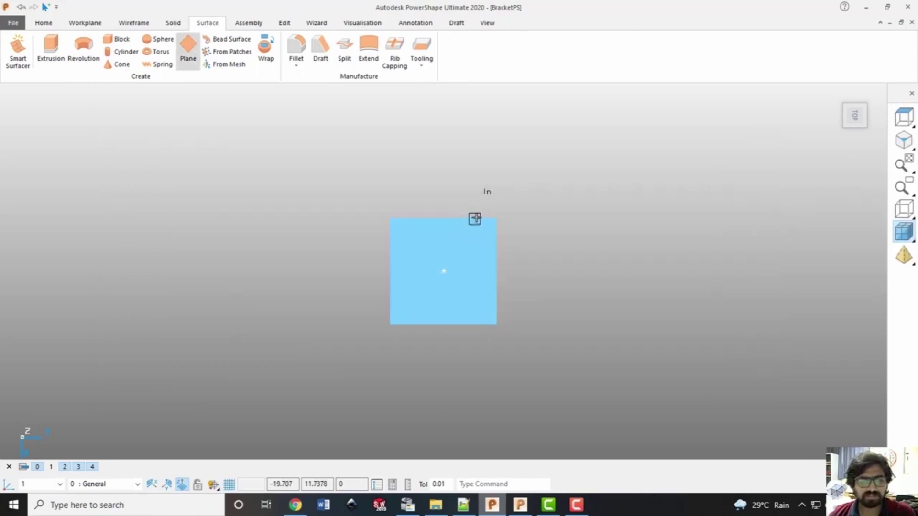
left_click(474, 218)
mouse_move(476, 216)
left_mouse_down()
mouse_move(488, 99)
mouse_move(497, 115)
mouse_move(813, 117)
left_mouse_up()
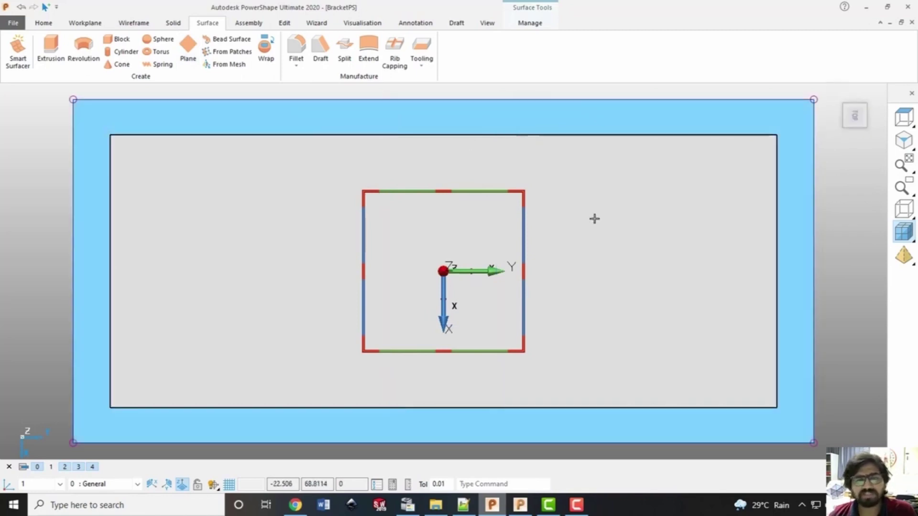
left_click(849, 117)
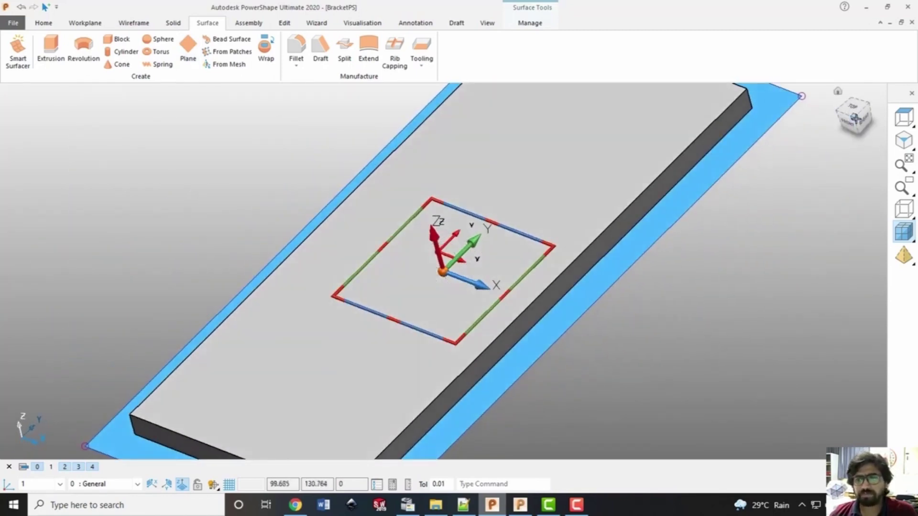
left_click(696, 334)
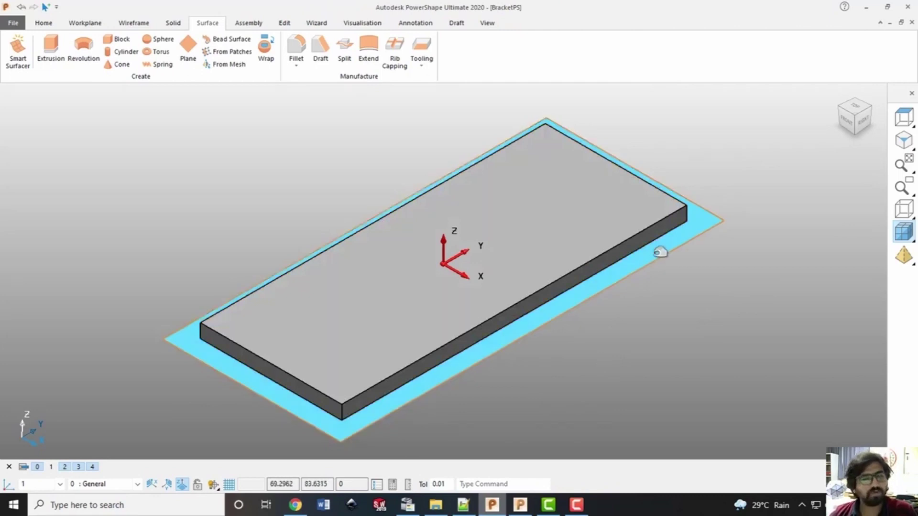
Move the plane surface 10 in Z so it lies at the block's top face
left_click(660, 252)
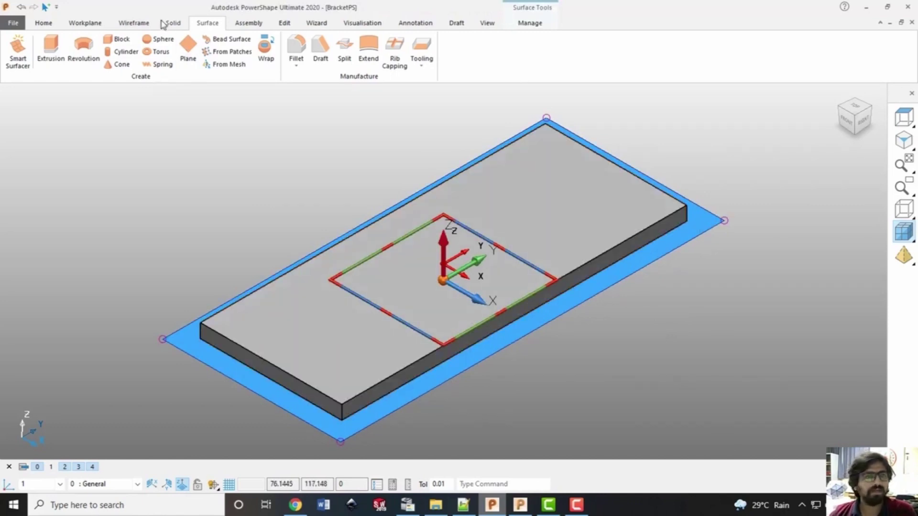
left_click(284, 23)
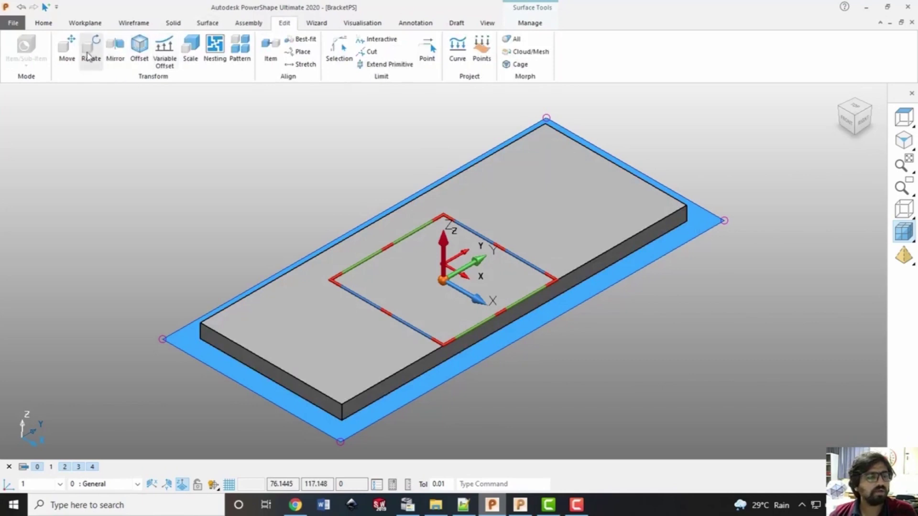
left_click(67, 48)
left_click(370, 147)
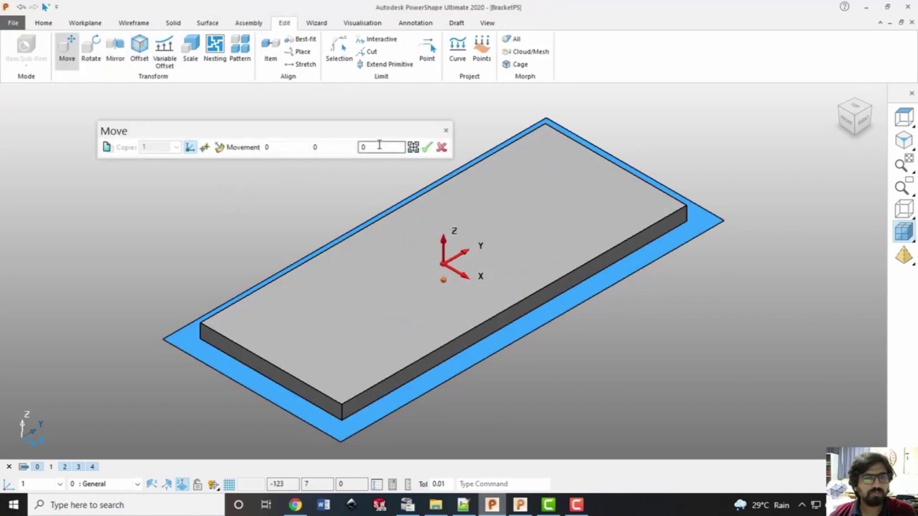
type("1")
left_click(318, 147)
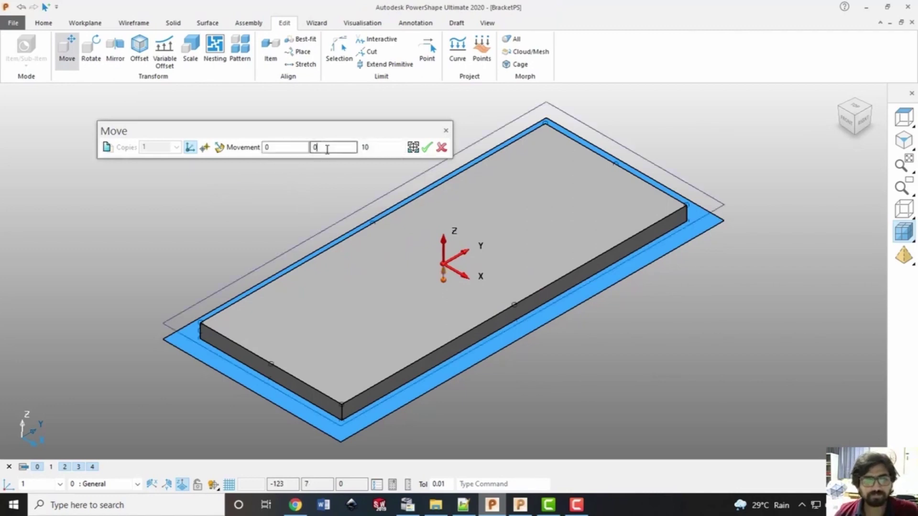
left_click(427, 148)
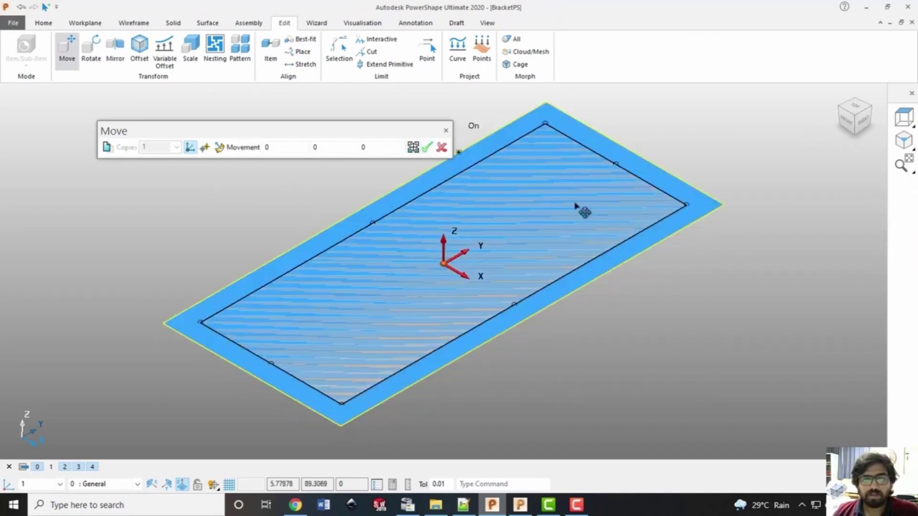
left_click(444, 148)
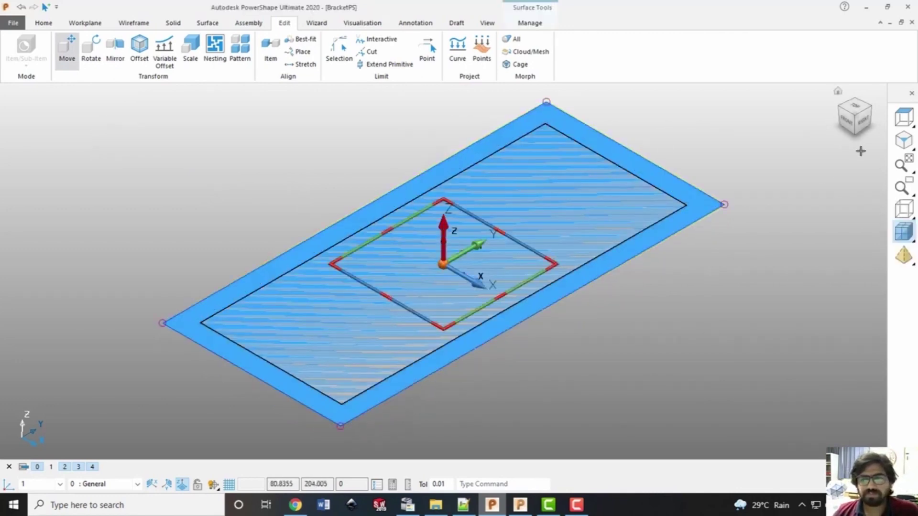
Assign the plane surface to level 2 (Wireframes) and hide that level
left_click(862, 122)
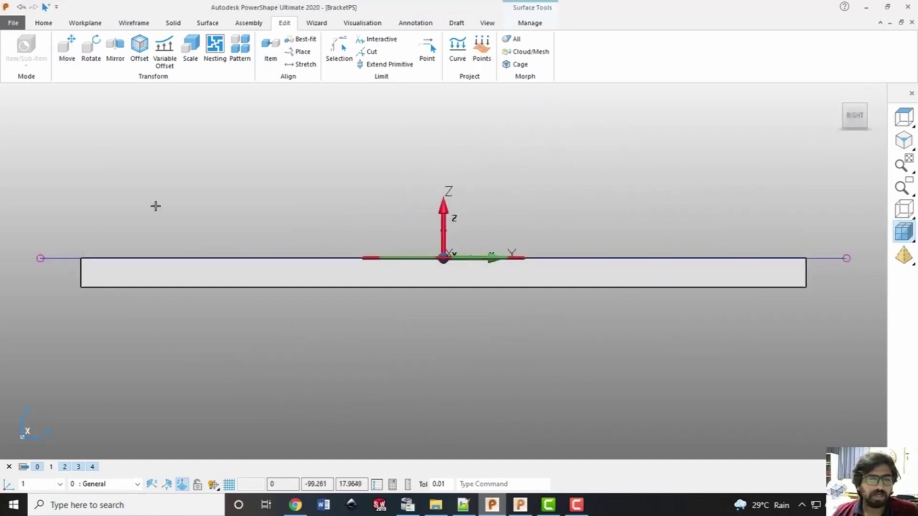
left_click(100, 242)
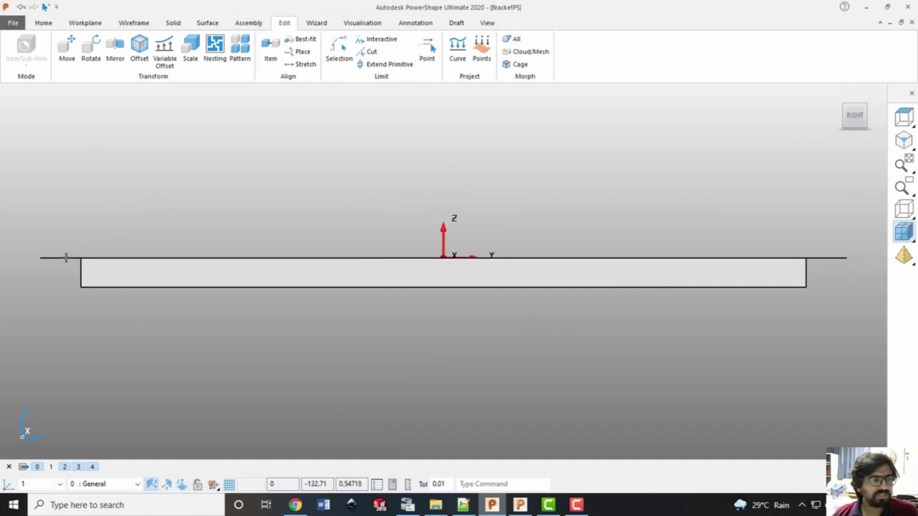
left_click(65, 256)
right_click(66, 470)
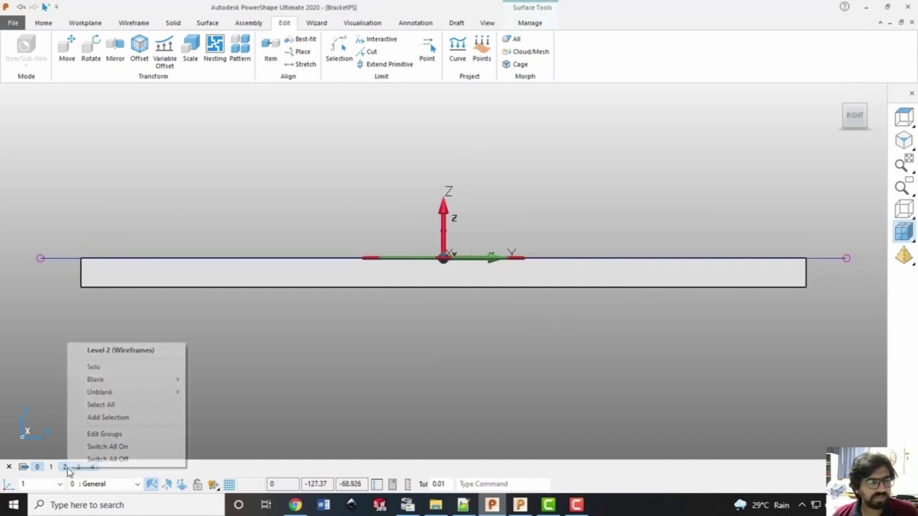
left_click(108, 417)
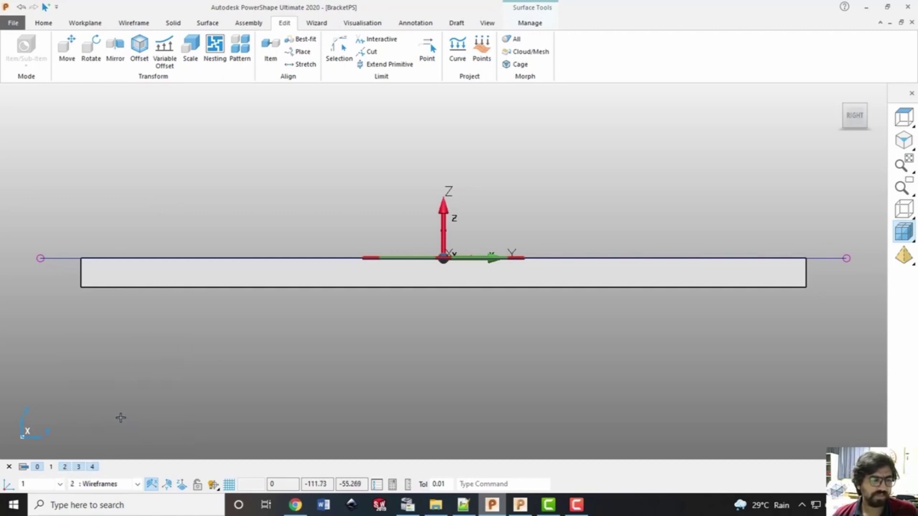
left_click(65, 472)
Show level 2, hide level 0, and transfer the plane surface to PowerMill
middle_click_drag(352, 356, 403, 408)
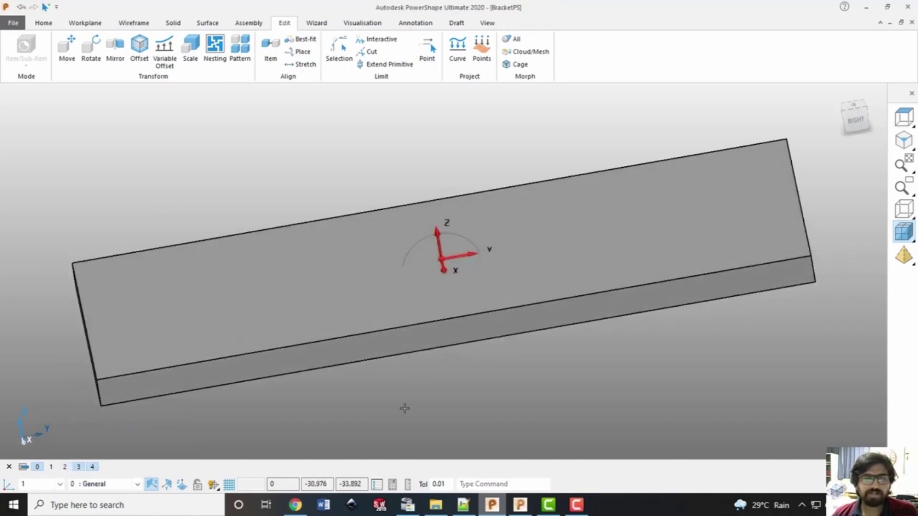
left_click(843, 113)
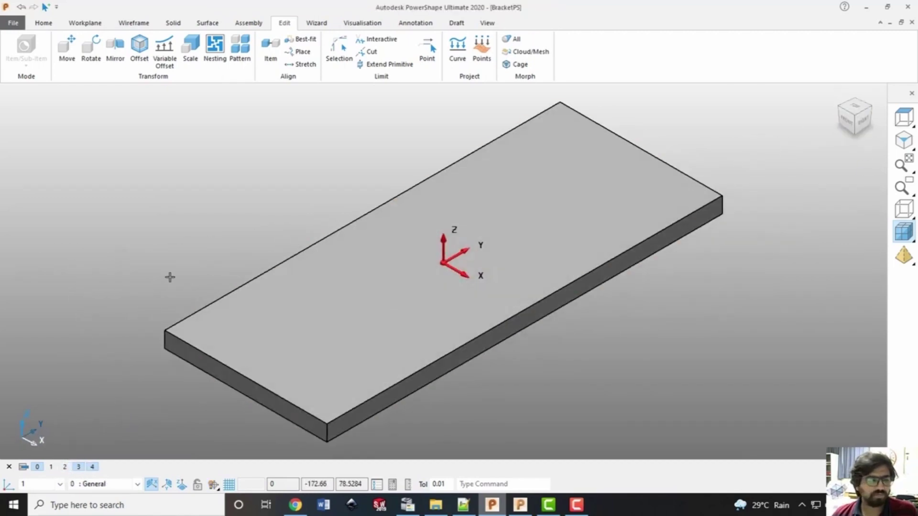
left_click(66, 467)
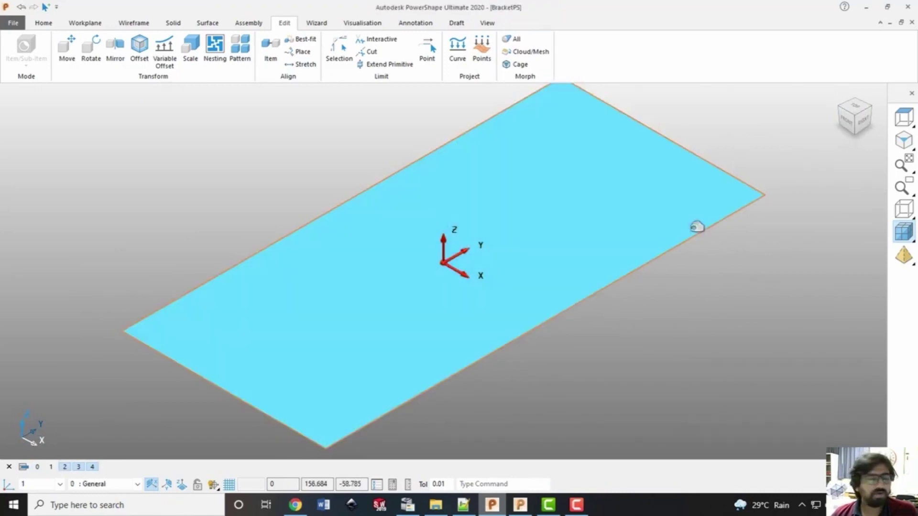
left_click(691, 228)
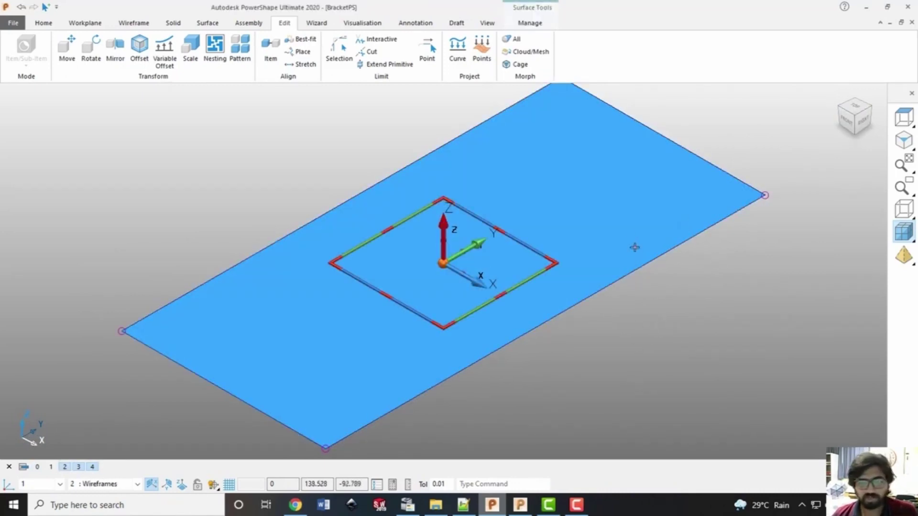
left_click(42, 24)
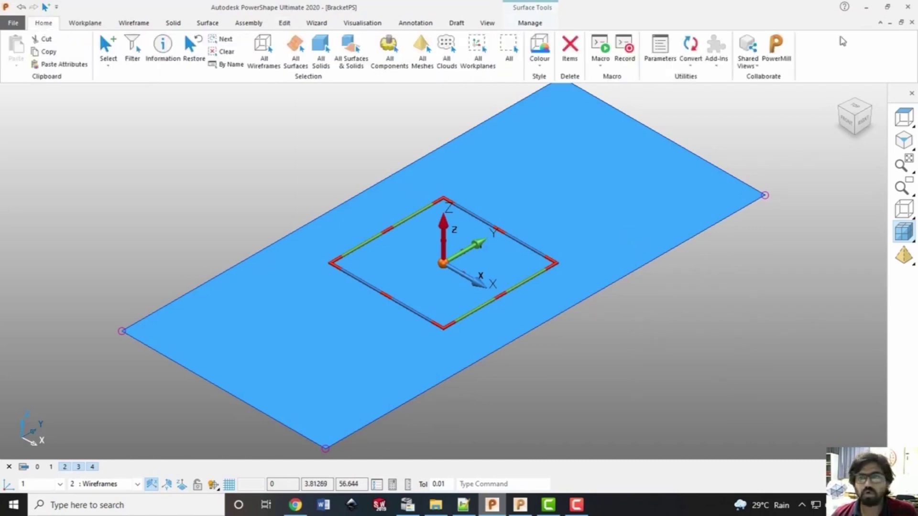
left_click(712, 328)
Switch to PowerMill and toggle the Wireframes and General levels to examine which geometry each one holds
left_click(521, 505)
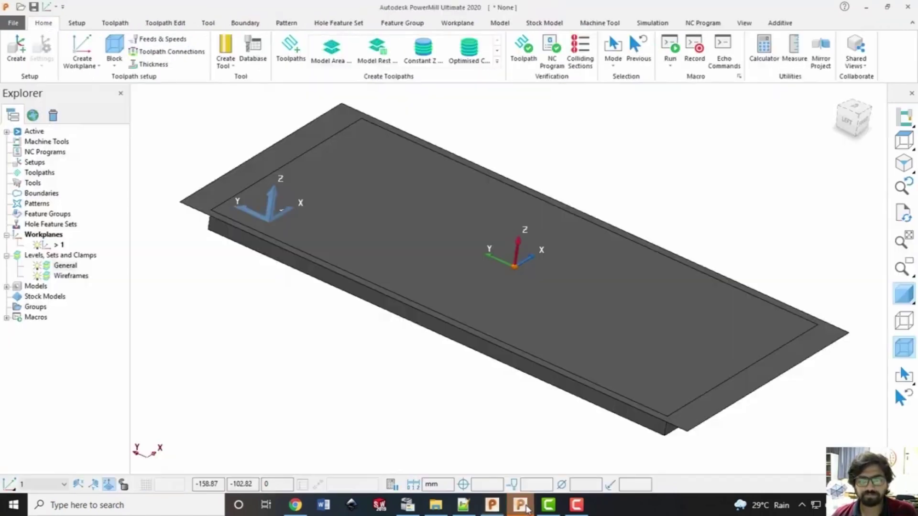
middle_click_drag(372, 203, 698, 314)
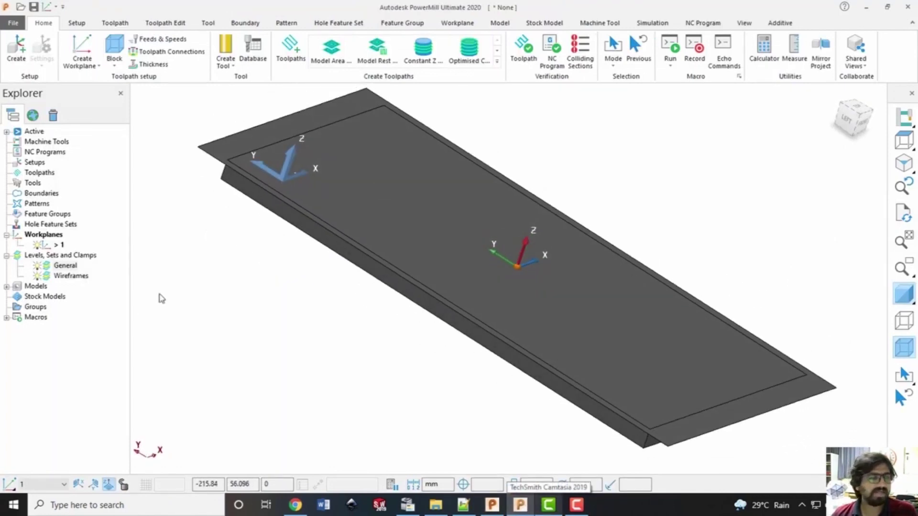
left_click(37, 277)
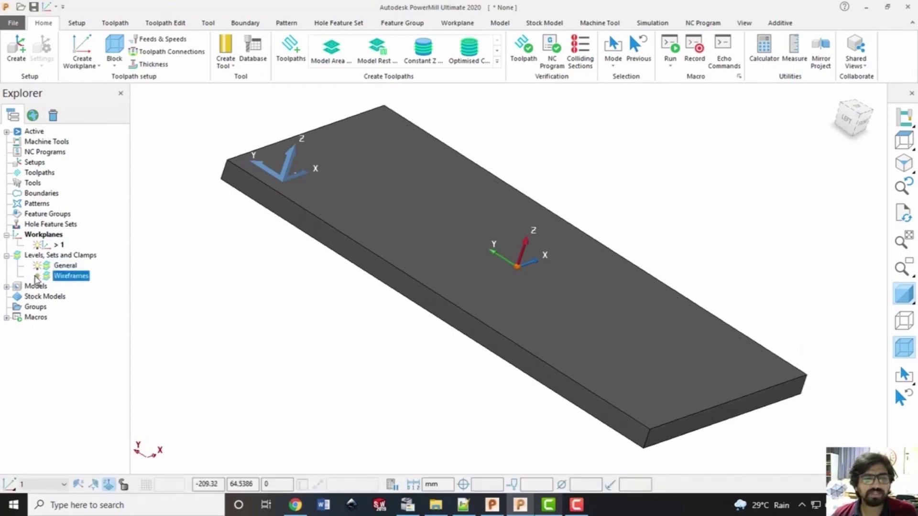
left_click(36, 278)
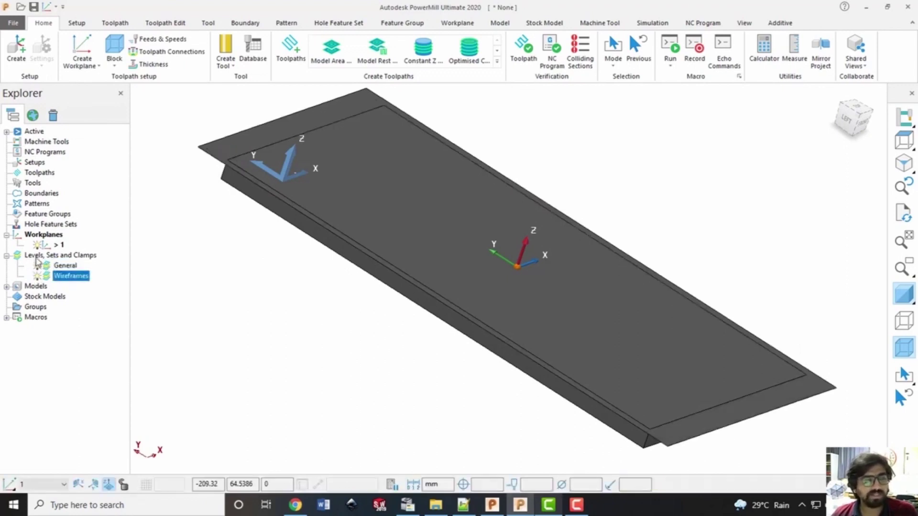
left_click(42, 269)
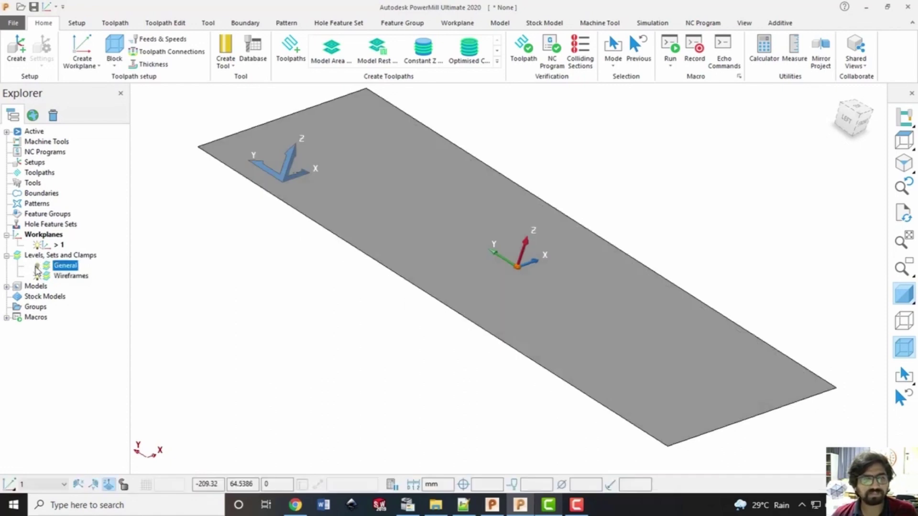
left_click(38, 278)
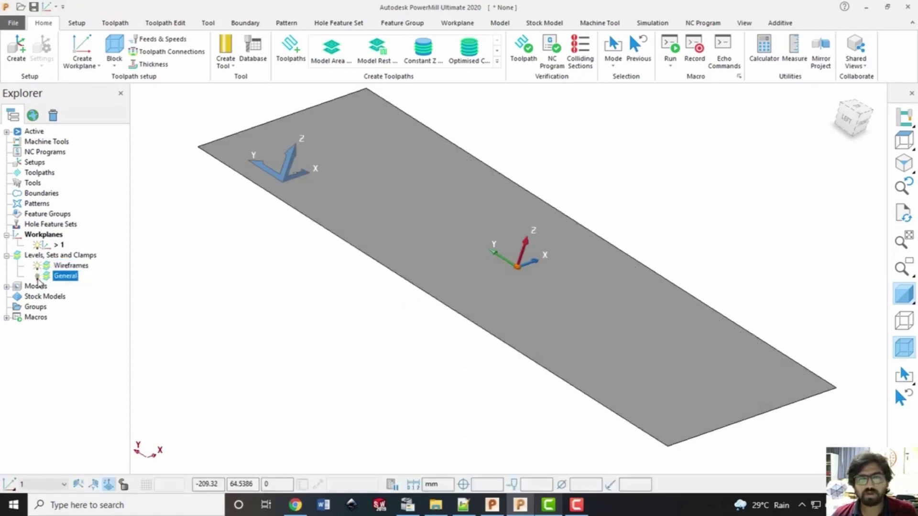
left_click(37, 277)
Rename the General level as Substrate and the Wireframes level as Slicing Plane
key("F2")
type("Substrate")
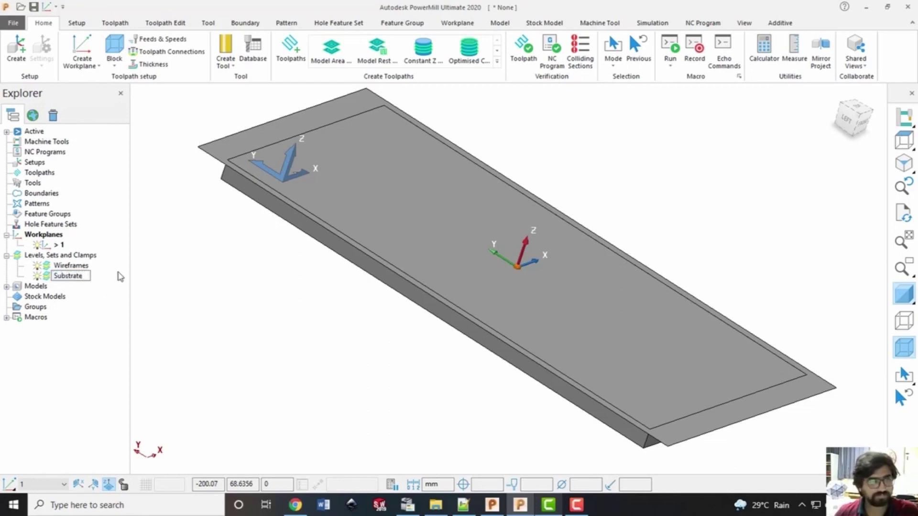
left_click(77, 267)
key("F2")
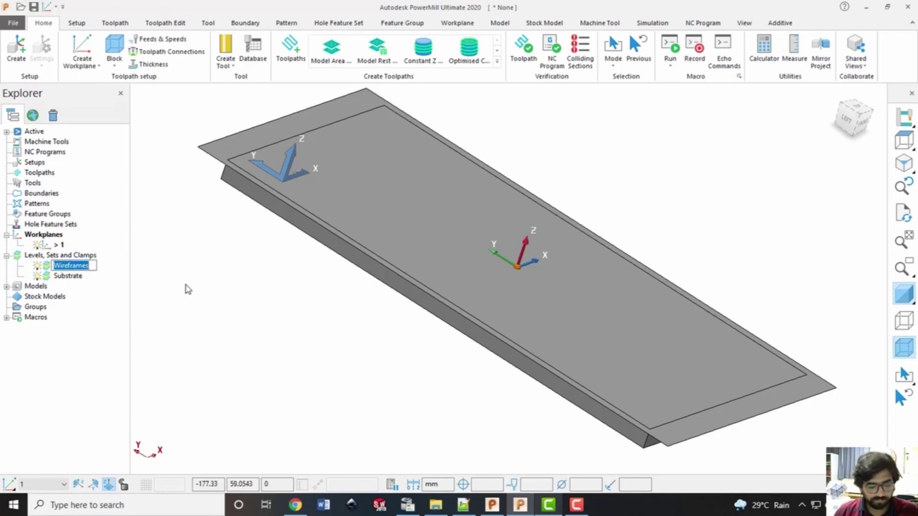
type("Slicing Plane")
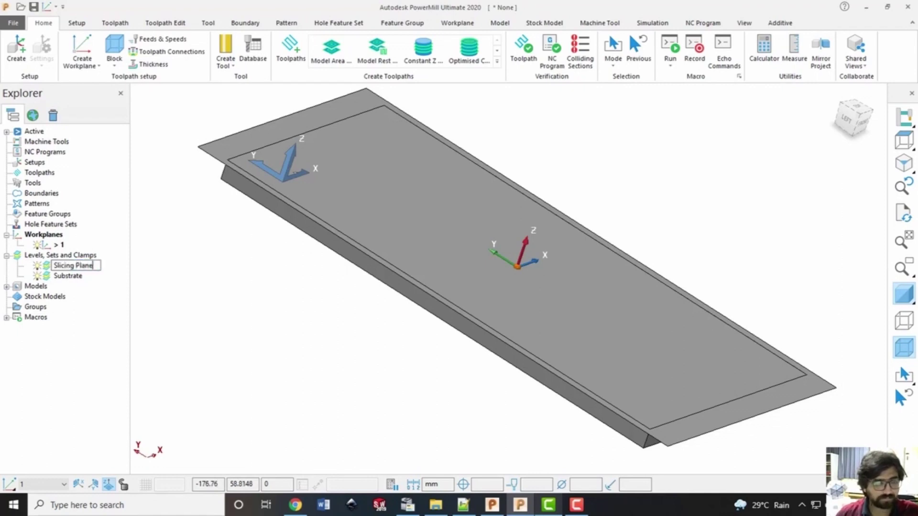
key("Return")
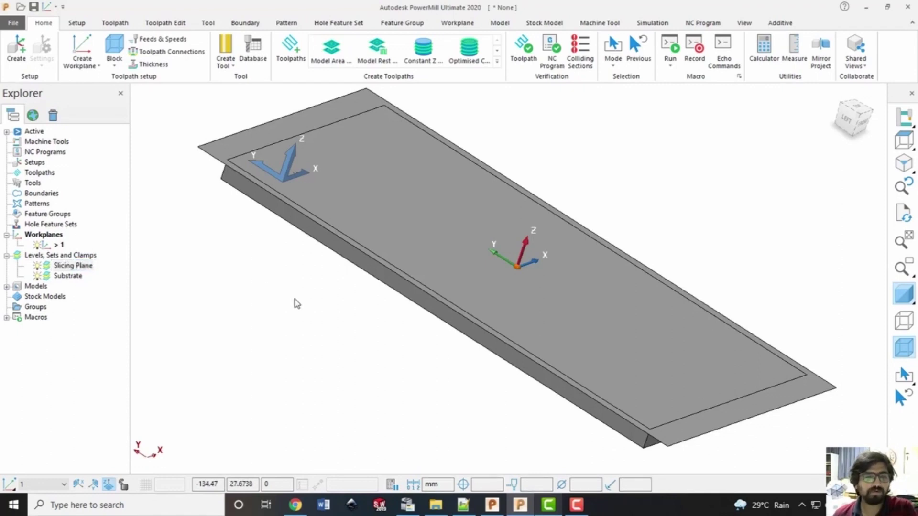
Save the project as Toolpath3AxisDED in the M02L05 Demonstration of CAD-CAM Package folder, using the folder path copied from File Explorer
key("ctrl+s")
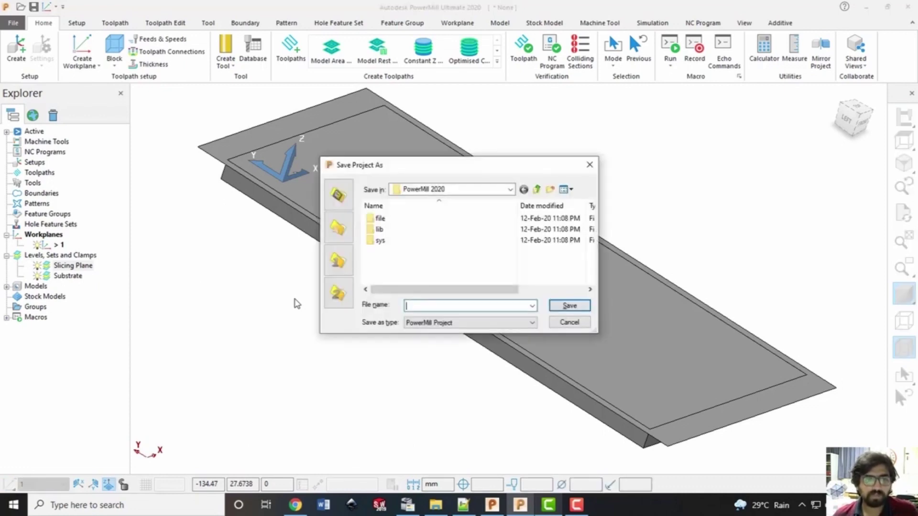
left_click(435, 505)
left_click(749, 93)
key("ctrl+c")
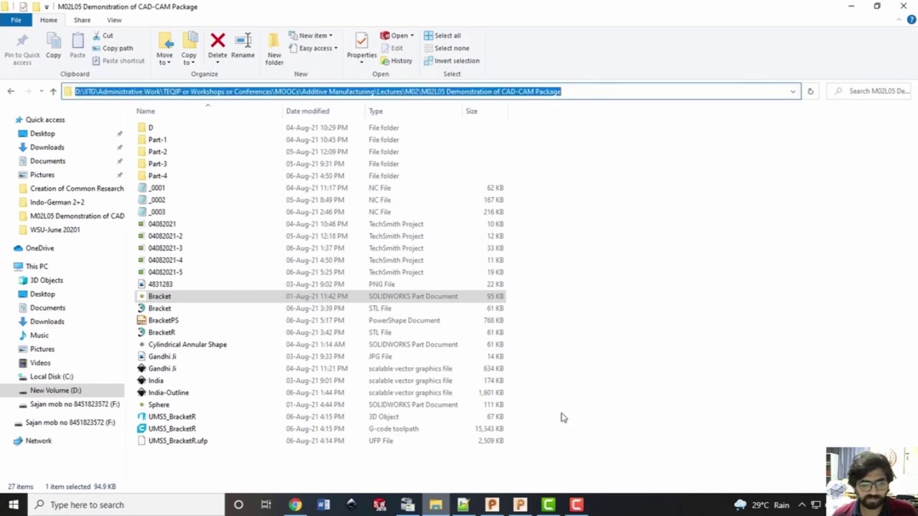
left_click(520, 505)
key("ctrl+v")
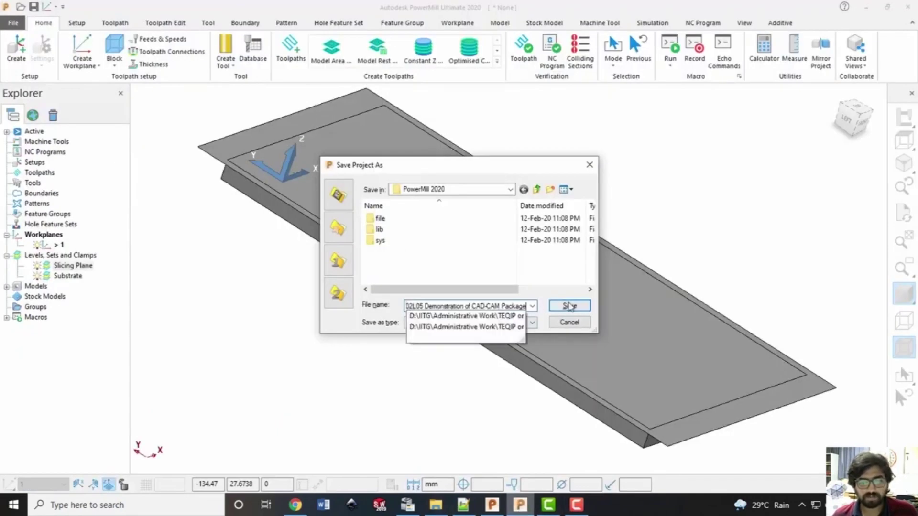
left_click(569, 306)
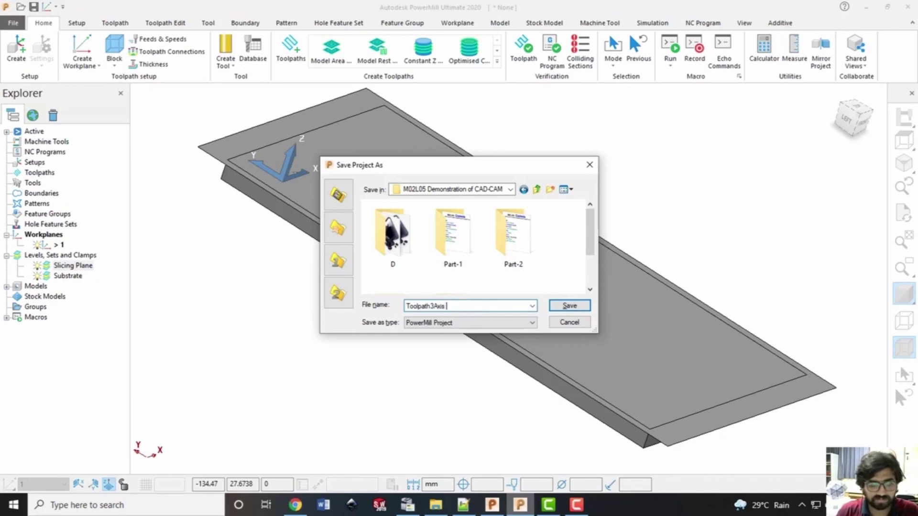
key("Return")
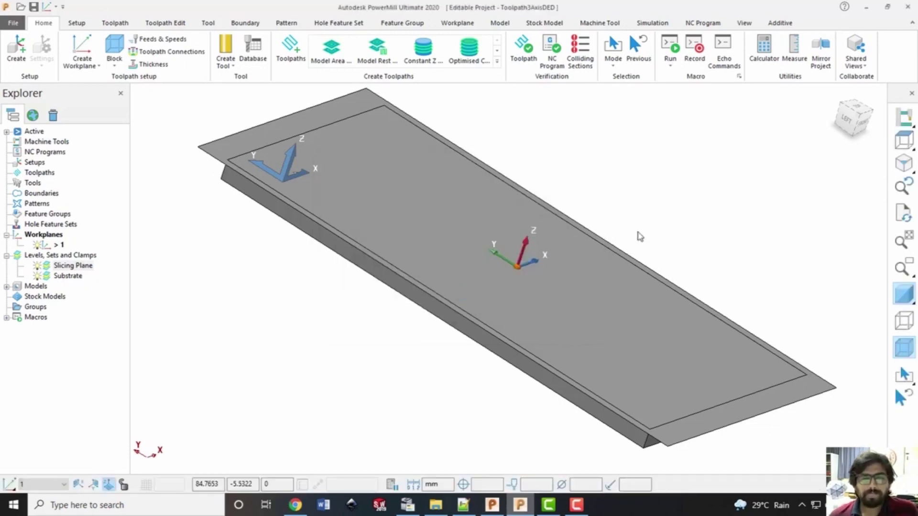
left_click(852, 125)
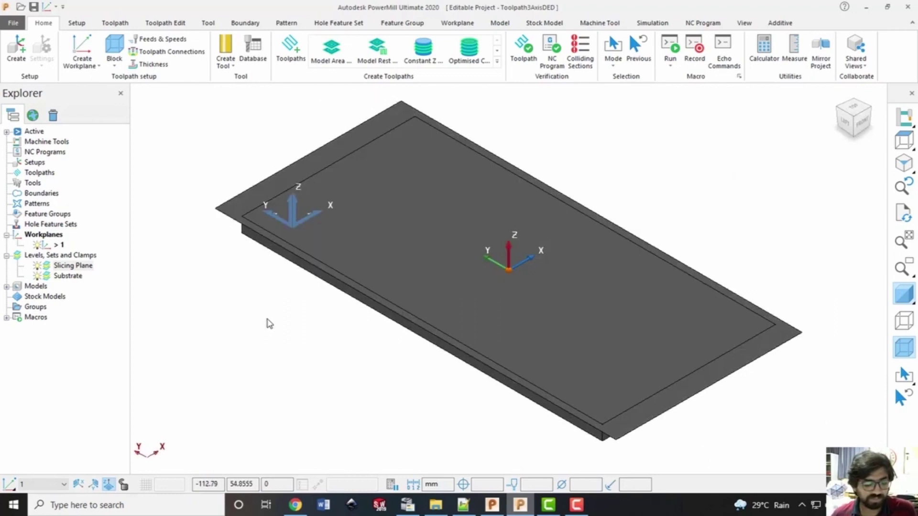
Switch to PowerShape, show level 1 with levels 0 and 2 hidden, and transfer the bracket solid to PowerMill
left_click(496, 505)
left_click(538, 396)
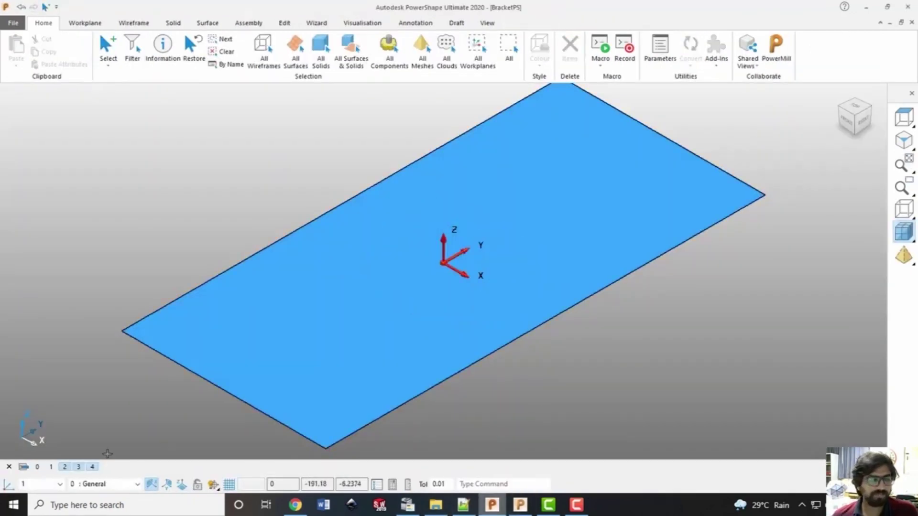
left_click(38, 467)
left_click(64, 467)
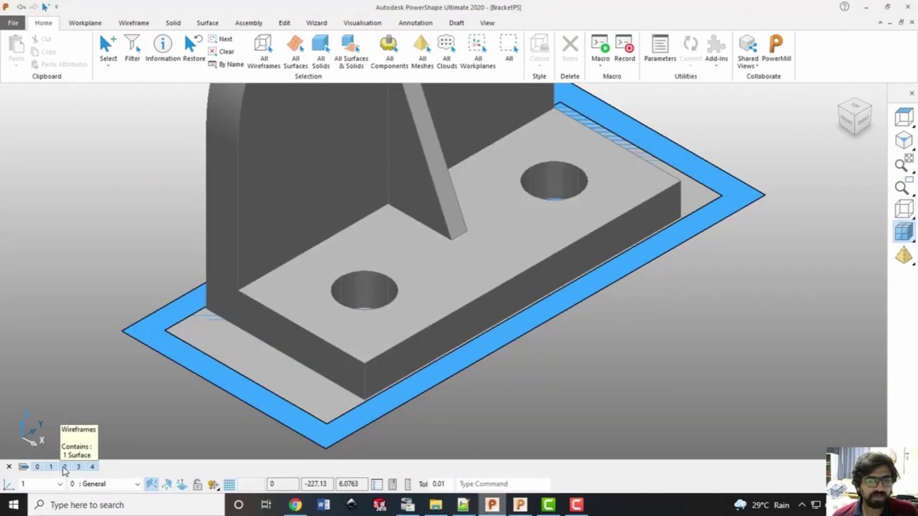
left_click(65, 467)
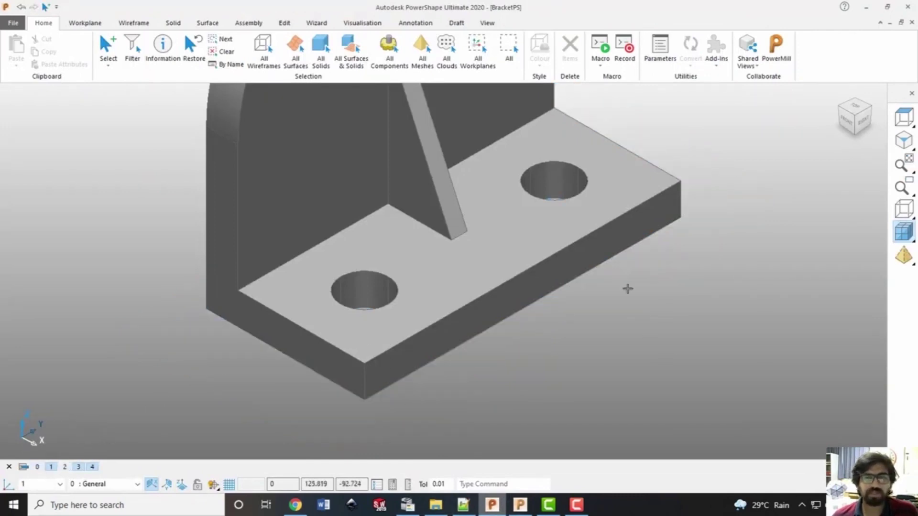
left_click(543, 222)
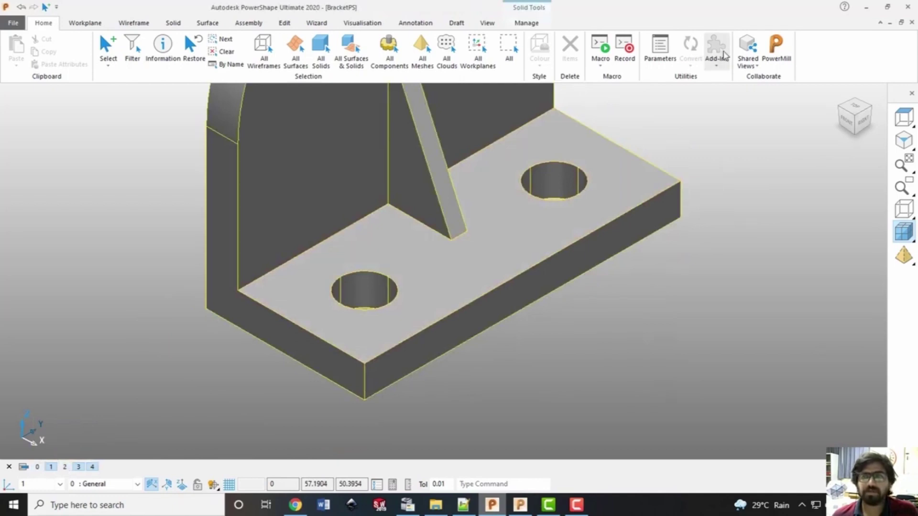
Switch to PowerMill, rename the bracket's Surfaces level as Object, and save the project
left_click(492, 505)
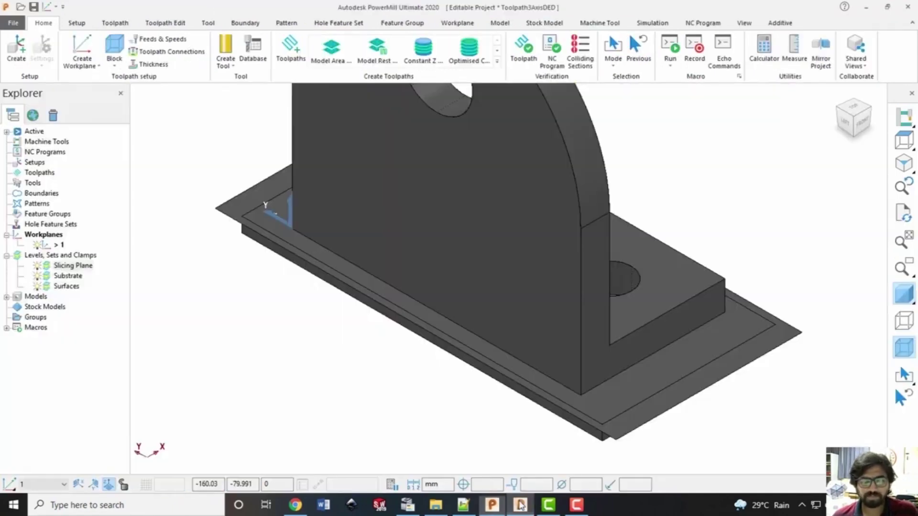
left_click(855, 123)
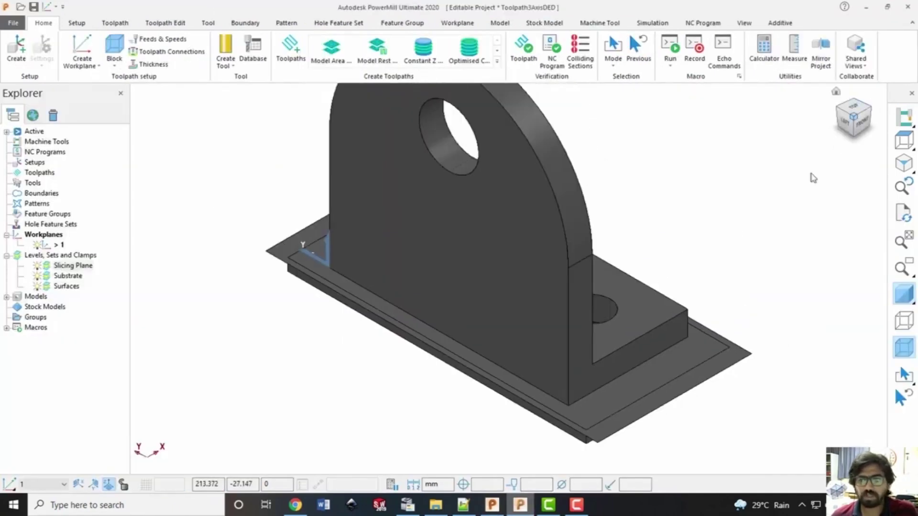
middle_click_drag(697, 360, 203, 313)
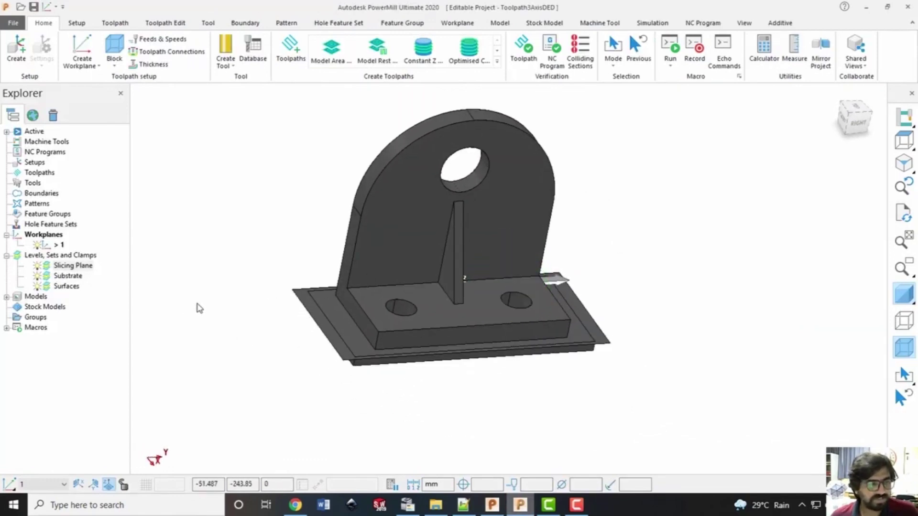
left_click(66, 286)
left_click(38, 287)
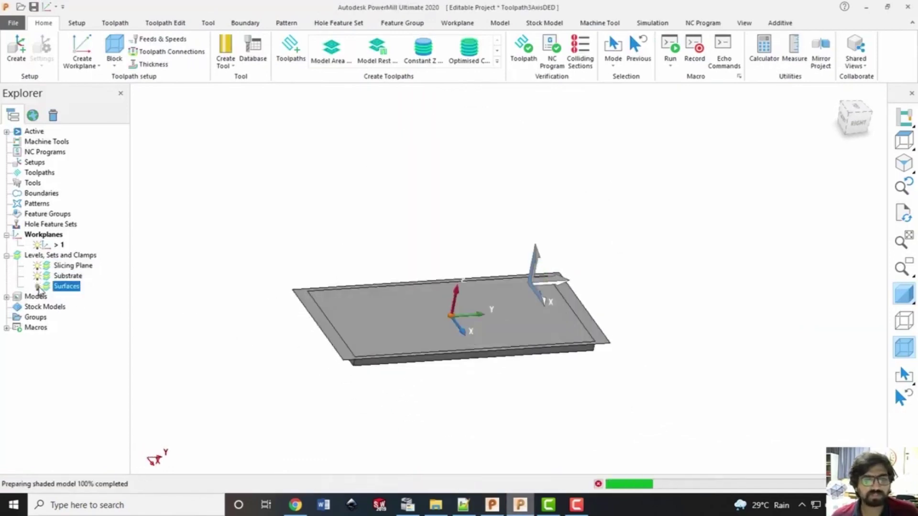
left_click(38, 287)
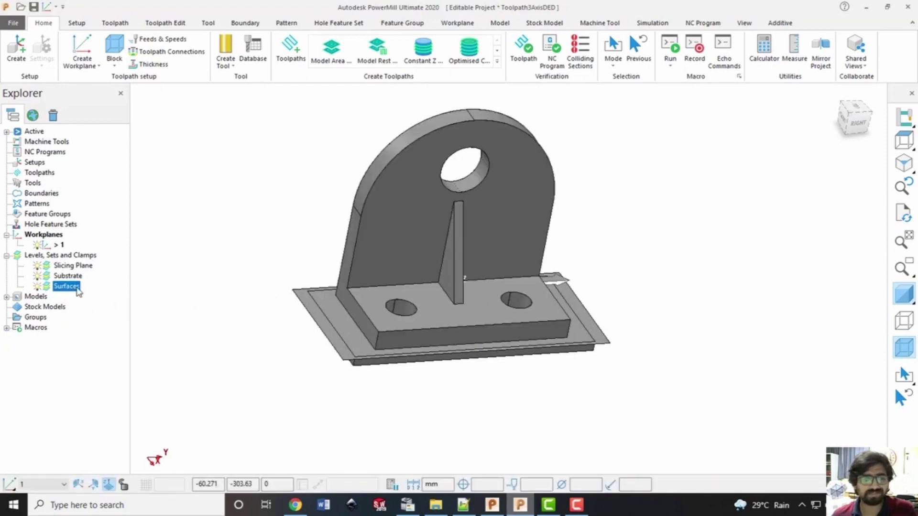
left_click(78, 289)
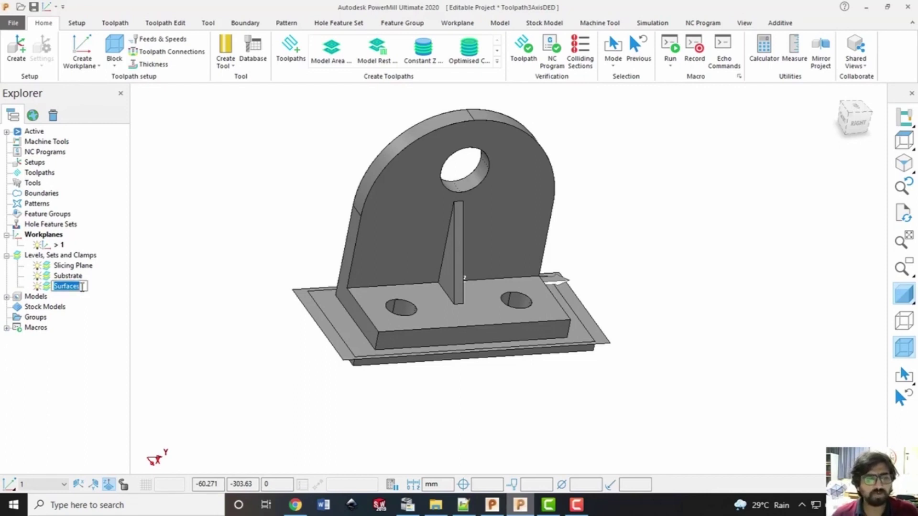
type("0bject")
key("Return")
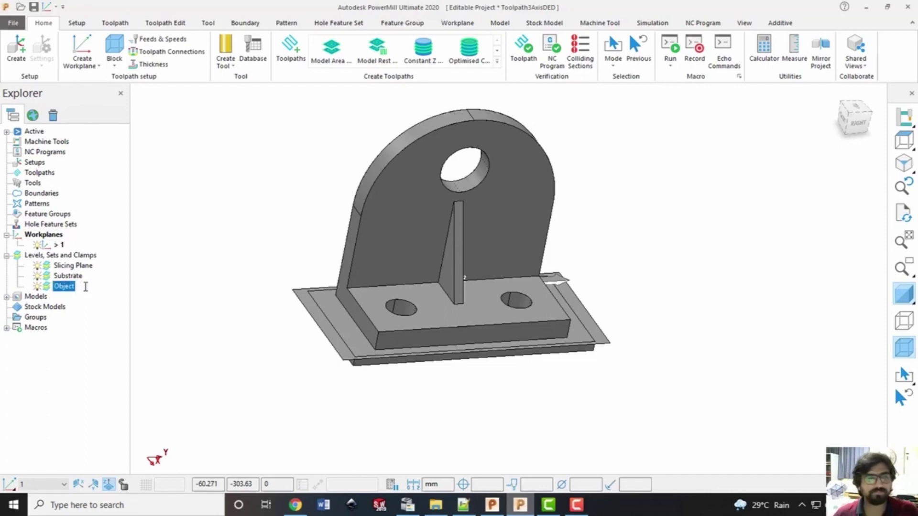
left_click(842, 113)
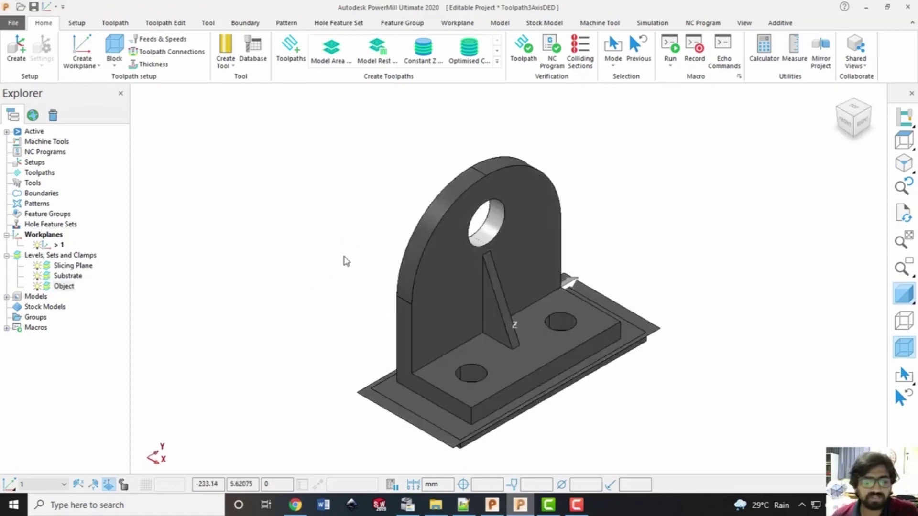
key("ctrl+s")
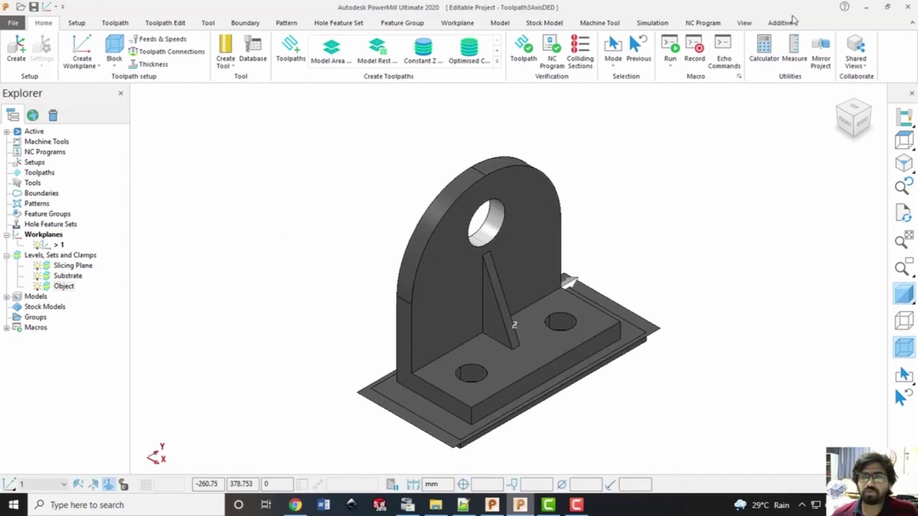
Start an additive Feature Construction toolpath with Slicing Plane as the base surfaces and Object as the feature surfaces
left_click(780, 23)
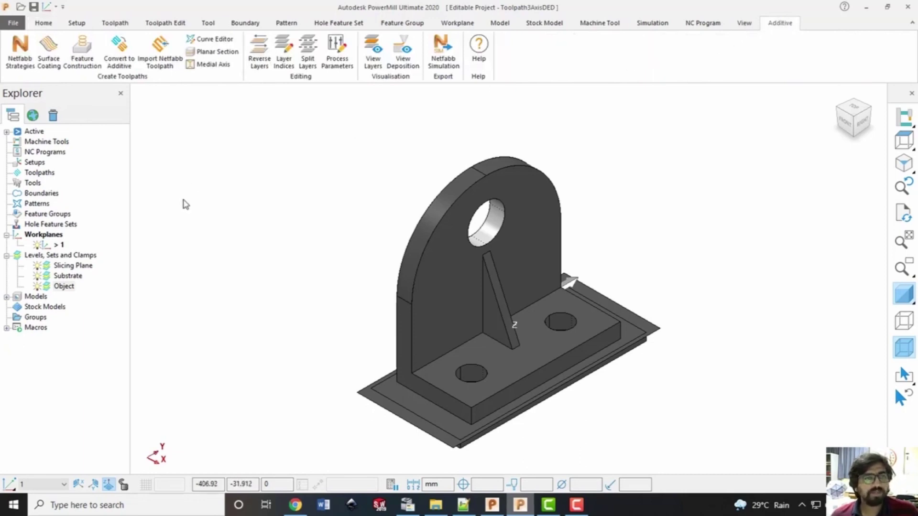
left_click(85, 63)
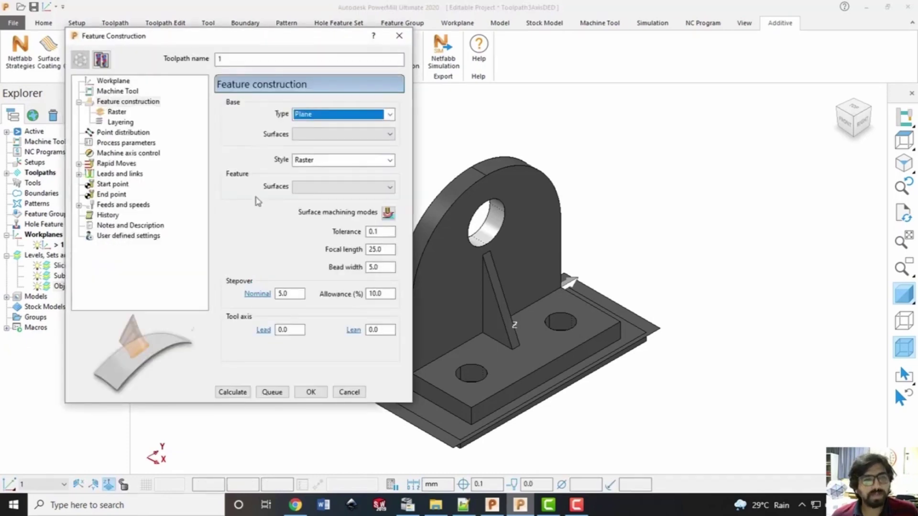
left_click_drag(200, 40, 123, 34)
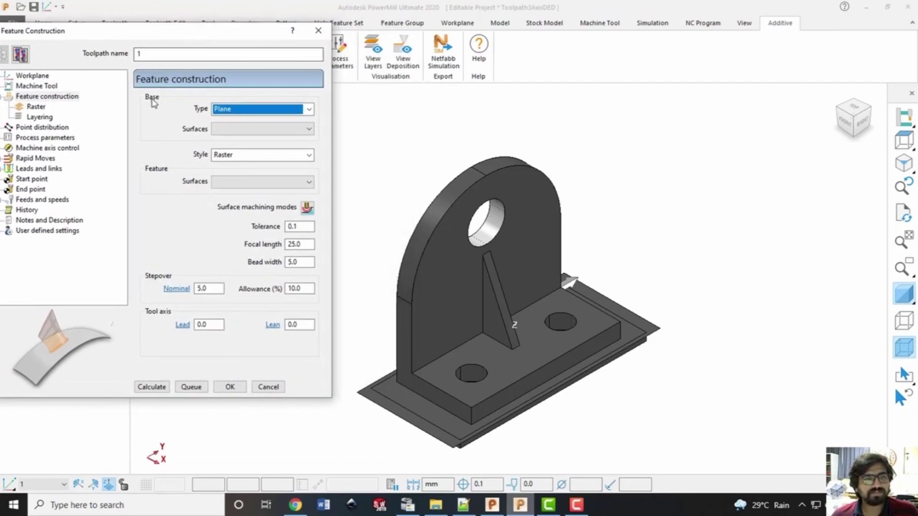
left_click(220, 130)
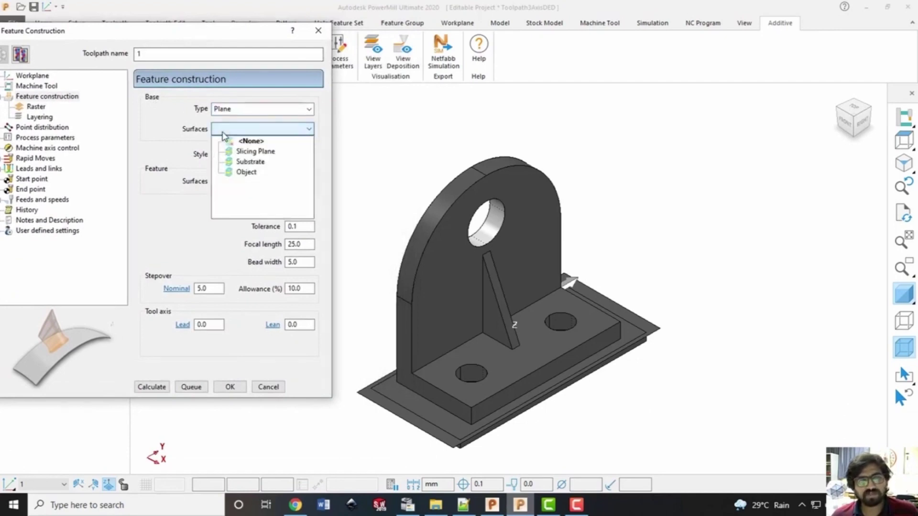
left_click(258, 151)
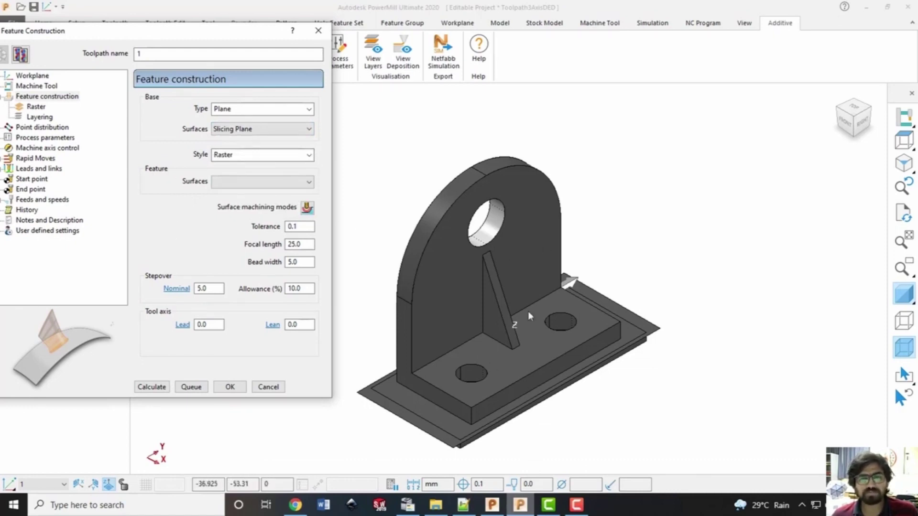
left_click(299, 184)
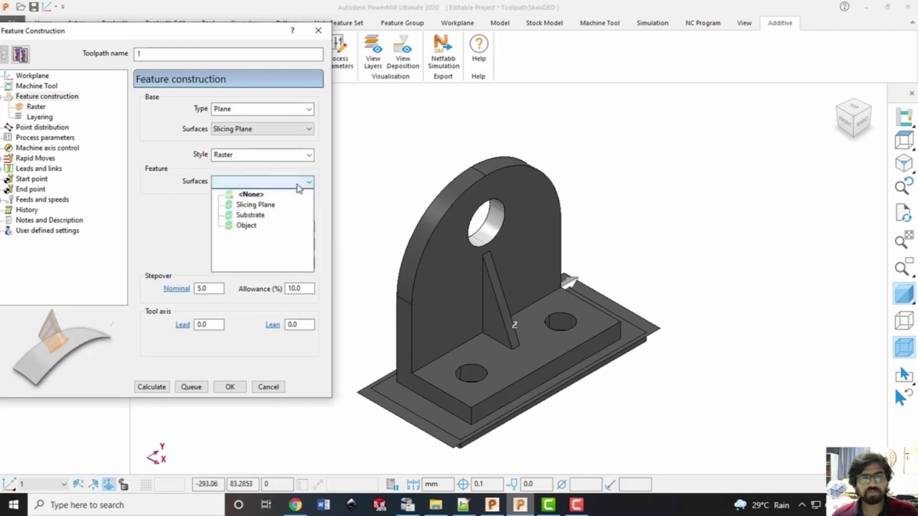
left_click(248, 226)
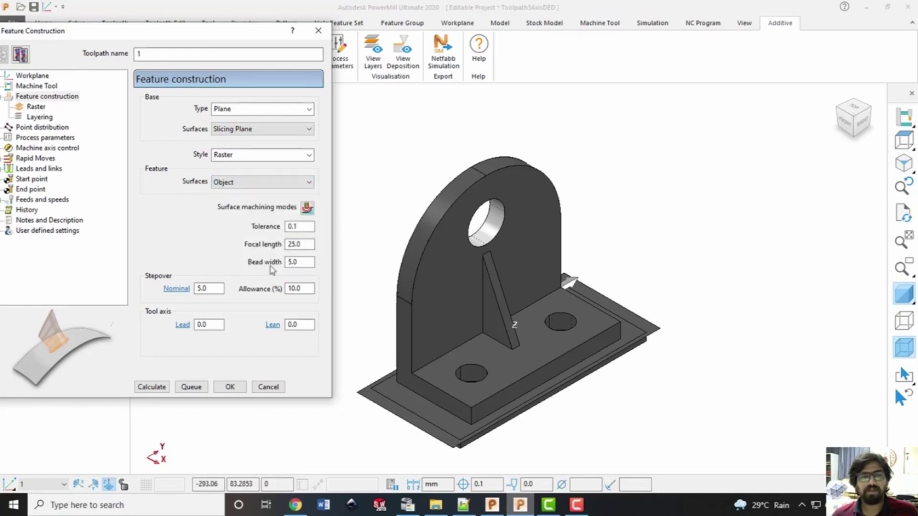
Set the feature construction tolerance to 0.01 and the nominal stepover to 2.5
left_click(304, 228)
left_click(299, 263)
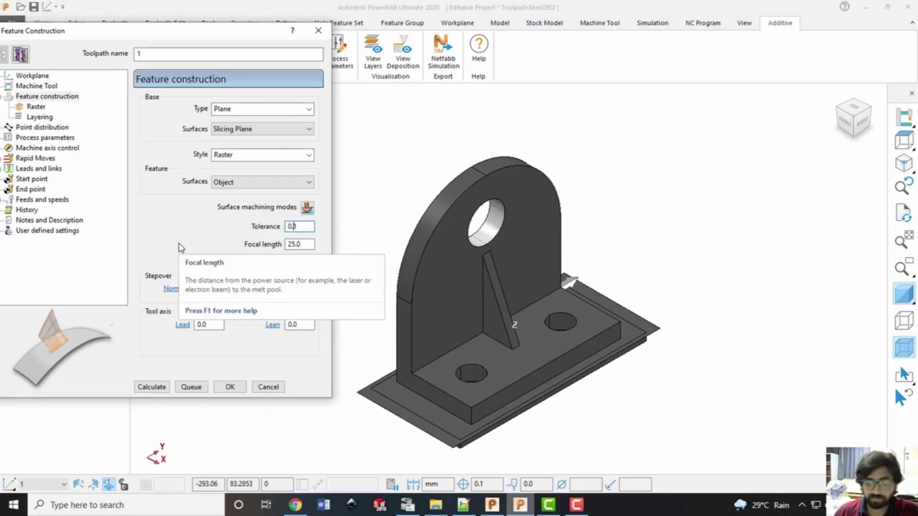
type("0")
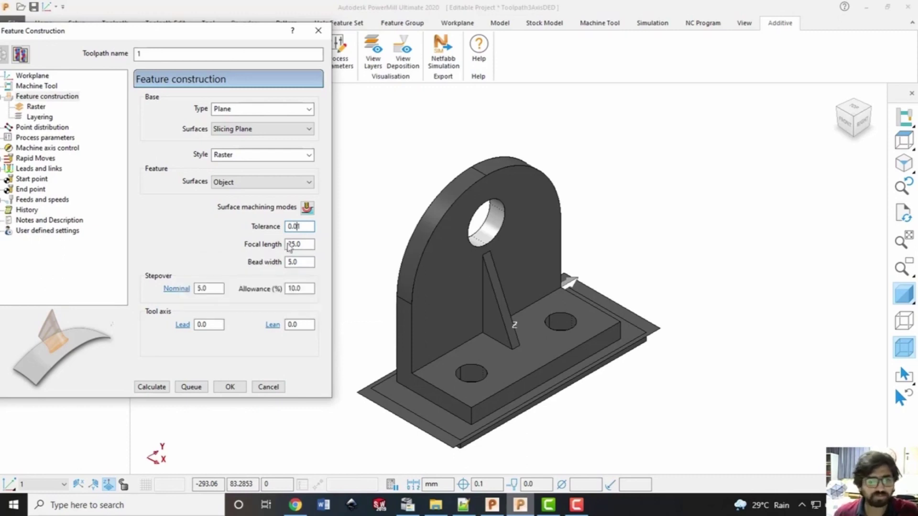
left_click(306, 244)
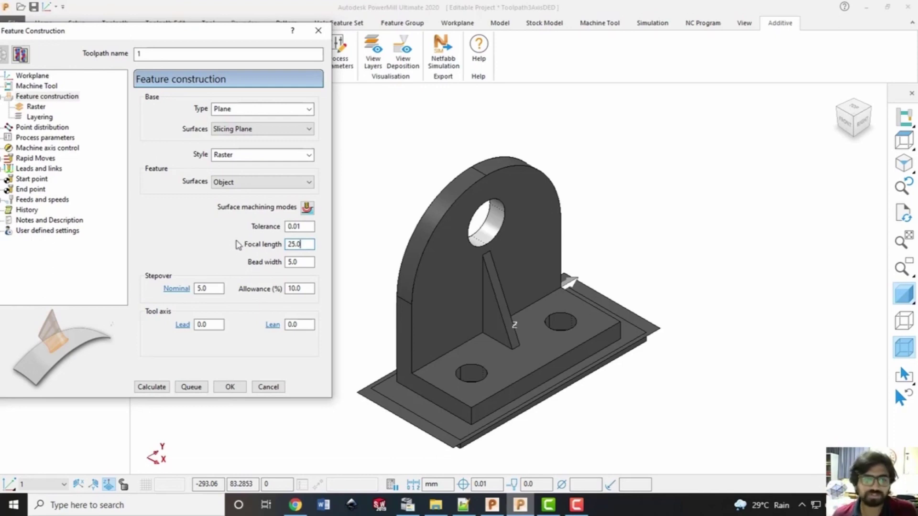
double_click(306, 243)
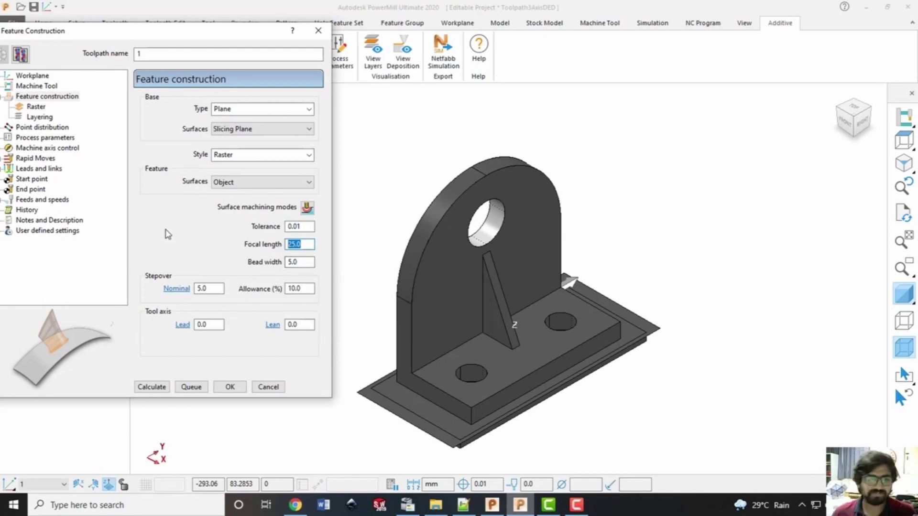
left_click(291, 261)
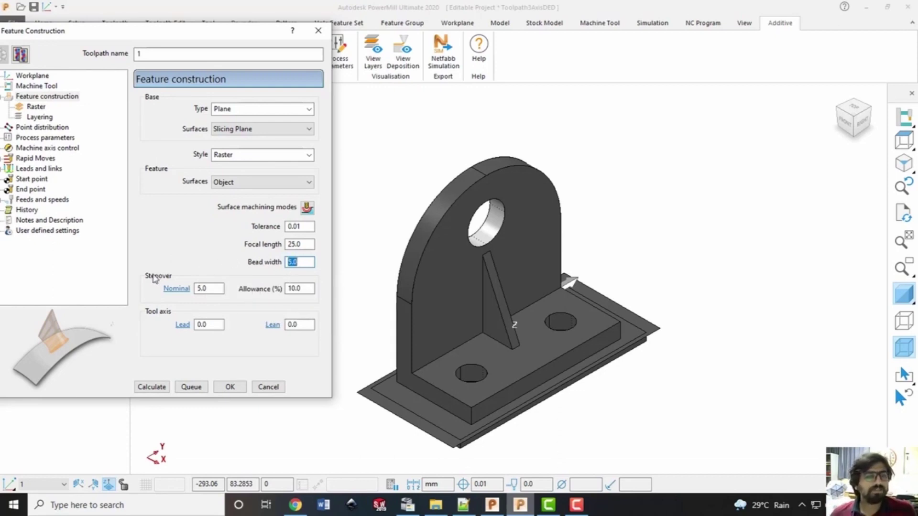
key("Tab")
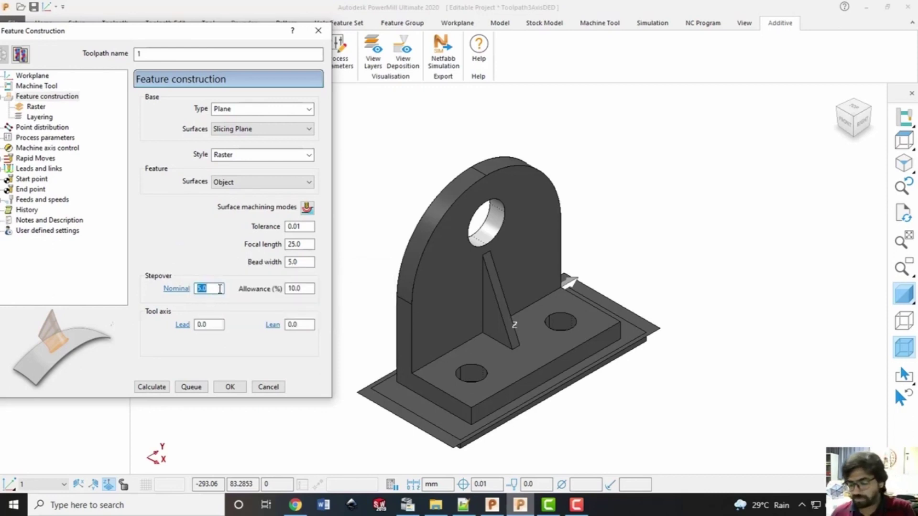
type("2.5")
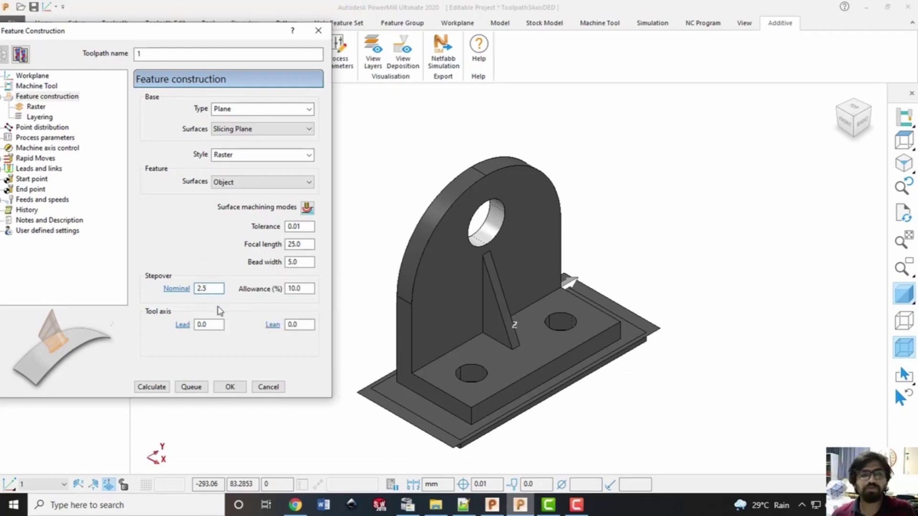
double_click(204, 323)
double_click(293, 325)
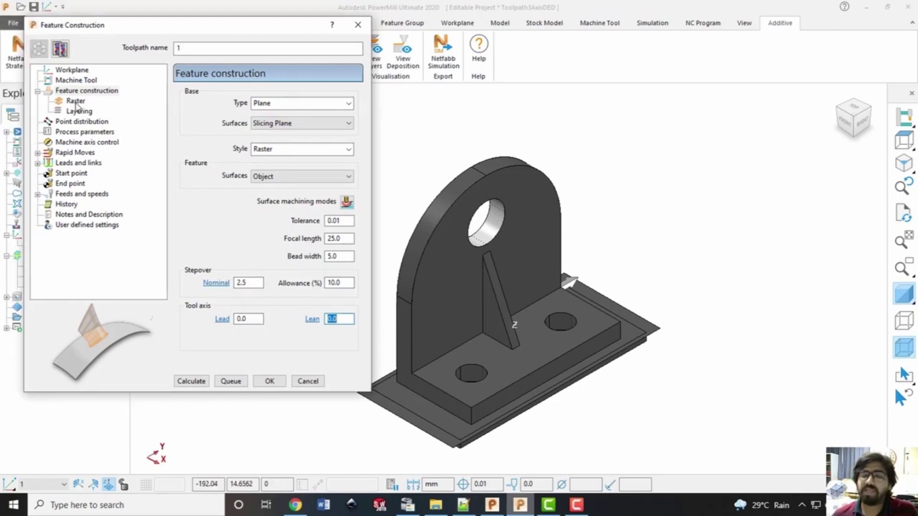
Configure the raster settings with Two way ordering, a Lower left start corner and an angle of 45
left_click(76, 101)
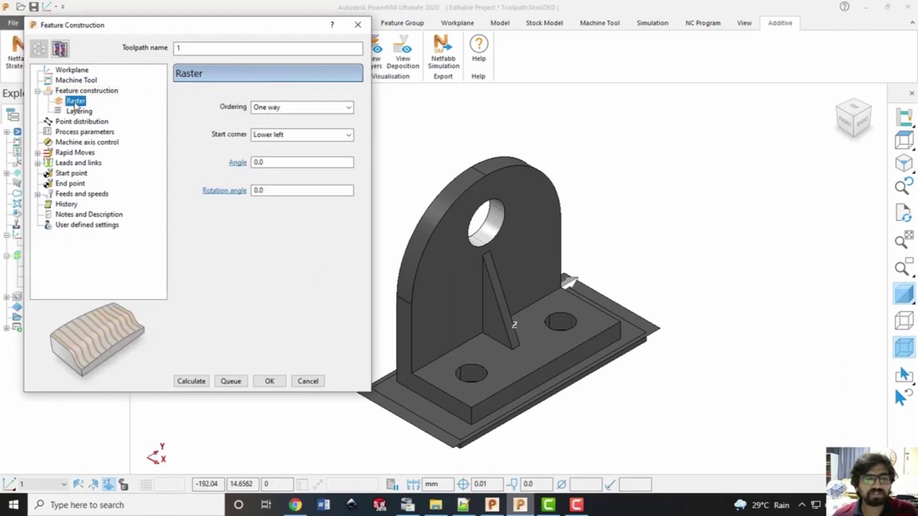
key("Up")
key("Down")
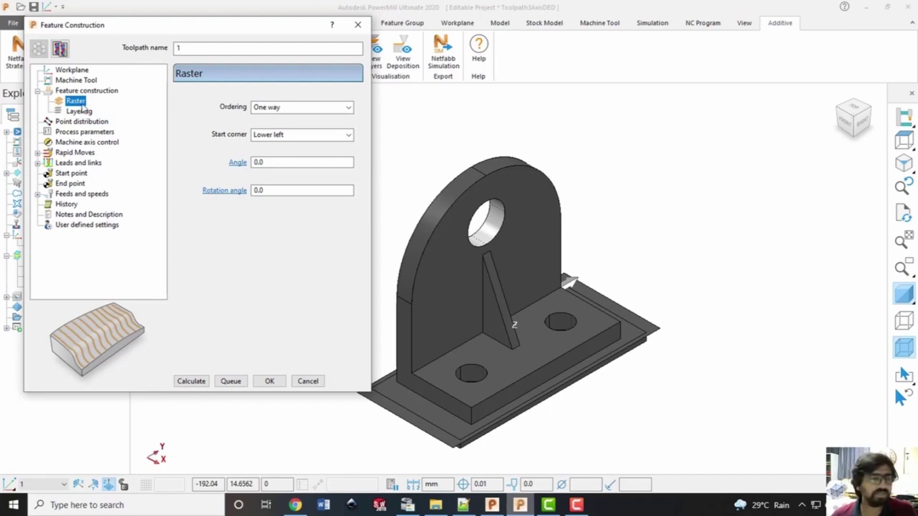
left_click(340, 109)
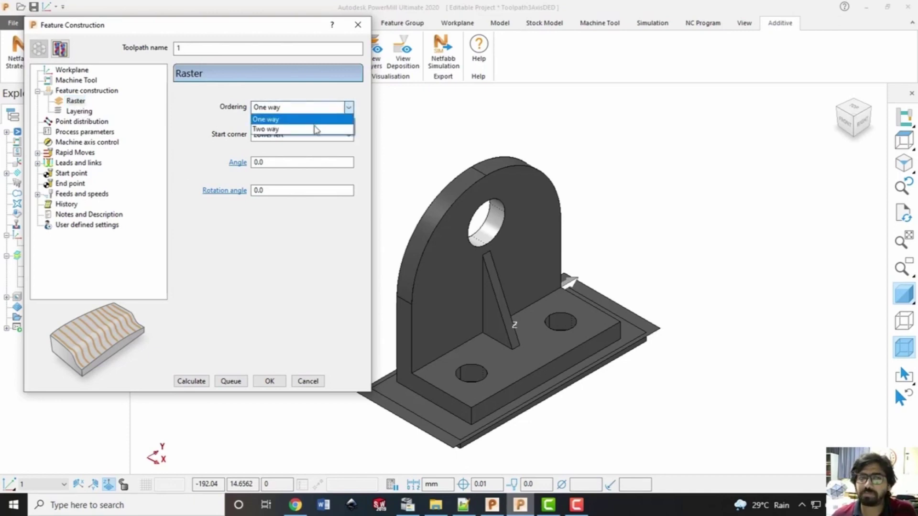
left_click(287, 119)
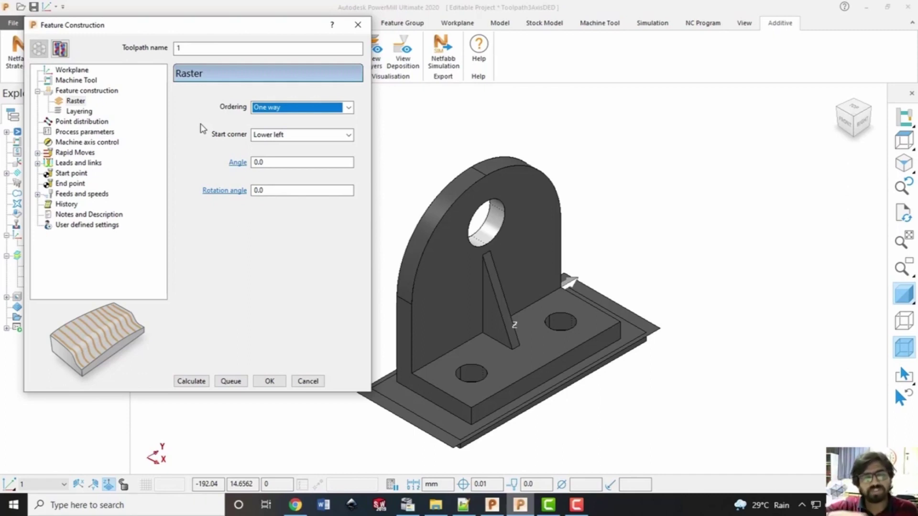
left_click(348, 107)
left_click(305, 126)
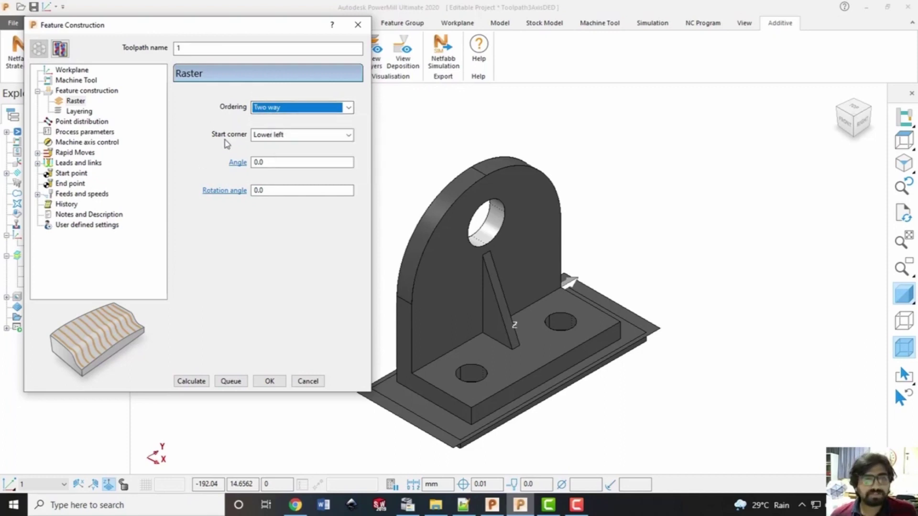
left_click(347, 134)
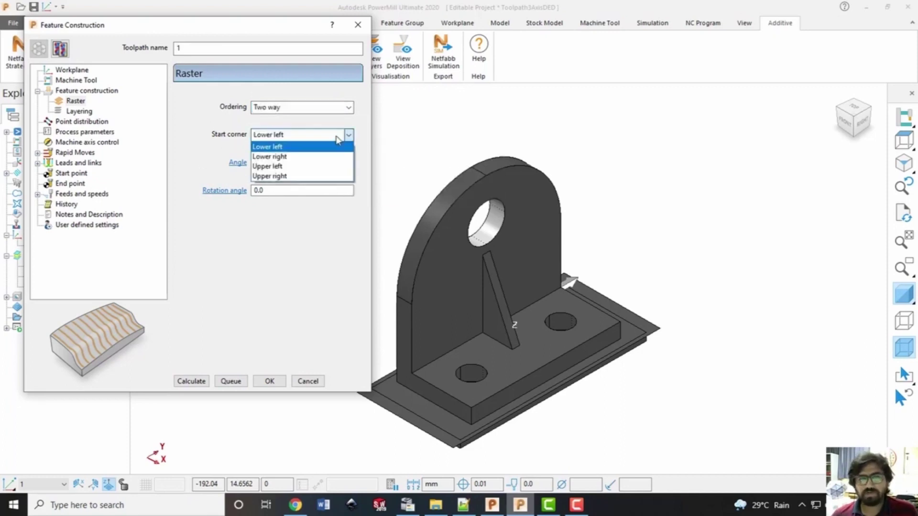
left_click(286, 146)
double_click(289, 162)
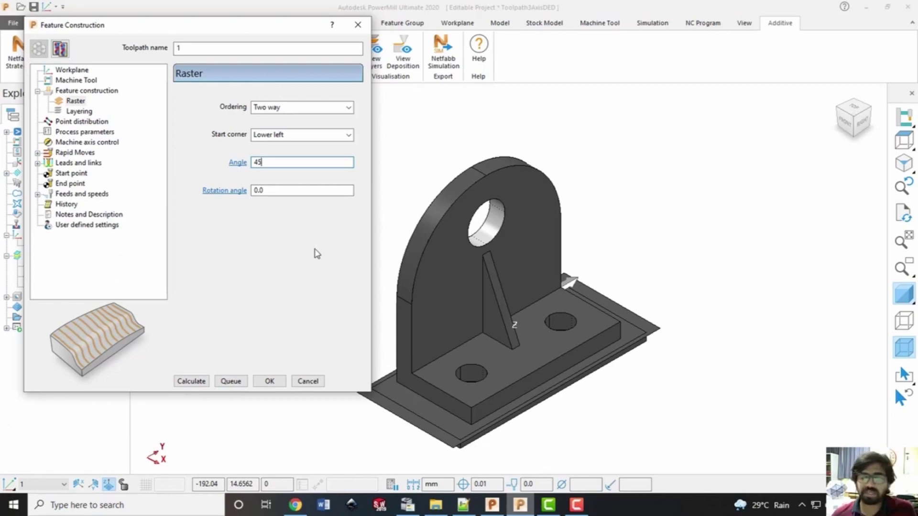
Set the raster rotation angle to 10 for the feature construction toolpath
left_click(287, 191)
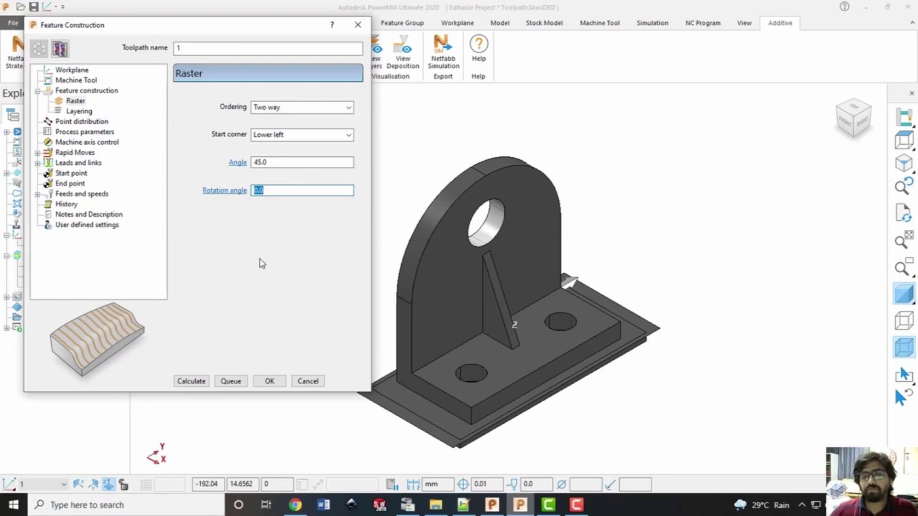
type("10")
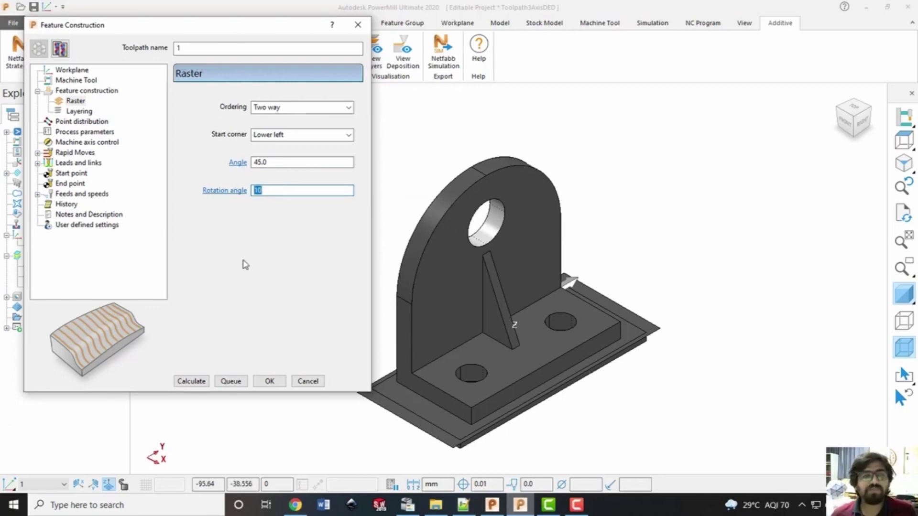
double_click(286, 190)
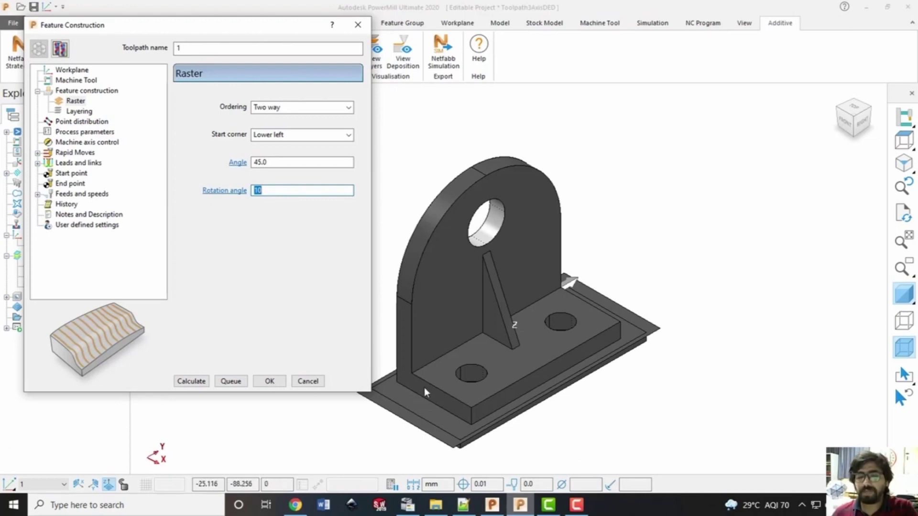
double_click(261, 162)
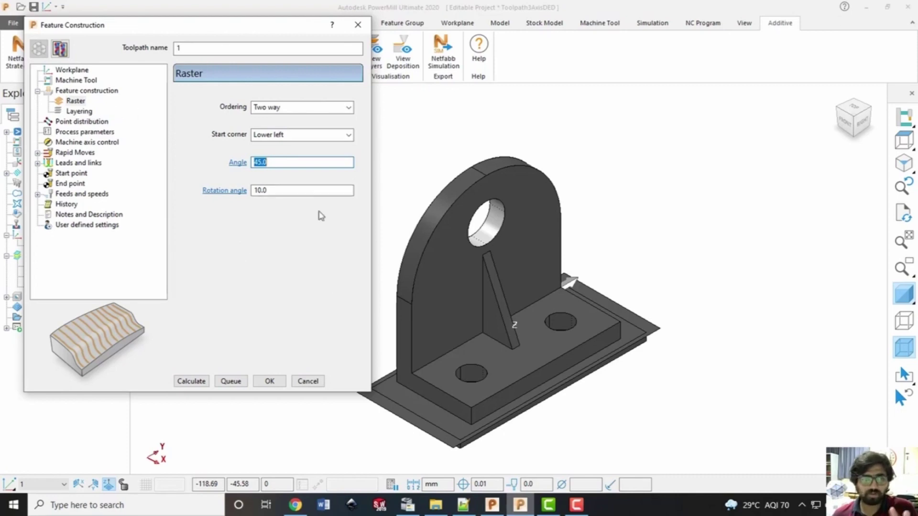
Define the layering extent by Feature extent and set the default layer thickness to 10
left_click(78, 111)
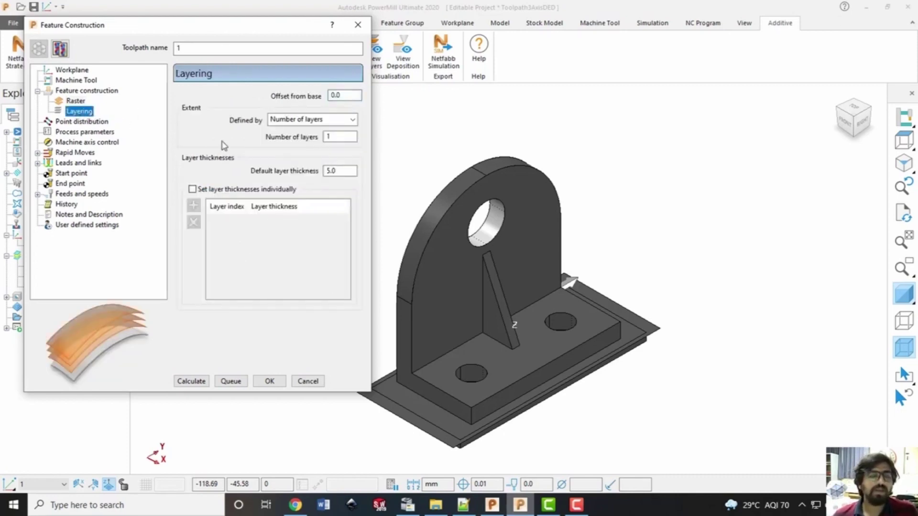
double_click(336, 95)
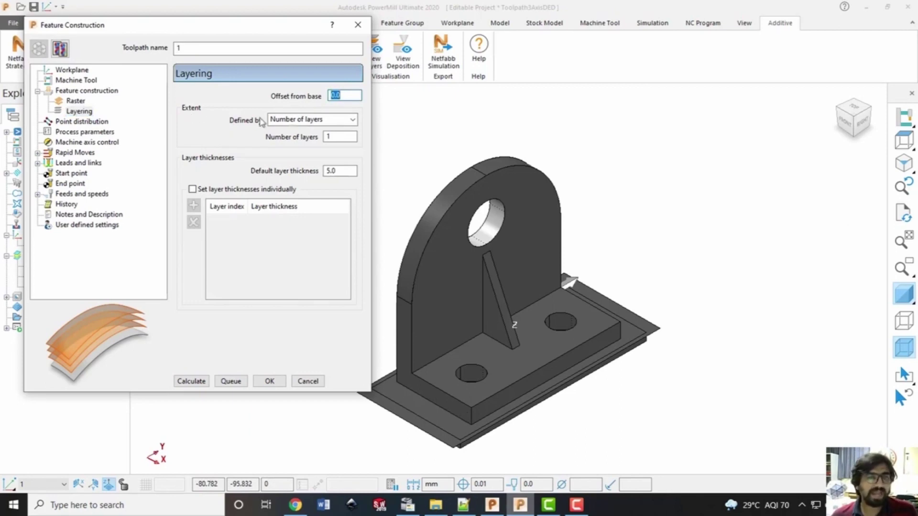
left_click(351, 121)
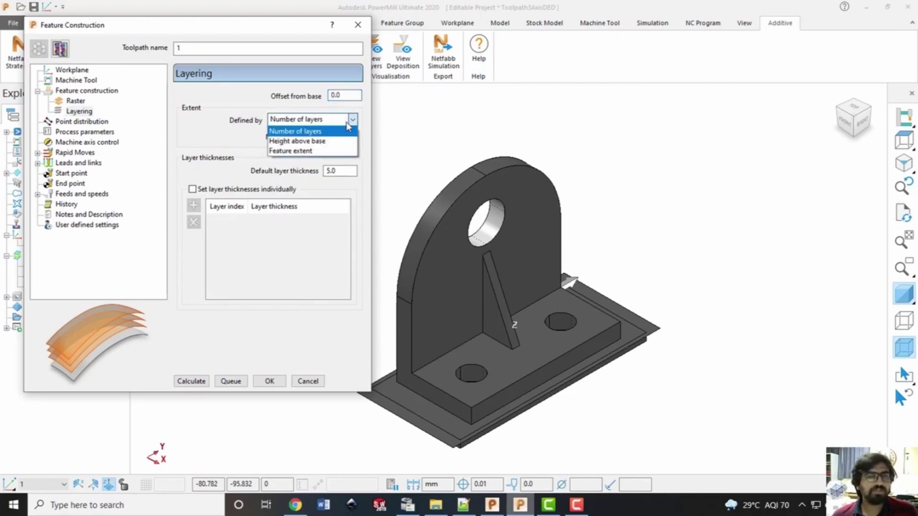
left_click(315, 151)
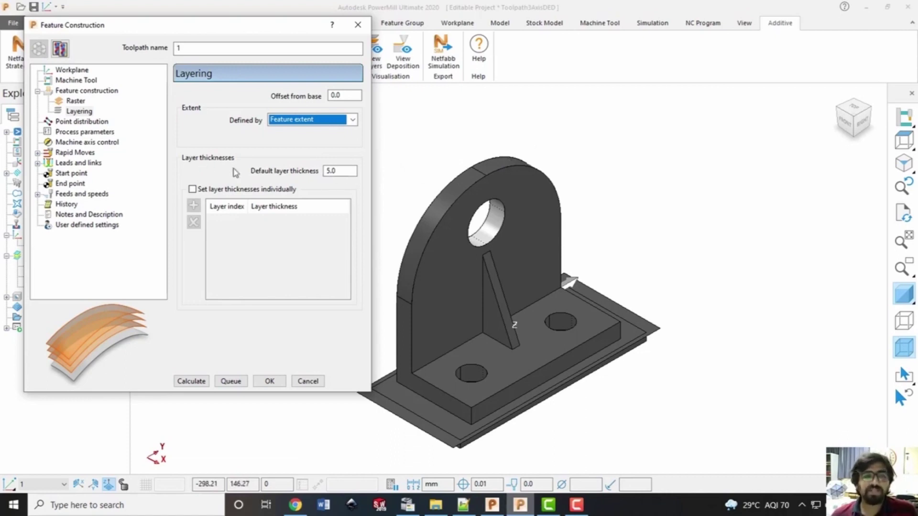
double_click(354, 173)
type("10")
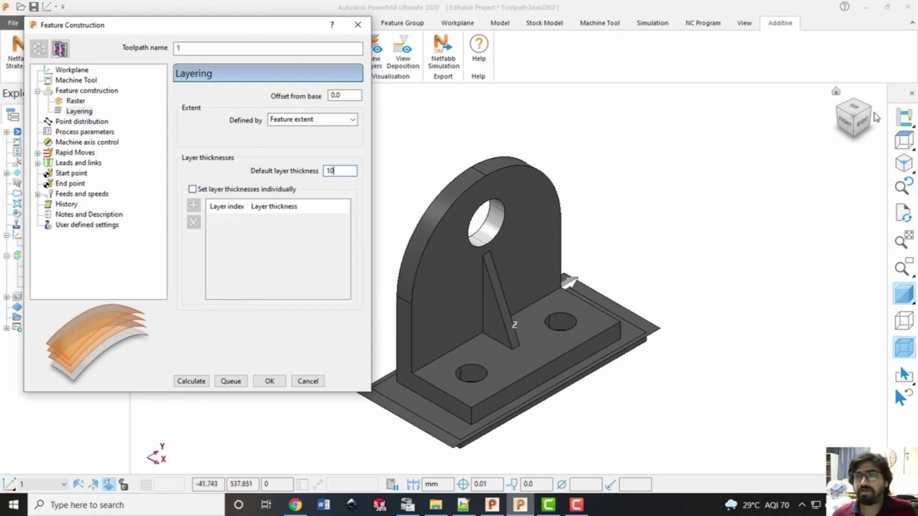
left_click(863, 125)
scroll(711, 266, "up", 2)
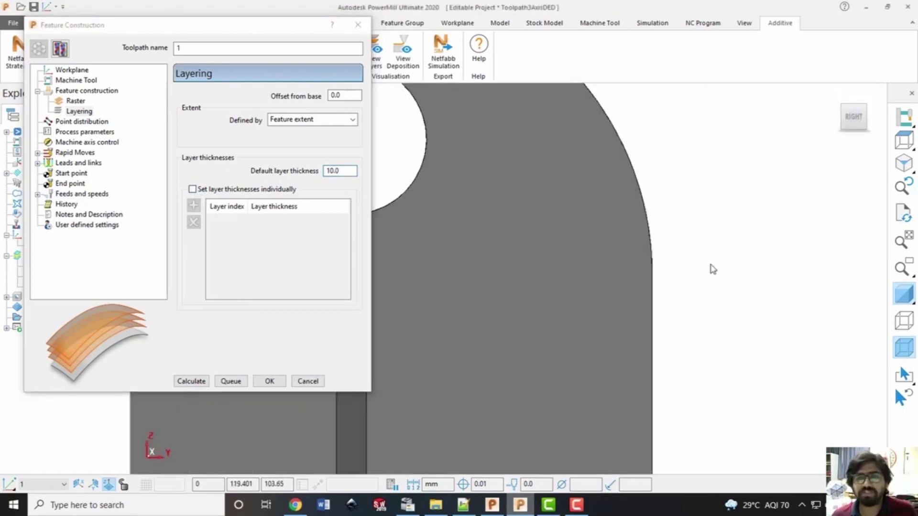
scroll(711, 266, "down", 3)
scroll(682, 244, "up", 2)
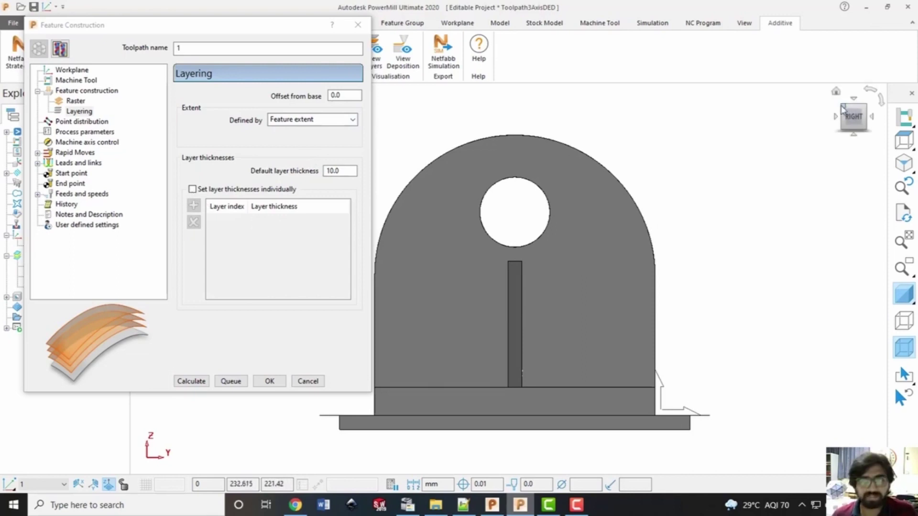
left_click(836, 91)
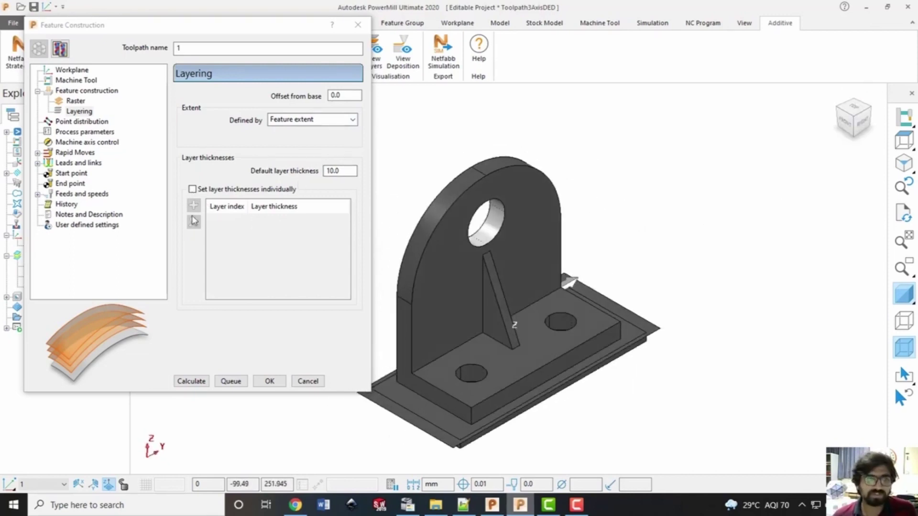
Review the point distribution settings, then calculate the feature construction toolpath and close its settings
left_click(85, 122)
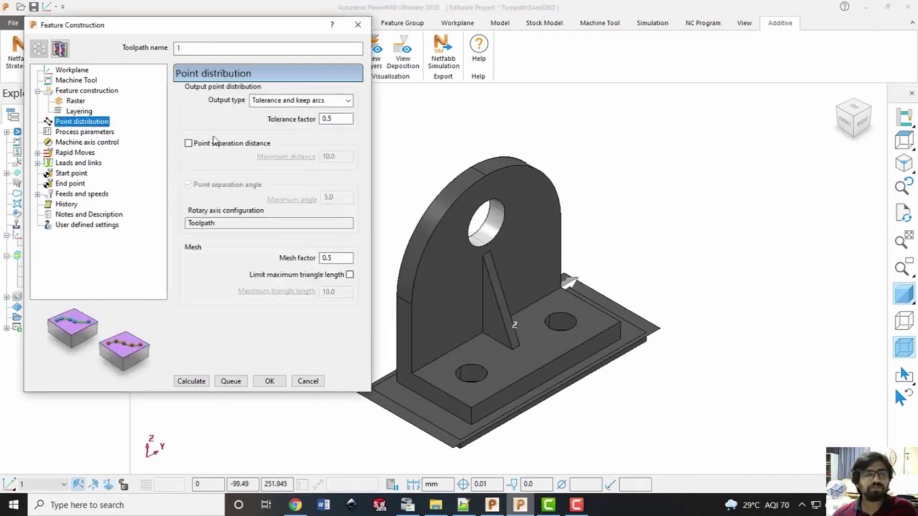
left_click(187, 381)
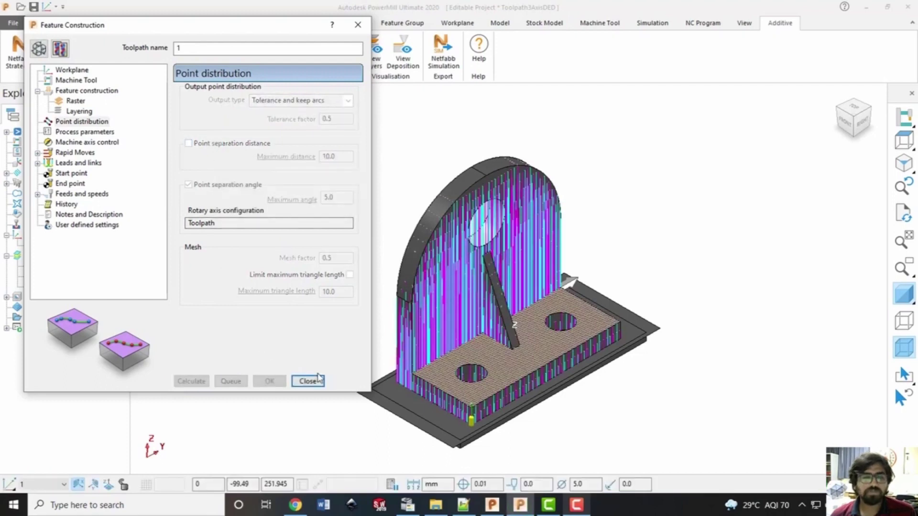
left_click(306, 380)
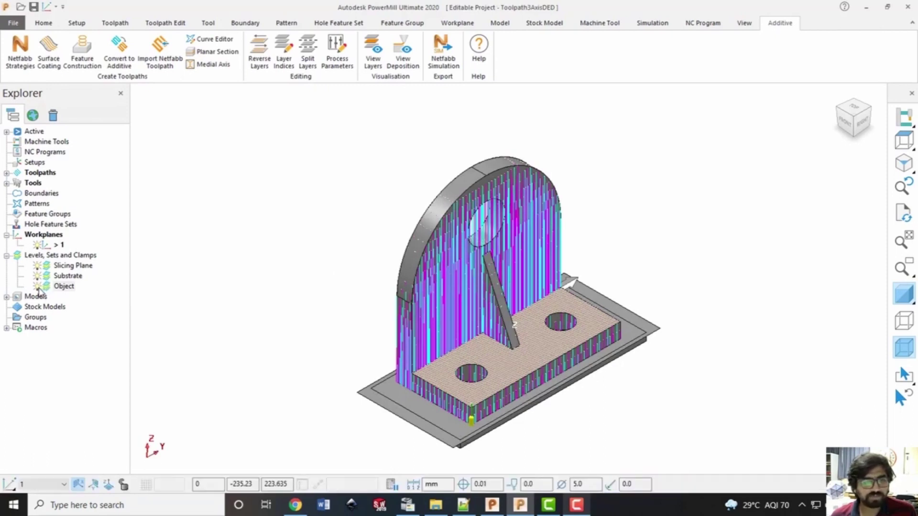
Hide the Object level and turn off the toolpath's leads and links so that only the cutting moves are drawn
left_click(38, 287)
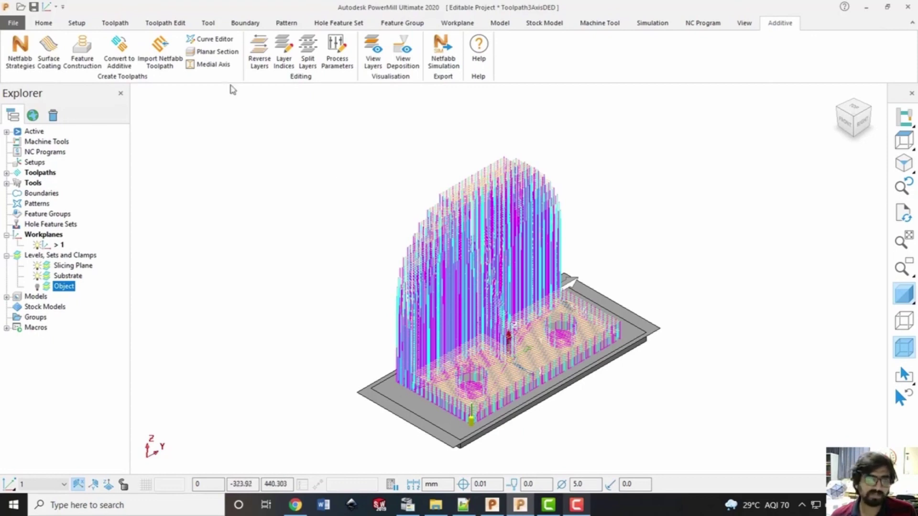
left_click(115, 23)
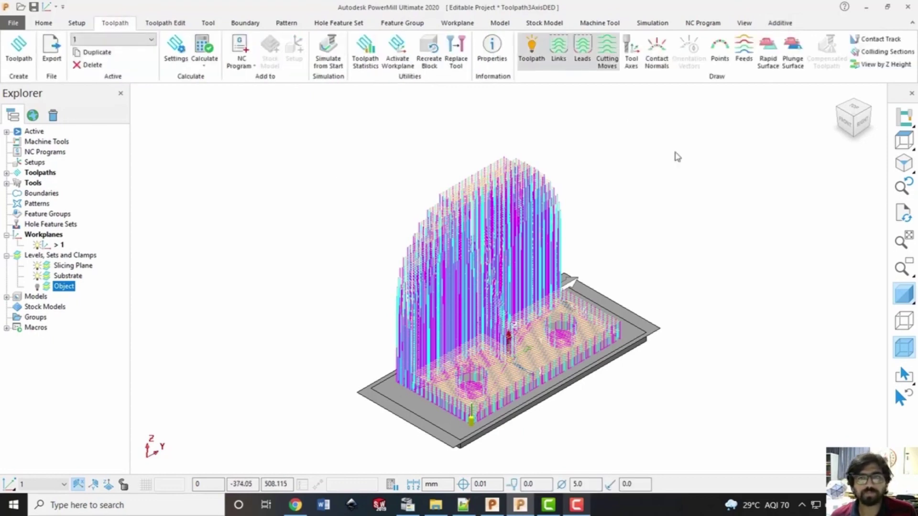
left_click(584, 57)
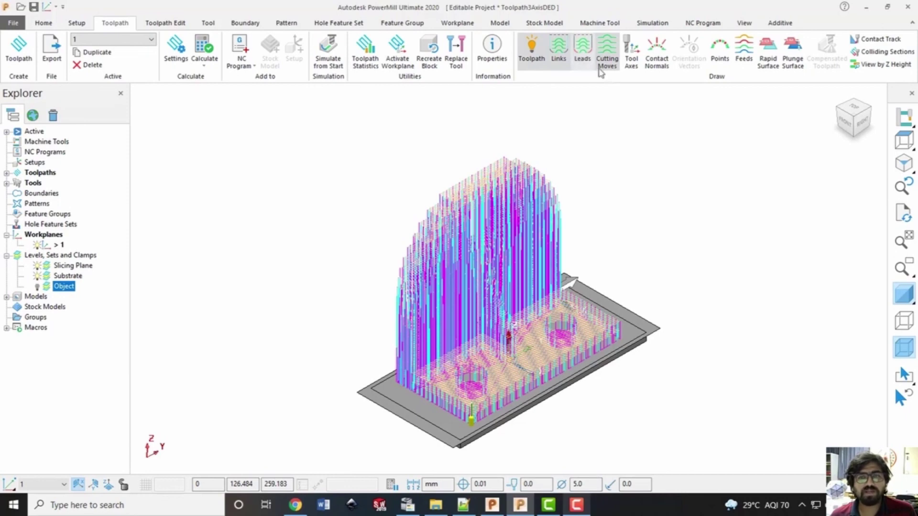
left_click(554, 54)
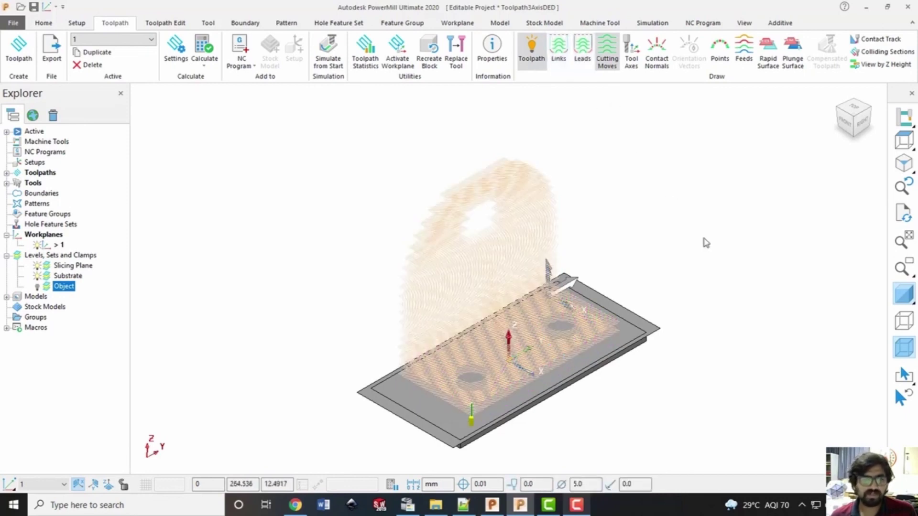
middle_click_drag(557, 210, 641, 194)
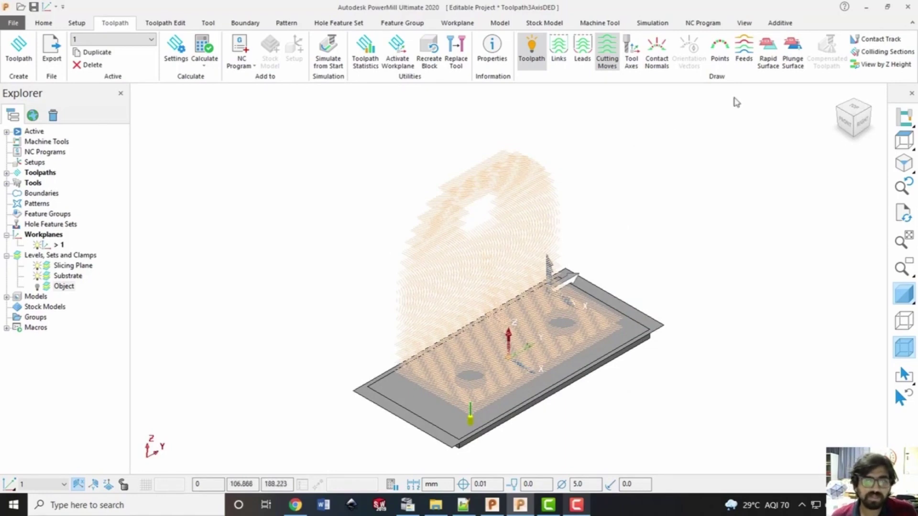
Simulate toolpath 1 from the start and play the simulation
left_click(786, 26)
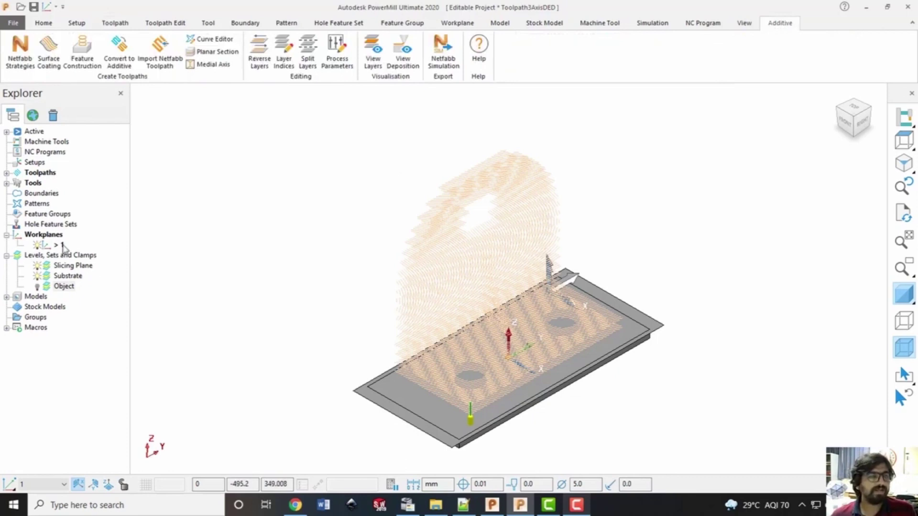
left_click(7, 173)
right_click(50, 184)
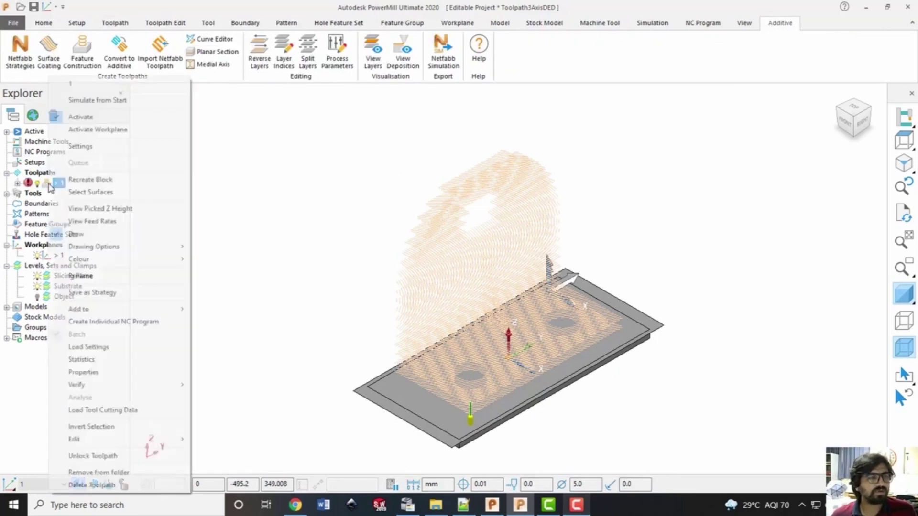
left_click(120, 101)
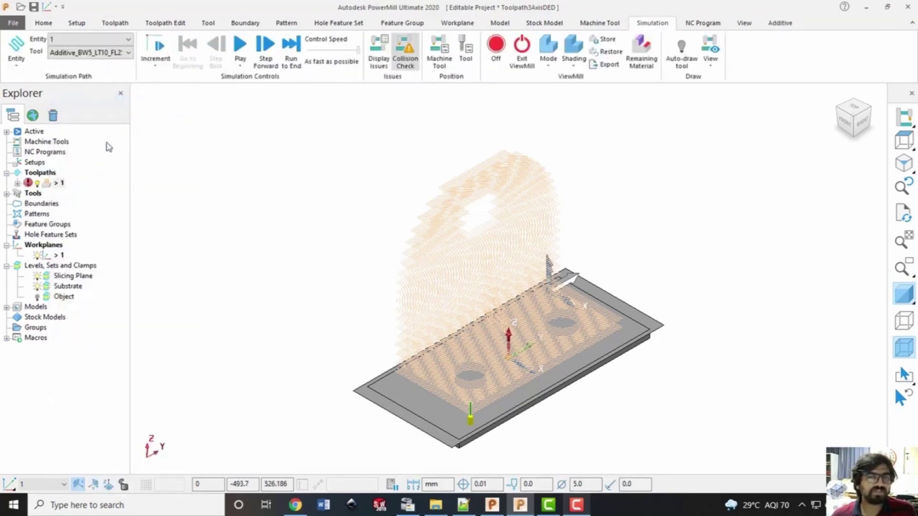
left_click(240, 48)
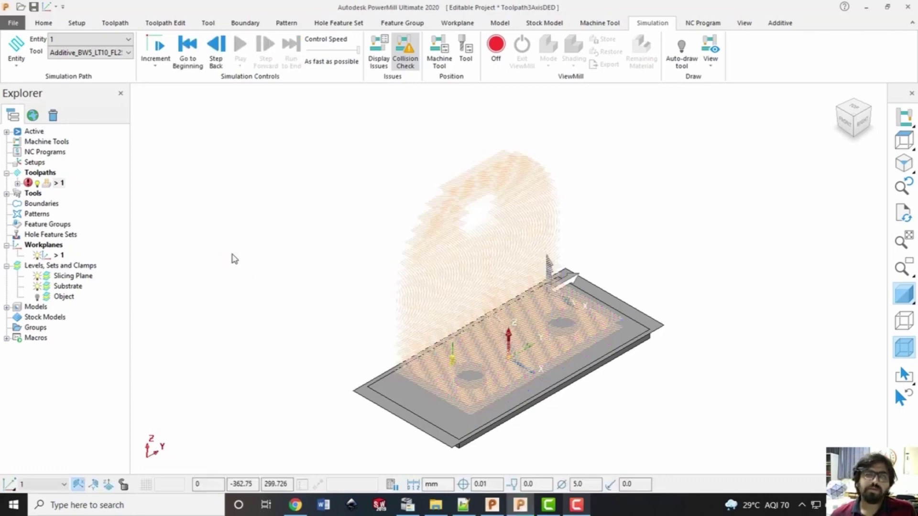
Play the additive deposition animation for toolpath 1 with the automatic tool, then close the animation
right_click(59, 184)
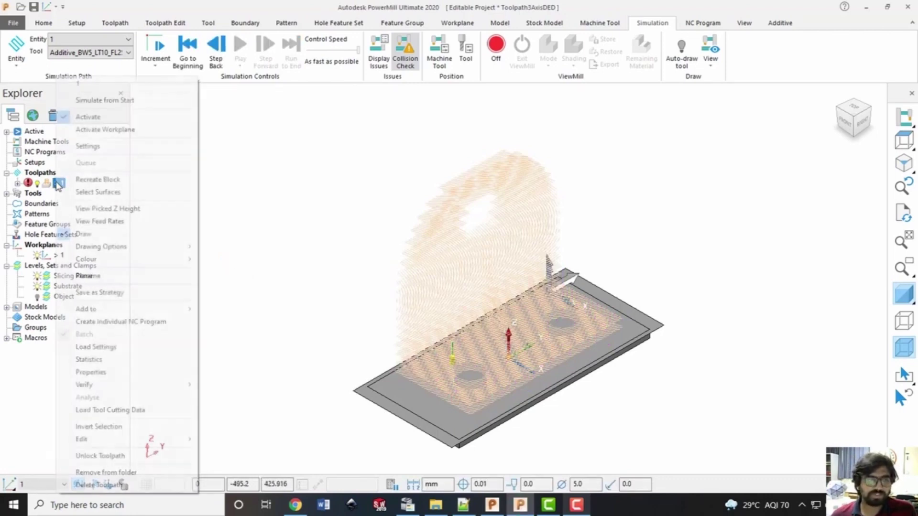
left_click(782, 26)
left_click(781, 24)
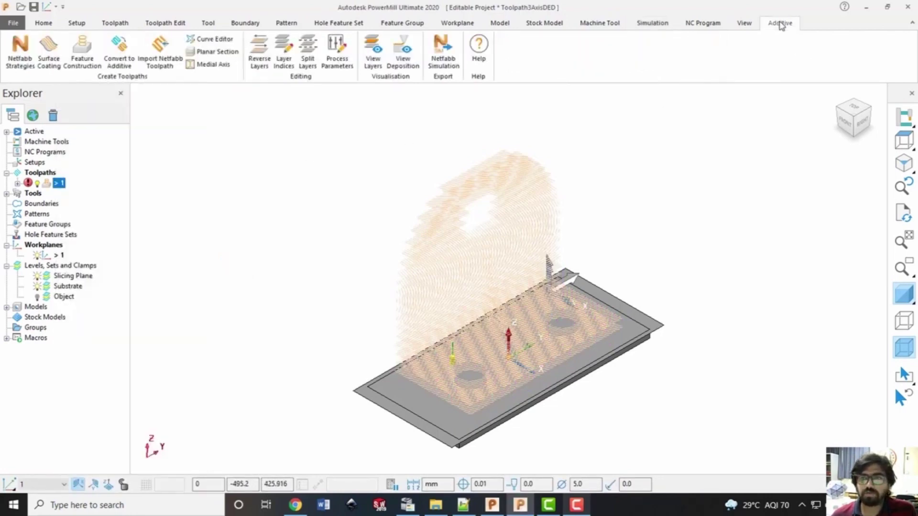
left_click(406, 59)
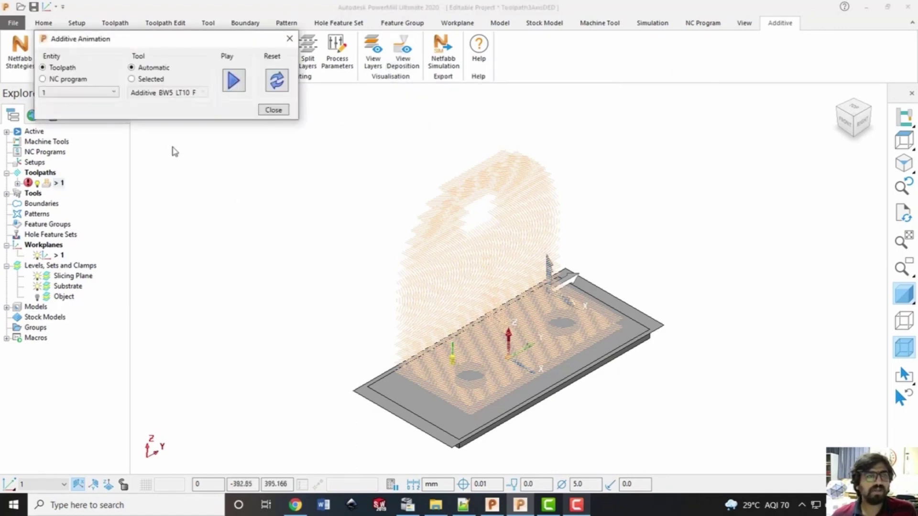
left_click(234, 82)
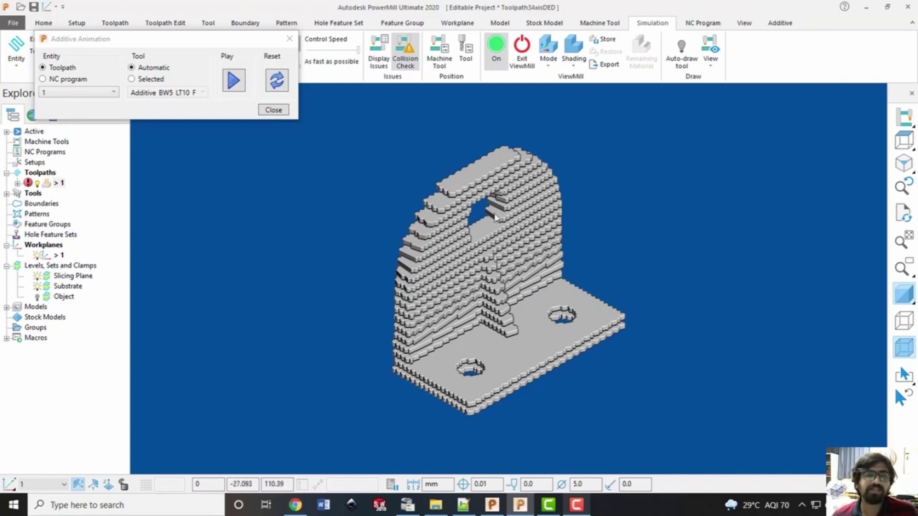
left_click(273, 110)
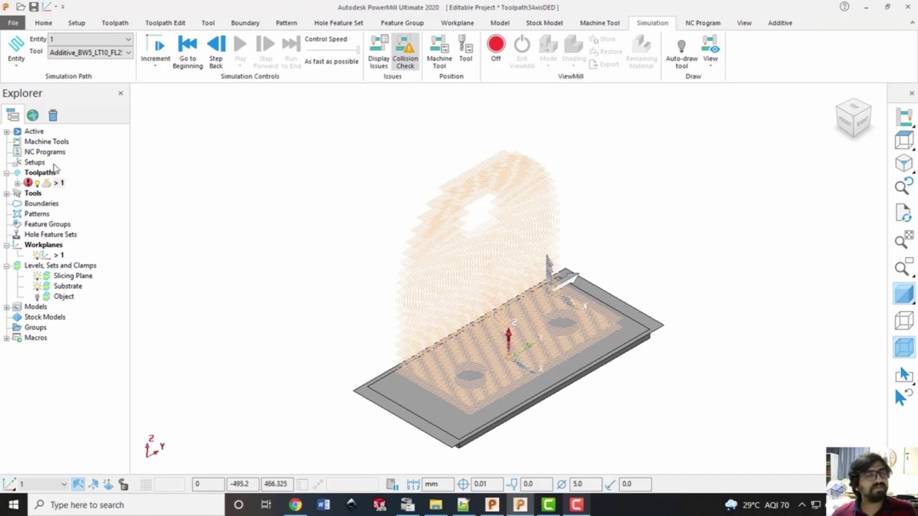
Browse the 3D Area Clearance toolpath strategies, previewing Model Profile, Model Rest Area Clearance and Model Rest Profile
left_click(115, 24)
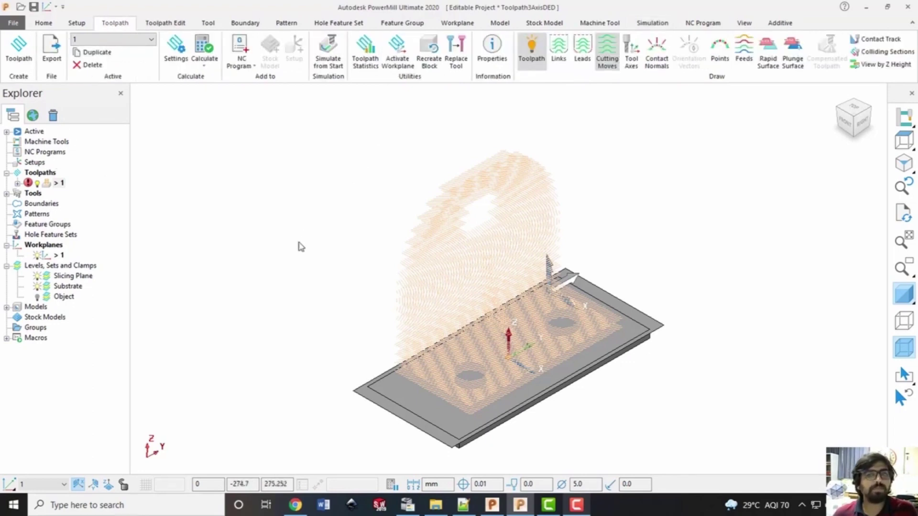
left_click(19, 48)
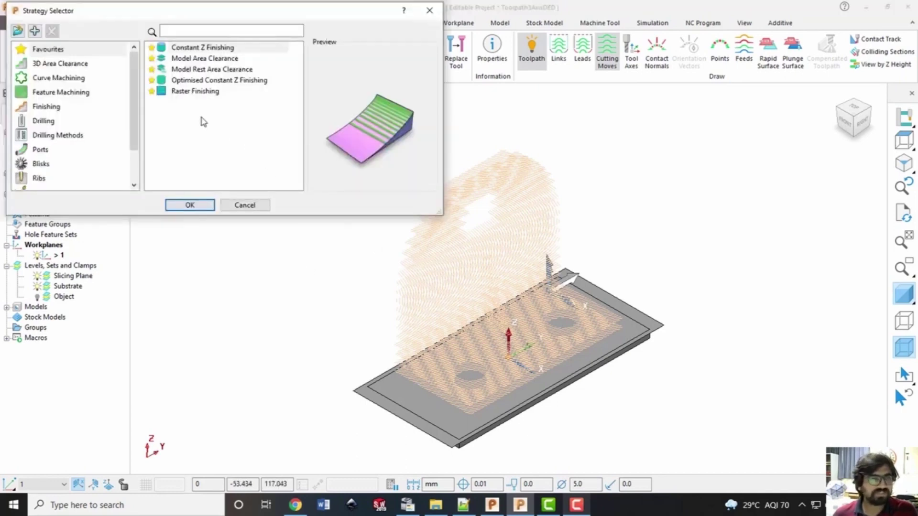
left_click(60, 64)
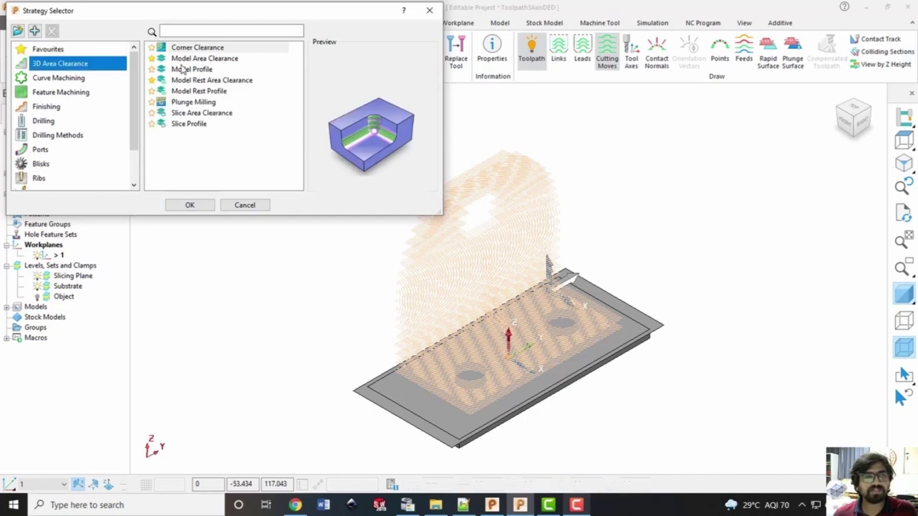
left_click(203, 69)
left_click(203, 80)
left_click(206, 91)
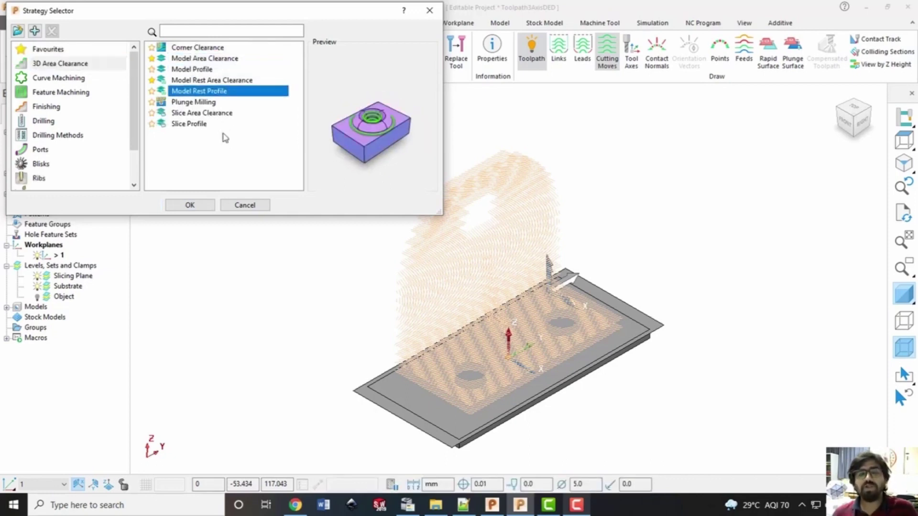
left_click(199, 206)
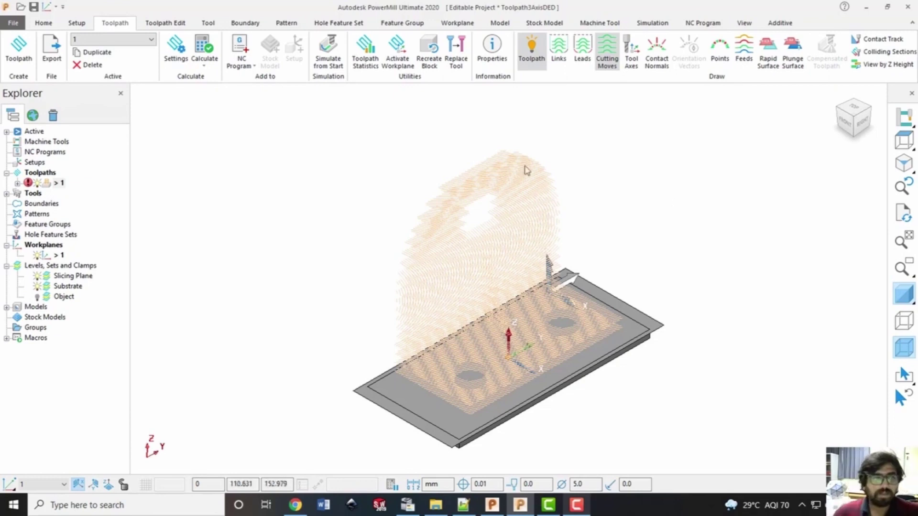
Create an individual NC program from toolpath 1 and open the new program's settings
right_click(53, 186)
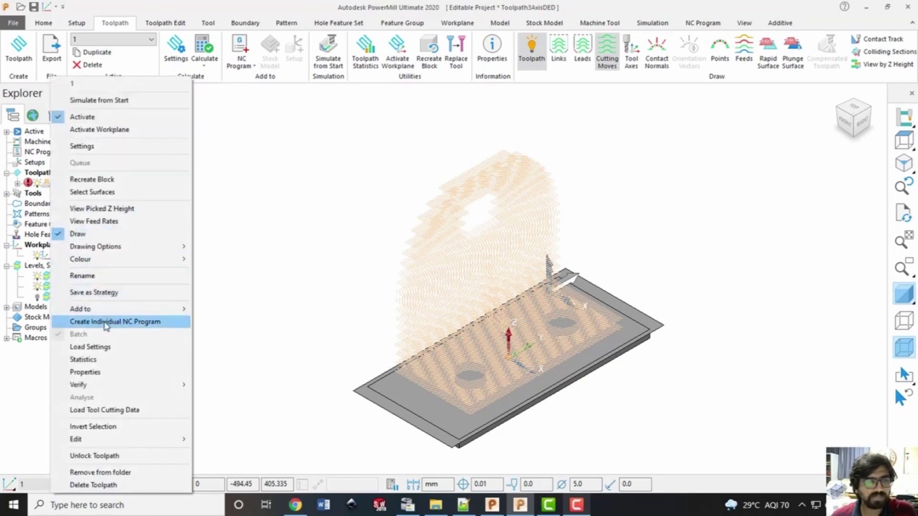
left_click(120, 322)
left_click(7, 153)
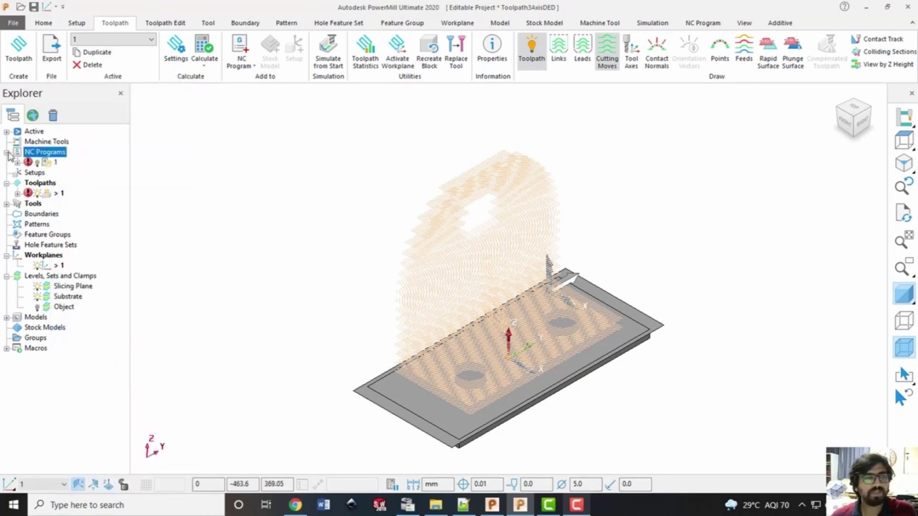
right_click(51, 162)
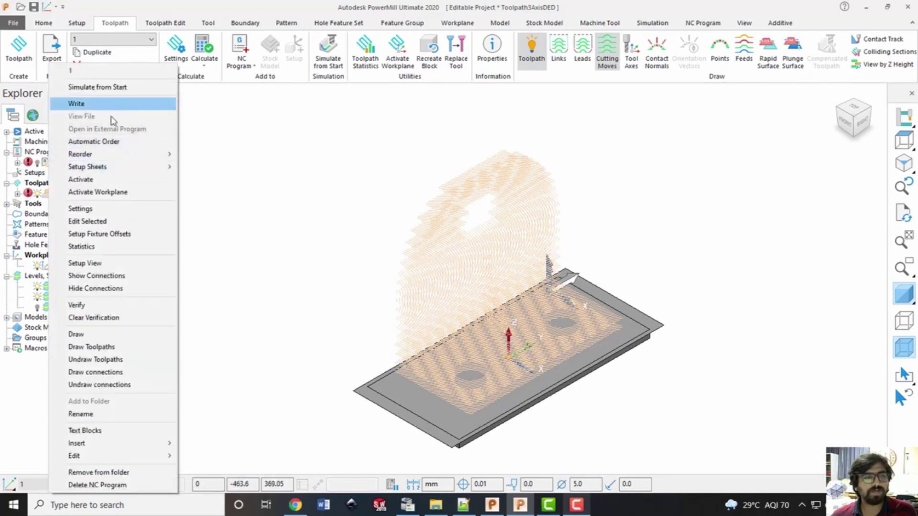
left_click(96, 181)
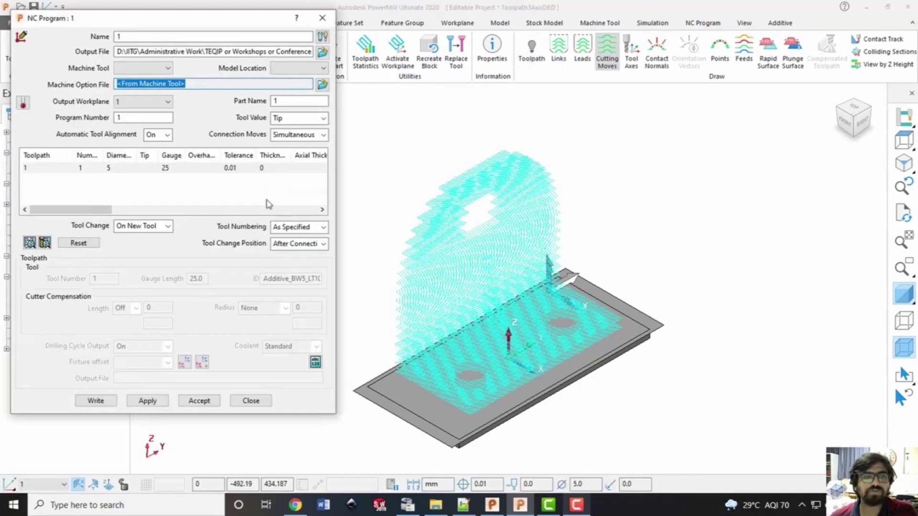
Set the NC program's machine option file to Fanuc and its coolant to None
left_click(322, 85)
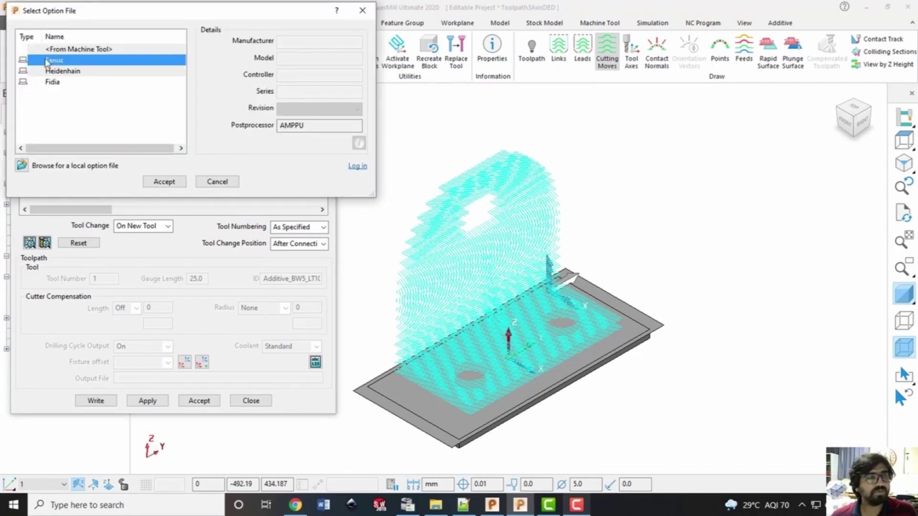
left_click(164, 182)
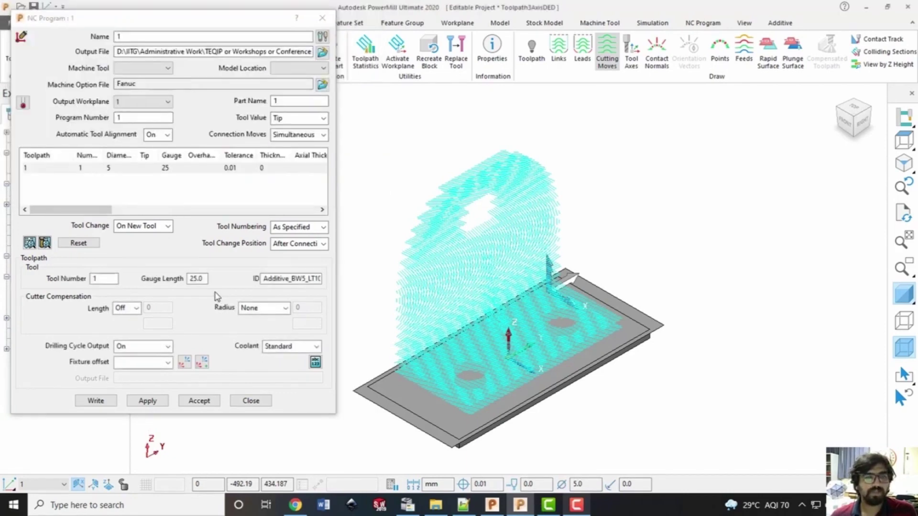
left_click(306, 347)
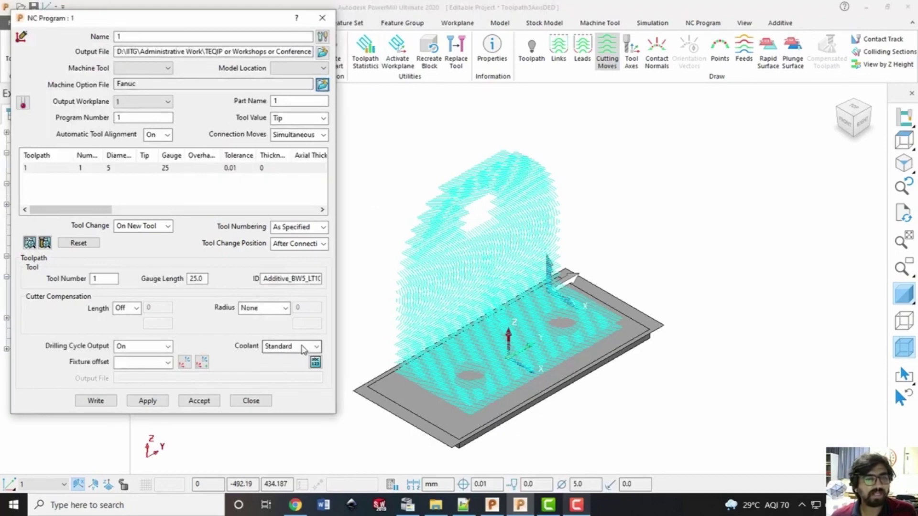
left_click(280, 357)
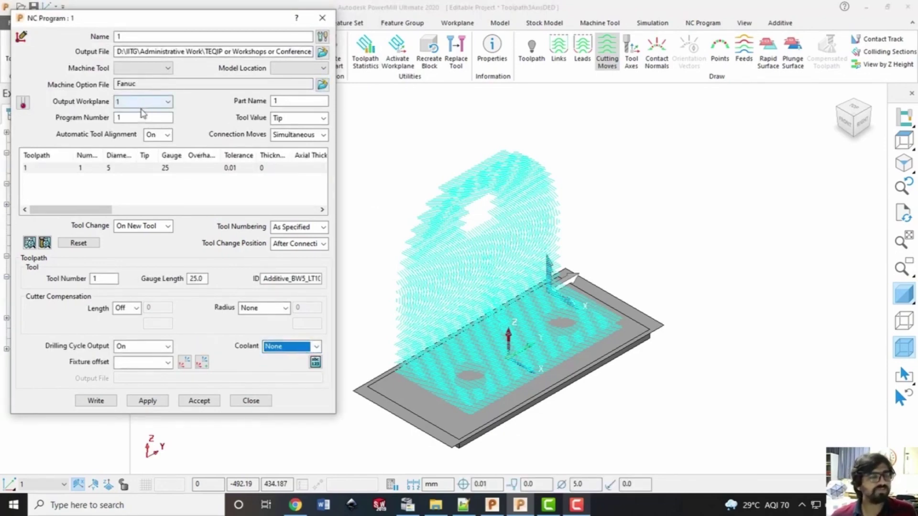
Copy the path of the Toolpath3AxisDED project folder in File Explorer and set it as the NC program's output file in PowerMill
left_click(436, 506)
left_click(243, 189)
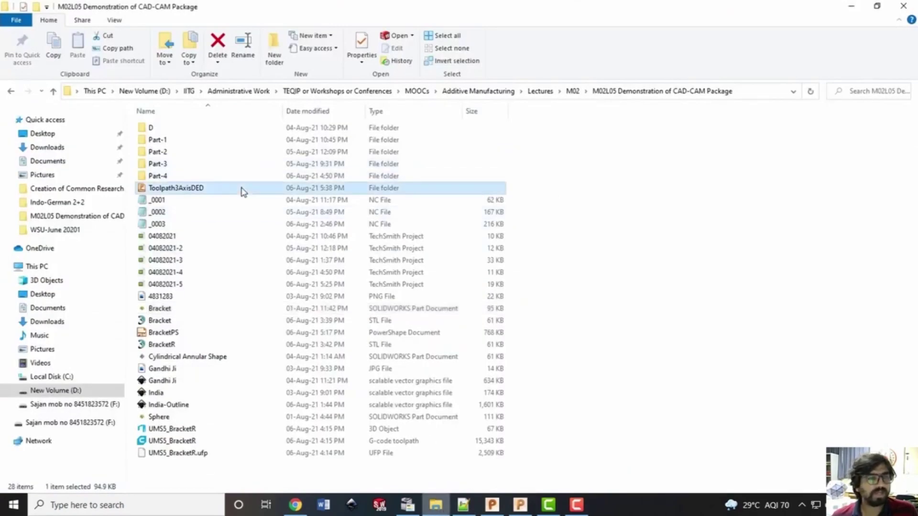
double_click(242, 188)
left_click(741, 91)
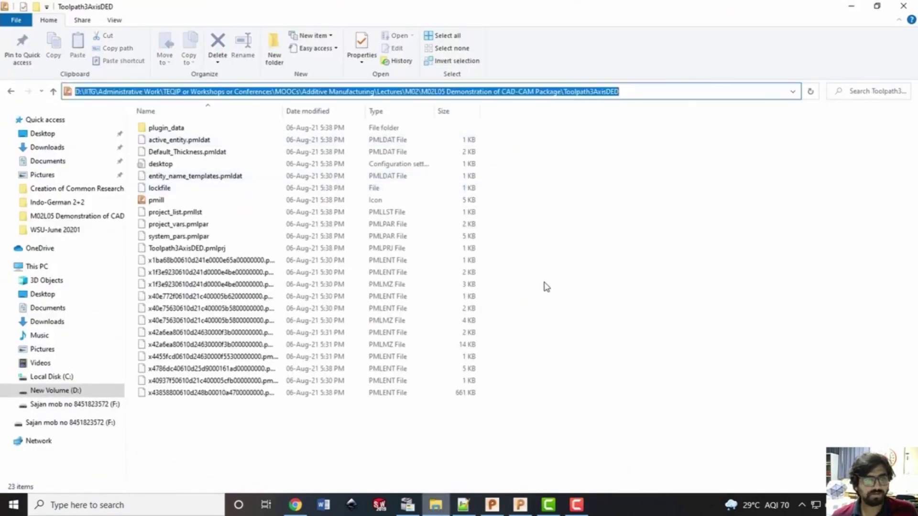
left_click(295, 505)
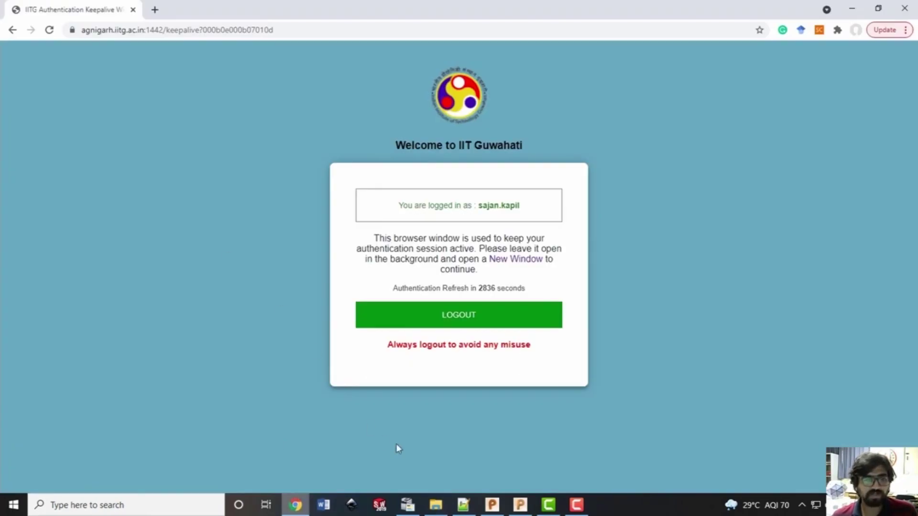
left_click(520, 505)
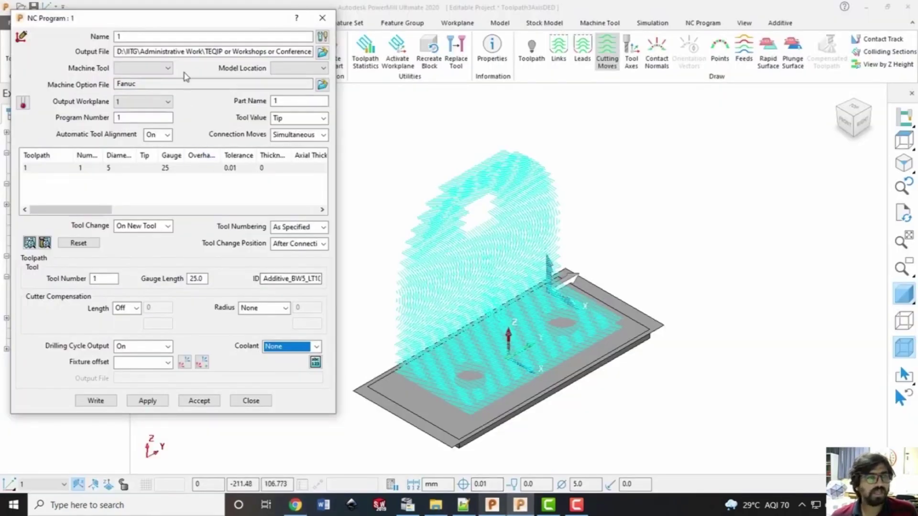
left_click_drag(143, 52, 294, 52)
left_click(293, 56)
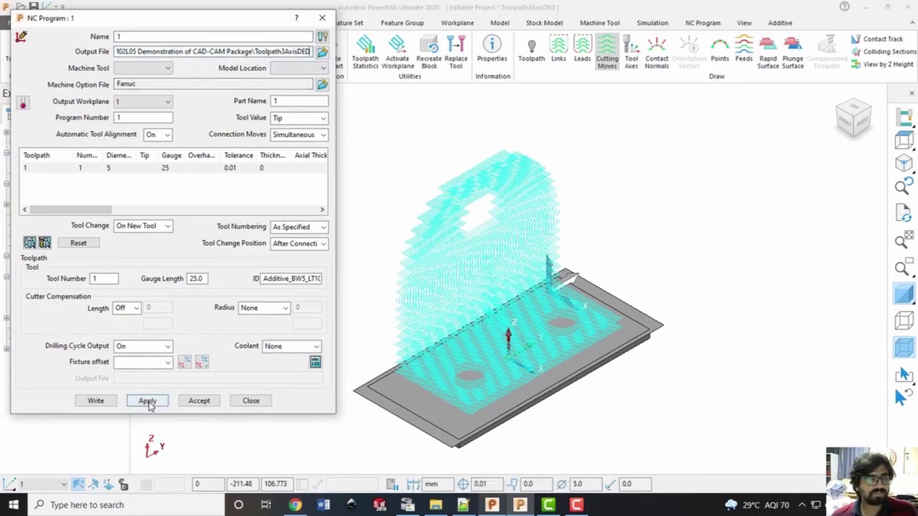
Write NC program 1, then close the information report and the NC program settings
left_click(109, 401)
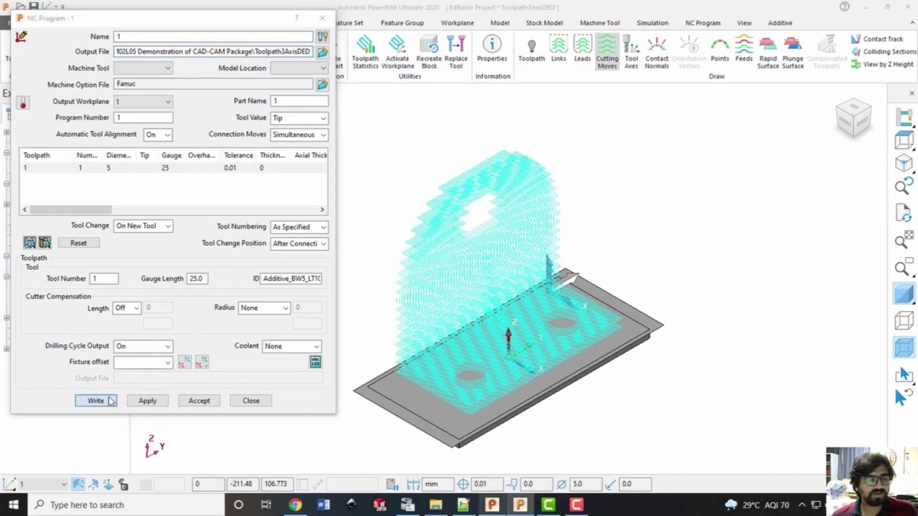
double_click(197, 278)
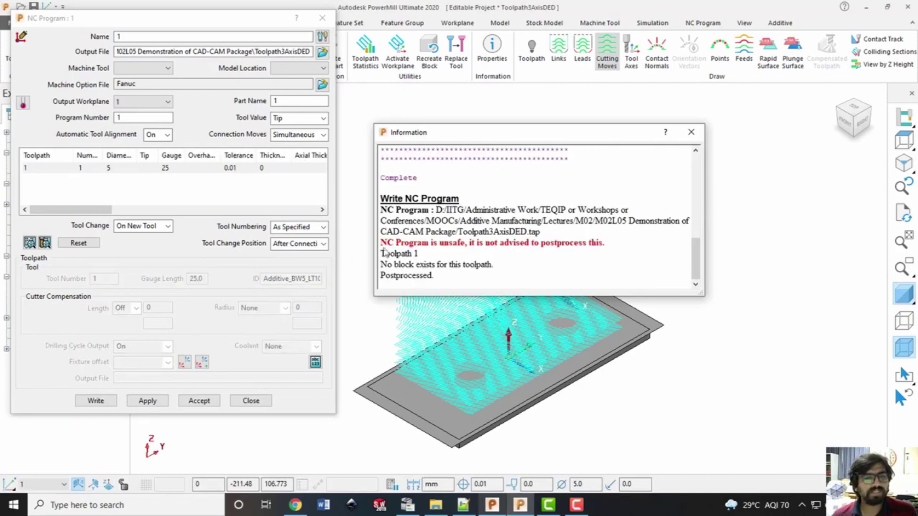
left_click(691, 132)
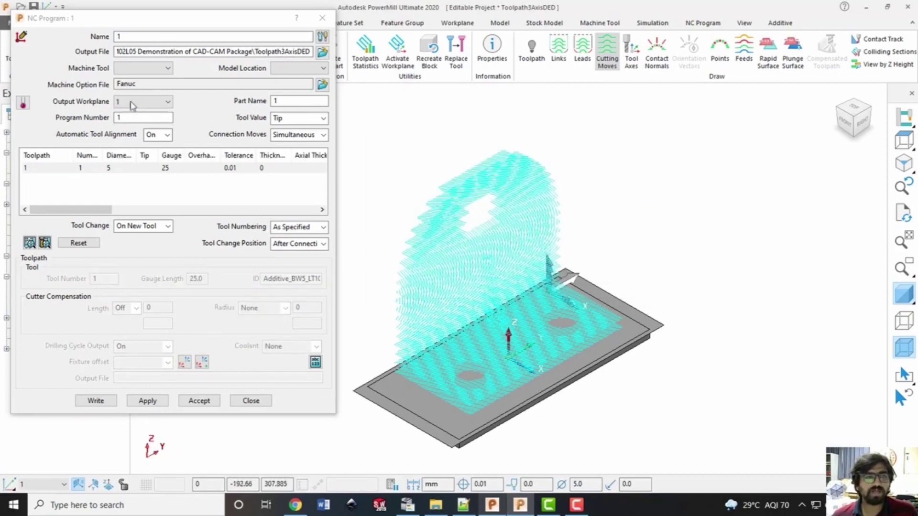
double_click(127, 84)
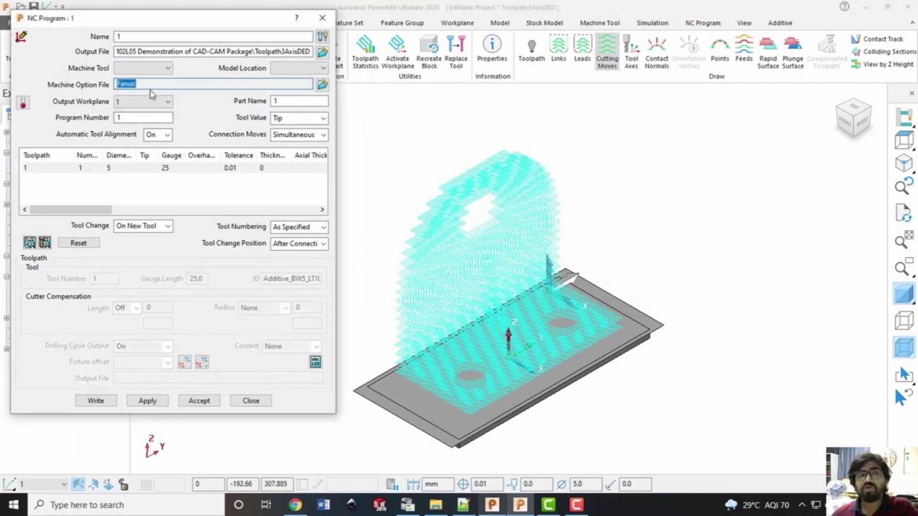
left_click(352, 28)
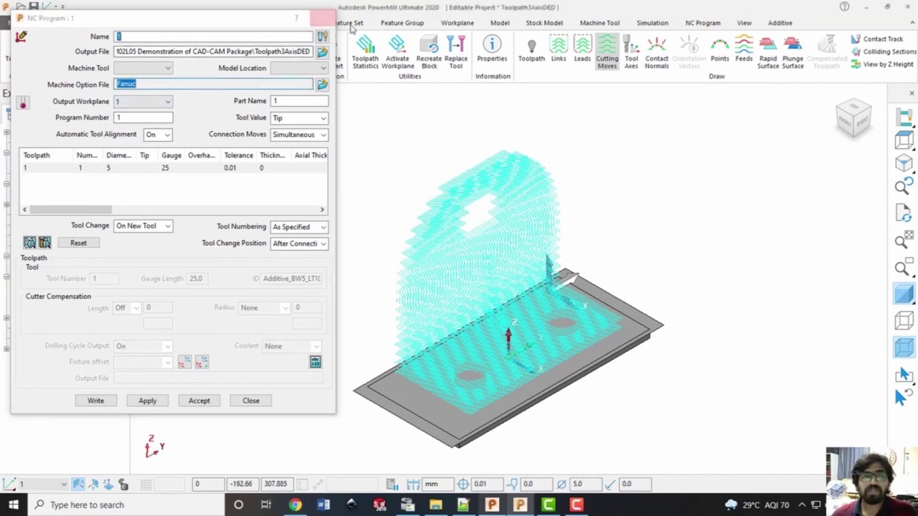
left_click(323, 18)
Open Toolpath3AxisDED.tap from the M02L05 Demonstration of CAD-CAM Package folder in Notepad++ and examine its G-code from start to end
left_click(866, 6)
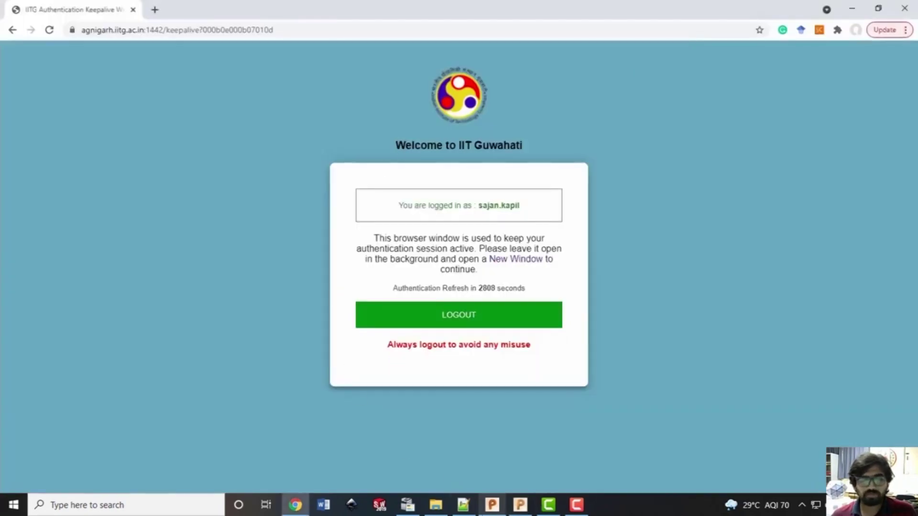
left_click(436, 505)
key("alt+Up")
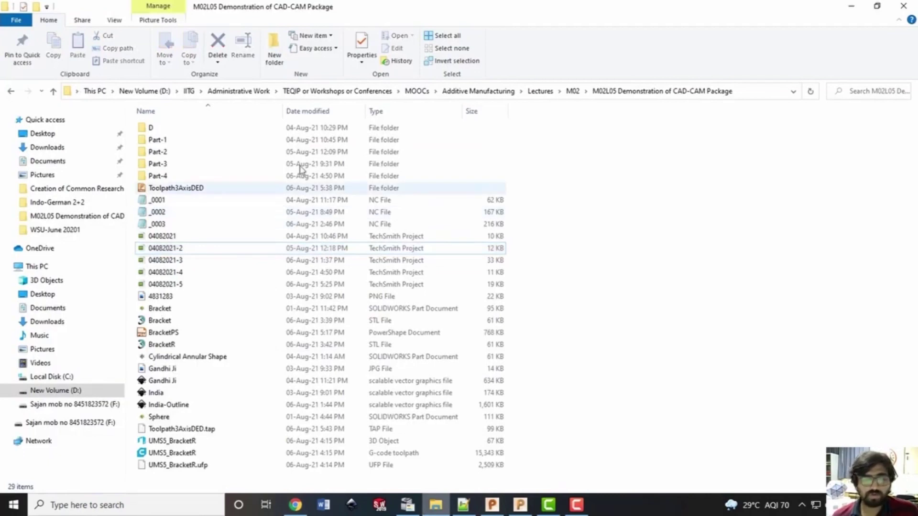
left_click(160, 431)
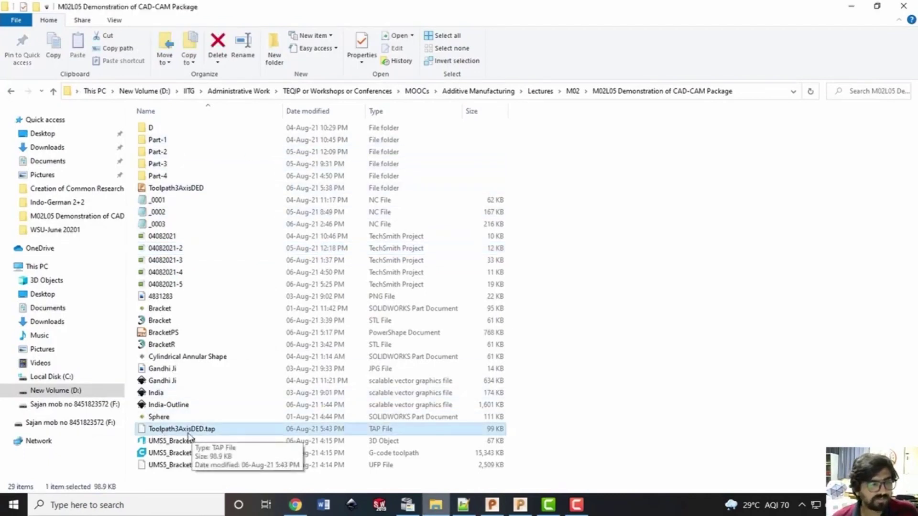
right_click(232, 430)
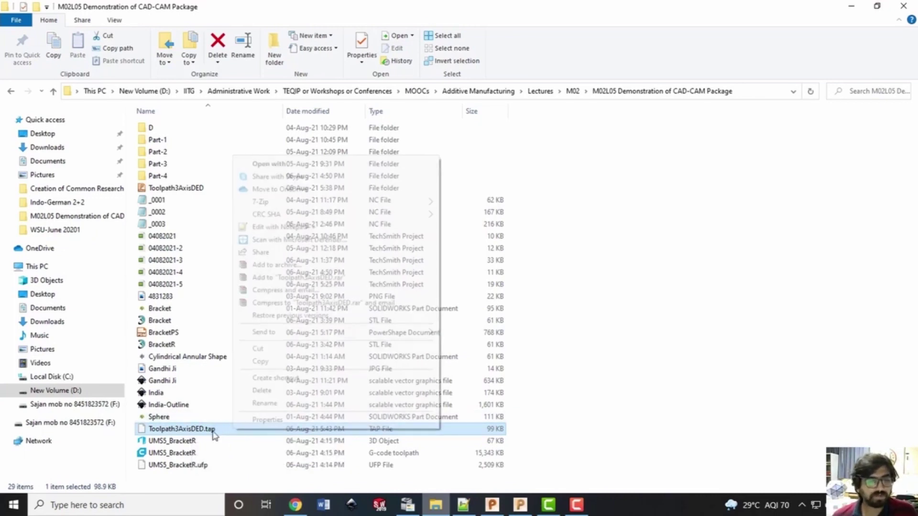
left_click(328, 227)
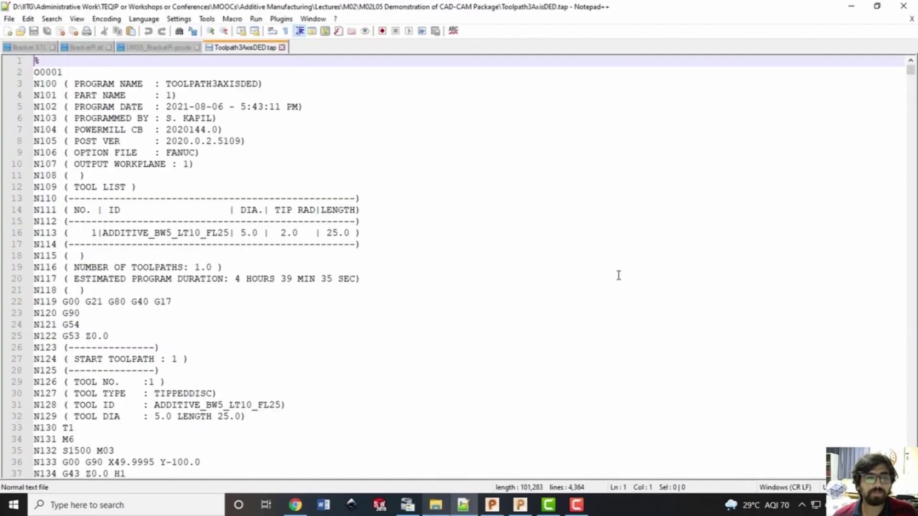
left_click_drag(911, 70, 910, 473)
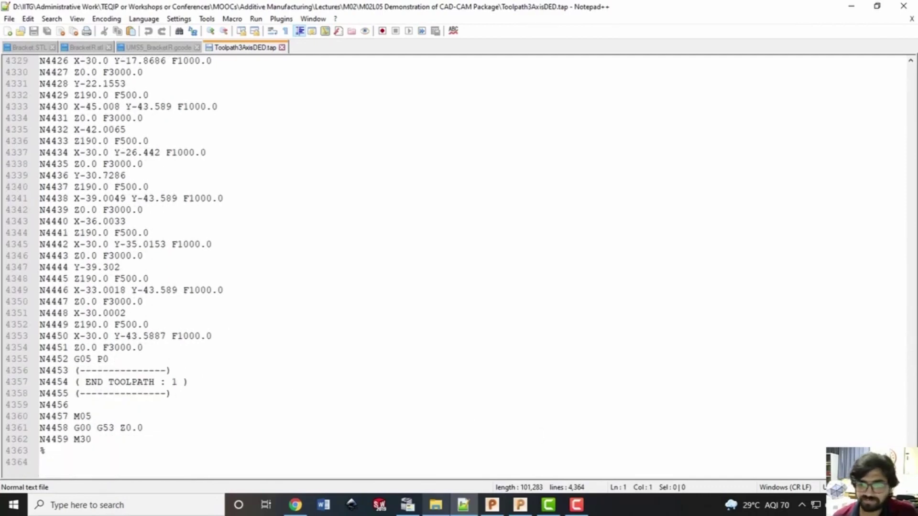
left_click_drag(910, 473, 910, 70)
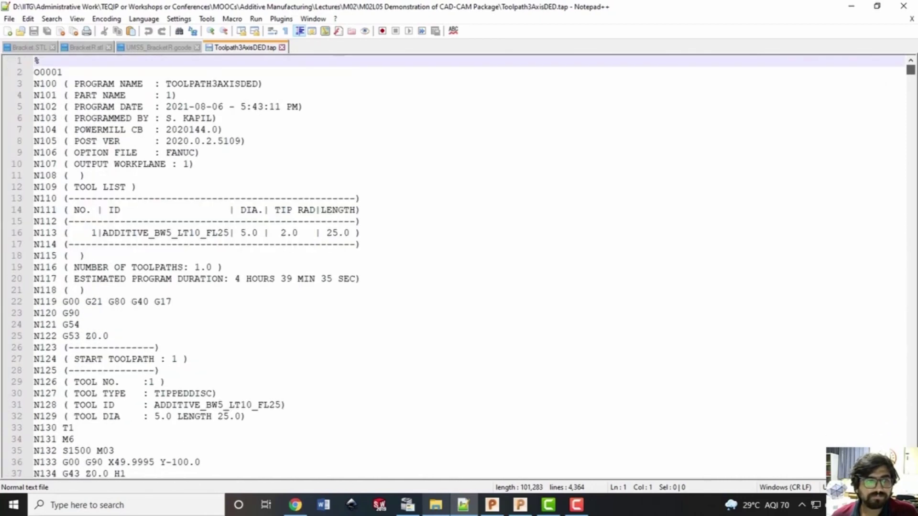
Copy the entire G-code text and search Google for "nc viewer" in a new Chrome tab
left_click(534, 198)
key("ctrl+a")
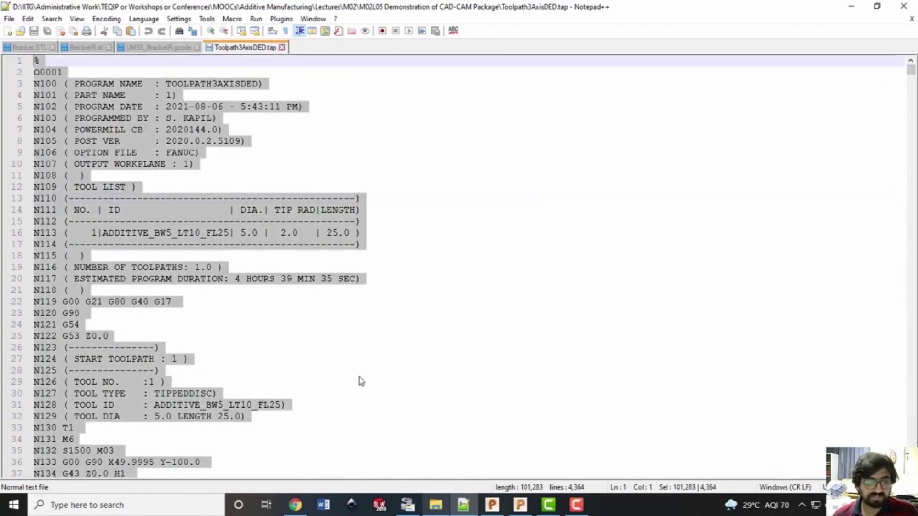
left_click(296, 504)
key("ctrl+t")
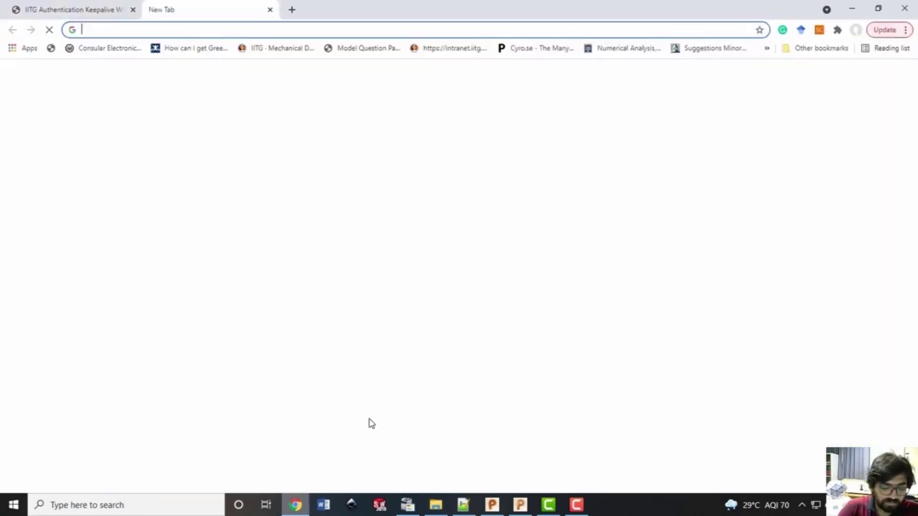
type("nc view")
key("Return")
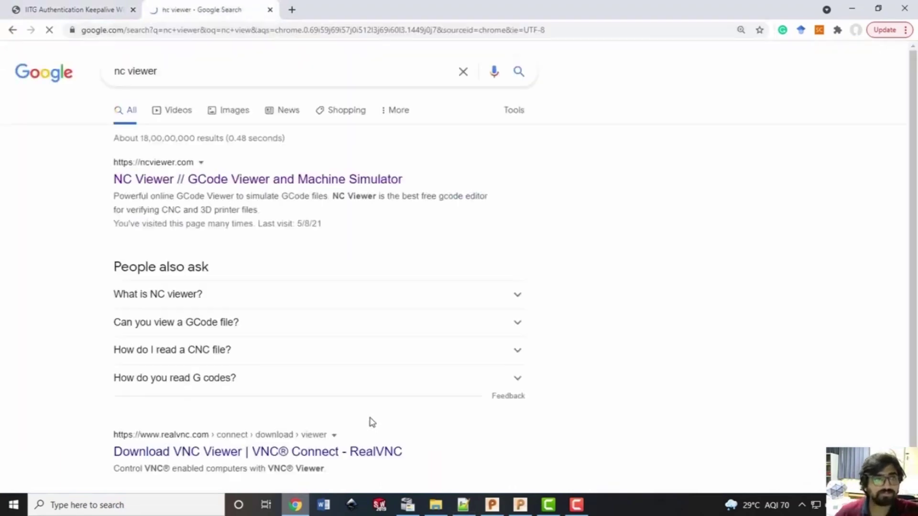
Open NC Viewer from the search results and plot the copied G-code in place of the welcome text
left_click(277, 184)
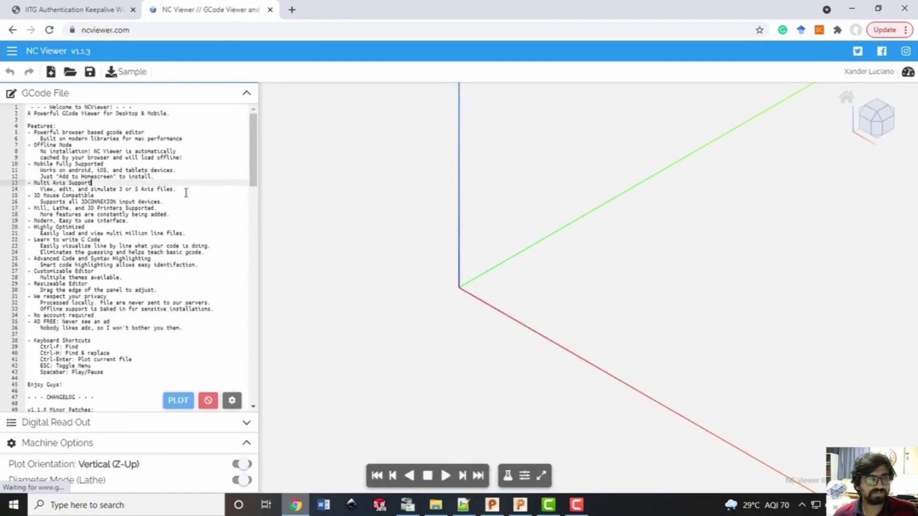
left_click(186, 193)
key("ctrl+a")
key("BackSpace")
key("ctrl+v")
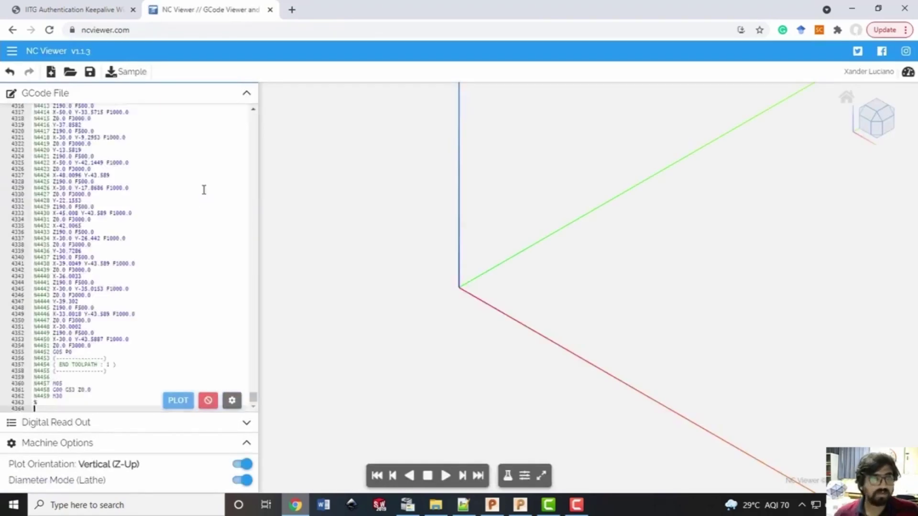
left_click(181, 401)
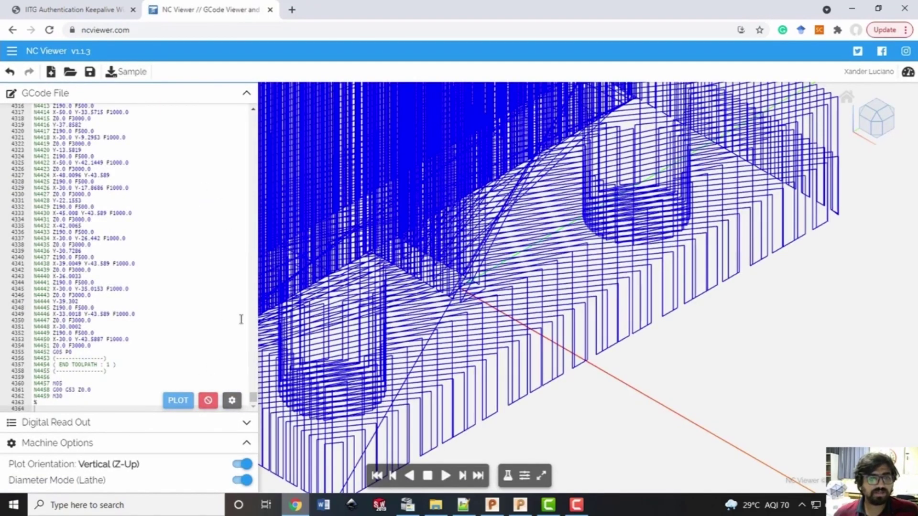
Examine the start of the G-code program and the plotted toolpath from several sides, with the whole part in view
left_click_drag(253, 397, 253, 116)
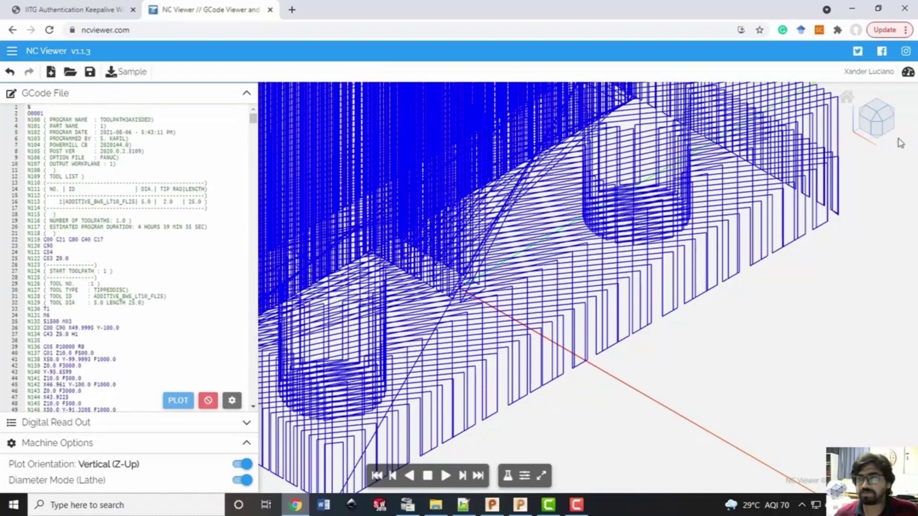
left_click(884, 124)
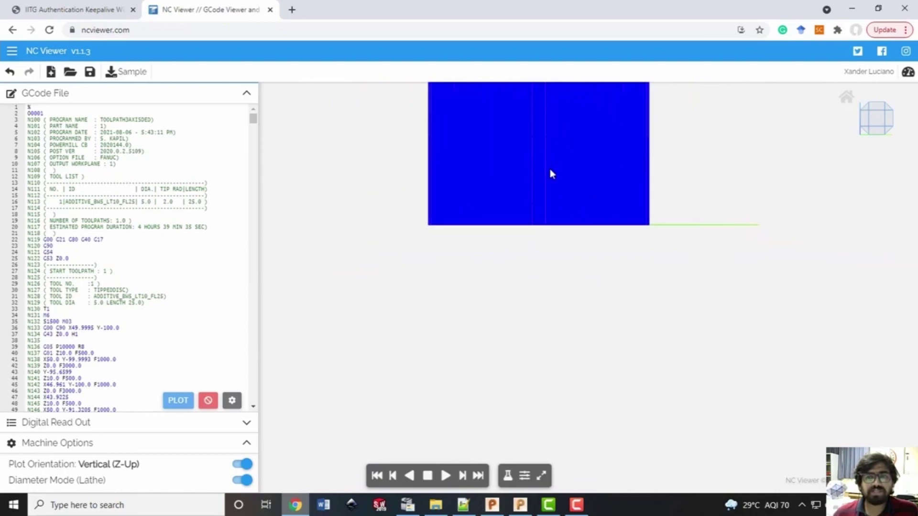
left_click_drag(449, 139, 856, 138)
left_click(868, 110)
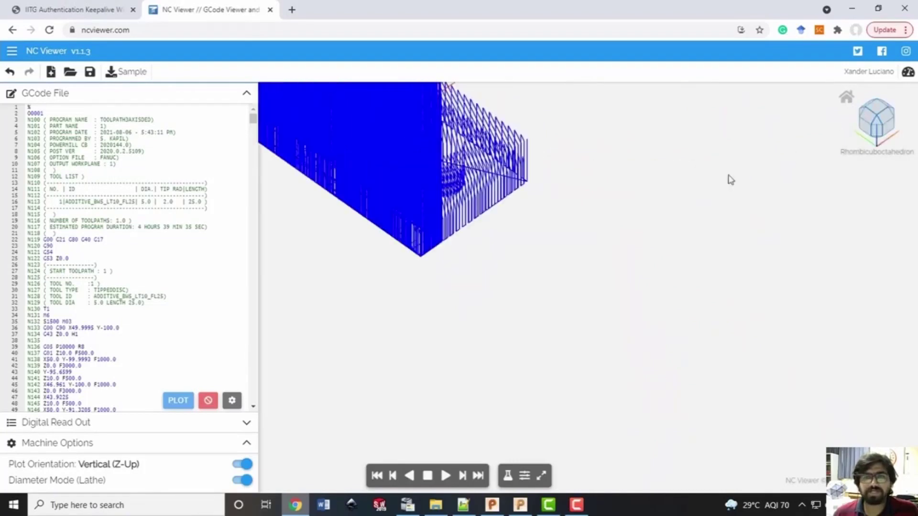
left_click(864, 116)
left_click(860, 111)
scroll(743, 245, "down", 5)
scroll(755, 153, "down", 2)
scroll(770, 119, "up", 4)
right_click_drag(760, 158, 668, 276)
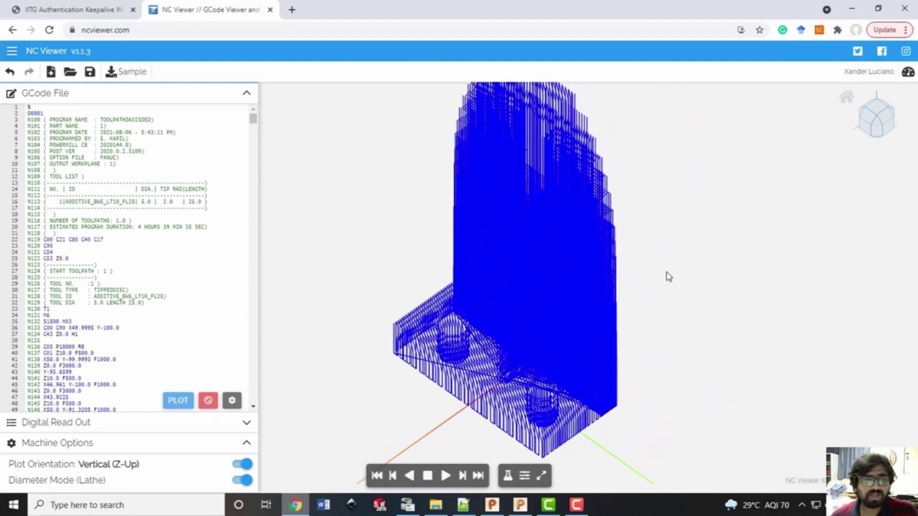
scroll(668, 276, "down", 1)
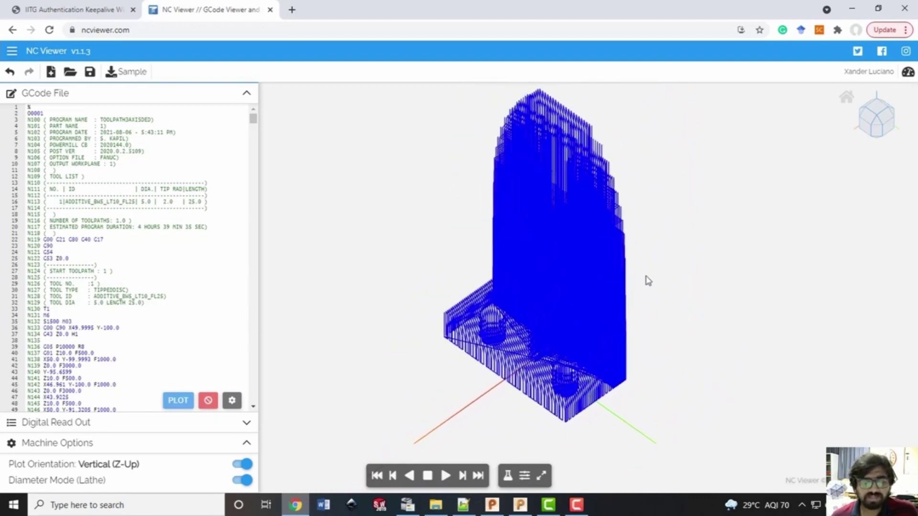
Replot the toolpath with the option to hide it after the current position and play the simulation
left_click(525, 478)
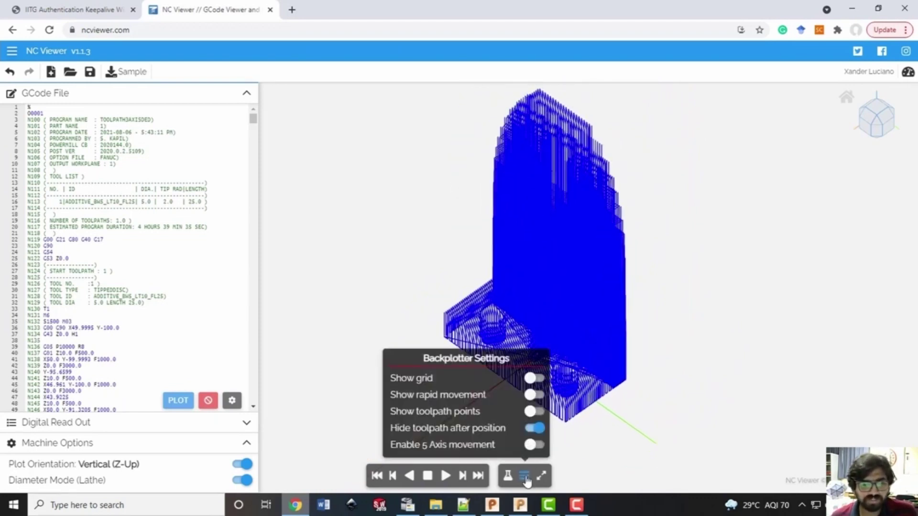
left_click(532, 429)
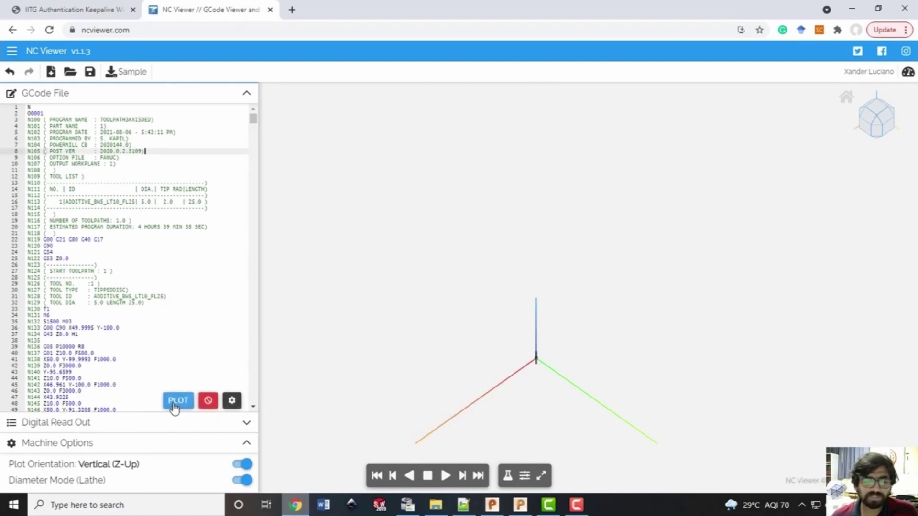
left_click(175, 403)
left_click(446, 475)
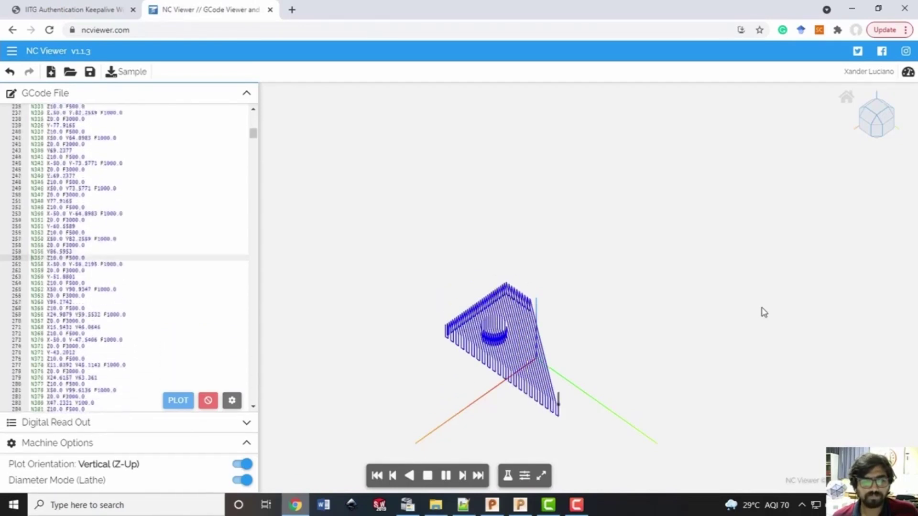
Examine how the hatch direction changes from layer to layer in side, top and oblique views, and check the end of the G-code
left_click(886, 125)
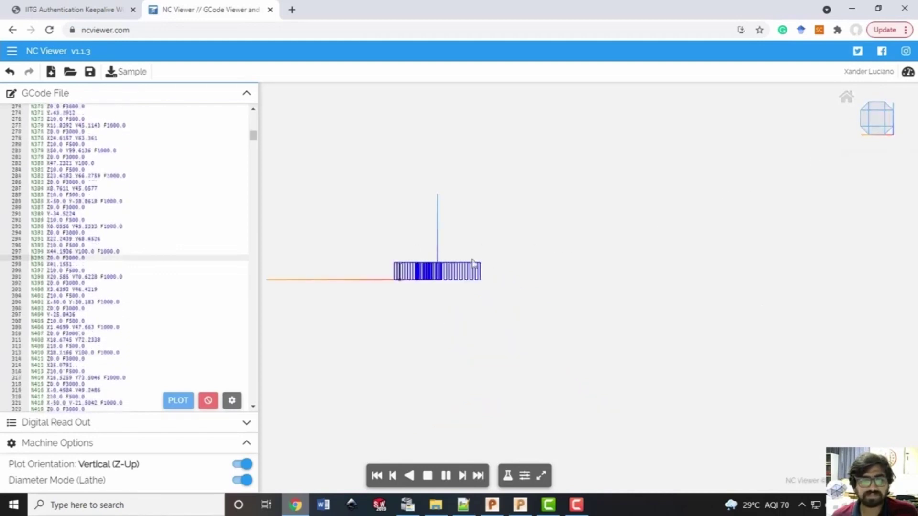
left_click_drag(400, 297, 549, 373)
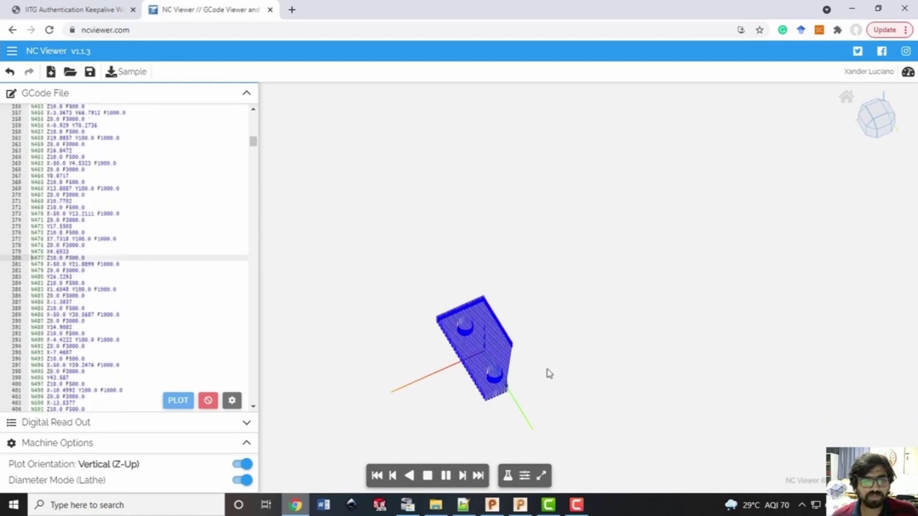
left_click(871, 115)
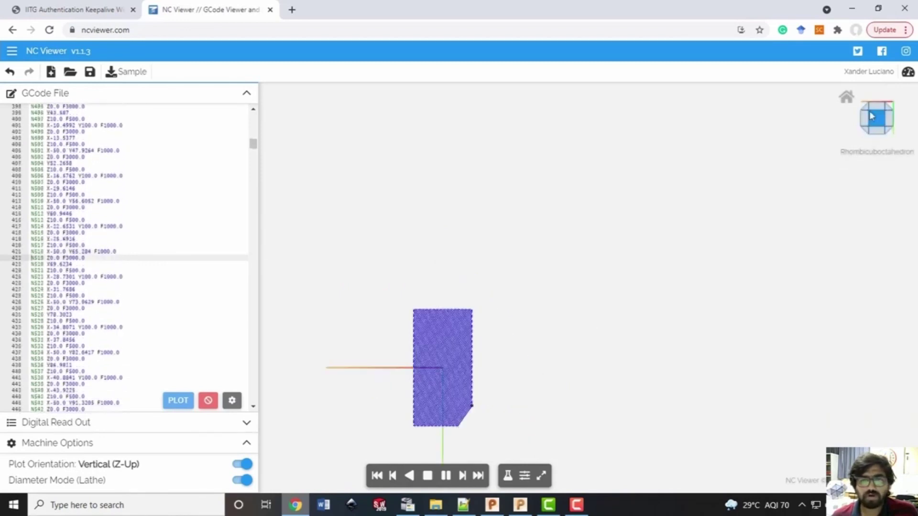
scroll(430, 404, "up", 1)
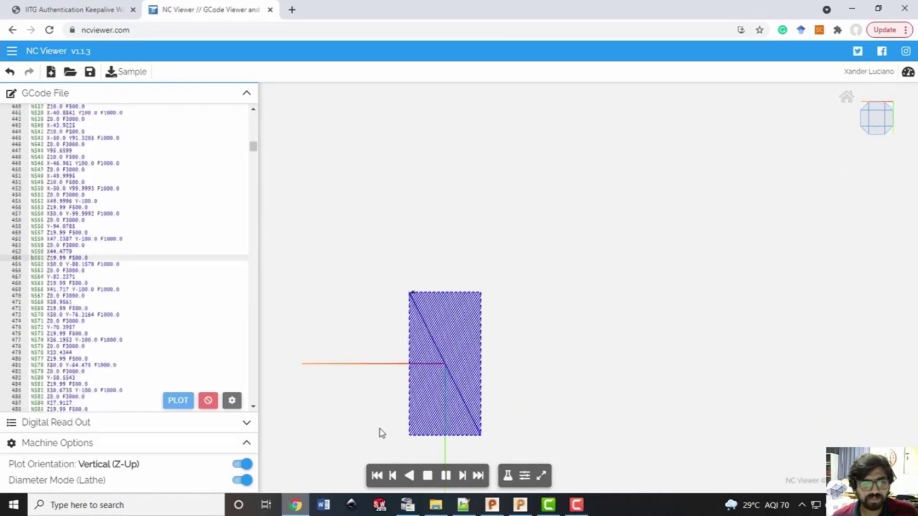
scroll(392, 403, "down", 1)
scroll(396, 389, "up", 1)
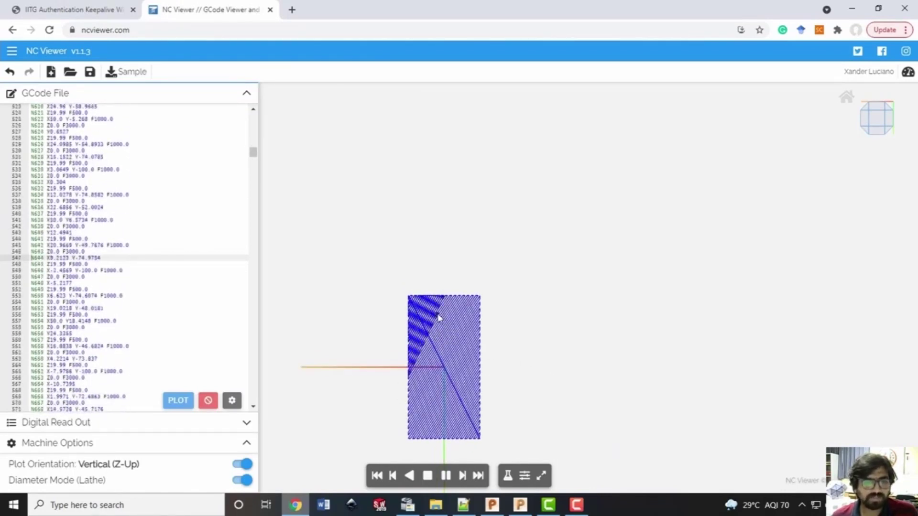
scroll(442, 310, "up", 3)
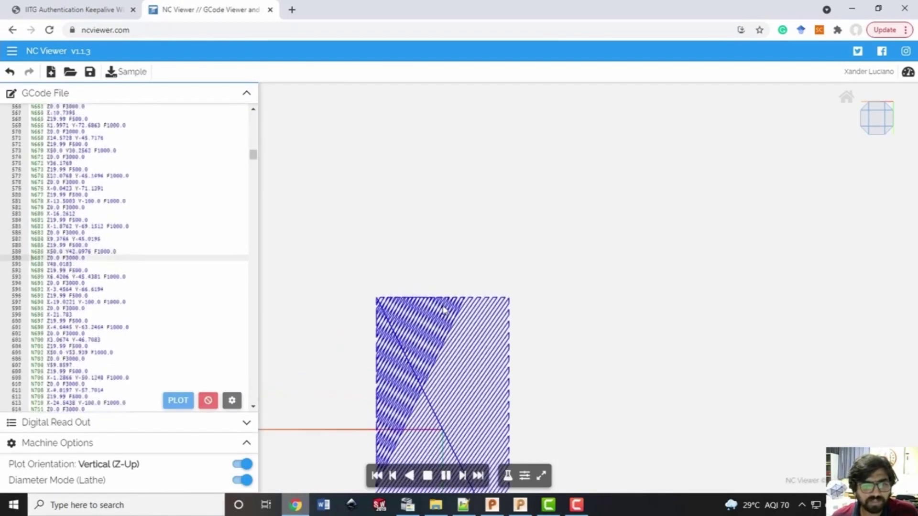
scroll(442, 311, "up", 1)
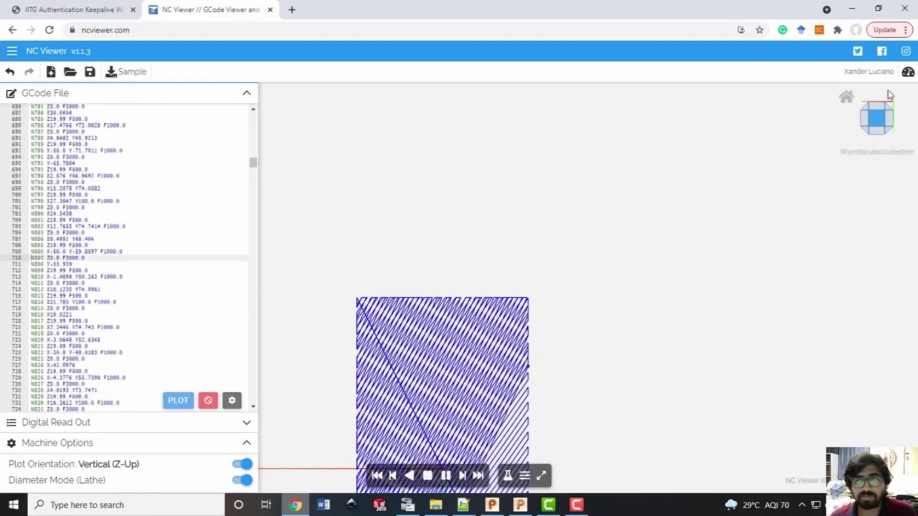
scroll(554, 392, "up", 1)
scroll(555, 392, "down", 3)
left_click_drag(580, 423, 699, 368)
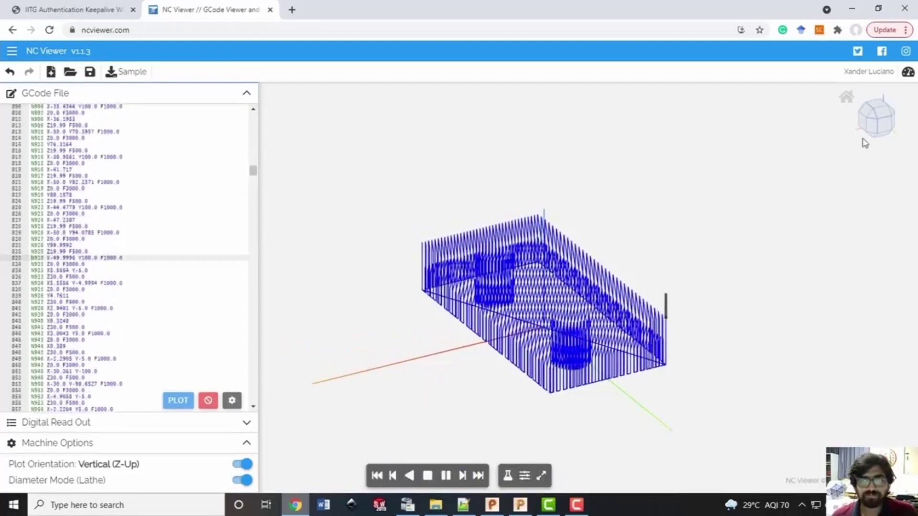
left_click(875, 110)
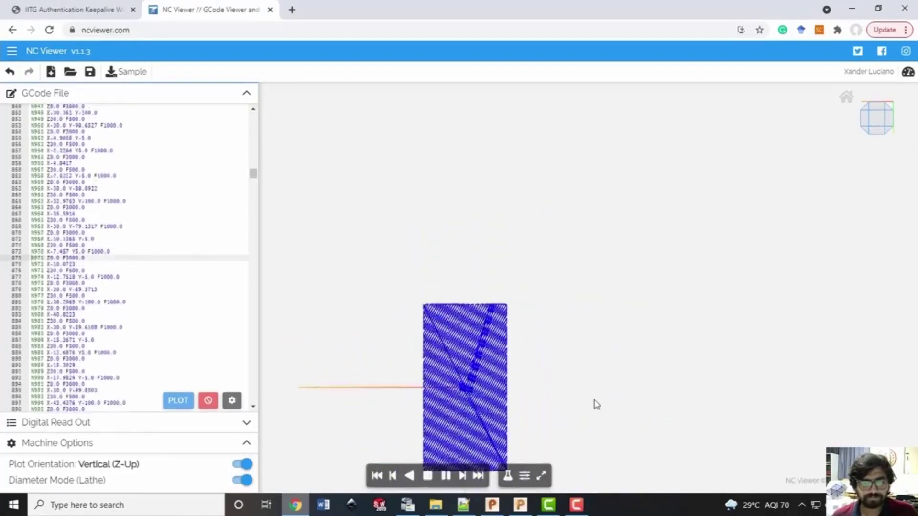
right_click_drag(532, 387, 583, 302)
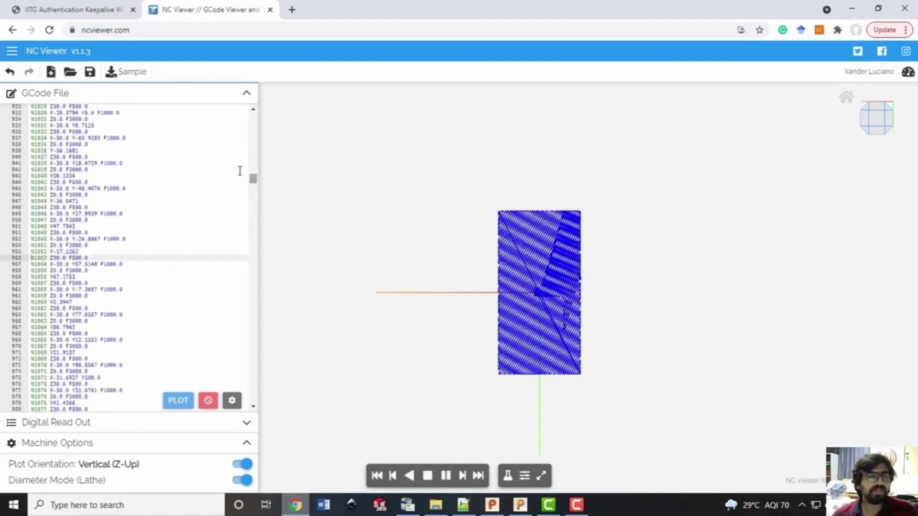
mouse_move(253, 180)
left_mouse_down()
mouse_move(248, 274)
mouse_move(260, 399)
left_mouse_up()
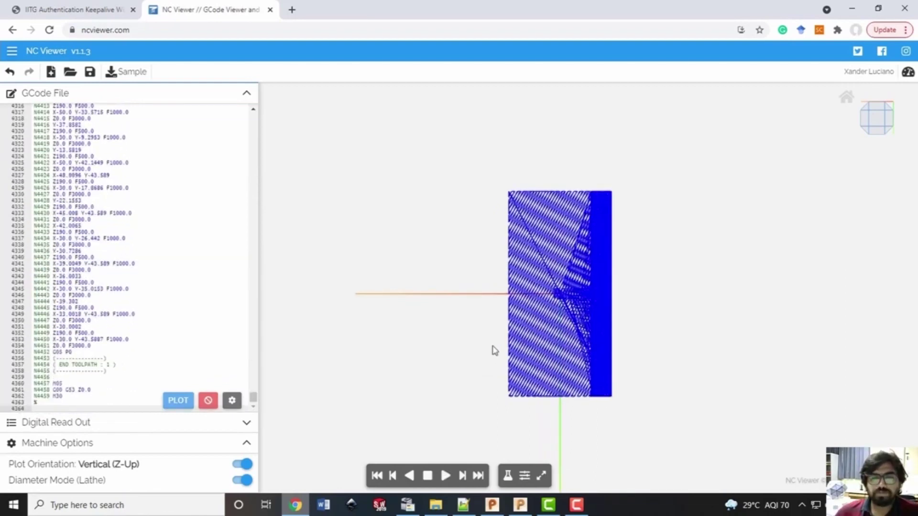
scroll(493, 353, "up", 1)
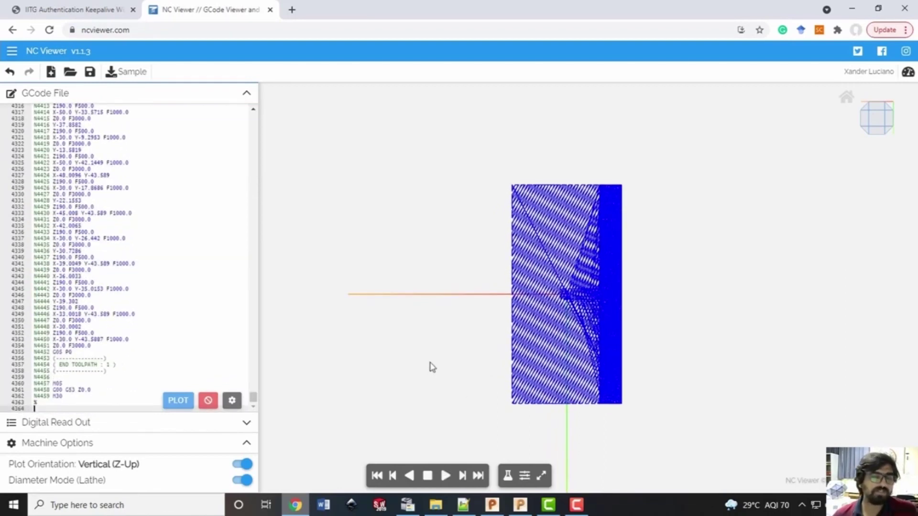
Switch to the Toolpath3AxisDED project in PowerMill and bring up its additive manufacturing commands
left_click(492, 505)
left_click(520, 504)
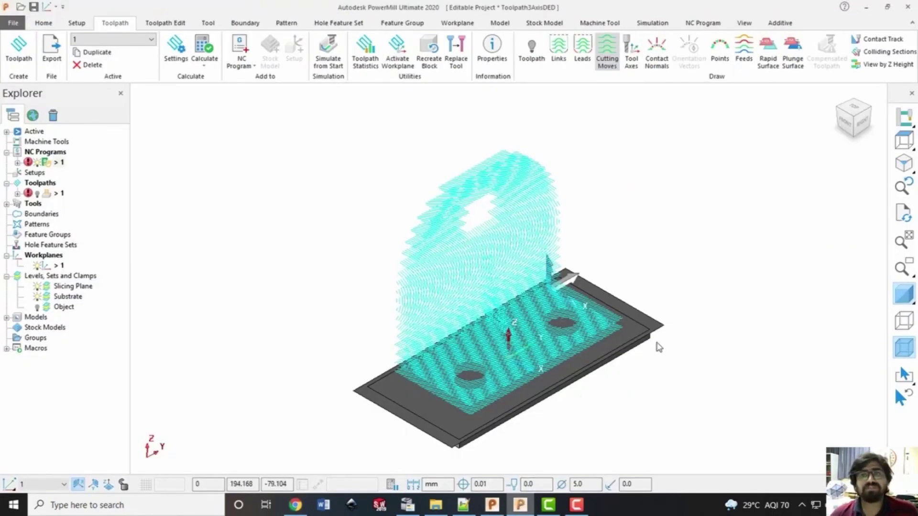
left_click(780, 23)
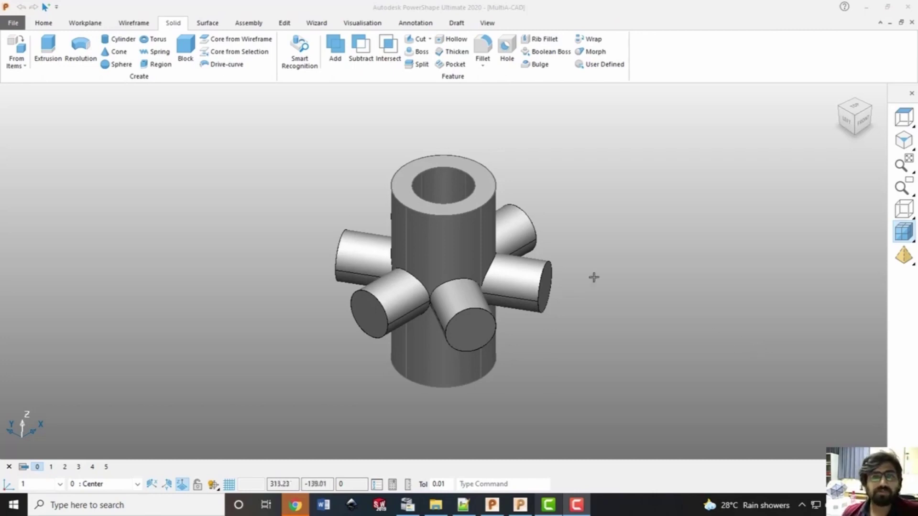
left_click_drag(277, 128, 688, 413)
key("Escape")
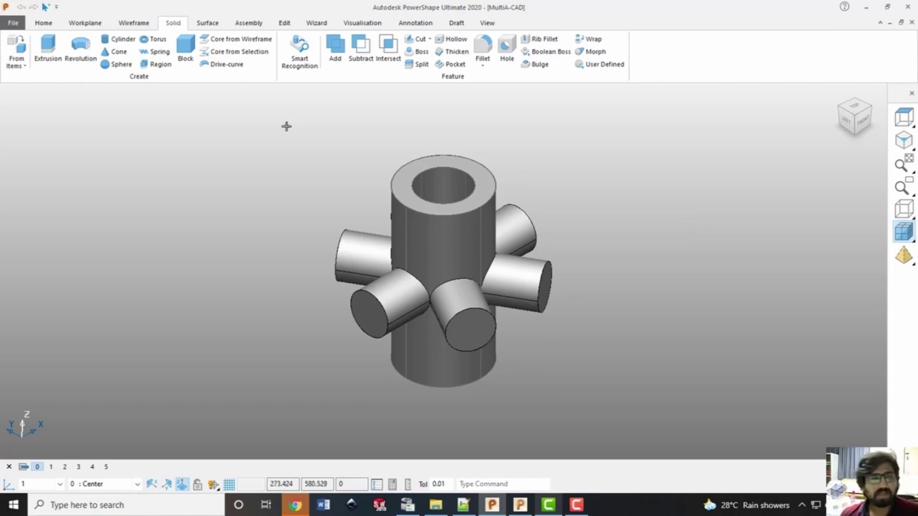
left_click_drag(288, 135, 644, 424)
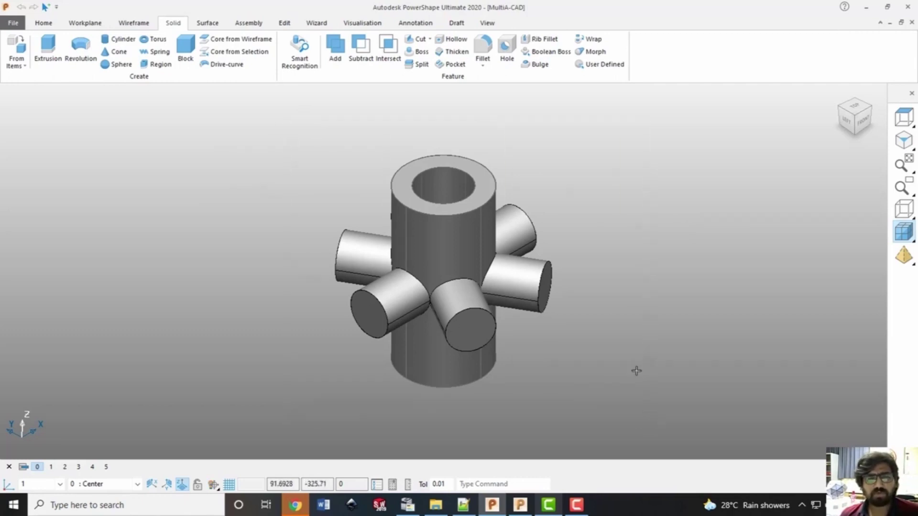
left_click(630, 243)
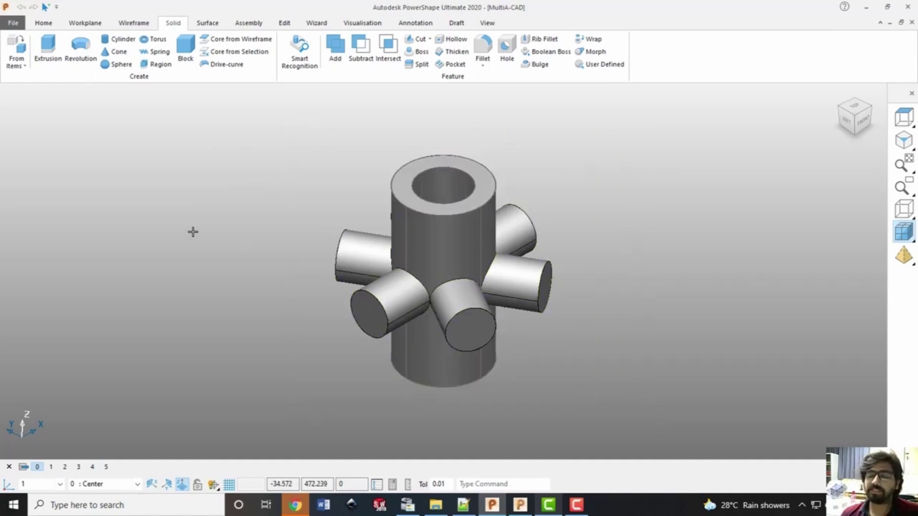
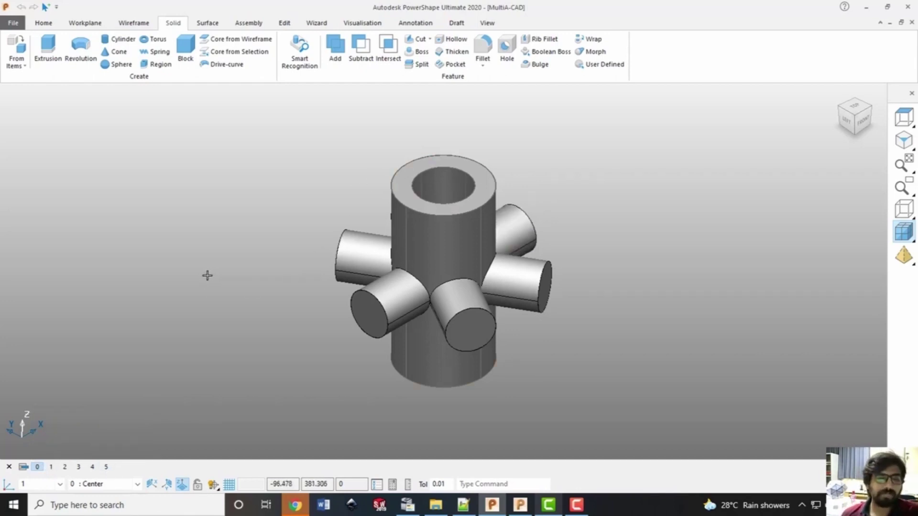
Display only level 1 (Surfaces) in place of level 0, checking the contents of levels 2 and 3 before hiding them
left_click(51, 467)
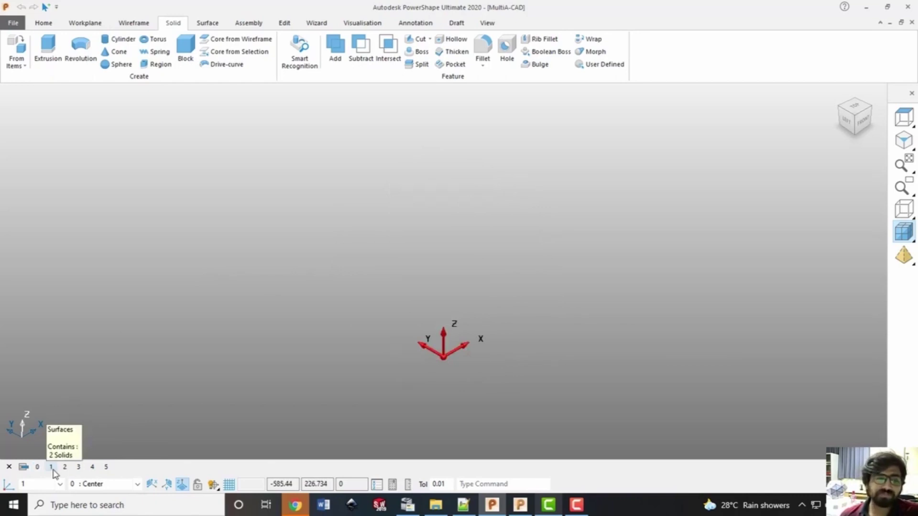
left_click(51, 467)
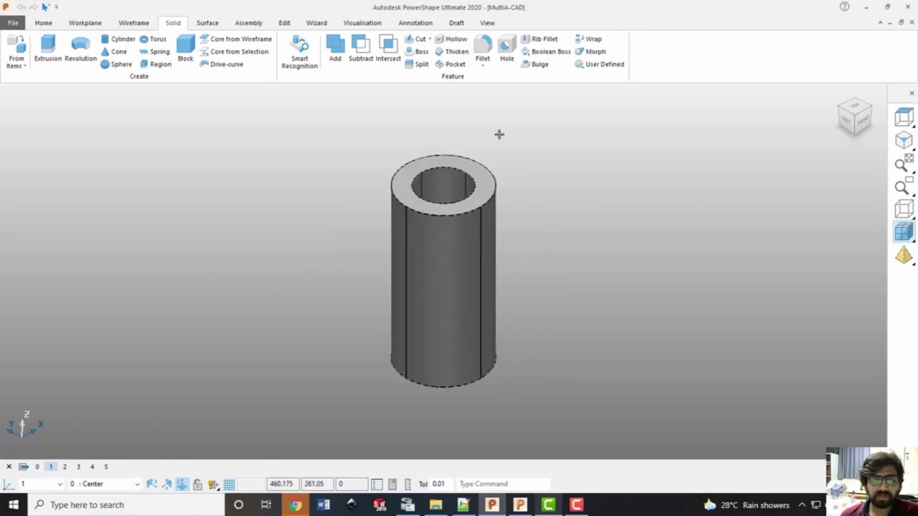
left_click(64, 467)
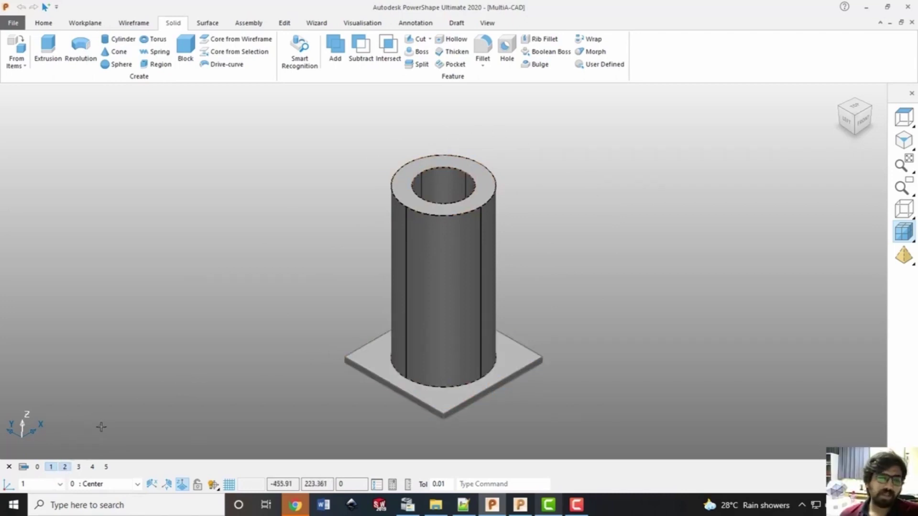
left_click(77, 467)
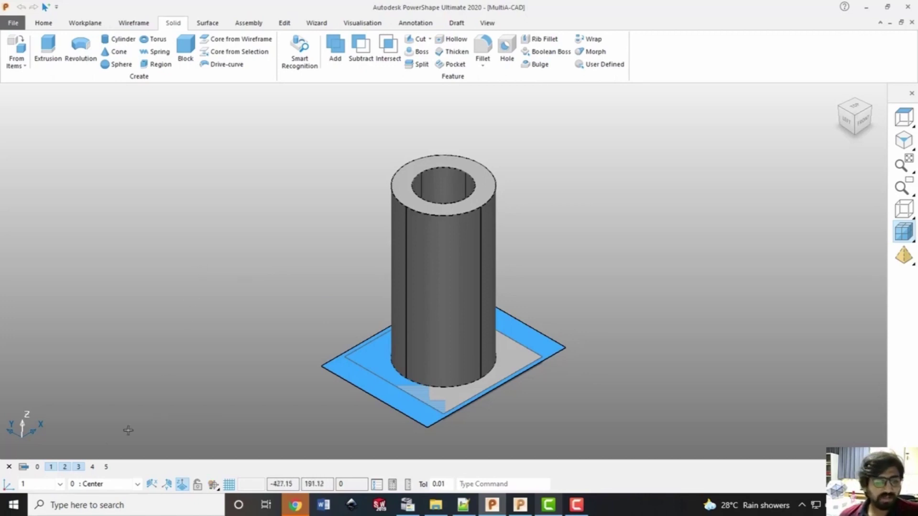
left_click(72, 467)
left_click(65, 467)
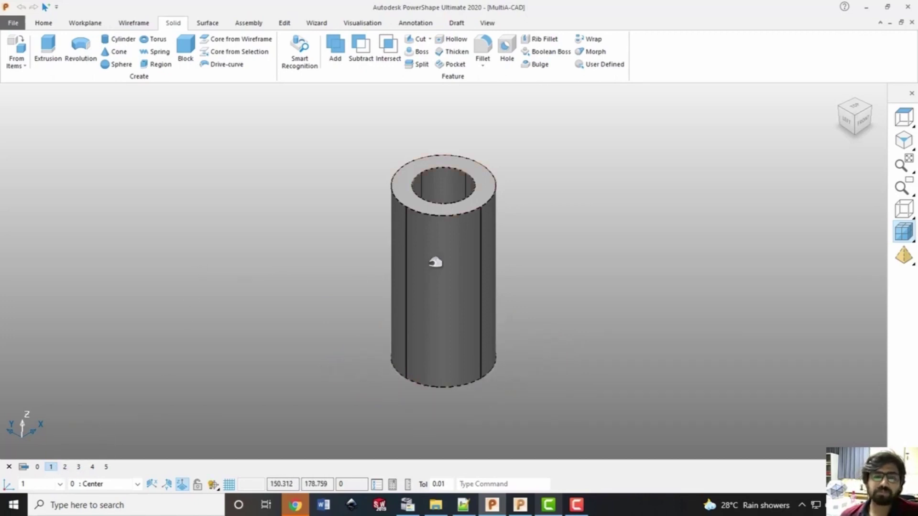
Send the hollow cylinder on level 1 to PowerMill, maximise its window and show the model in an isometric view
left_click_drag(306, 141, 665, 428)
left_click(44, 23)
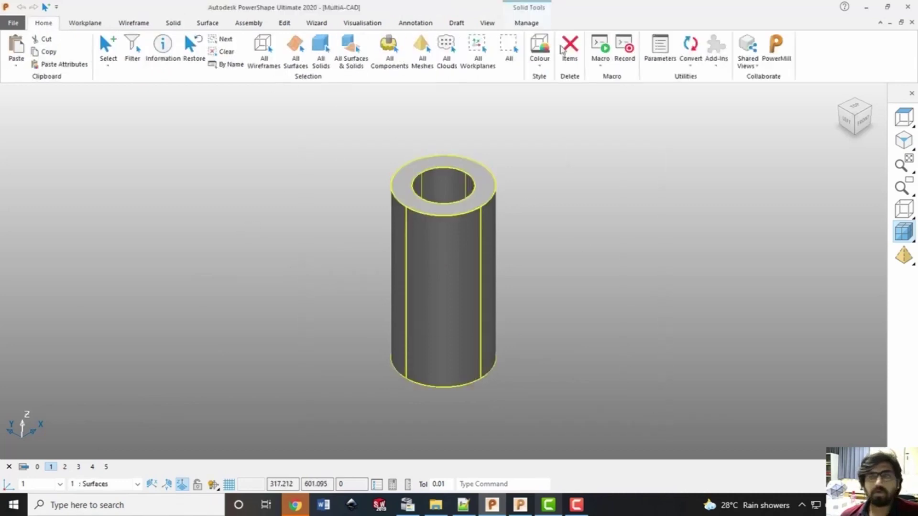
left_click(775, 48)
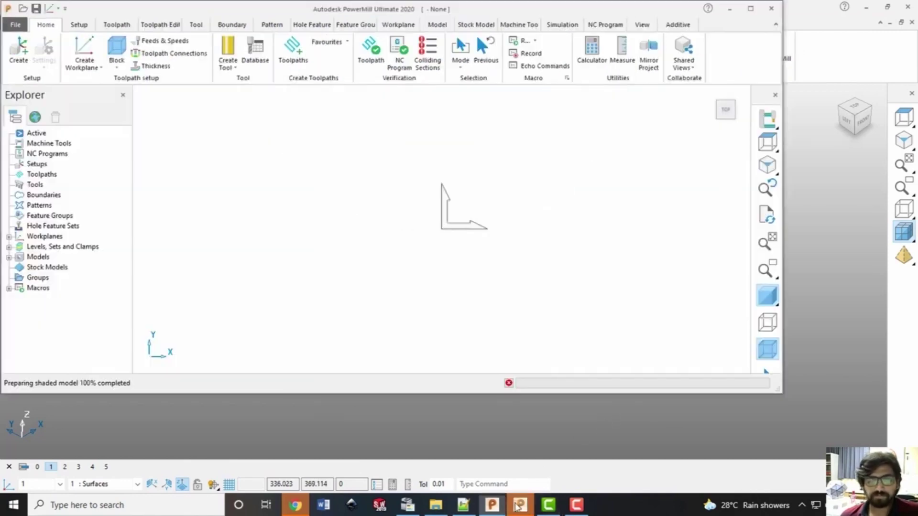
left_click(750, 8)
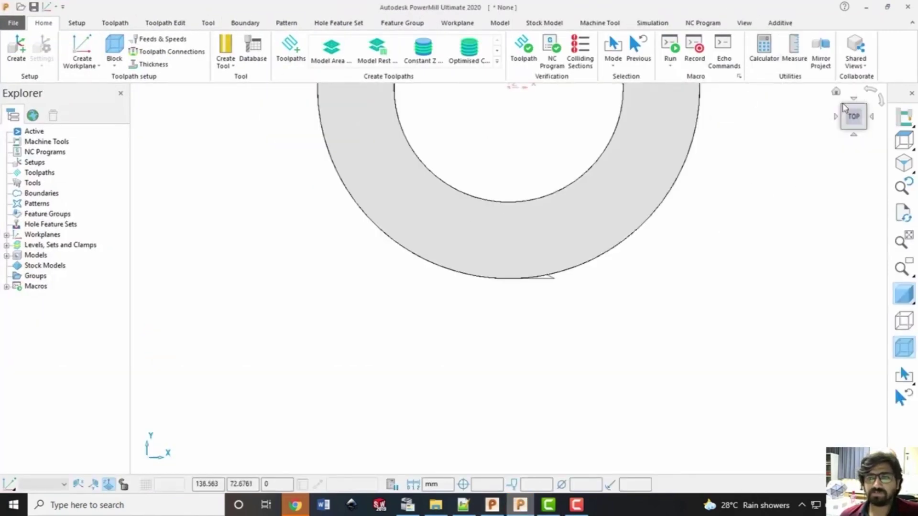
left_click(831, 122)
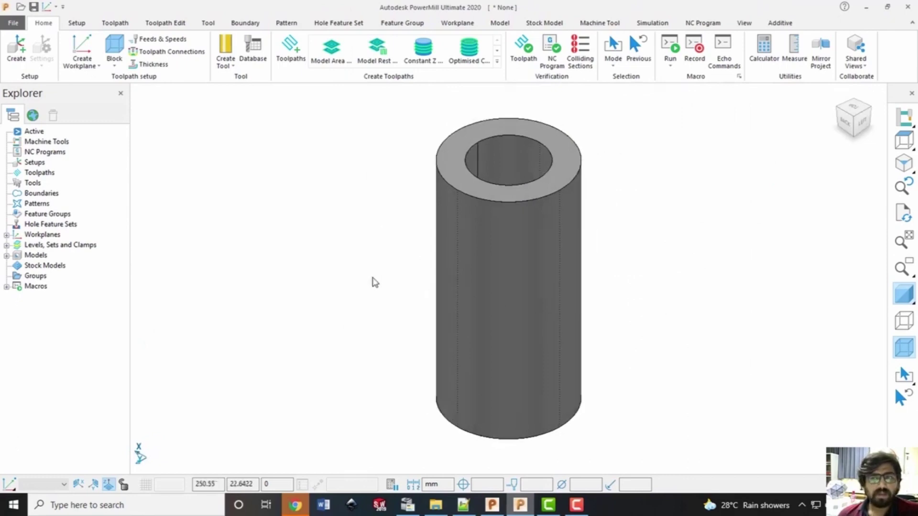
Activate workplane 1 that came with the imported cylinder
double_click(16, 234)
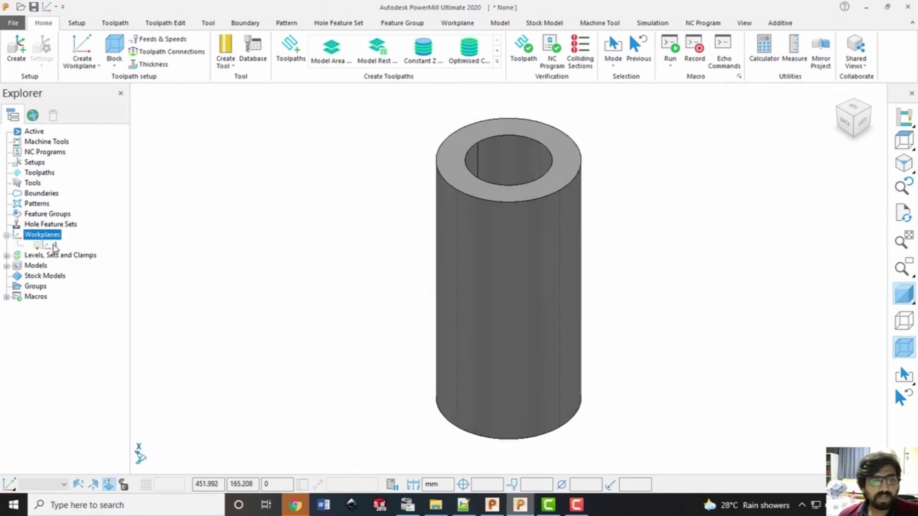
right_click(54, 248)
left_click(84, 303)
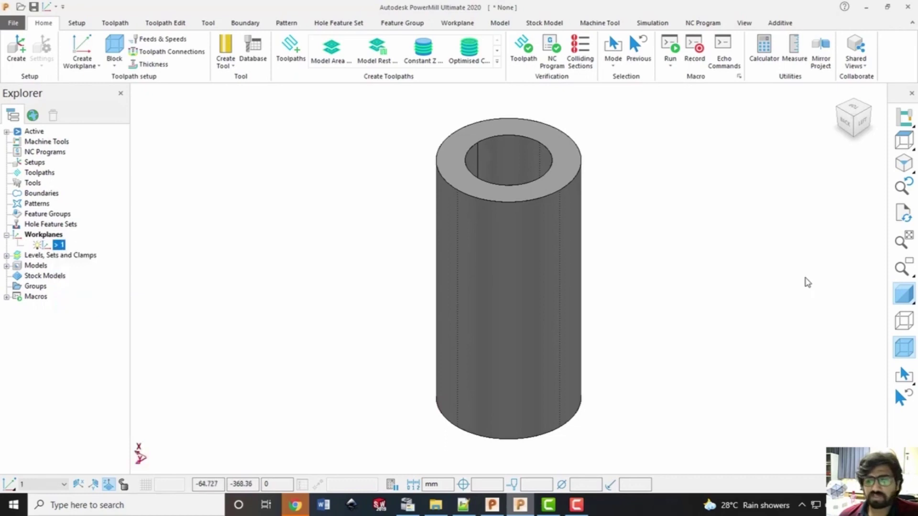
Examine where workplane 1 sits on the cylinder in a left wireframe view, then restore the shaded isometric view
left_click(863, 126)
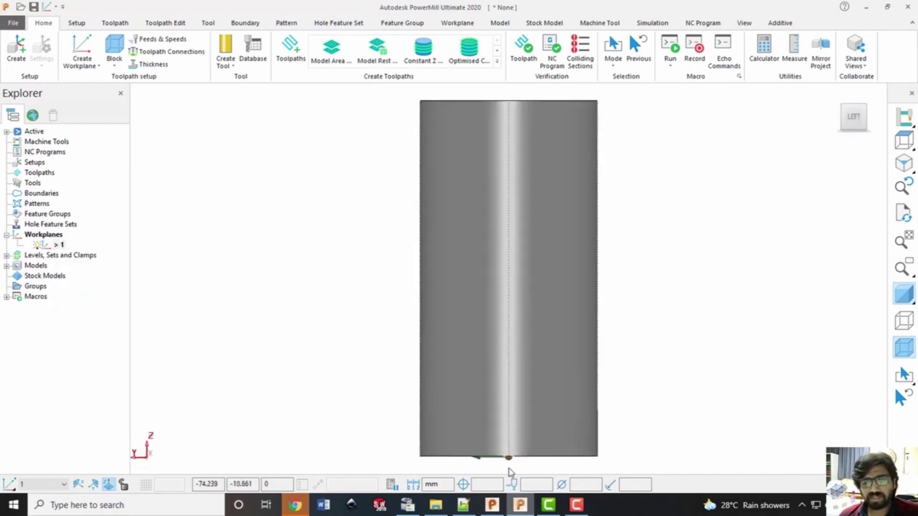
scroll(510, 470, "up", 3)
scroll(514, 466, "down", 5)
left_click(906, 319)
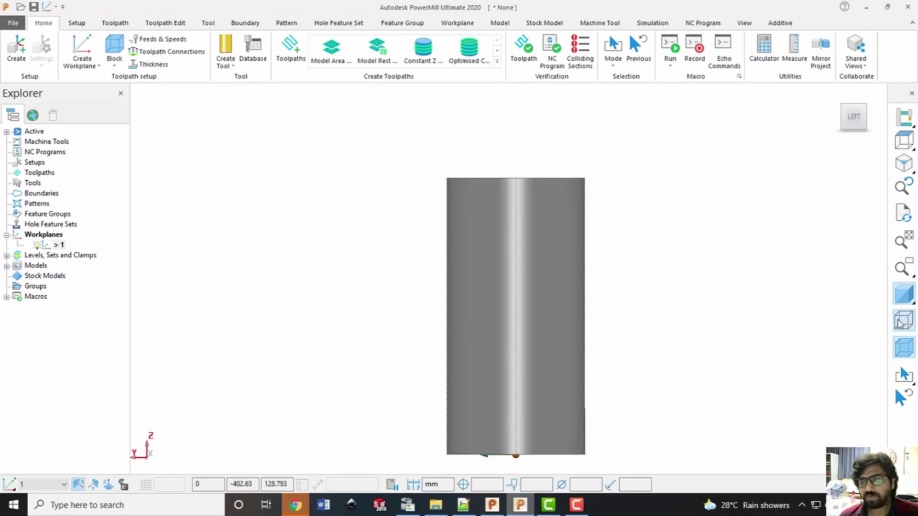
left_click(903, 294)
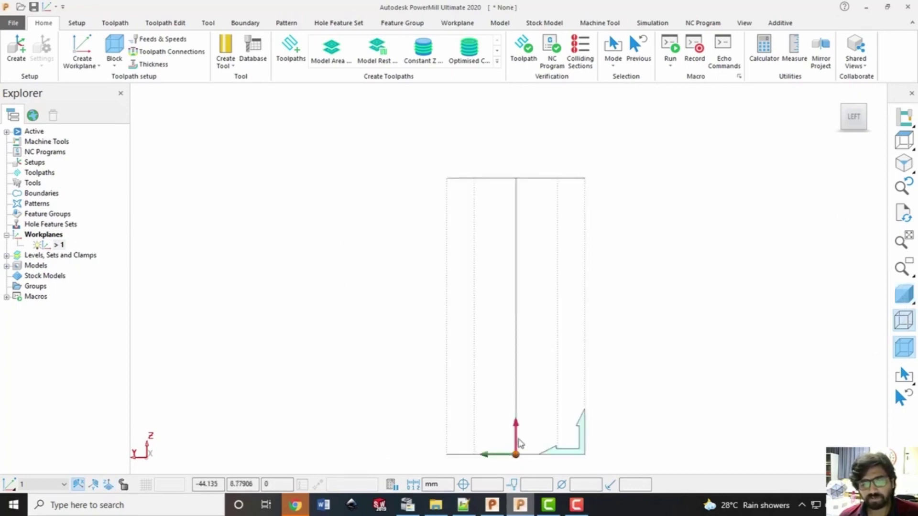
left_click(903, 294)
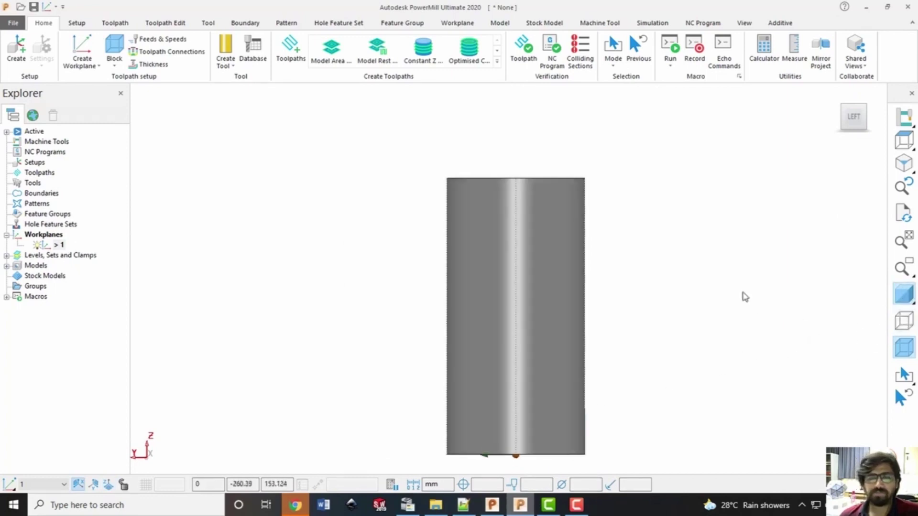
left_click(842, 136)
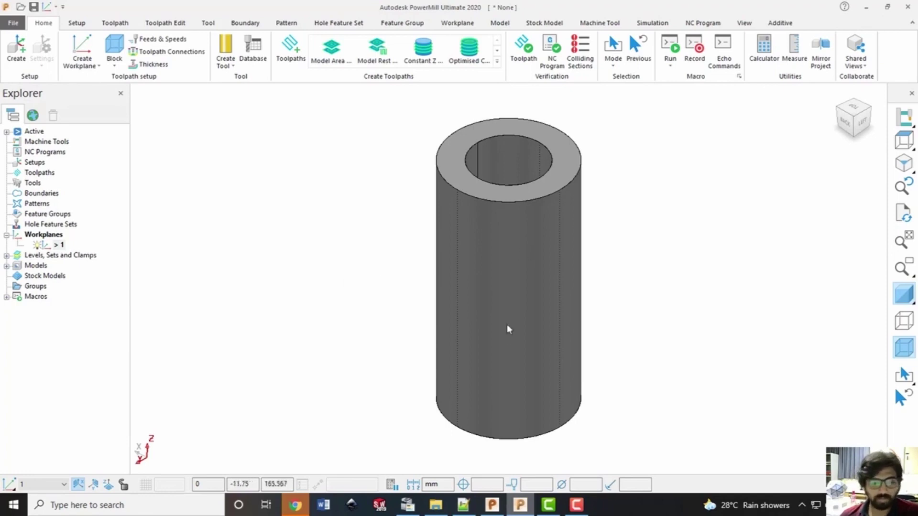
Switch to PowerShape, display level 2 in place of level 1 and send its base plate to PowerMill
left_click(492, 505)
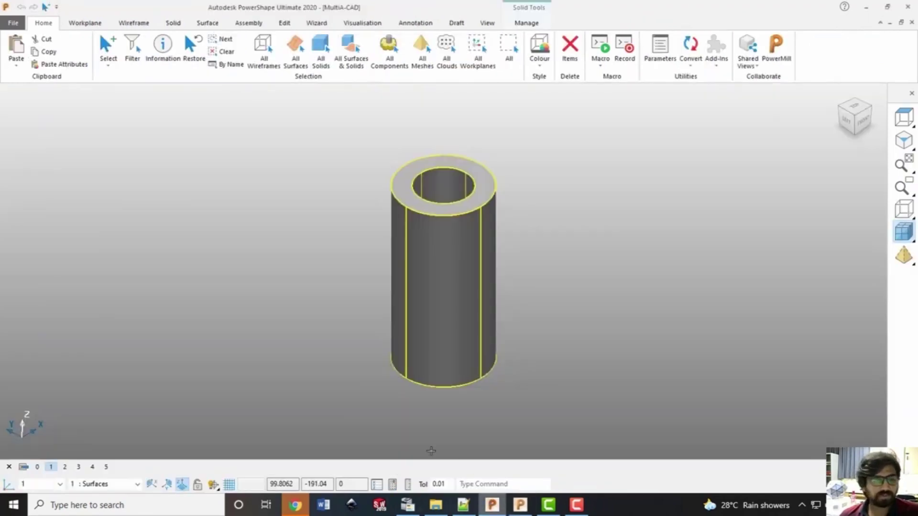
left_click(135, 397)
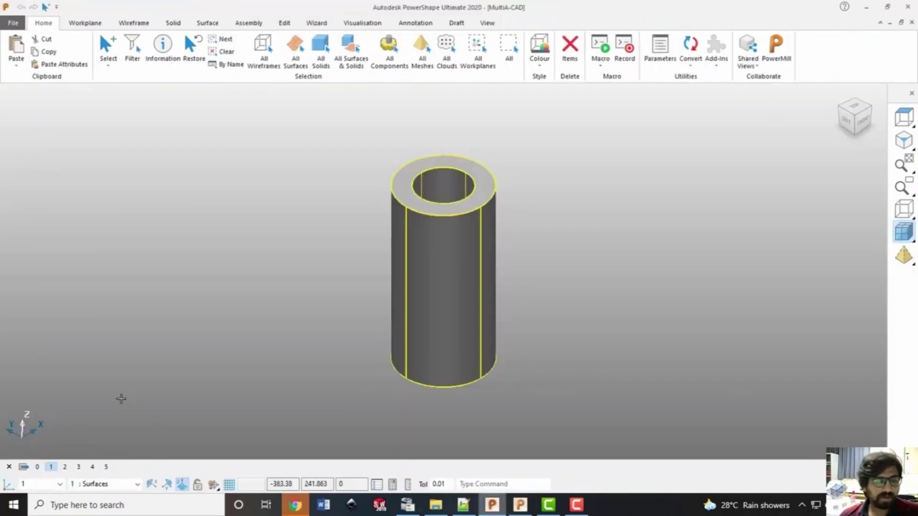
left_click(52, 468)
left_click(64, 467)
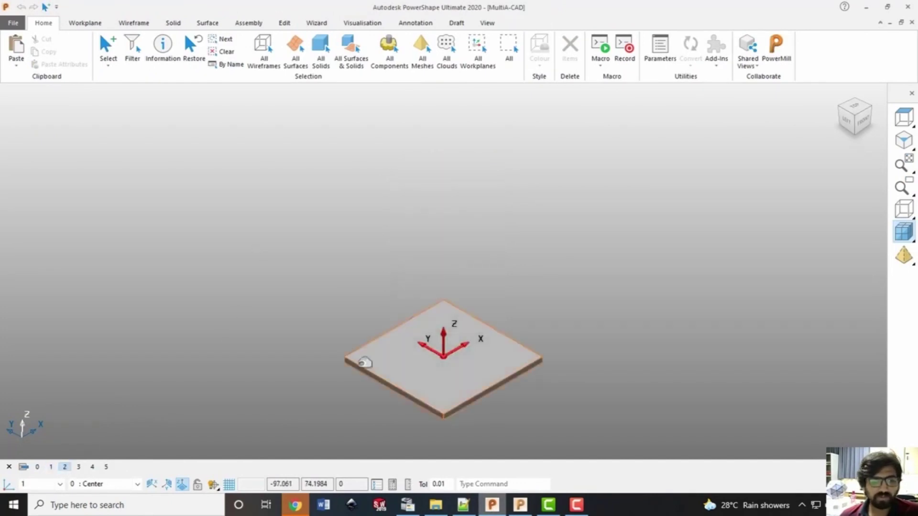
left_click(366, 362)
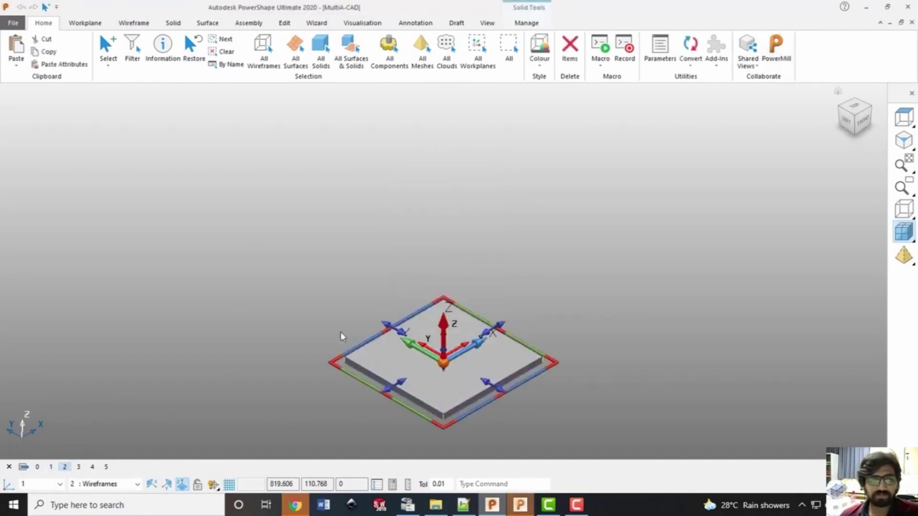
Display level 3 in place of level 2, send its blue planar surface to PowerMill and switch to PowerMill
left_click(65, 467)
left_click(78, 467)
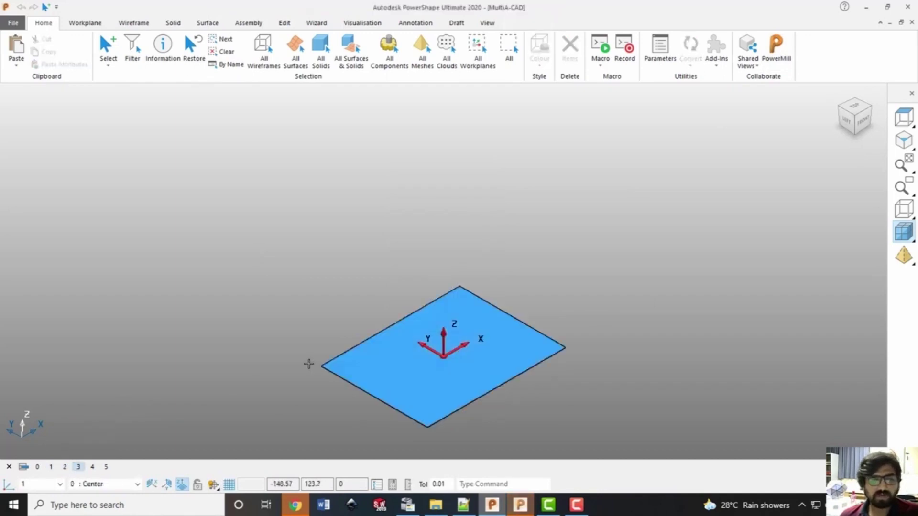
left_click(355, 352)
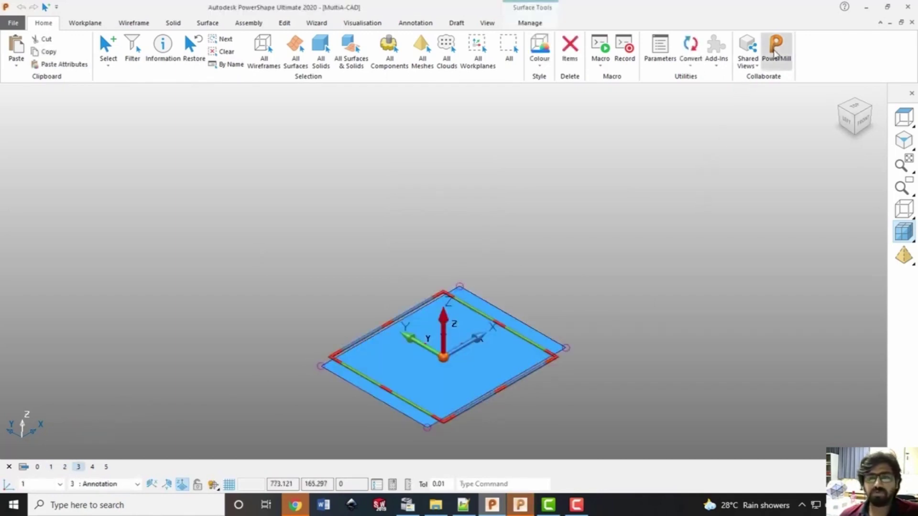
left_click(524, 504)
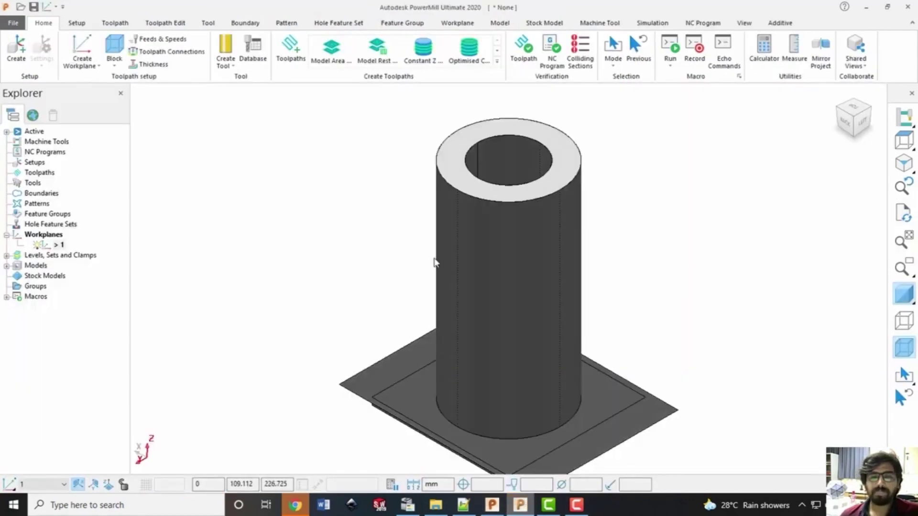
Start saving the PowerMill project and set the save location to the Multi - Axis folder using its copied path
key("ctrl+s")
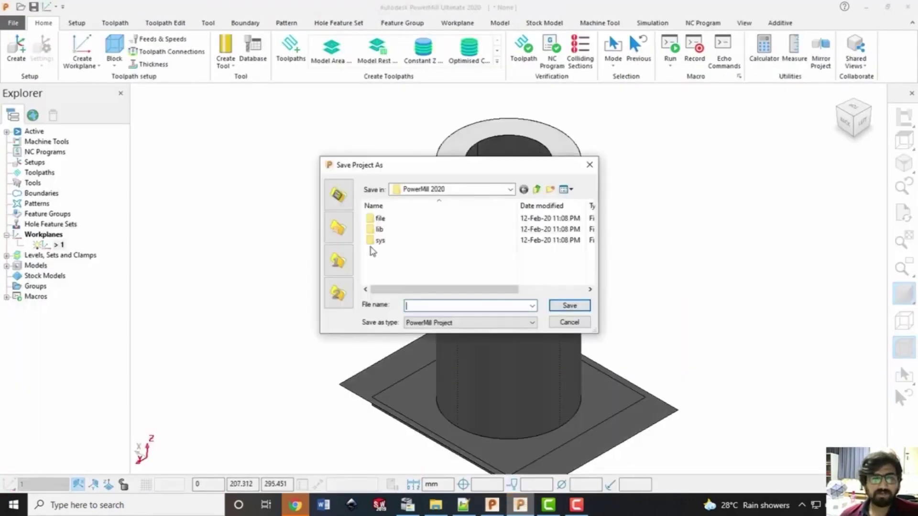
left_click(435, 504)
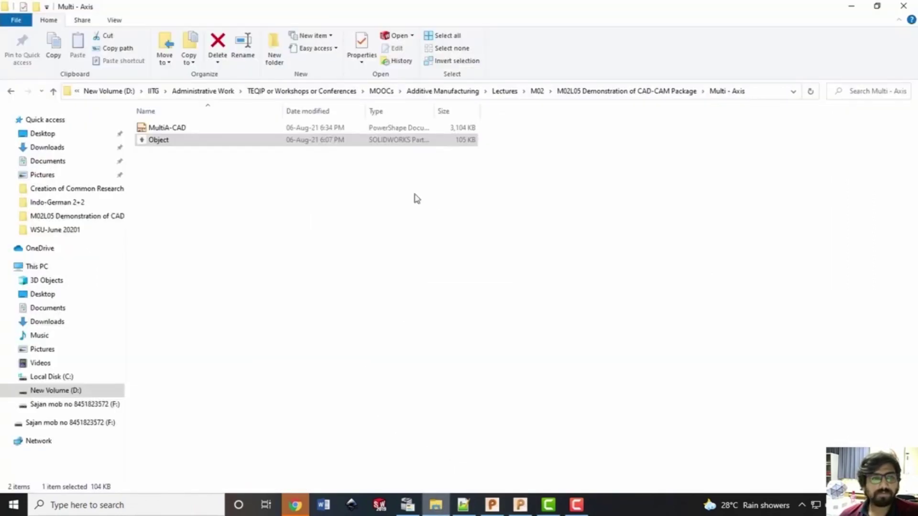
left_click(704, 90)
key("ctrl+c")
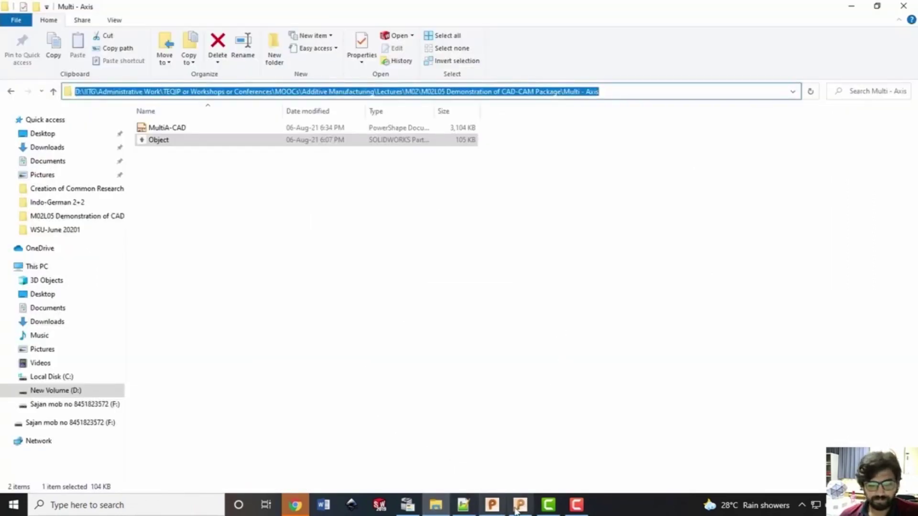
left_click(492, 505)
key("ctrl+v")
left_click(567, 308)
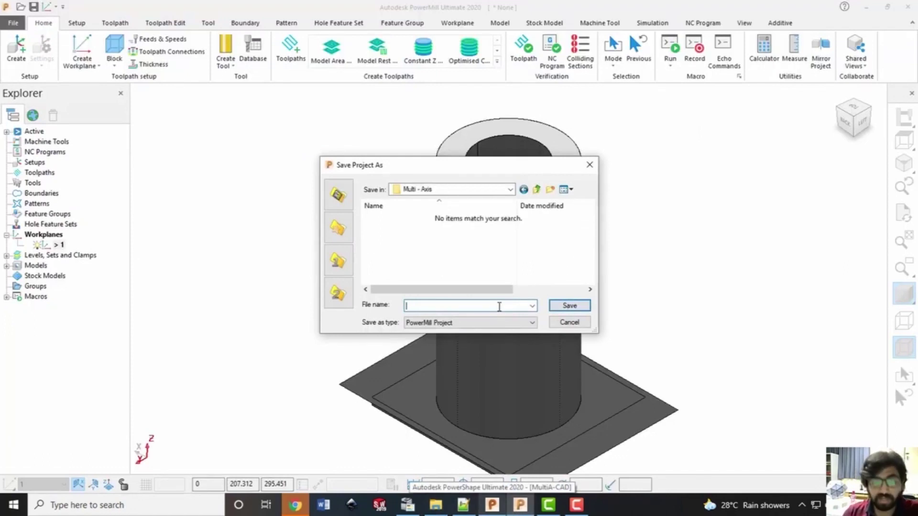
Save the project under the name ToolpathMultiADED
type("Toolpa")
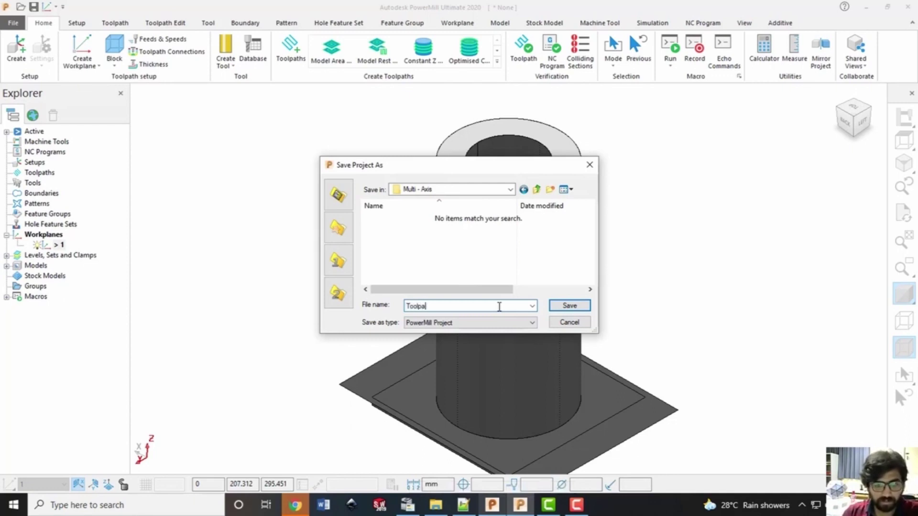
type("thMulti")
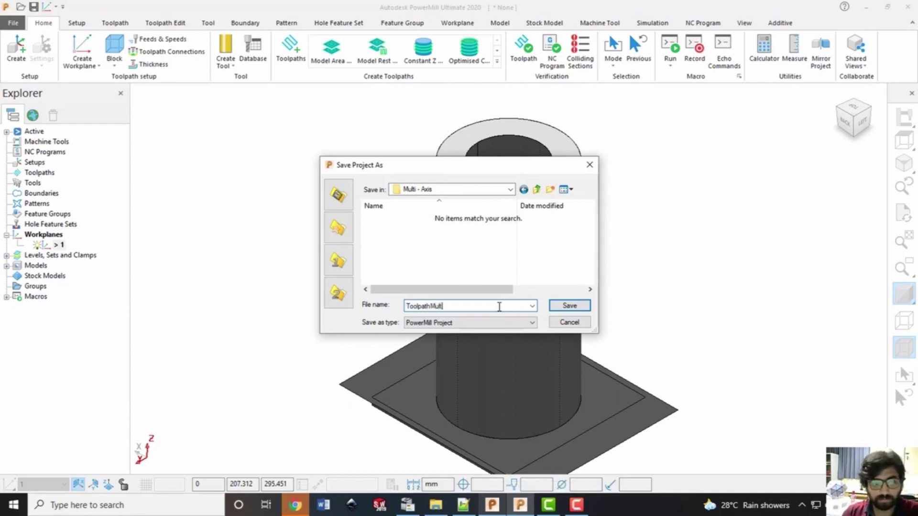
type("A")
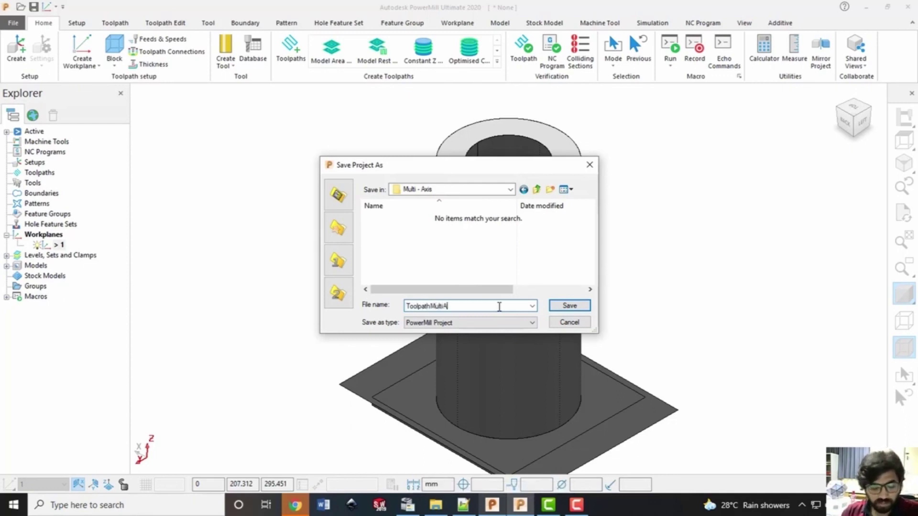
type("xis")
key("Return")
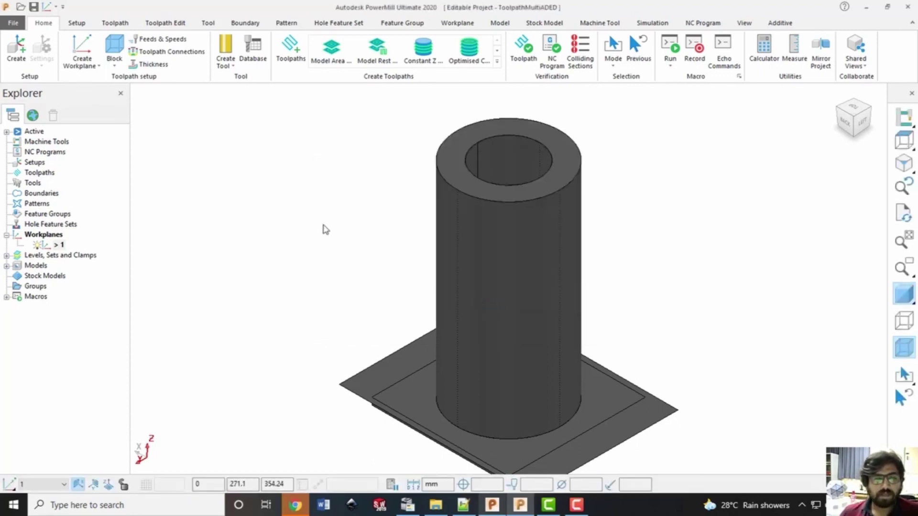
Expand the models and levels, and check what the Surfaces level contains by hiding it and showing it again
left_click(6, 266)
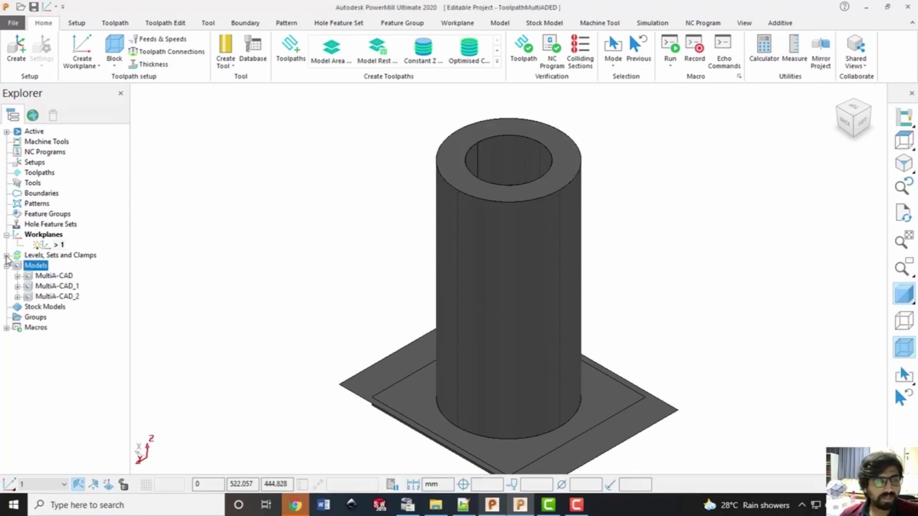
left_click(6, 255)
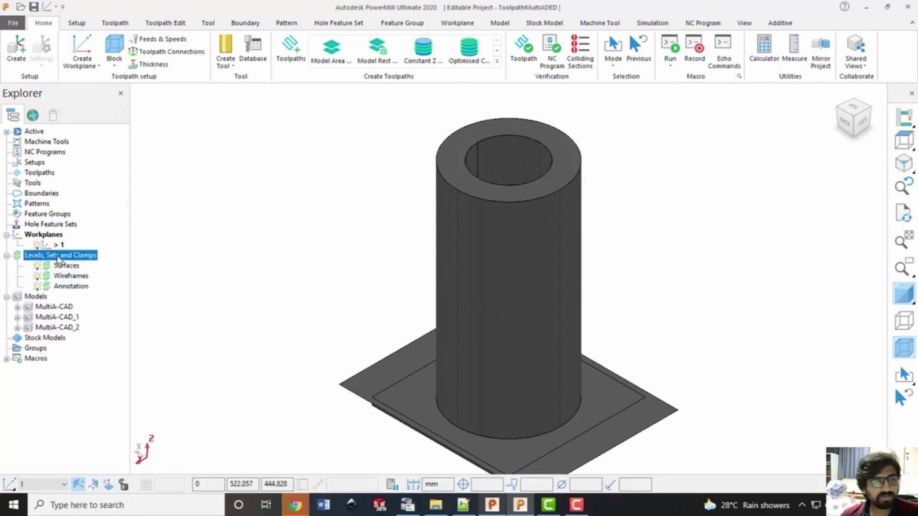
left_click(38, 268)
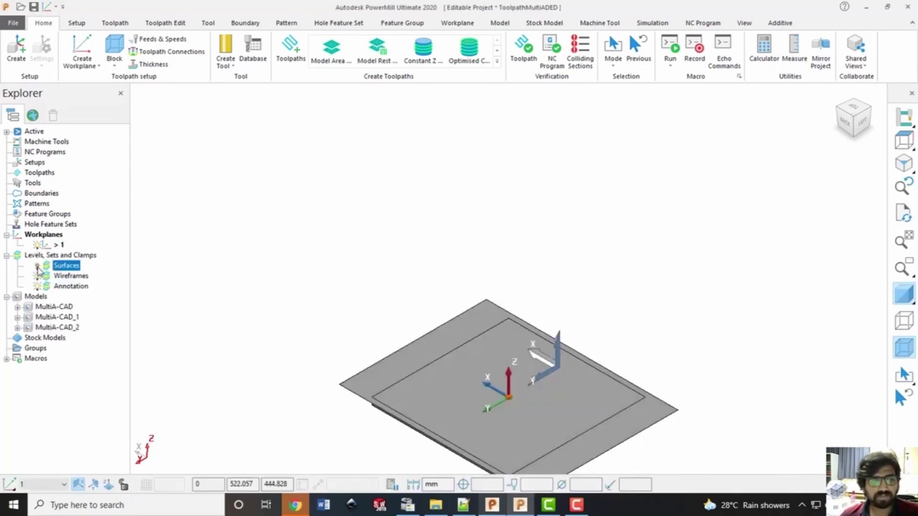
left_click(38, 268)
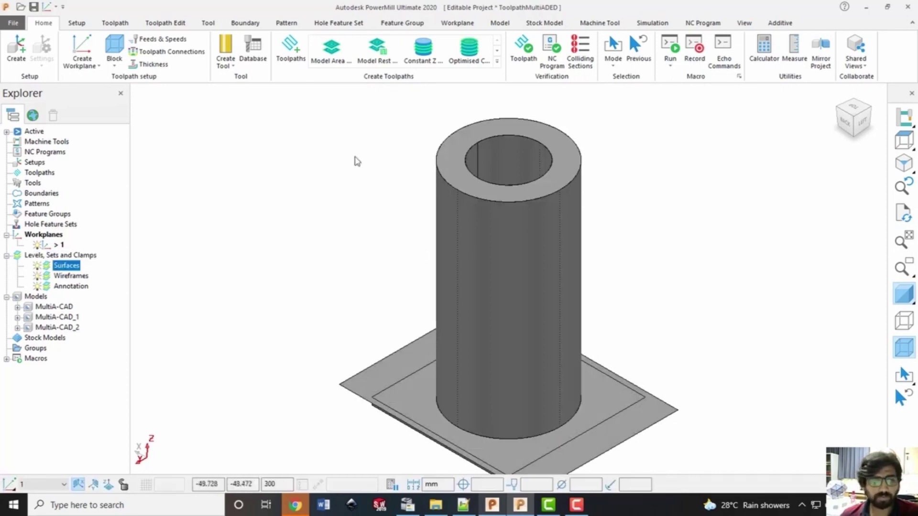
Rename the Surfaces level as Center
left_click(62, 266)
right_click(60, 268)
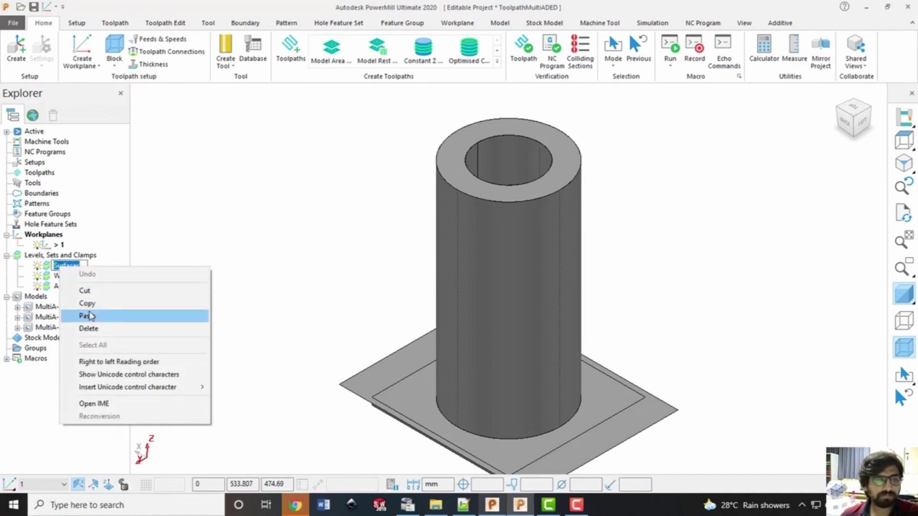
left_click(265, 225)
left_click(71, 276)
left_click(79, 266)
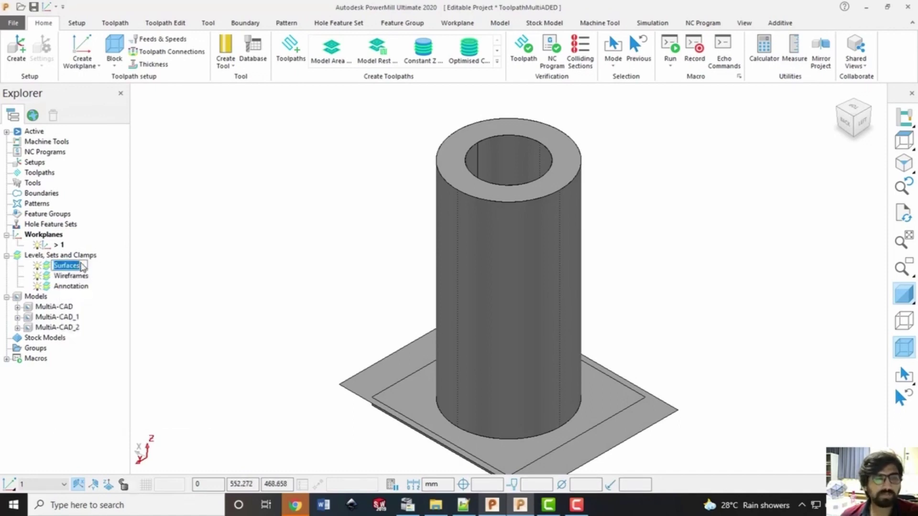
type("C")
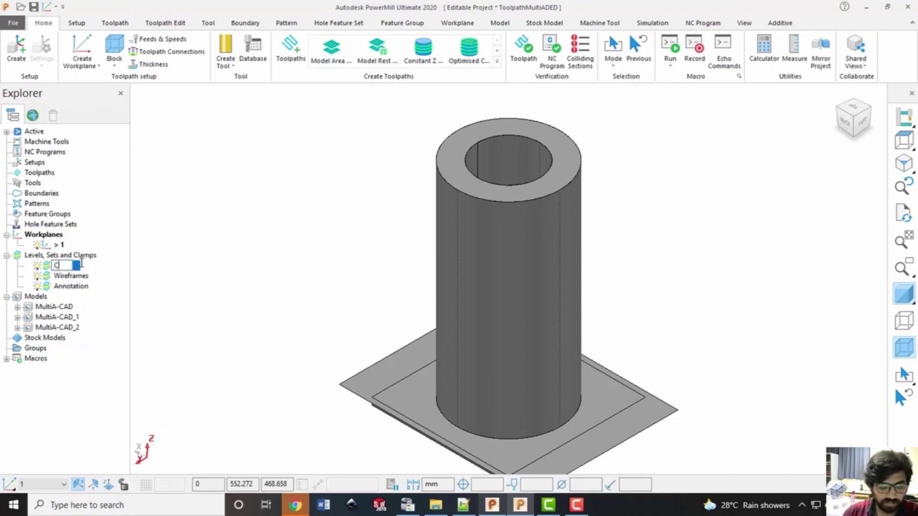
type("enter")
key("Return")
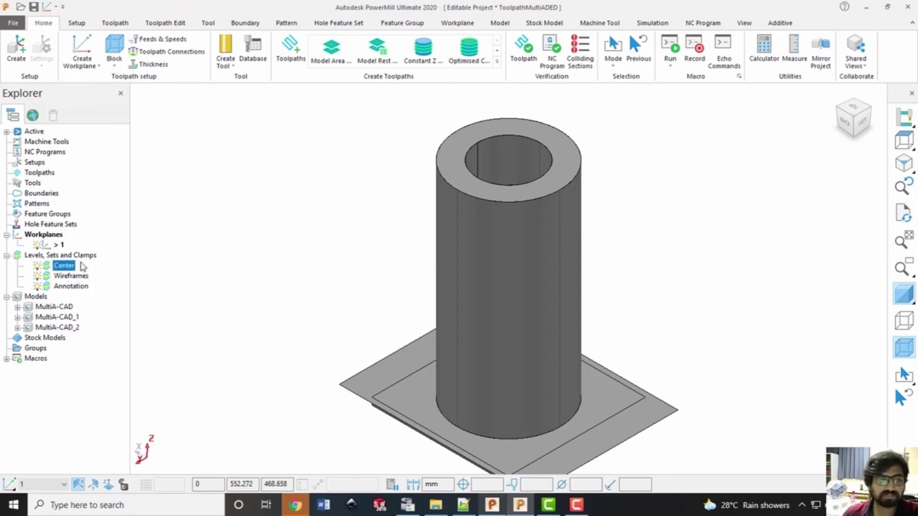
Rename the Wireframes level as Substrate
left_click(72, 276)
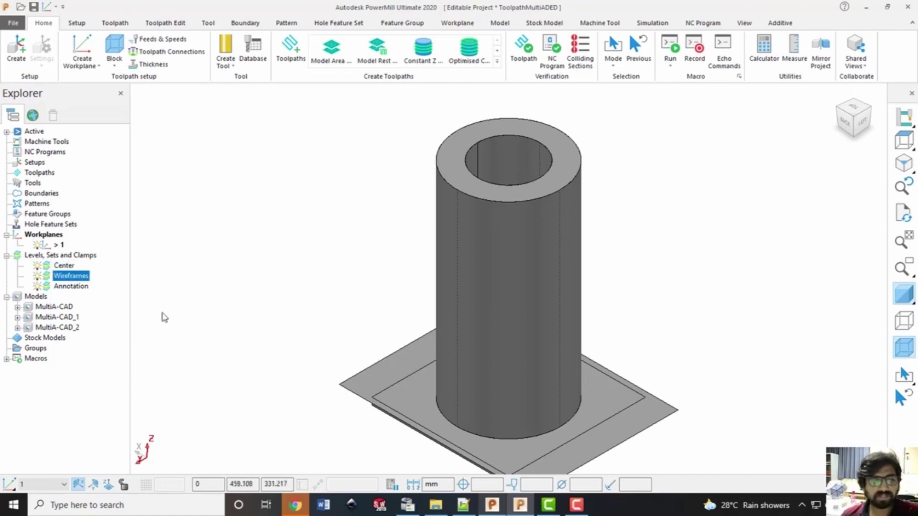
left_click(39, 277)
left_click(38, 277)
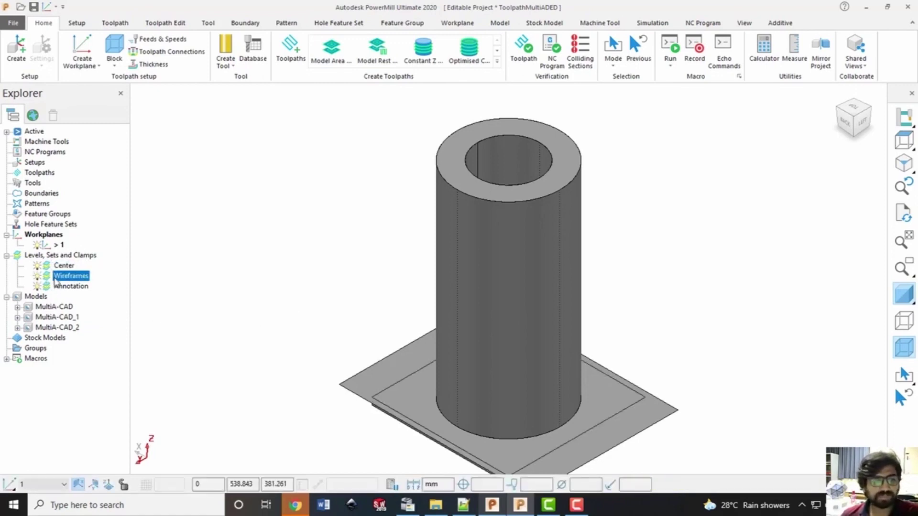
right_click(54, 277)
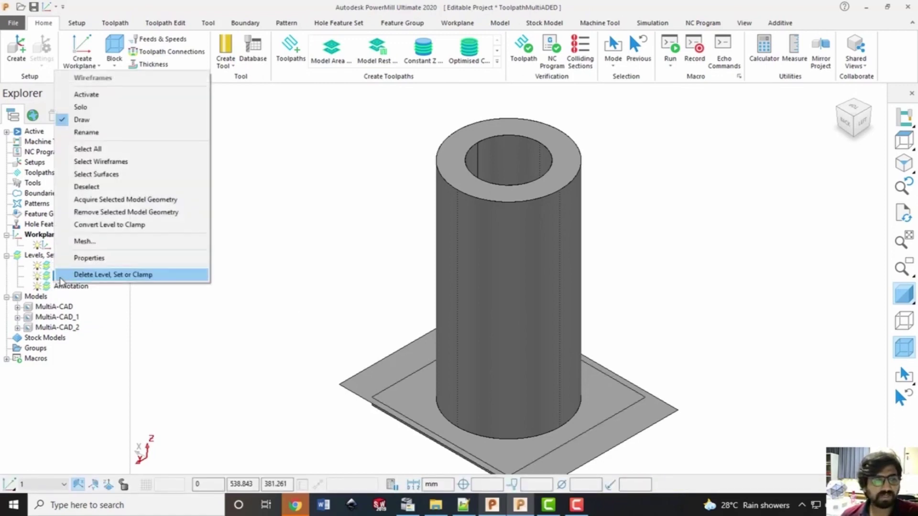
left_click(119, 132)
type("Substrate")
key("Return")
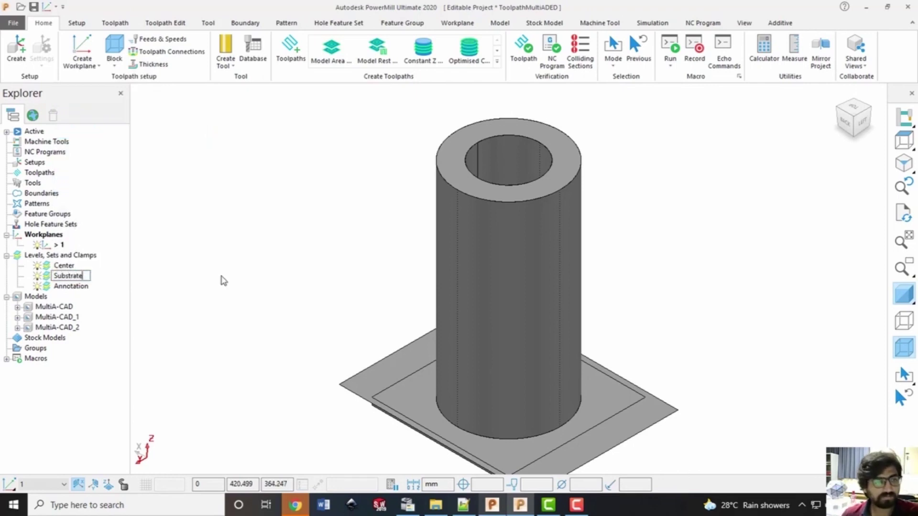
Rename the Annotation level as Slicing Plane1 and save the project
left_click(70, 287)
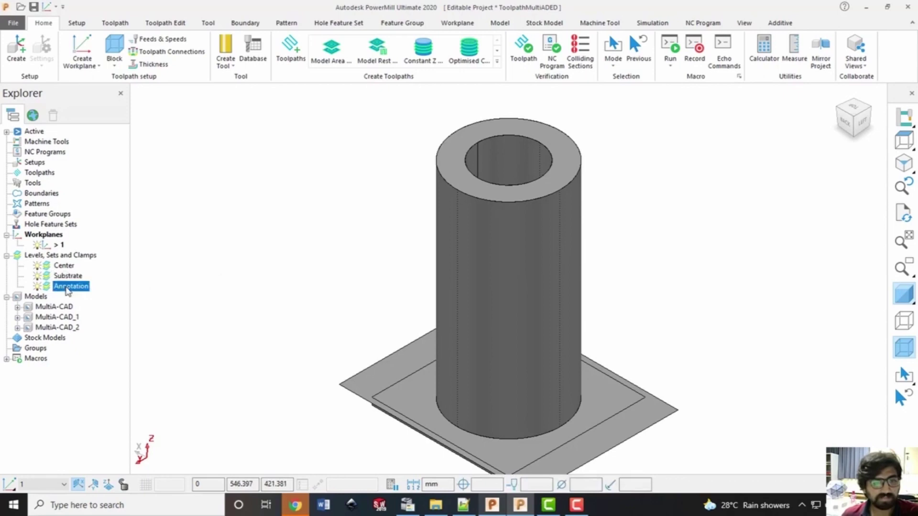
right_click(68, 289)
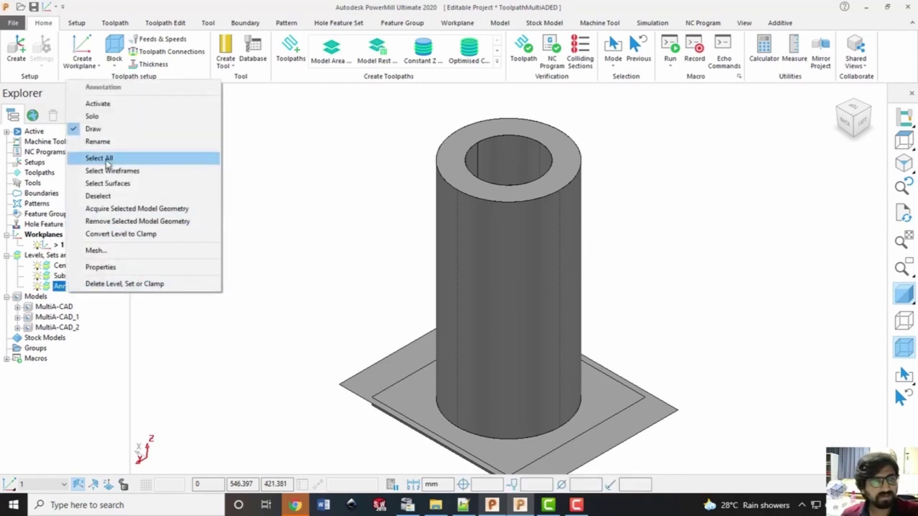
left_click(98, 141)
type("Slicing Plane1")
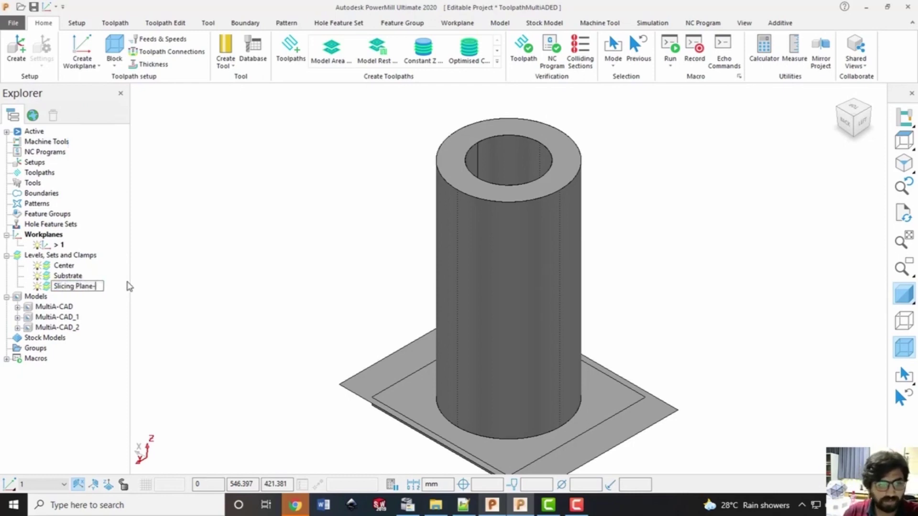
key("Return")
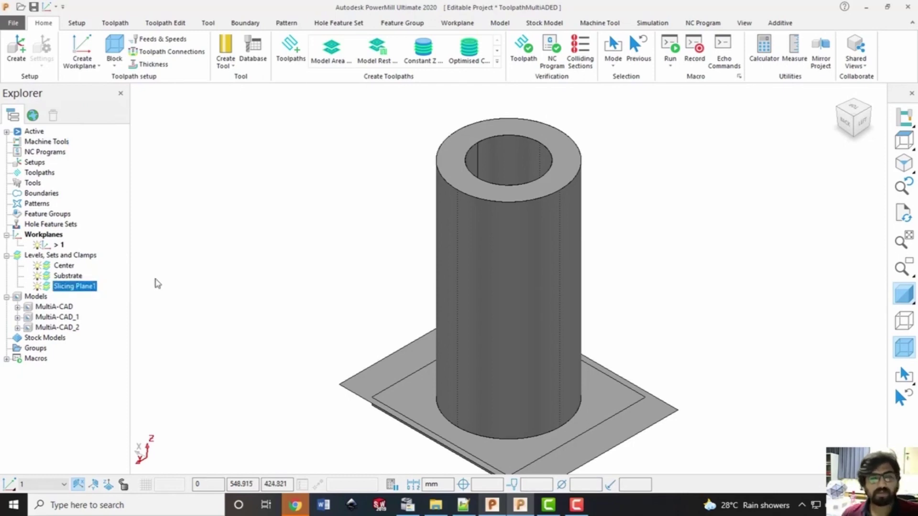
key("ctrl+s")
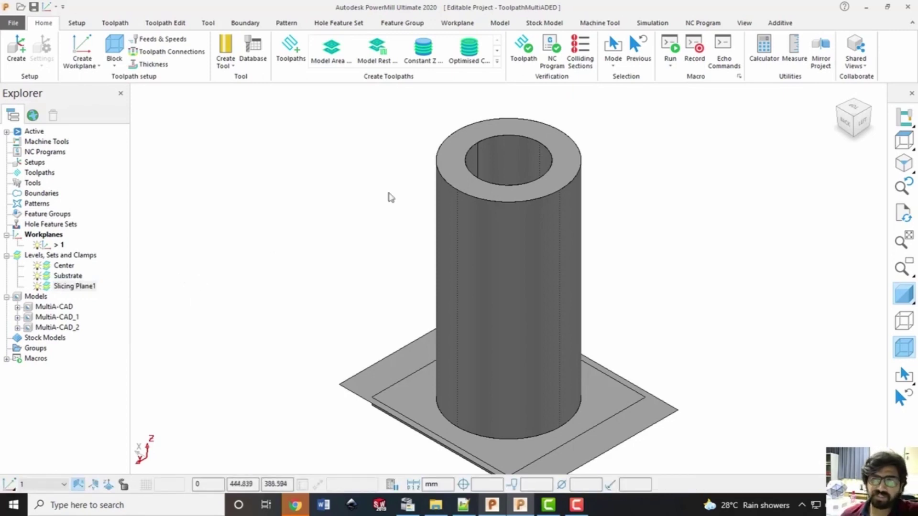
Start an additive Feature Construction toolpath with a Plane base that uses the Slicing Plane1 level as its surfaces
left_click(788, 28)
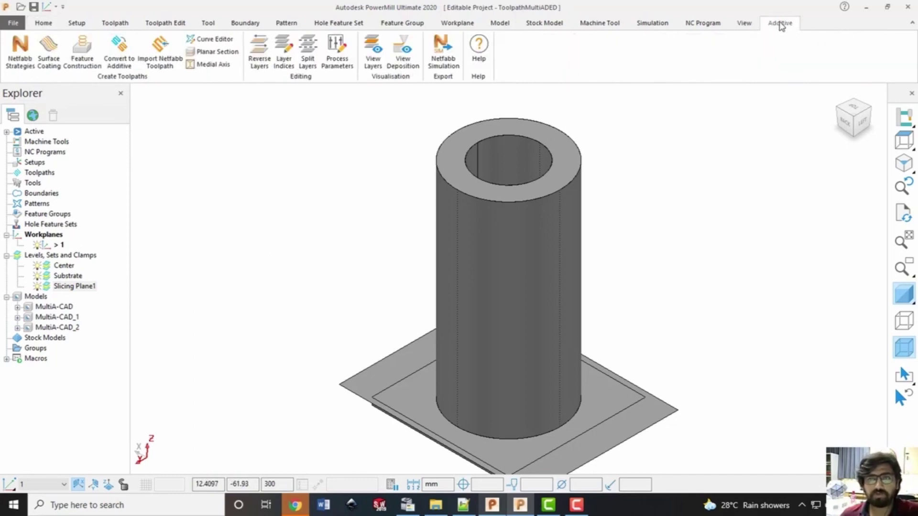
left_click(83, 53)
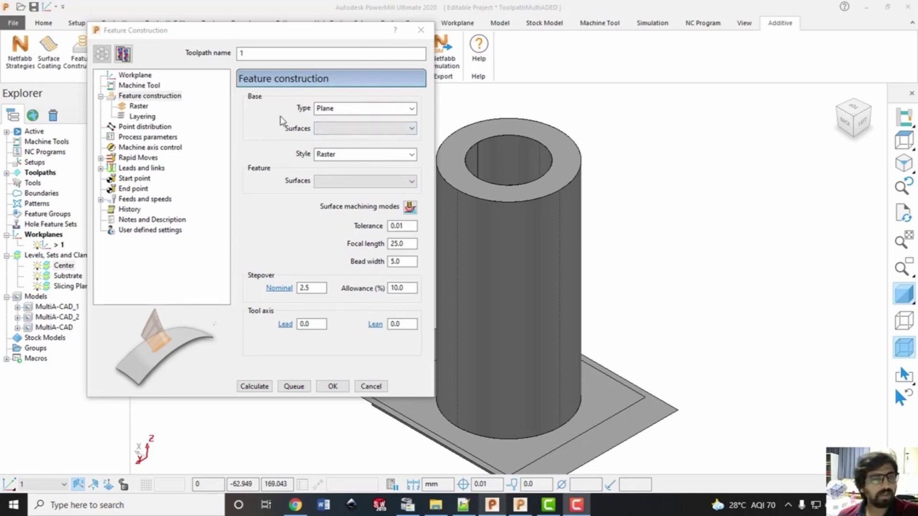
left_click(345, 110)
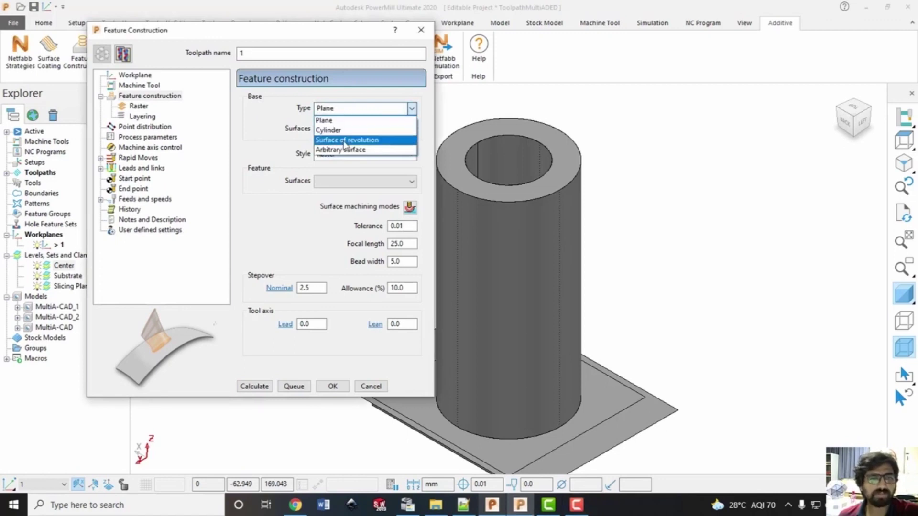
left_click(373, 113)
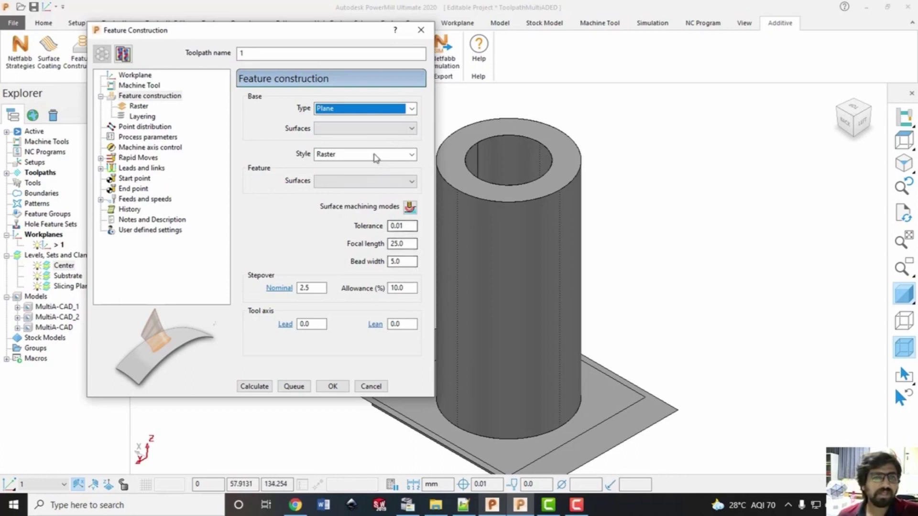
left_click(385, 128)
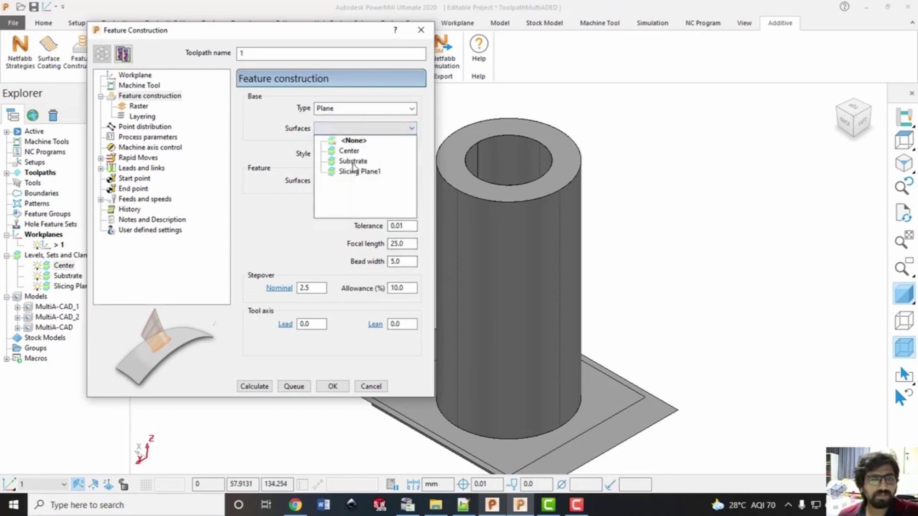
left_click(353, 171)
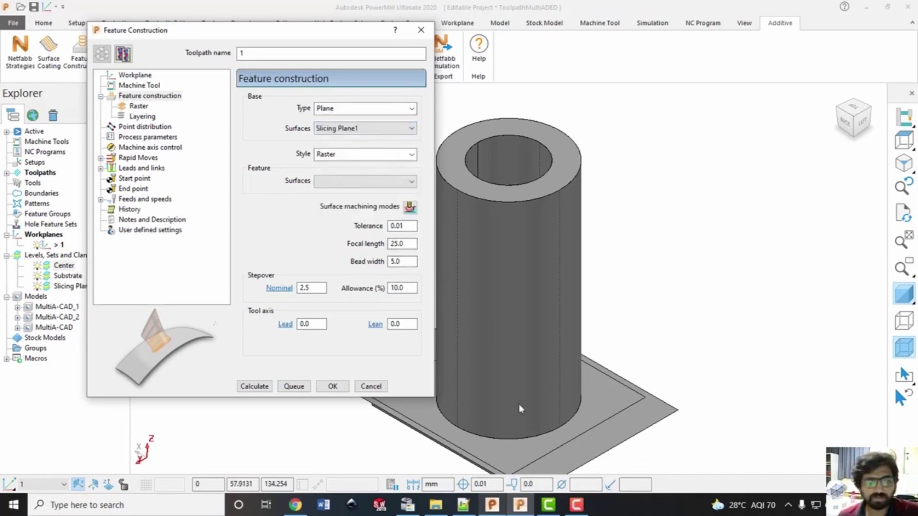
Set the construction style to Offset and choose the Center level as the feature surfaces
left_click(345, 154)
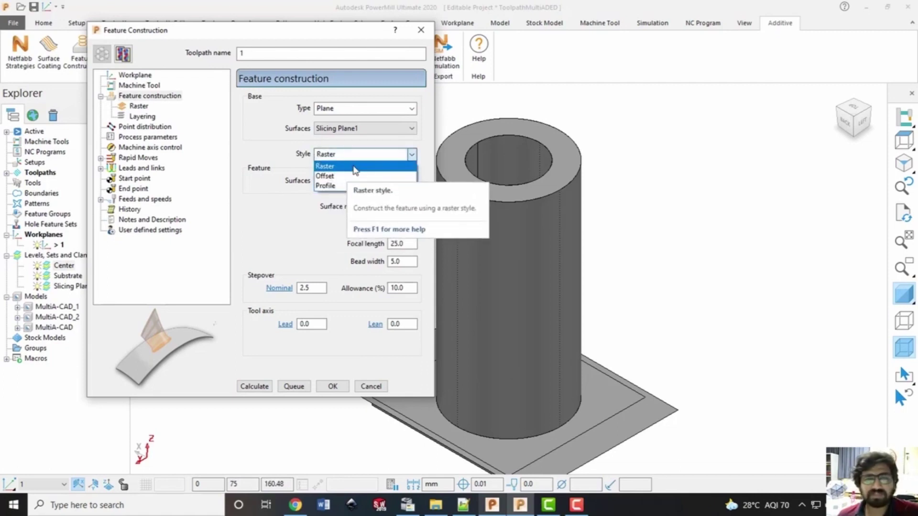
left_click(327, 176)
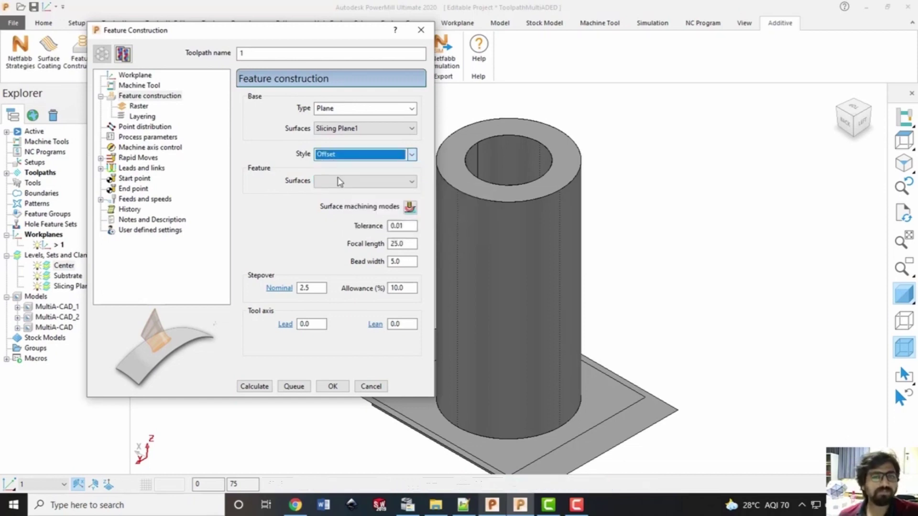
left_click(368, 181)
left_click(275, 199)
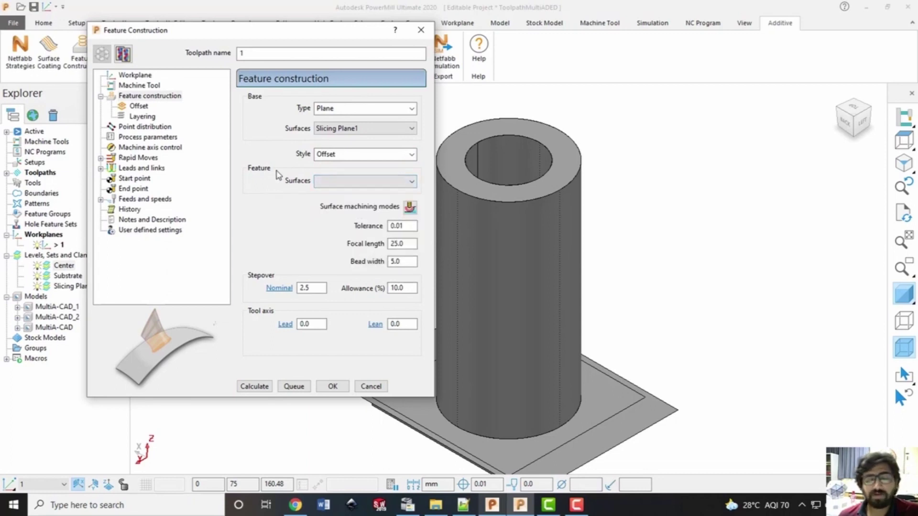
left_click(349, 182)
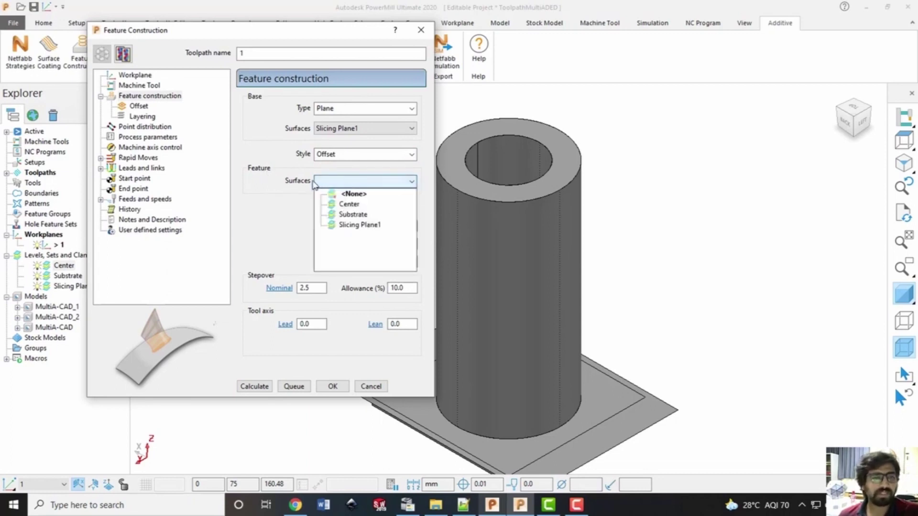
left_click(348, 204)
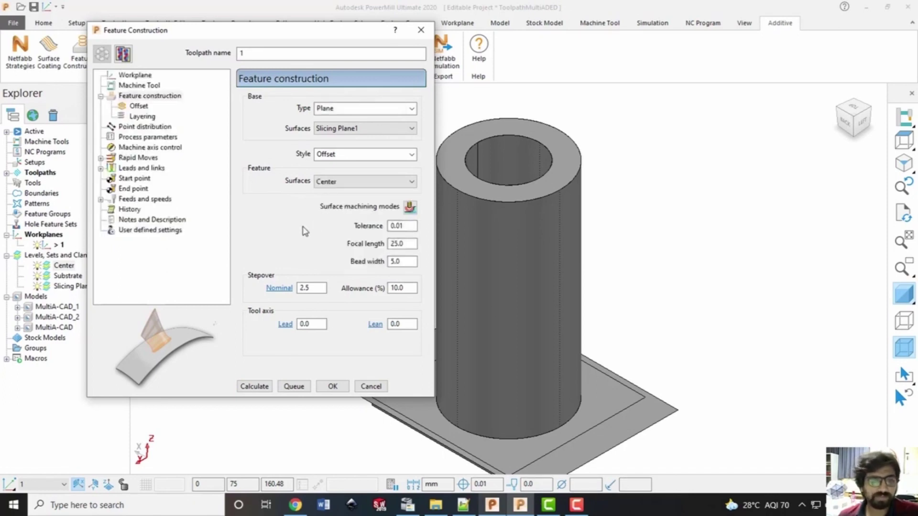
Review the focal length, bead width and nominal stepover, plus the drive curve and direction options of the Offset style
left_click(401, 243)
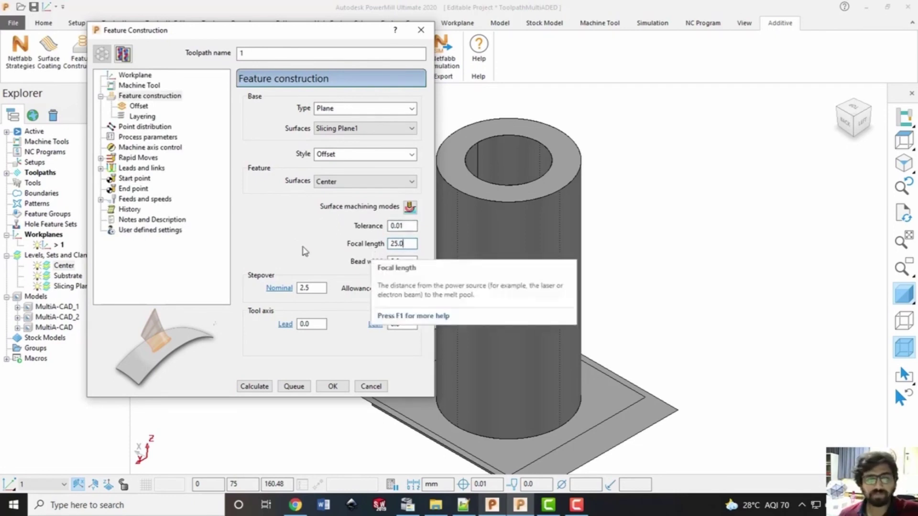
key("Tab")
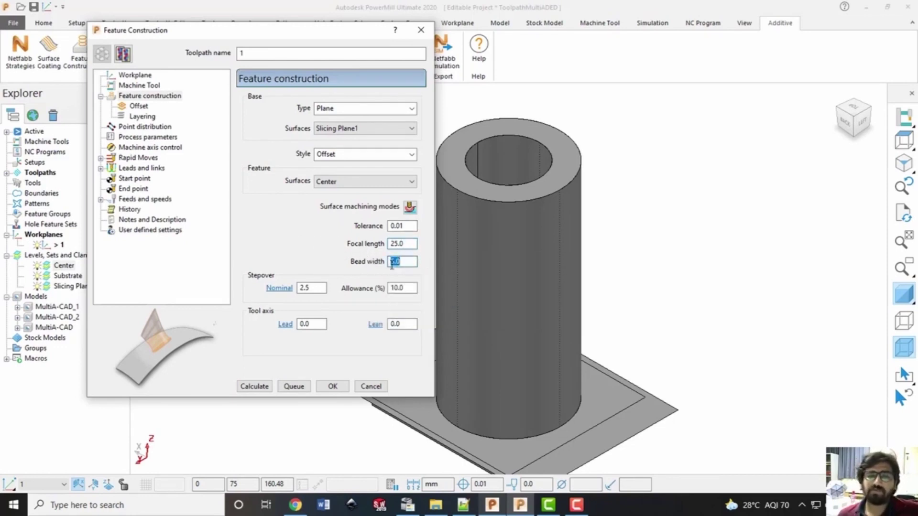
key("Tab")
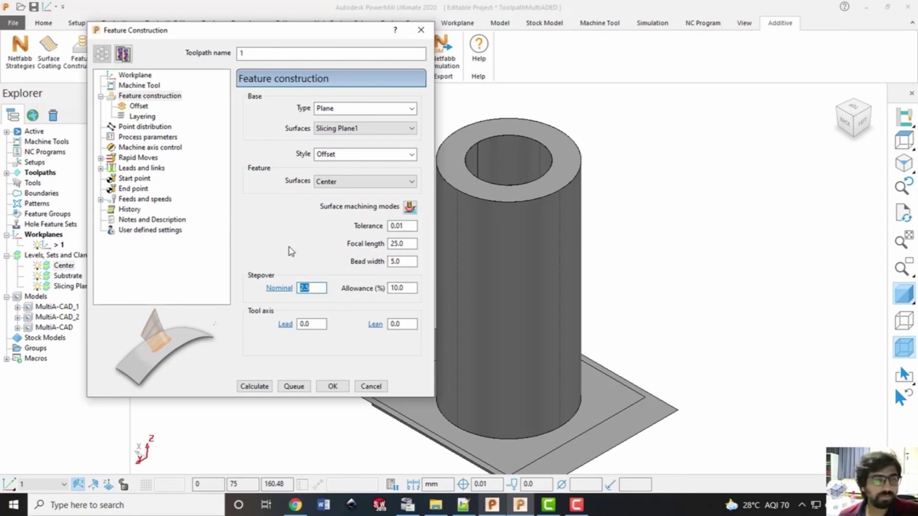
left_click(139, 106)
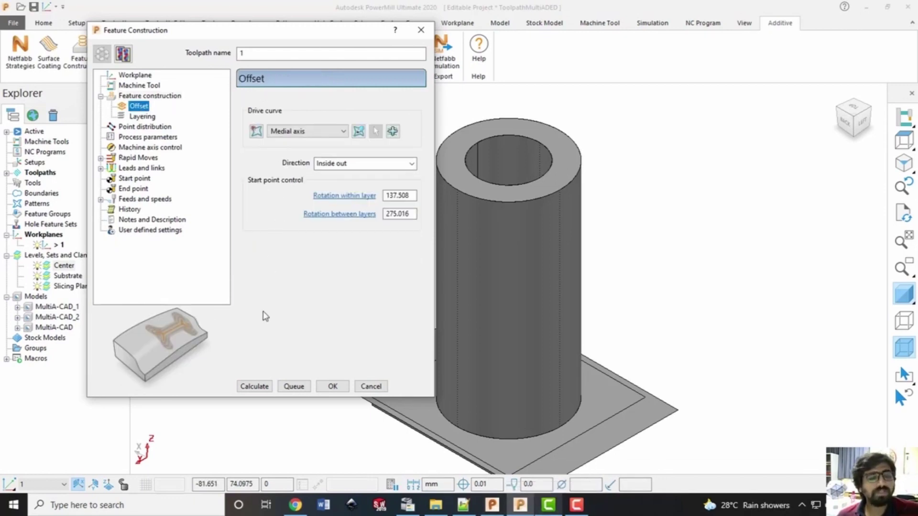
left_click(286, 134)
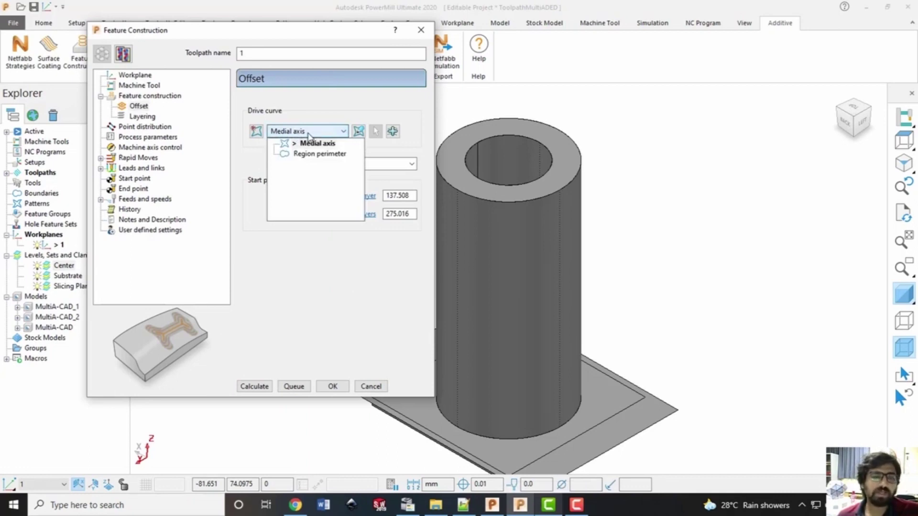
left_click(309, 136)
left_click(411, 164)
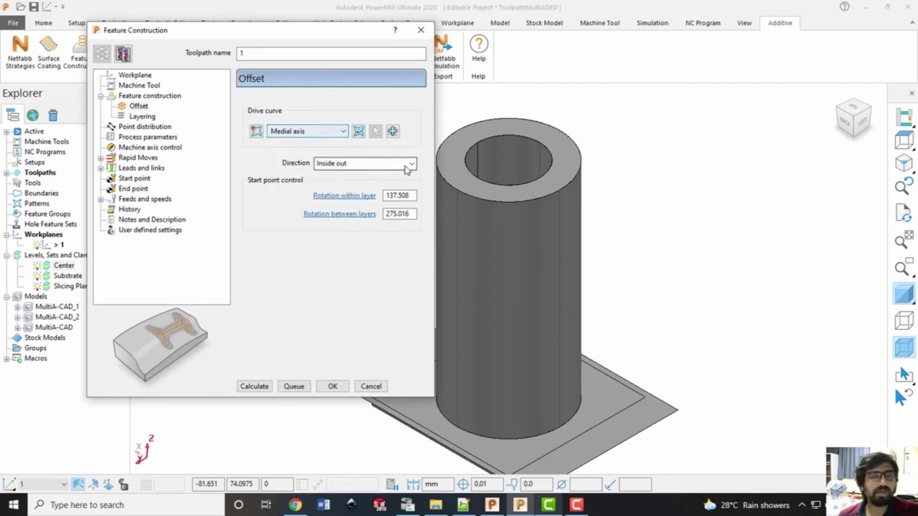
left_click(411, 165)
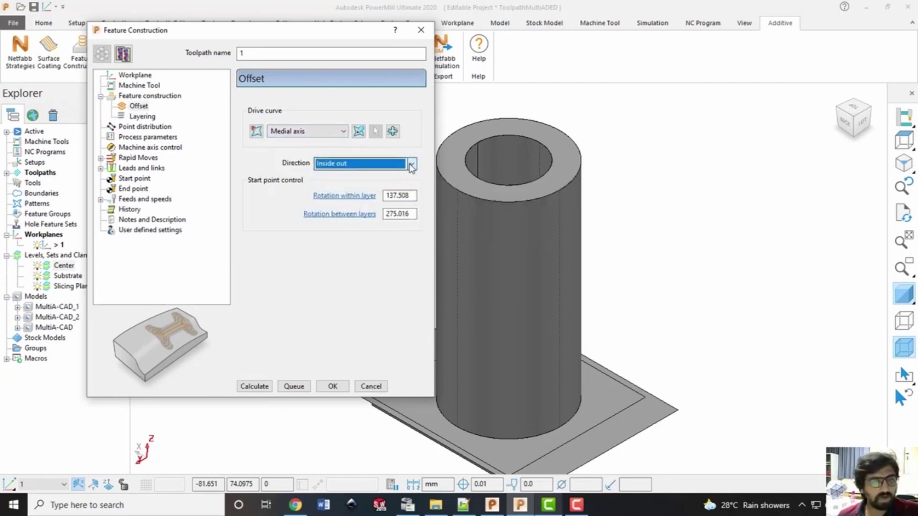
left_click(411, 165)
left_click(411, 165)
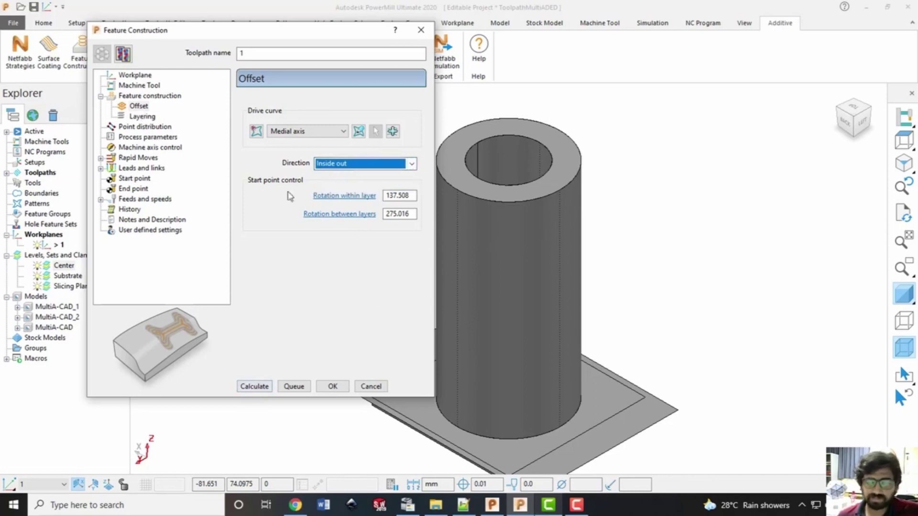
In the layering settings, keep the extent defined by Feature extent and set the default layer thickness to 20
left_click(143, 117)
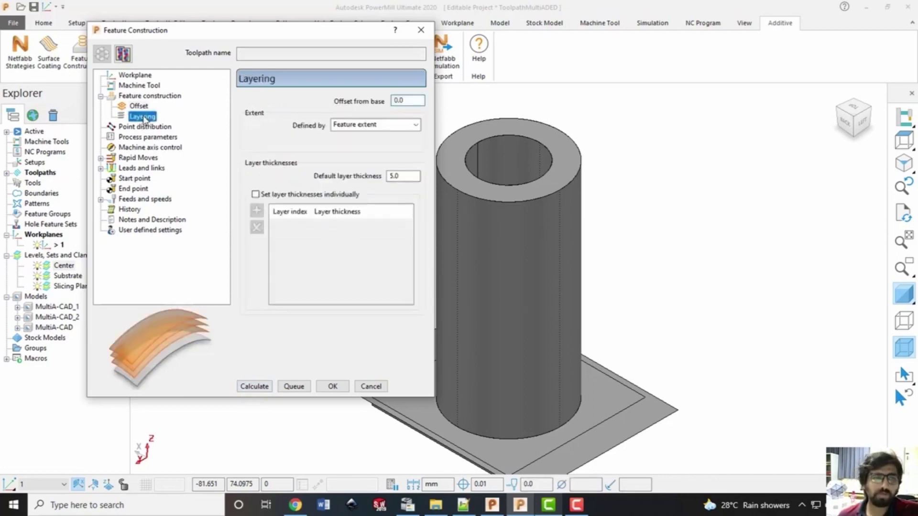
double_click(411, 100)
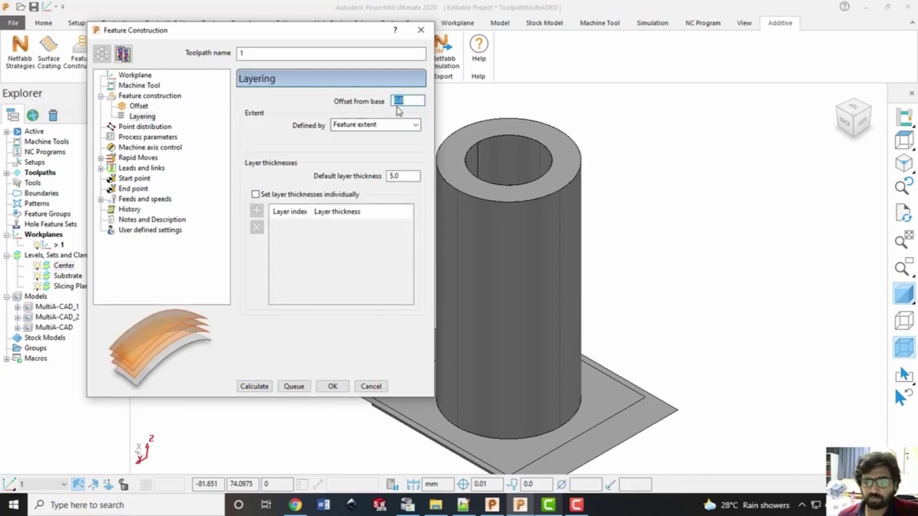
left_click(416, 126)
left_click(365, 157)
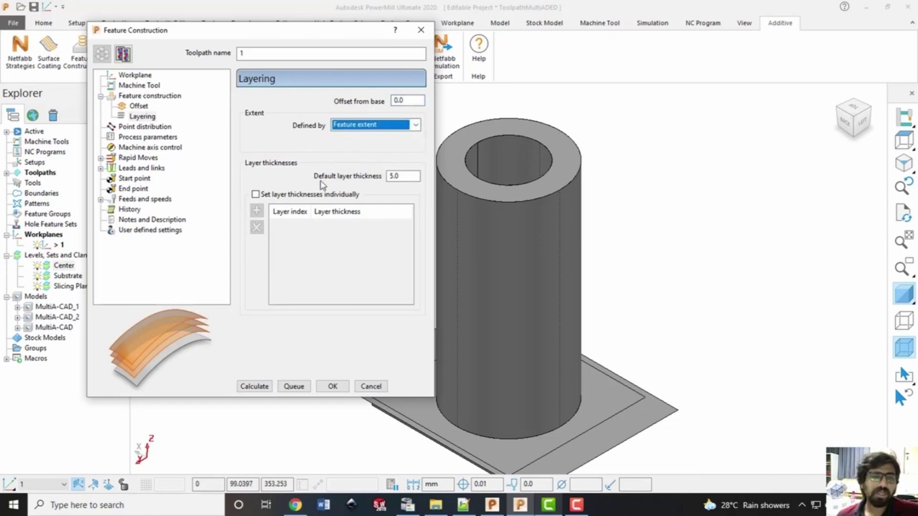
double_click(403, 177)
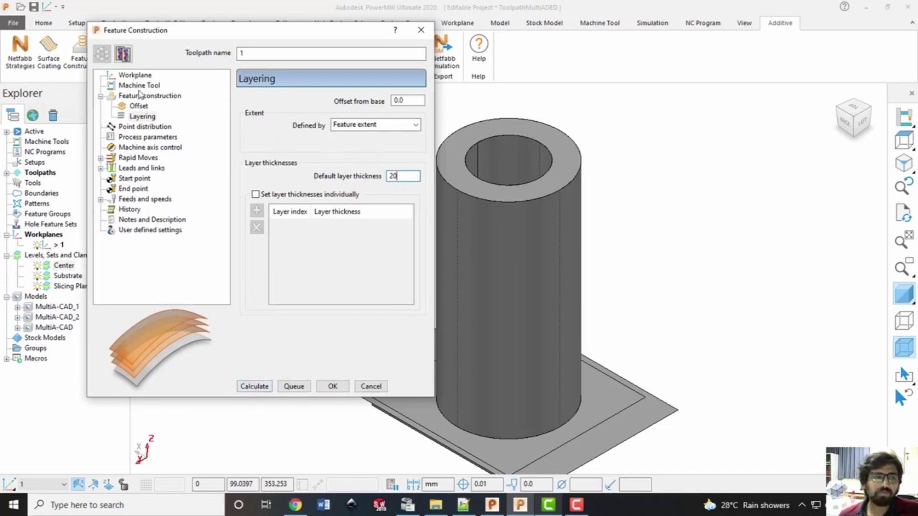
Look through the point distribution, process parameters and machine axis control settings, and return to the main feature construction settings
left_click(129, 128)
left_click(137, 138)
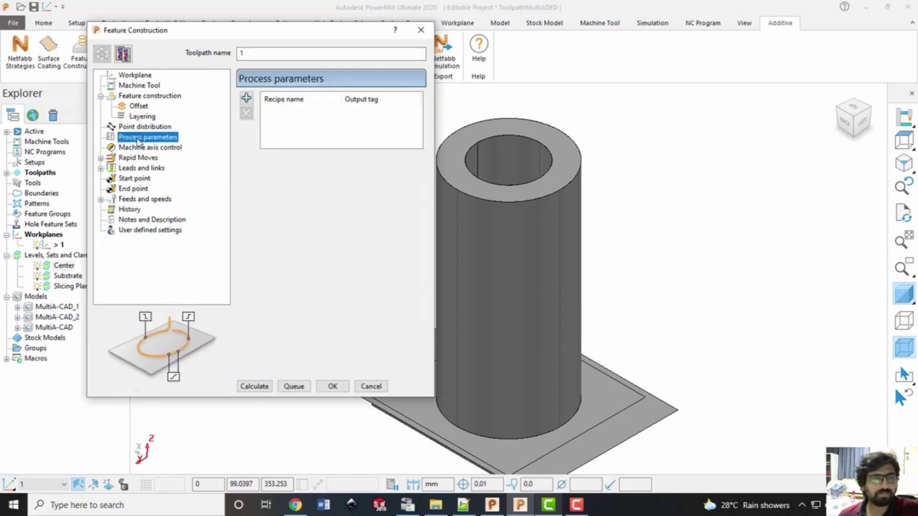
left_click(140, 148)
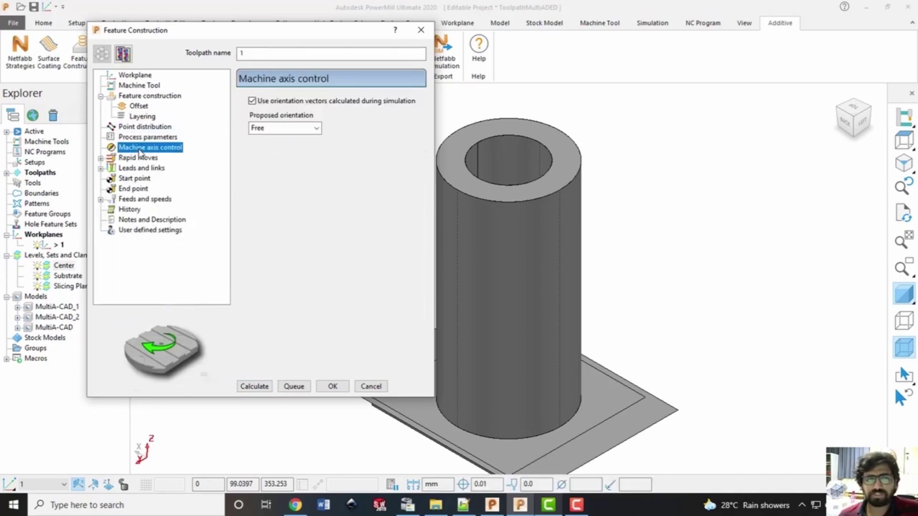
left_click(141, 106)
left_click(150, 96)
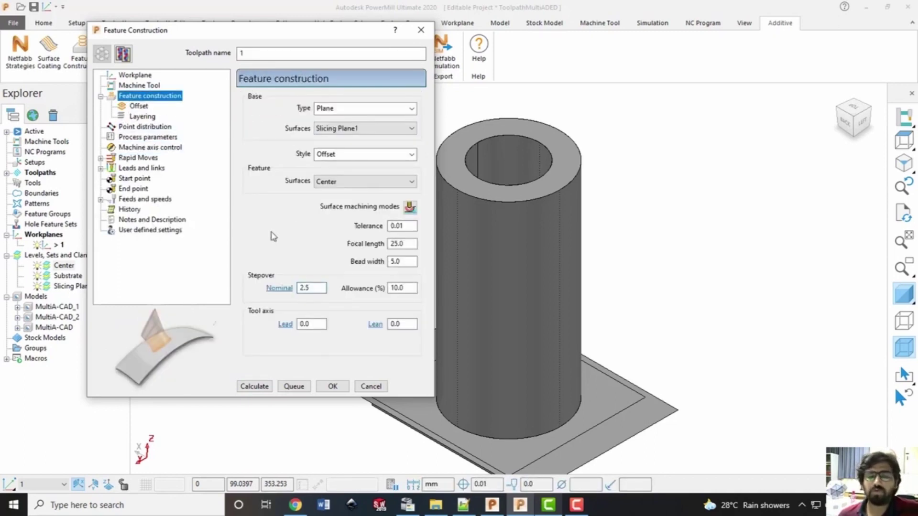
Calculate the Offset-style Feature Construction toolpath, close its settings and hide the Center level
left_click(248, 389)
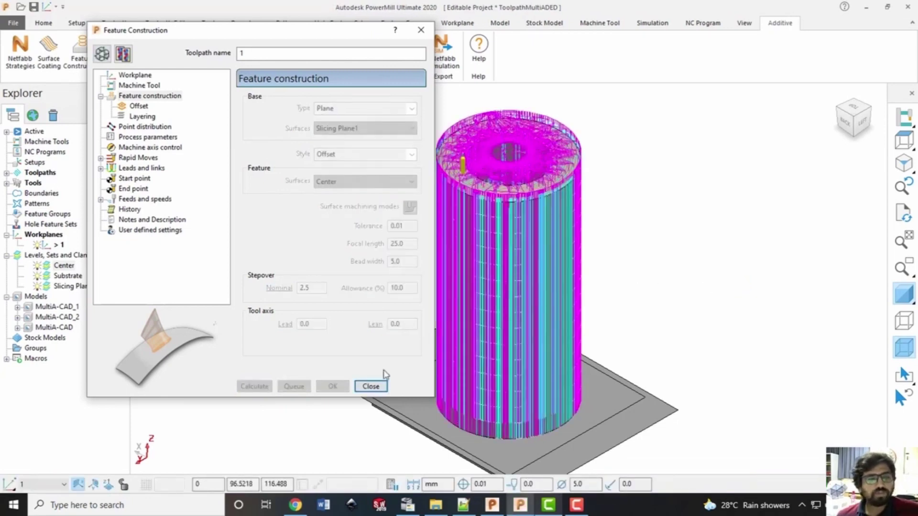
left_click(371, 386)
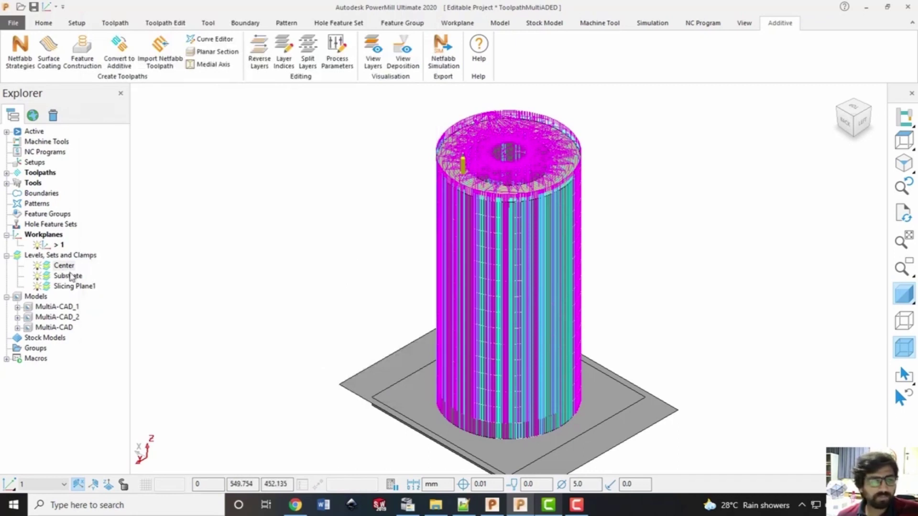
left_click(38, 267)
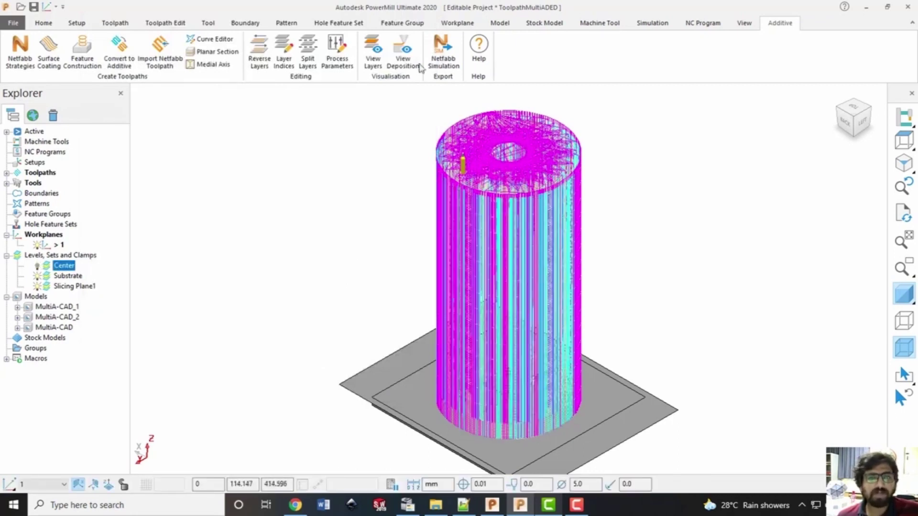
Hide the toolpath's links and leads and examine the remaining deposition passes in 3D and from above
left_click(114, 22)
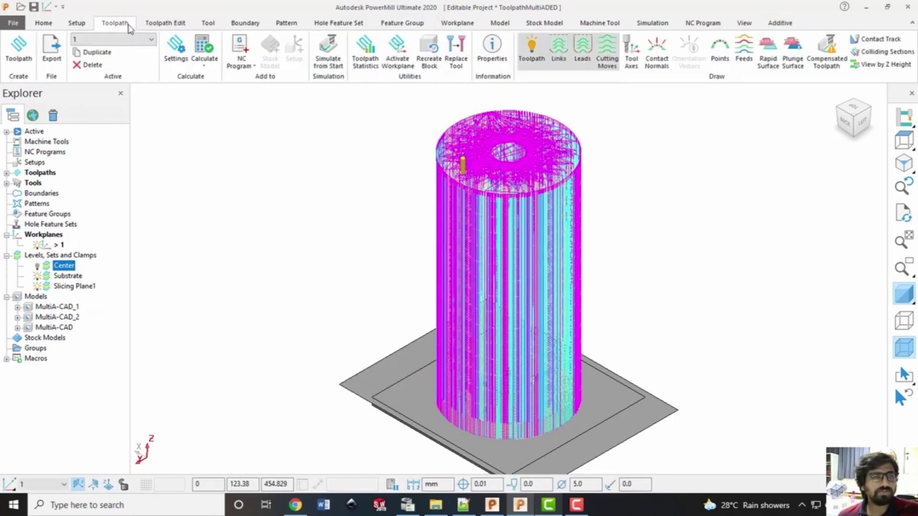
left_click(583, 58)
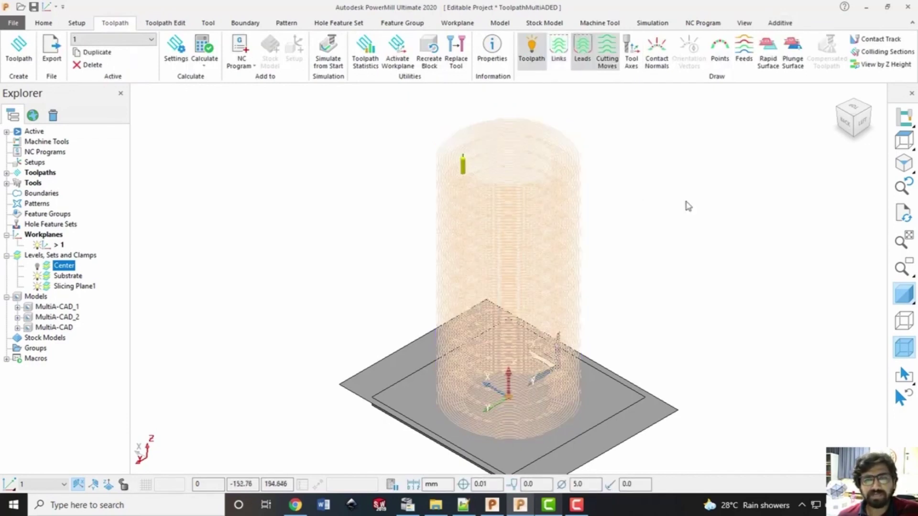
middle_click_drag(647, 208, 738, 184)
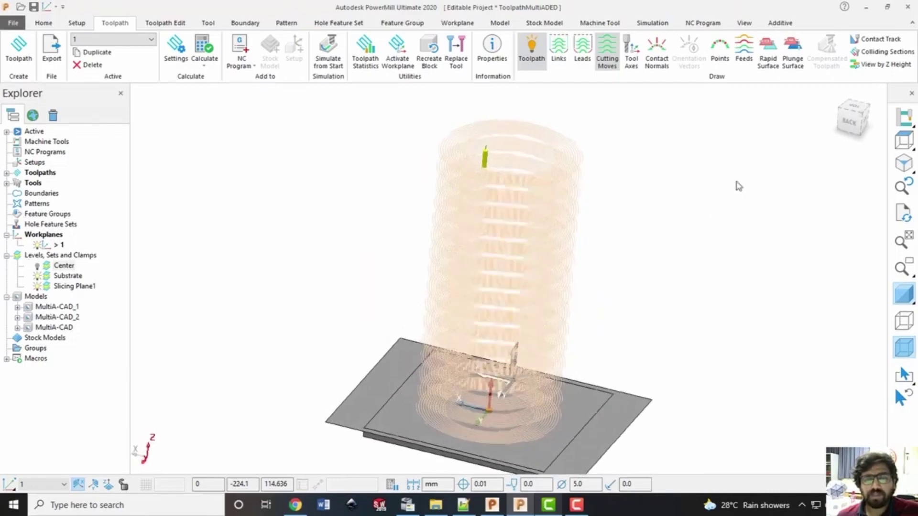
left_click(852, 109)
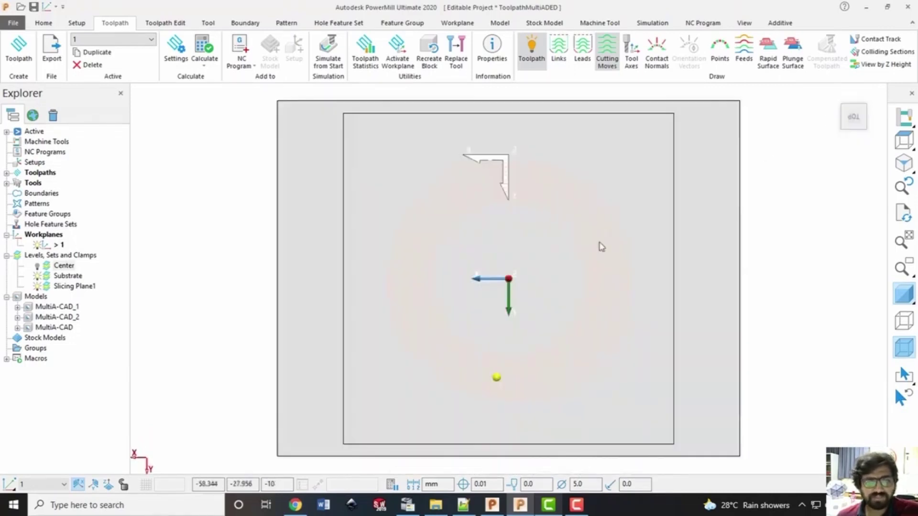
middle_click_drag(576, 297, 607, 248)
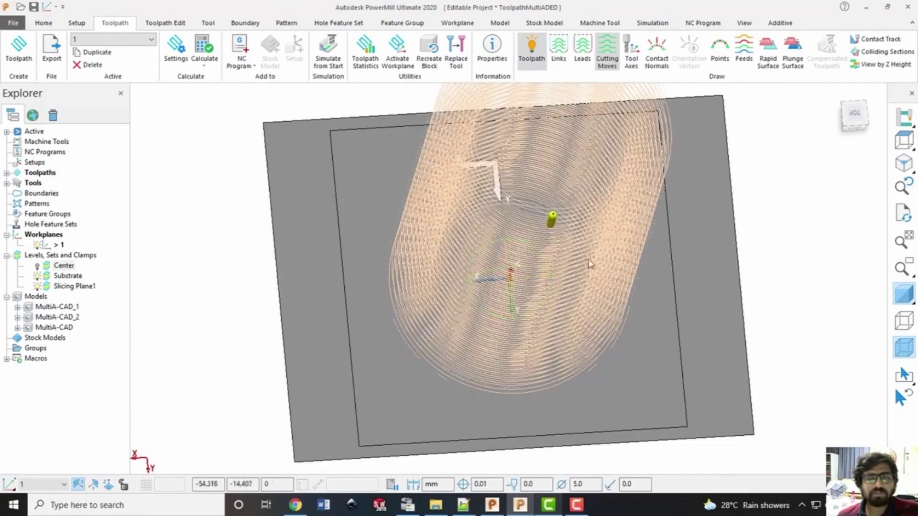
left_click(855, 114)
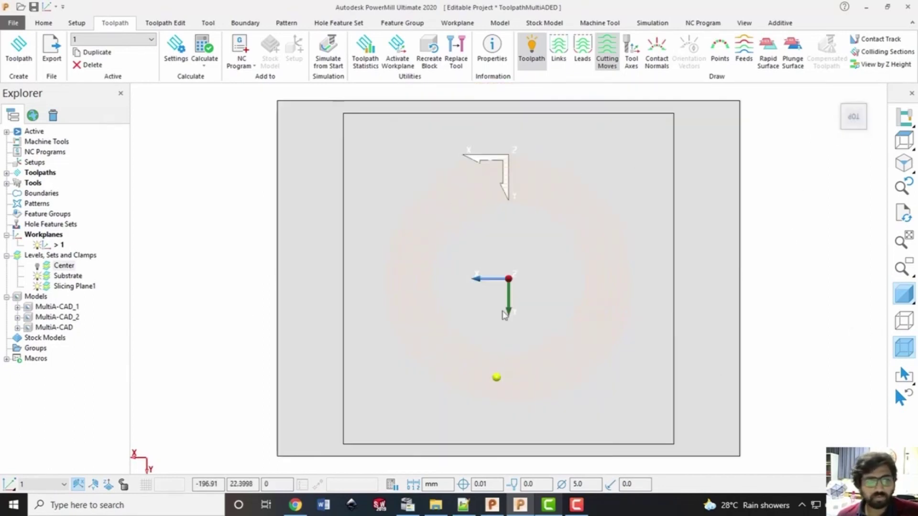
Hide the Substrate and Slicing Plane1 levels so only the toolpath and workplane are displayed
left_click(37, 277)
left_click(38, 285)
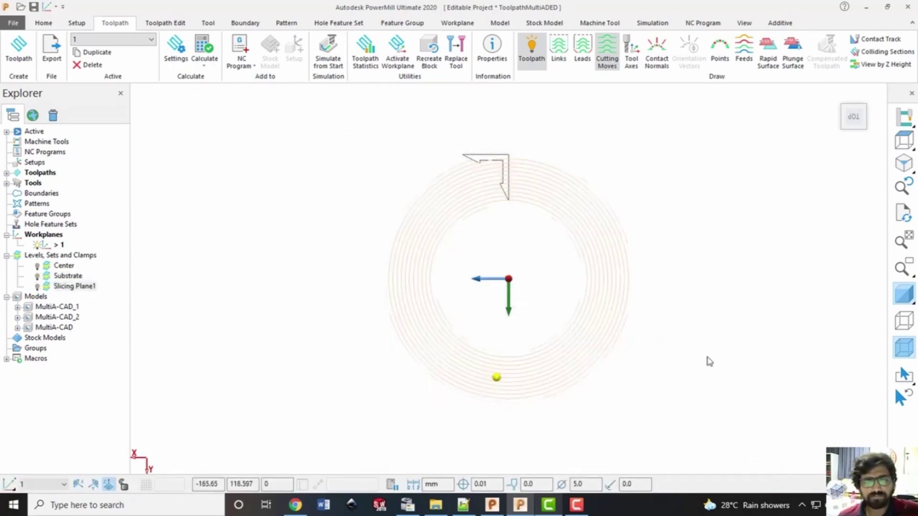
middle_click_drag(703, 296, 721, 272)
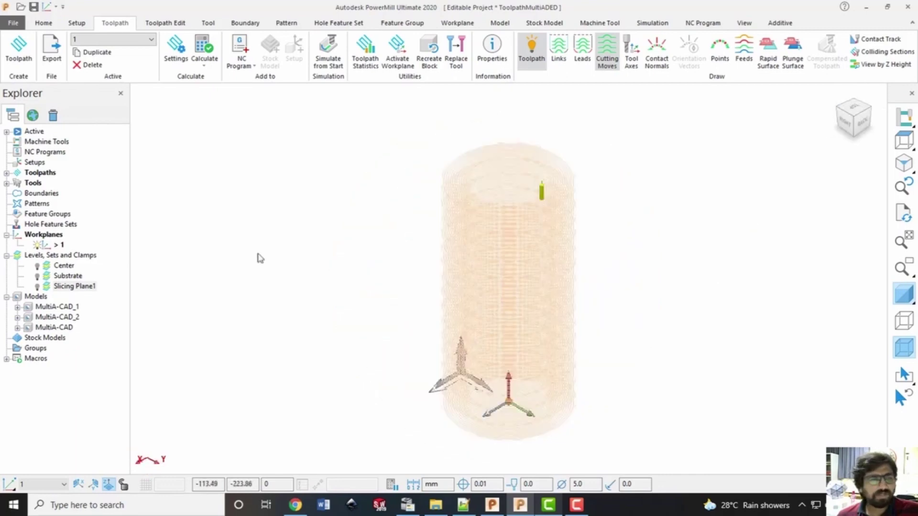
Simulate the Offset toolpath from the start and view its deposition using the additive visualisation
left_click(6, 173)
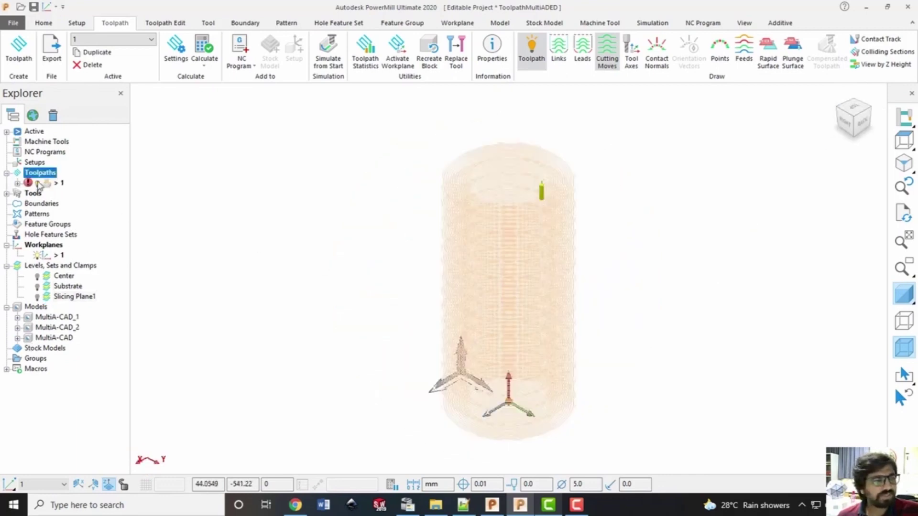
right_click(58, 183)
left_click(165, 101)
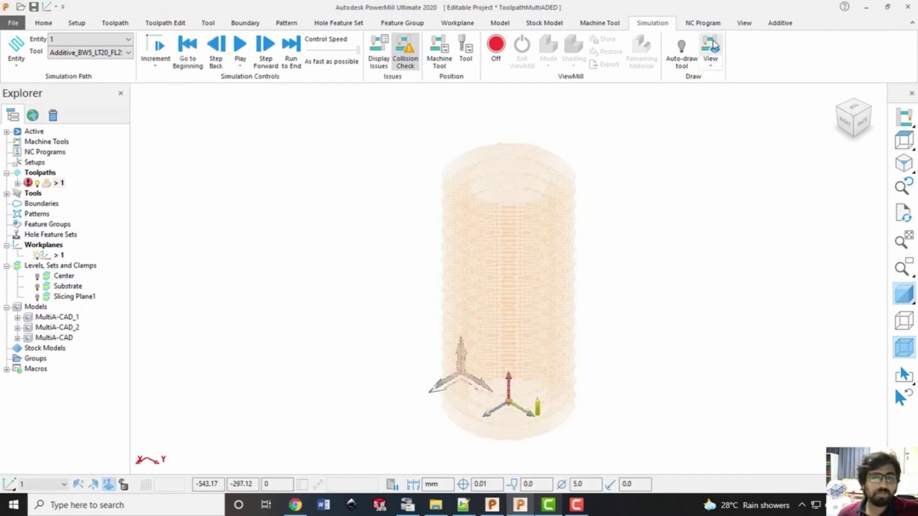
left_click(778, 24)
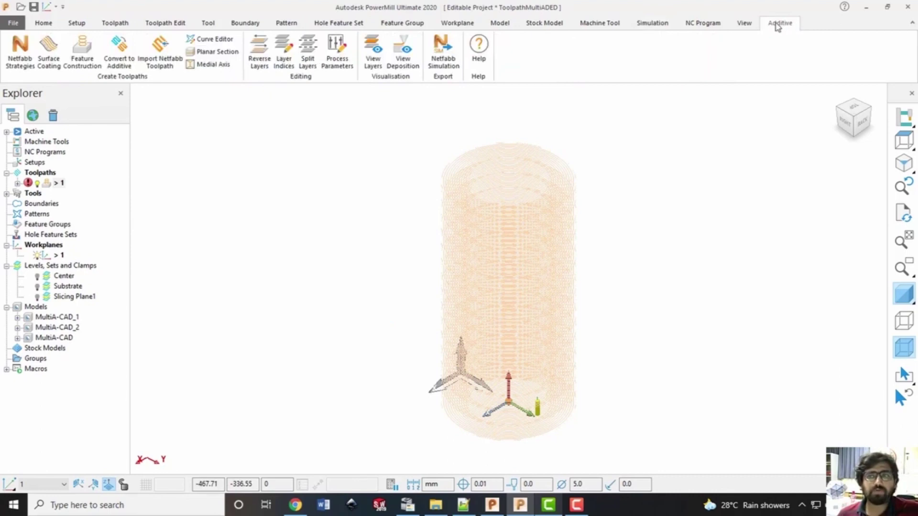
left_click(407, 67)
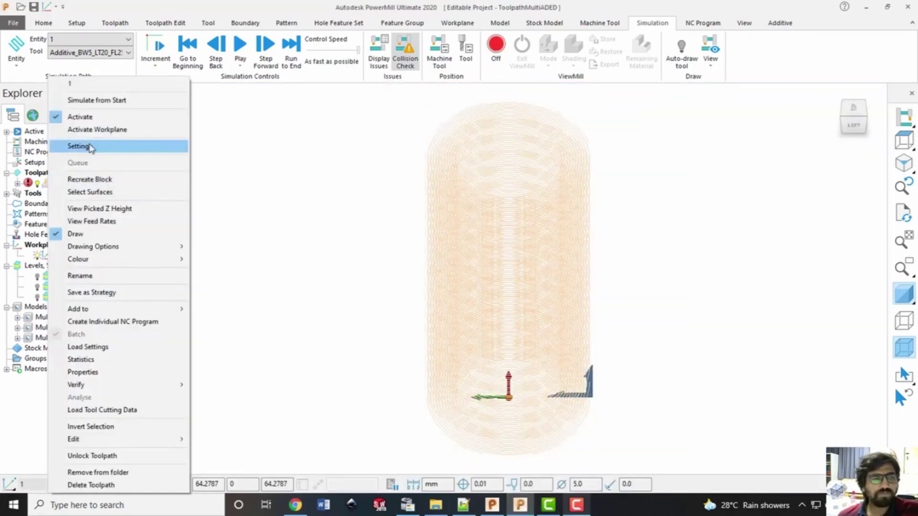
Reopen the settings of toolpath 1 for editing and set the construction style to Raster
left_click(334, 266)
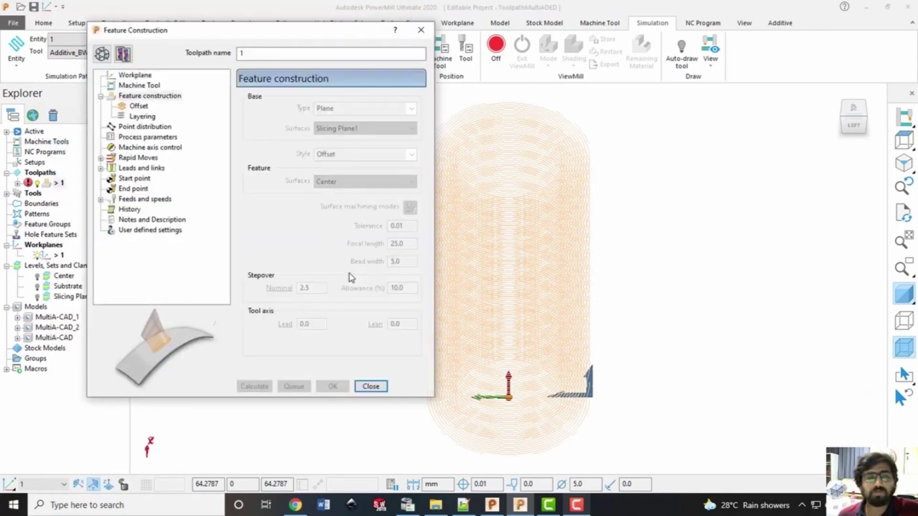
left_click(411, 154)
left_click(334, 168)
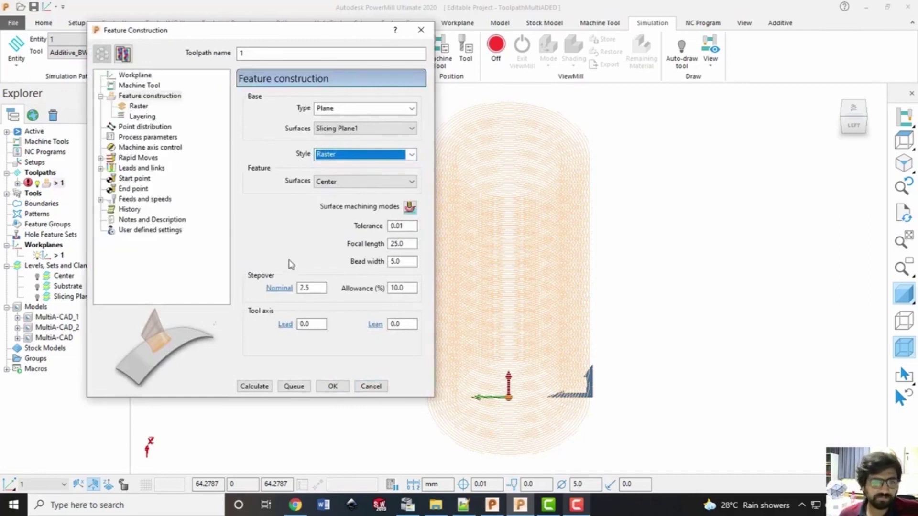
Set the raster ordering to One way, start corner Lower left, angle 45 and rotation angle 20, and recalculate the toolpath
left_click(138, 106)
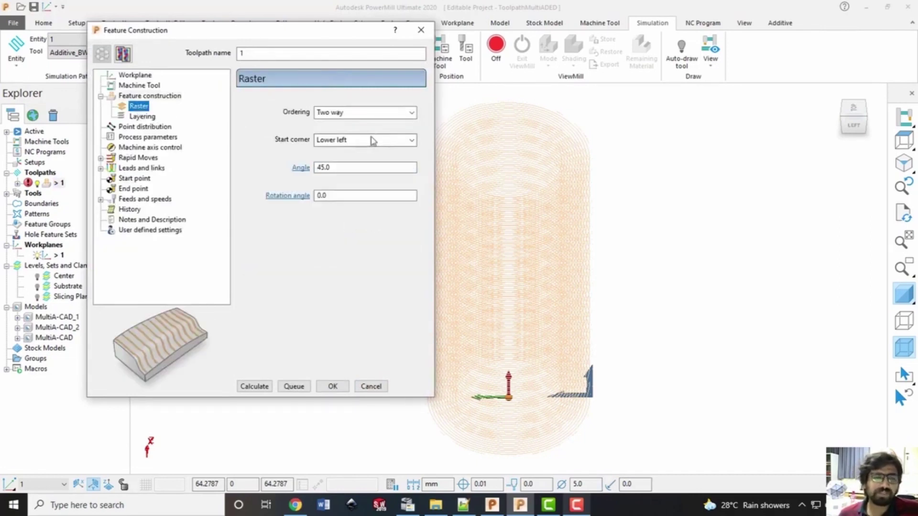
left_click(336, 114)
left_click(336, 114)
left_click(331, 126)
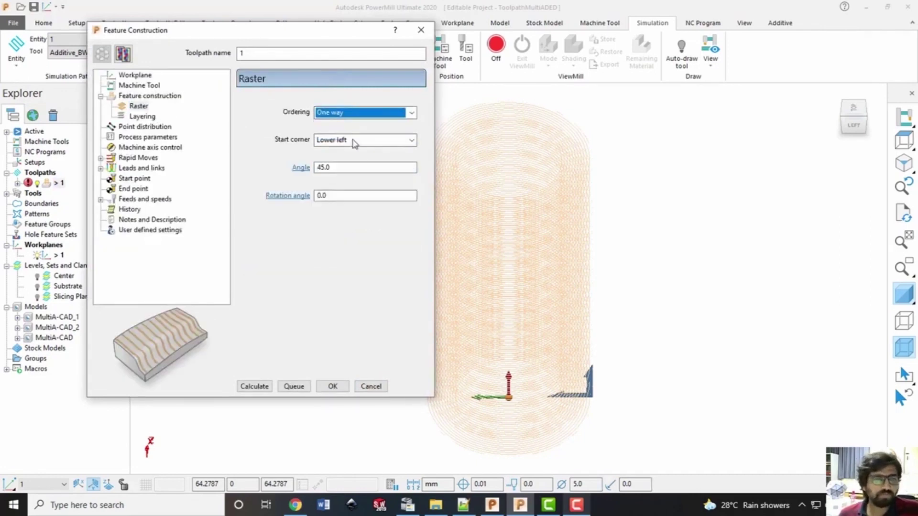
left_click(354, 140)
left_click(354, 143)
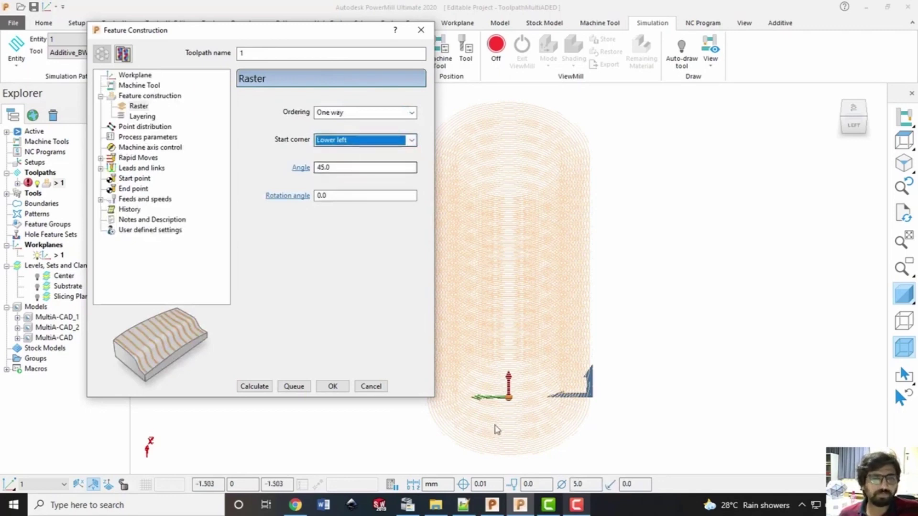
double_click(358, 169)
left_click(328, 195)
double_click(342, 196)
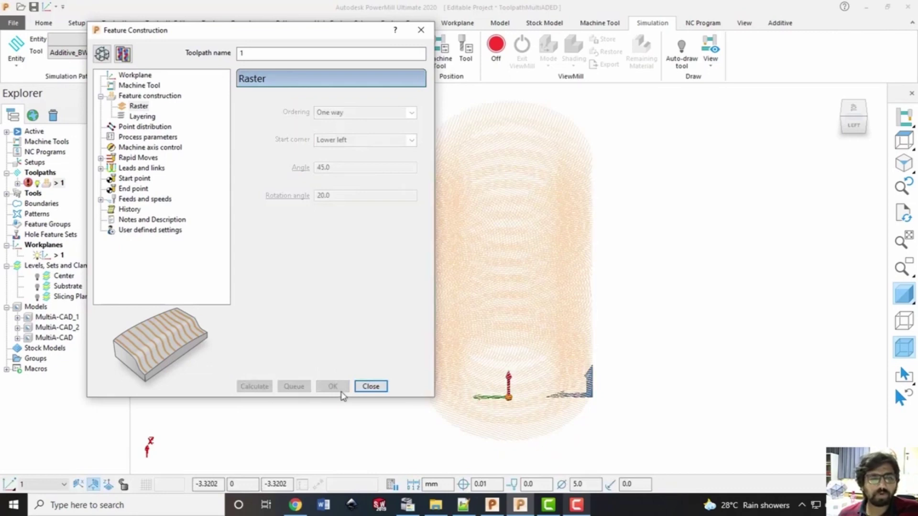
left_click(371, 386)
mouse_move(622, 201)
middle_mouse_down()
mouse_move(605, 287)
mouse_move(627, 204)
middle_mouse_up()
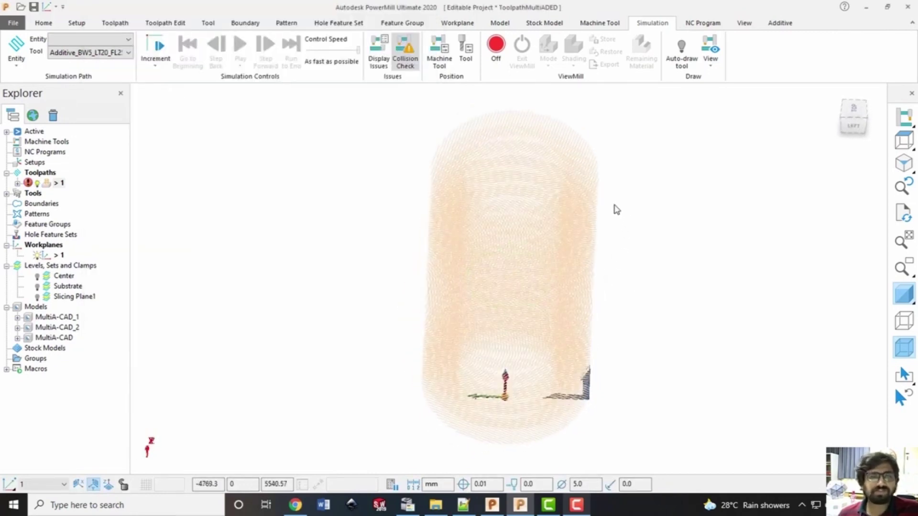
Simulate the Raster toolpath from the start, play its deposition animation with the automatic tool, and close the animation
right_click(58, 183)
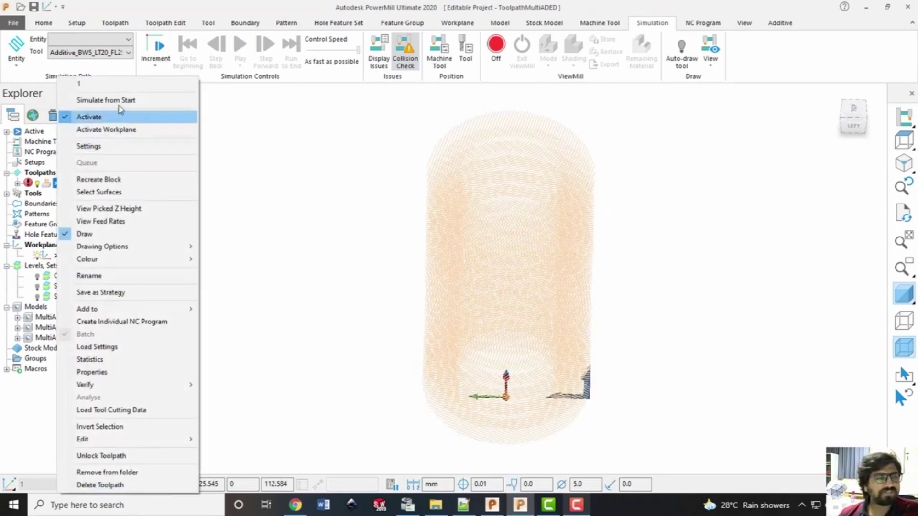
left_click(103, 100)
left_click(778, 23)
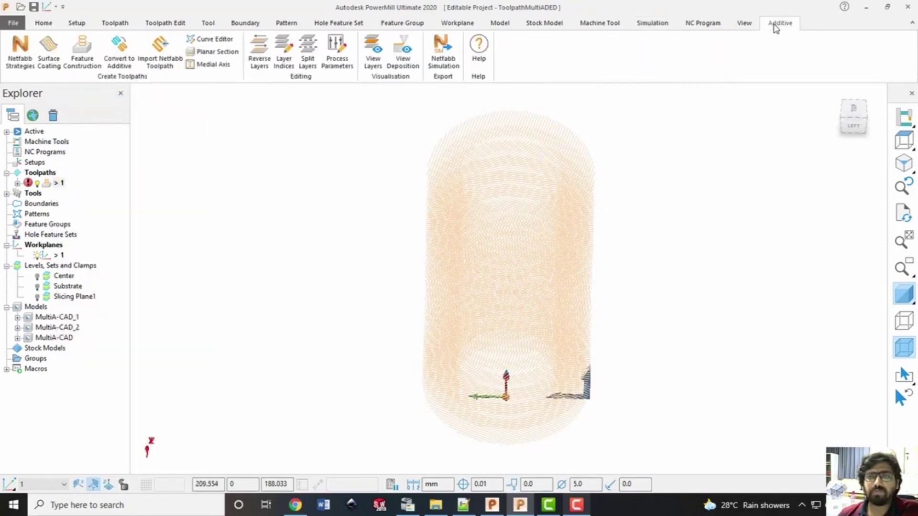
left_click(403, 57)
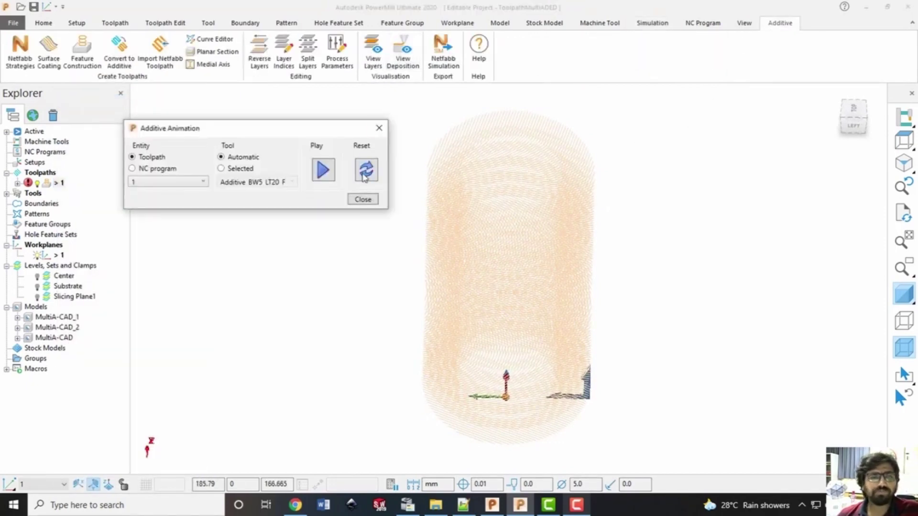
left_click(323, 170)
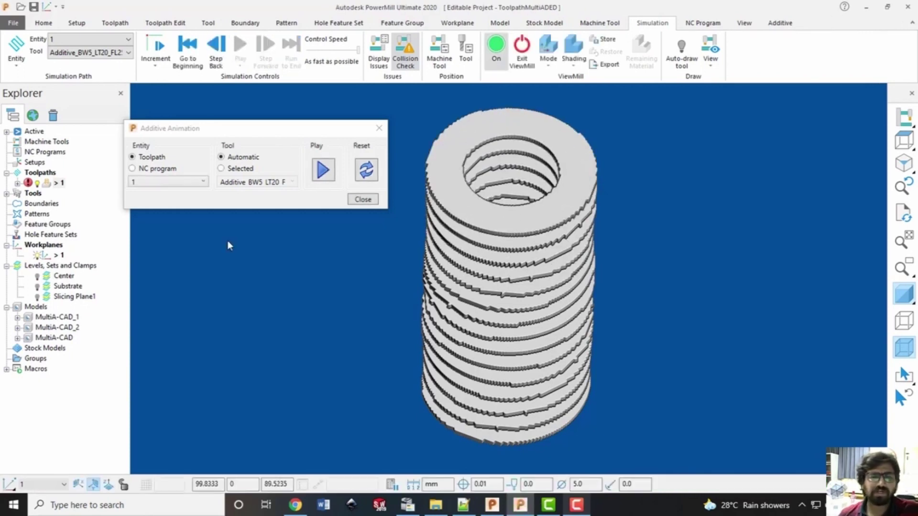
left_click(359, 200)
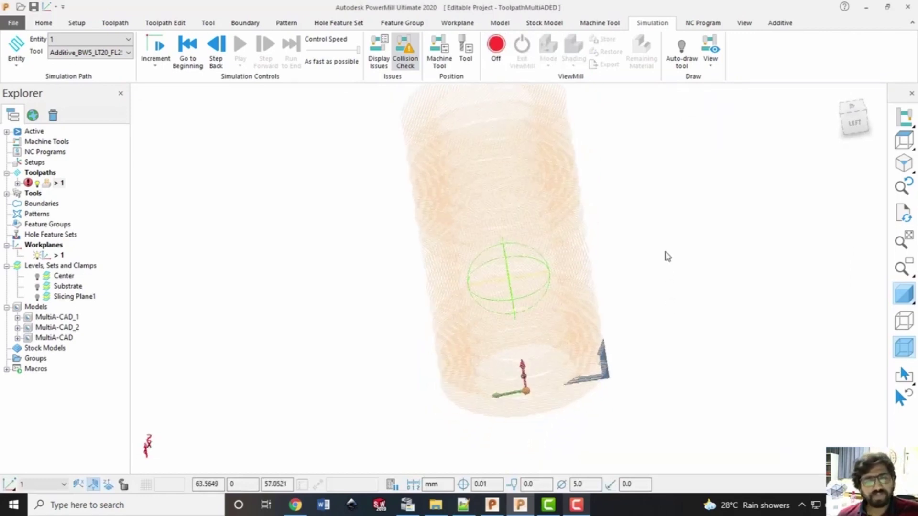
middle_click_drag(668, 257, 708, 300)
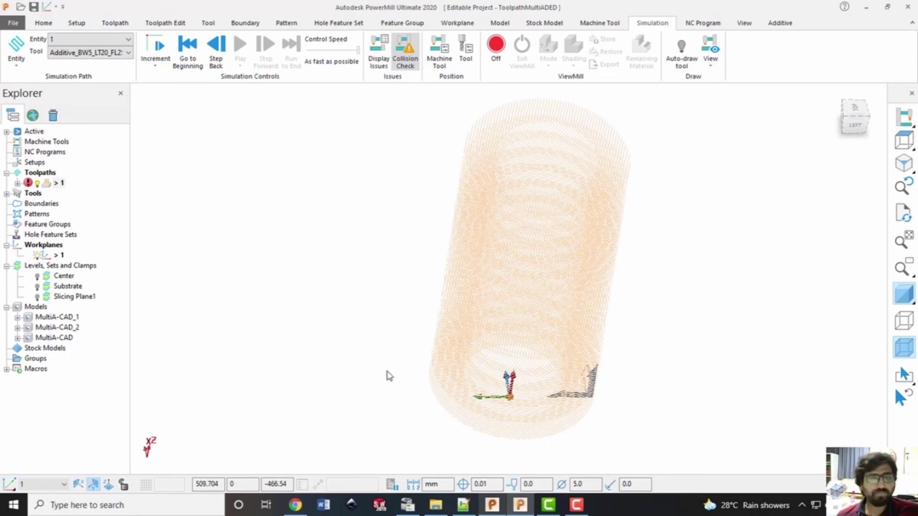
Switch to the MultiA-CAD model in PowerShape and hide levels 1 and 3
left_click(492, 505)
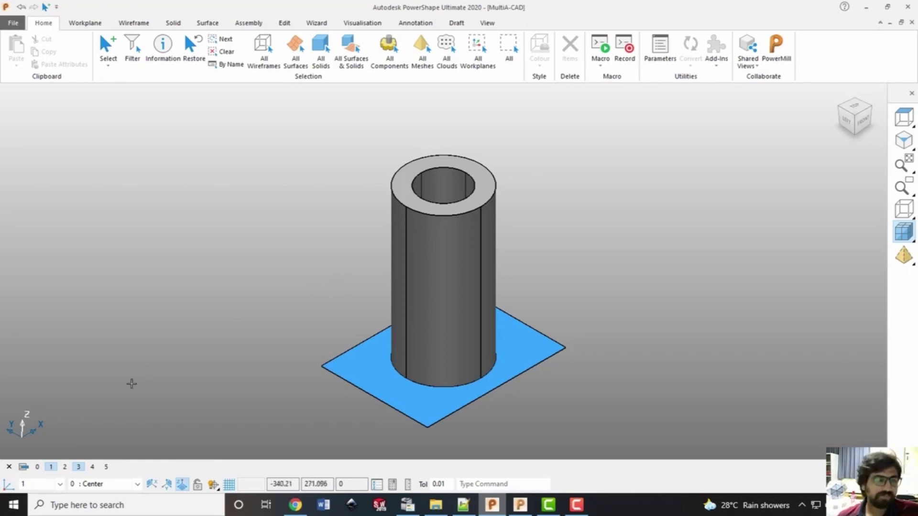
left_click(58, 466)
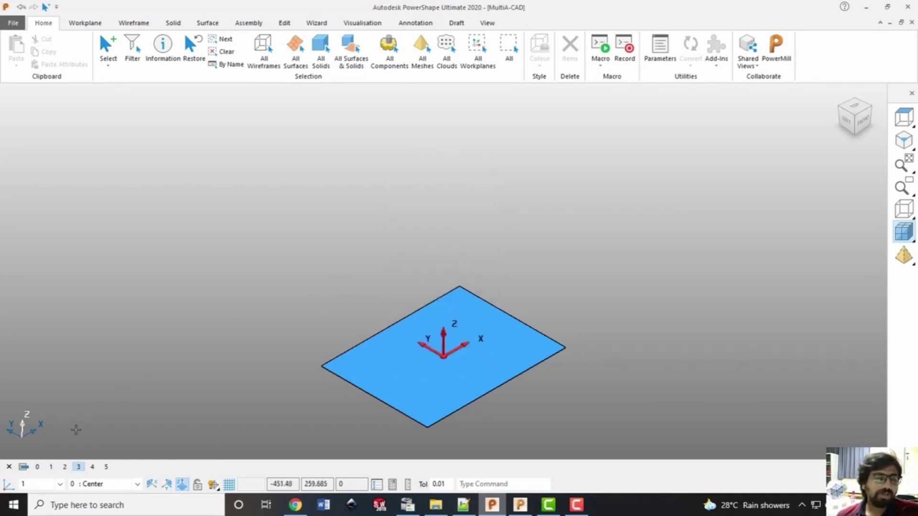
left_click(77, 468)
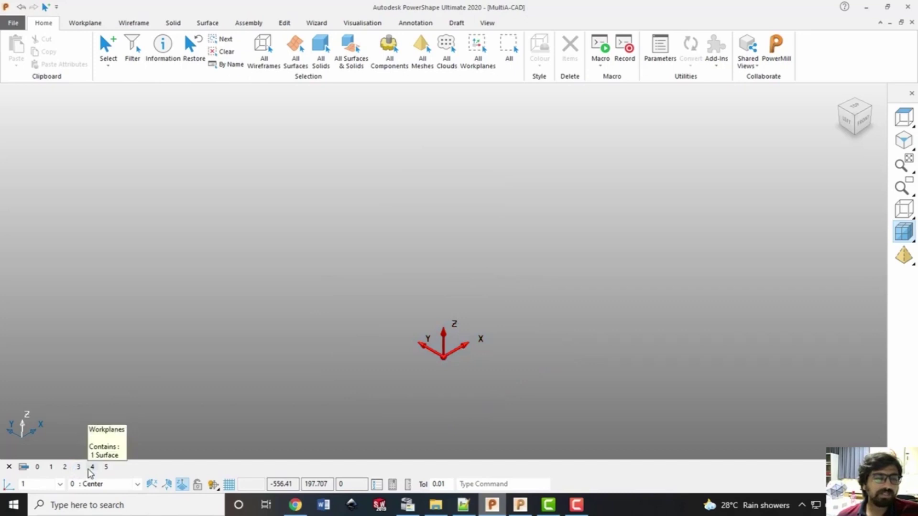
Display the cylinder surface on level 4, and replace it with the branch cylinders on level 5
left_click(92, 468)
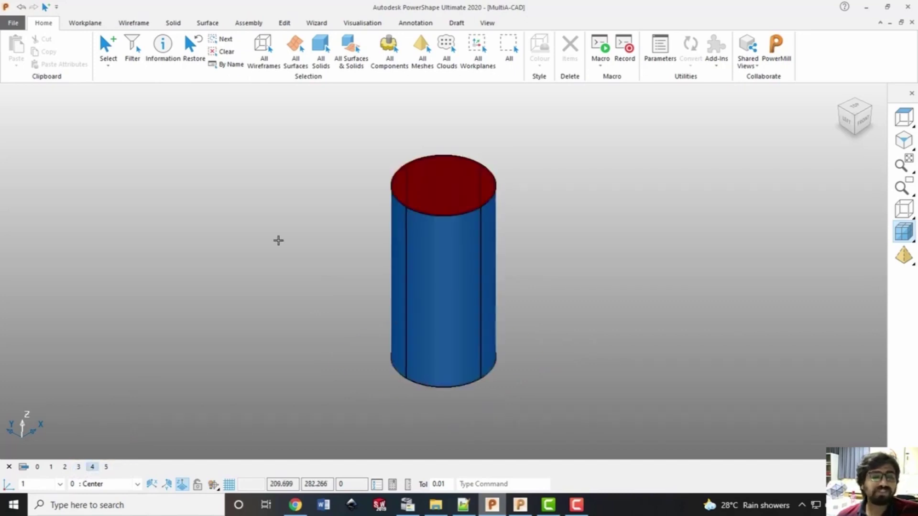
left_click(443, 287)
left_click(562, 243)
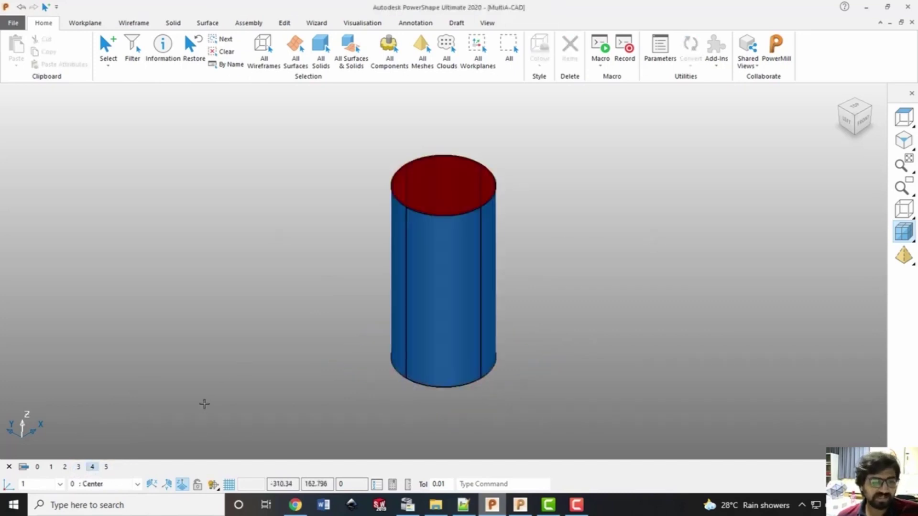
left_click(106, 469)
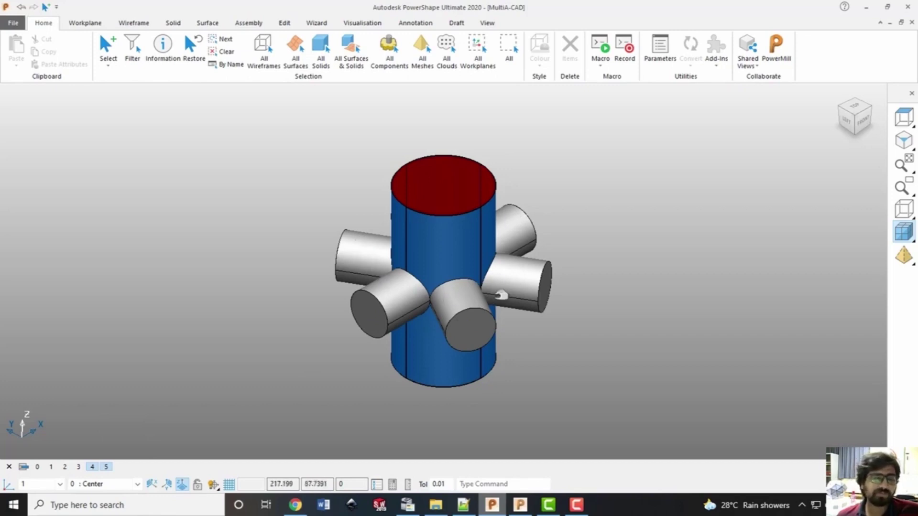
left_click(92, 469)
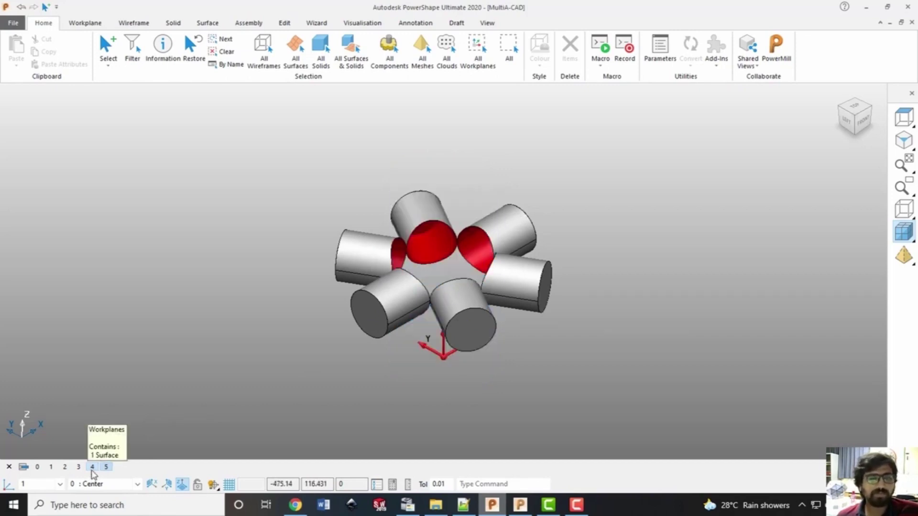
Display the level 4 cylinder surface together with the branch cylinders on level 5 to view how they meet
left_click(93, 469)
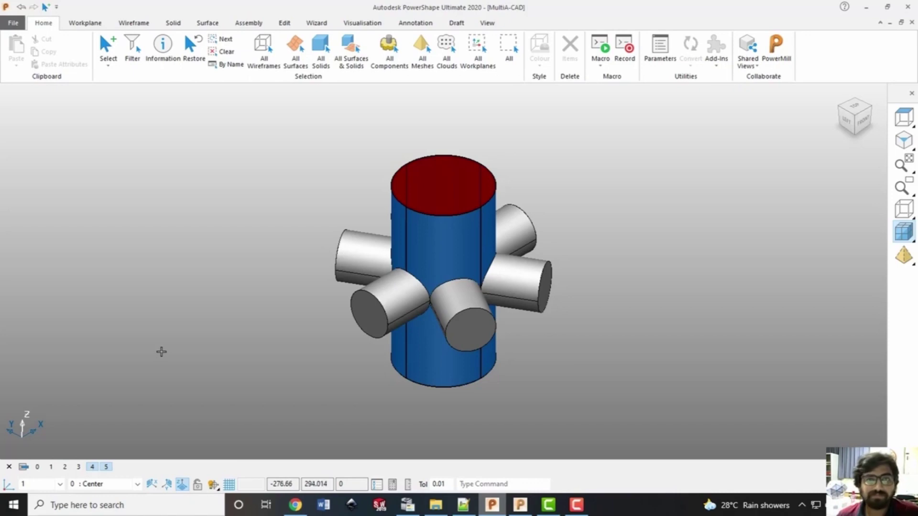
left_click(459, 229)
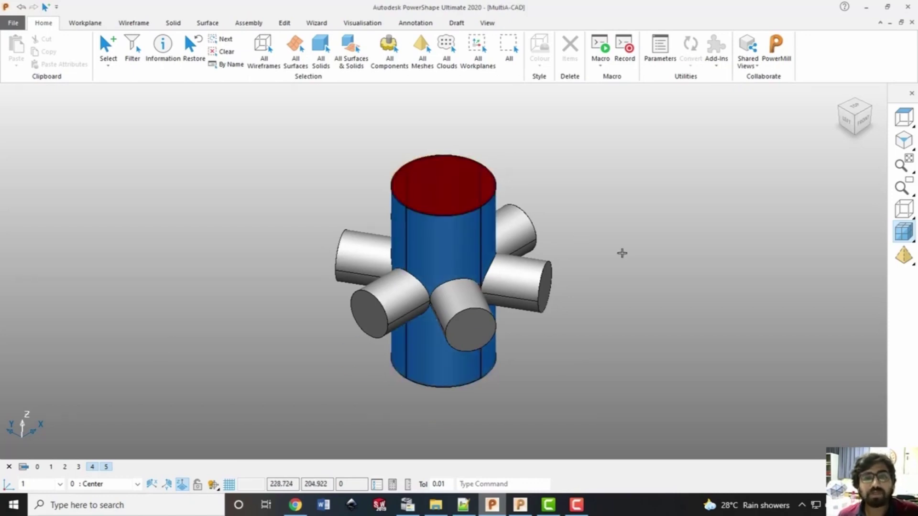
left_click(622, 253)
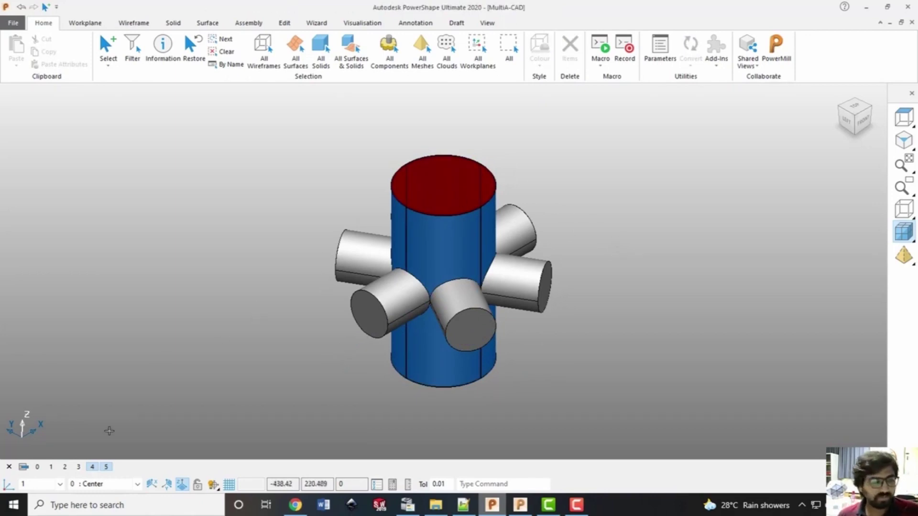
Isolate and select the level 4 cylinder surface for transfer to PowerMill, and display only the branch cylinders on level 5
left_click(94, 468)
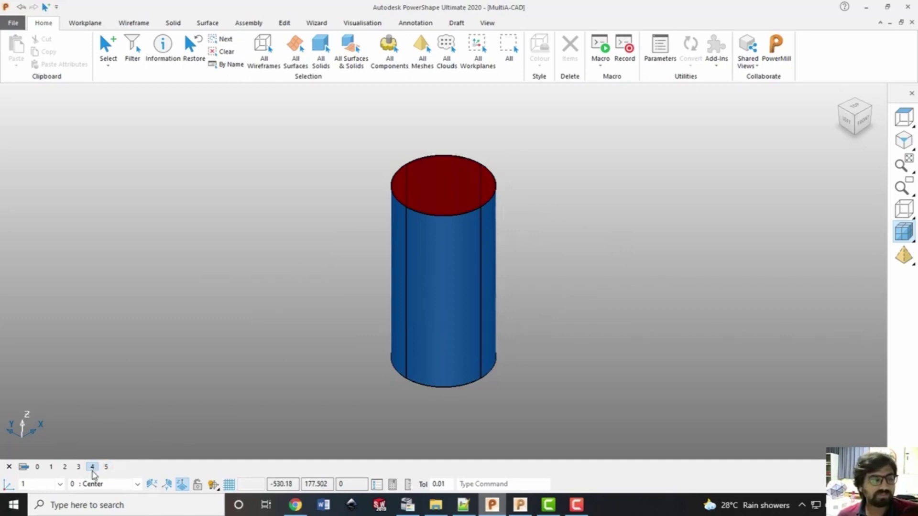
left_click(92, 467)
left_click(93, 467)
left_click(496, 216)
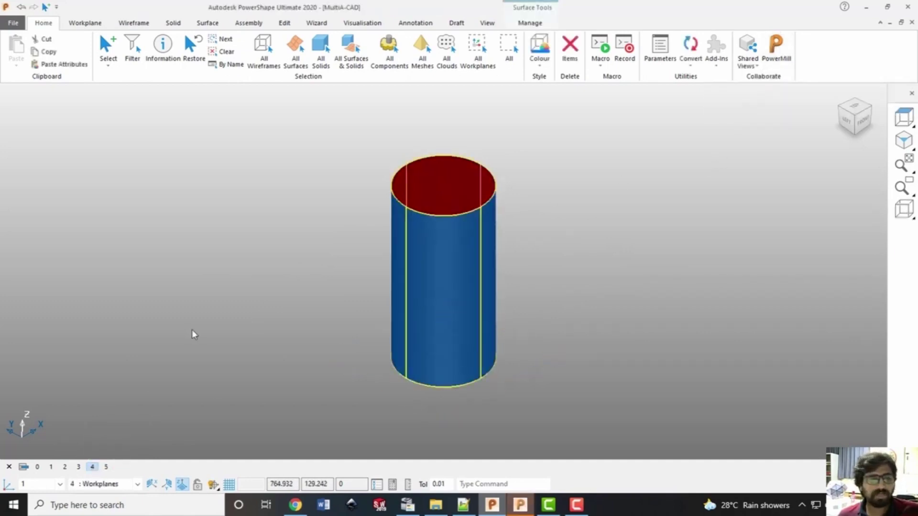
left_click(106, 467)
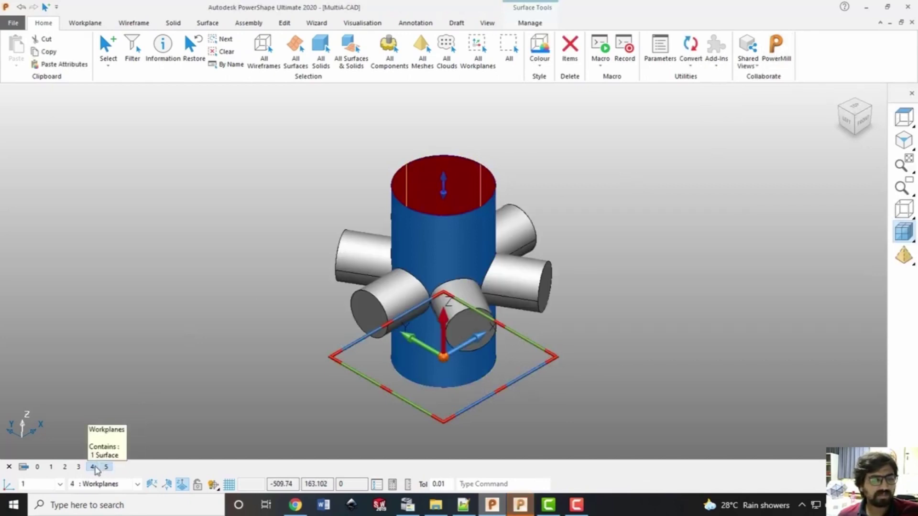
left_click(93, 467)
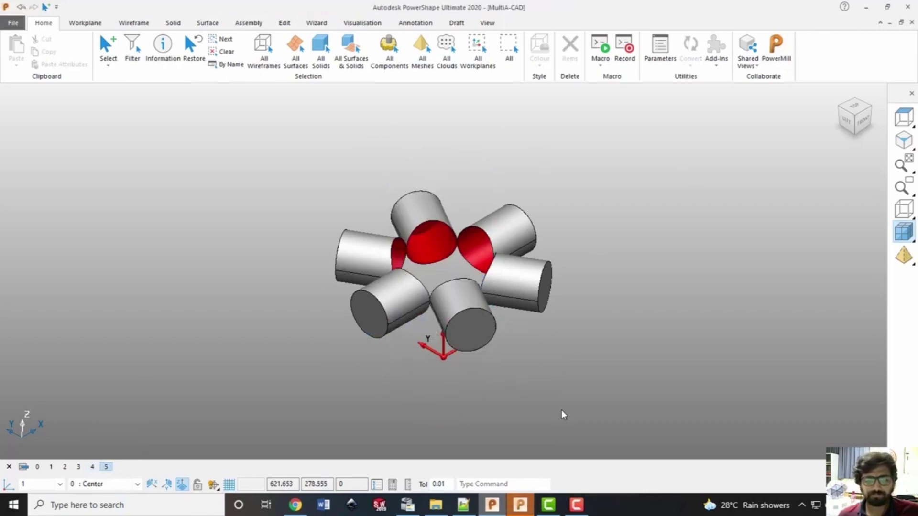
Switch to the ToolpathMultiADED project in PowerMill, hide toolpath 1 and show the model in an isometric view
left_click(492, 505)
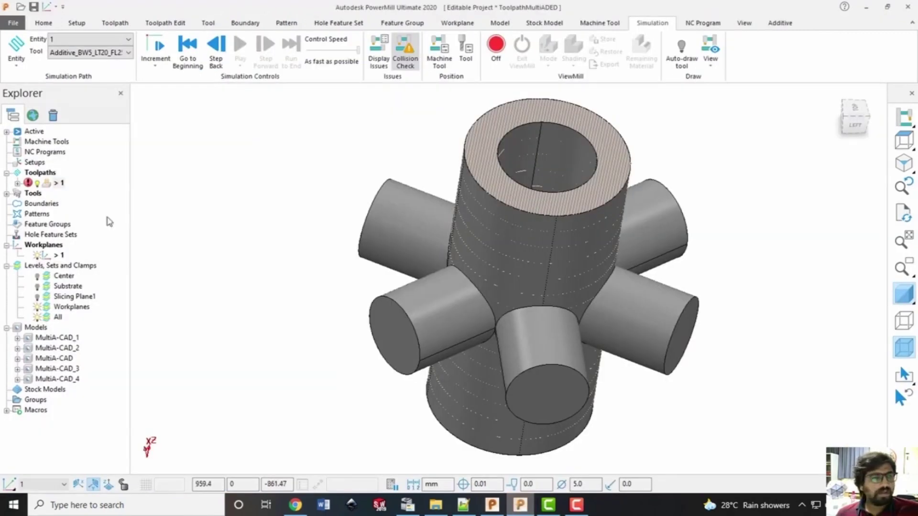
left_click(36, 183)
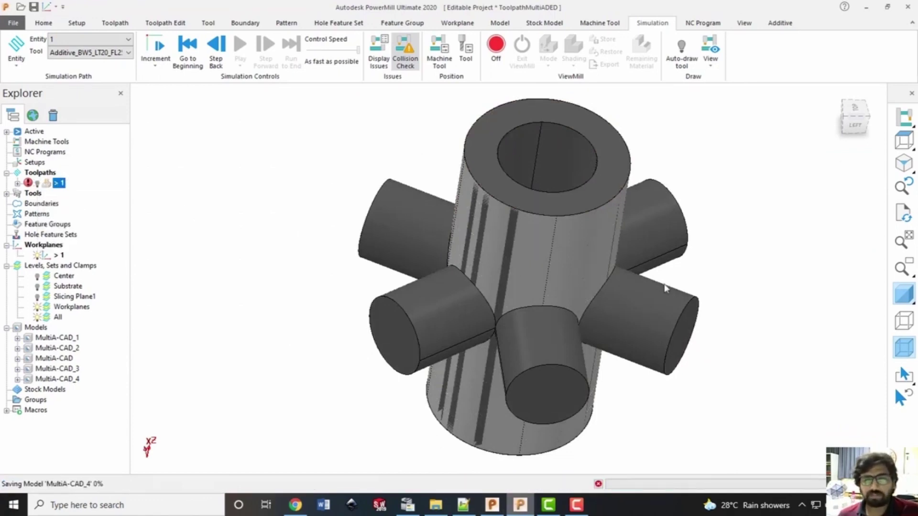
left_click(853, 115)
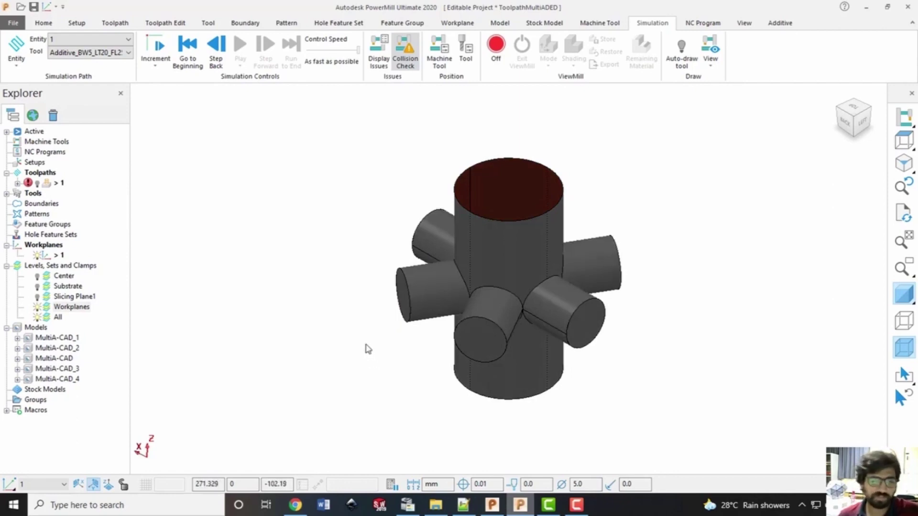
Rename the Workplanes level as Slicing Sufrace
left_click(66, 307)
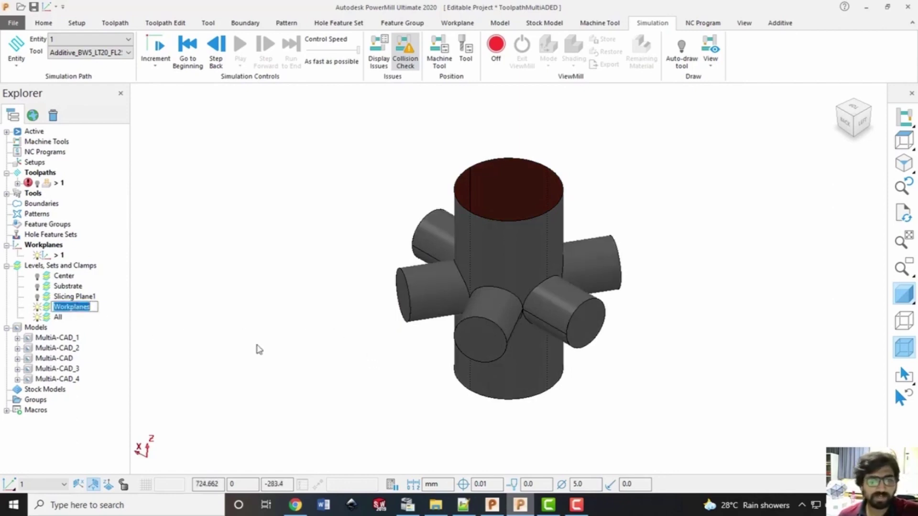
type("Slicing Sufrace")
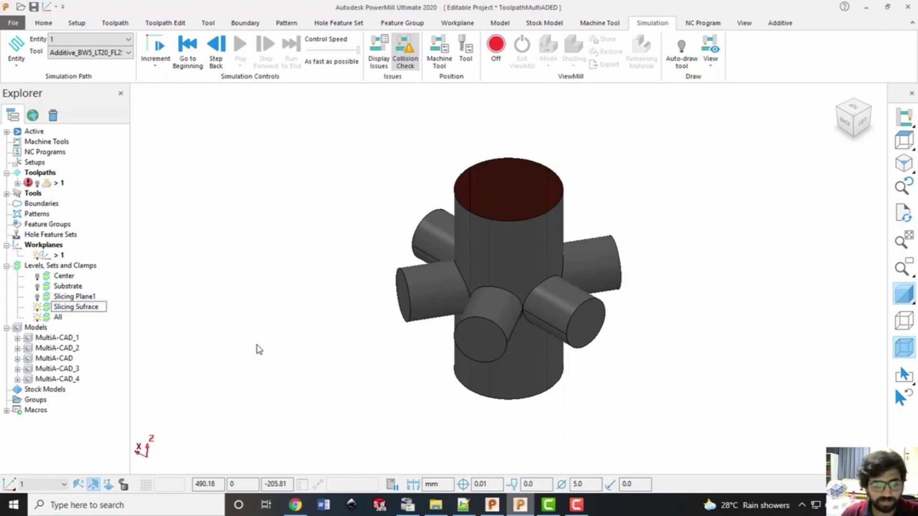
key("Return")
Rename the All level as Radial Features
left_click(58, 317)
right_click(58, 317)
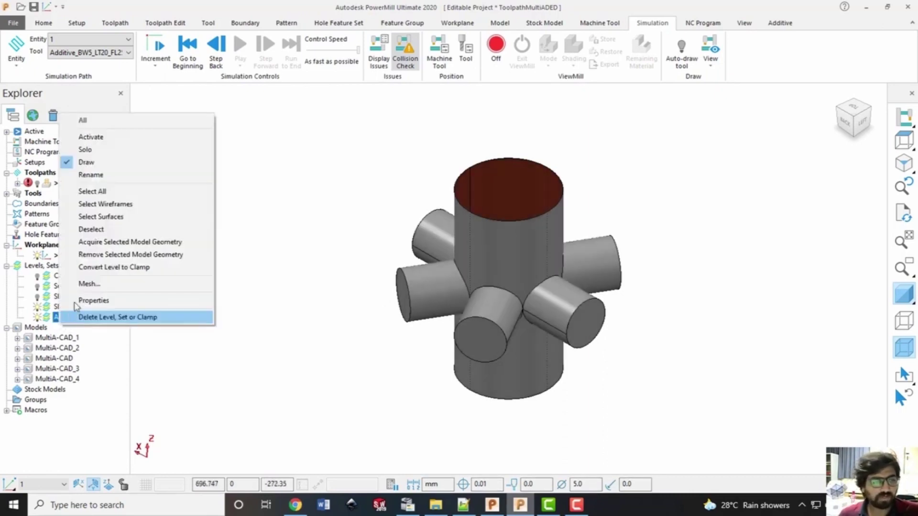
left_click(92, 174)
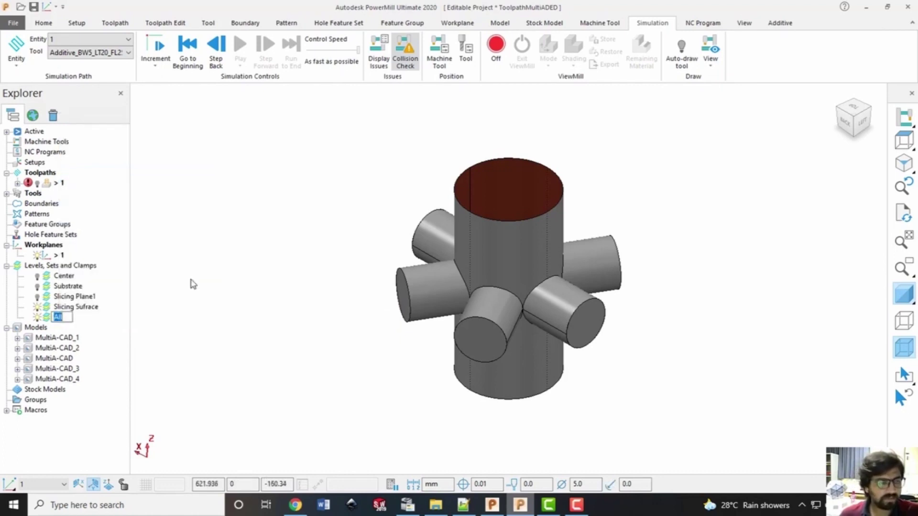
type("Radial Features")
key("Return")
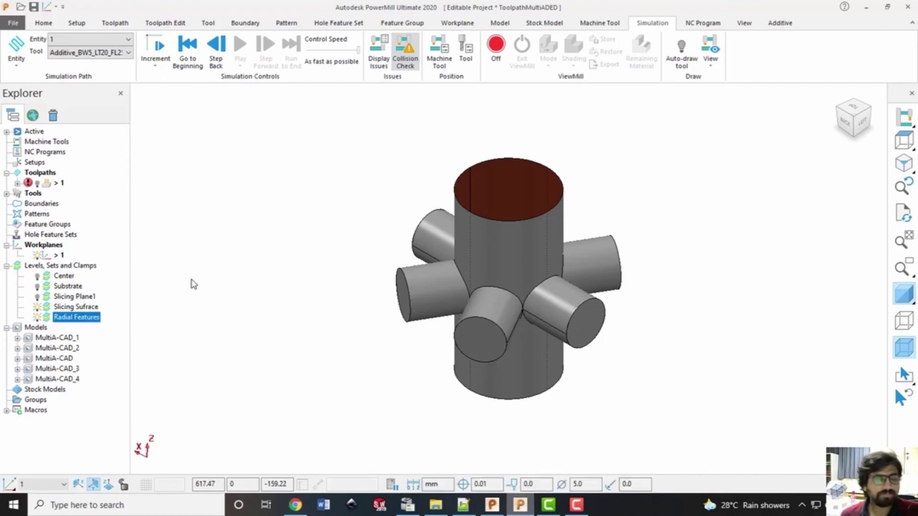
left_click(223, 263)
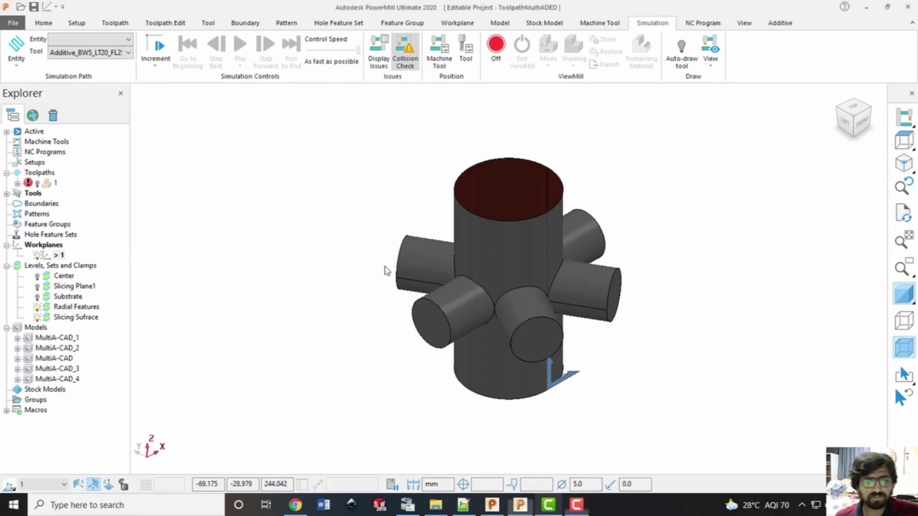
Select the central cylinder surface and create a workplane at the bottom of the selection
left_click(70, 308)
left_click(518, 235)
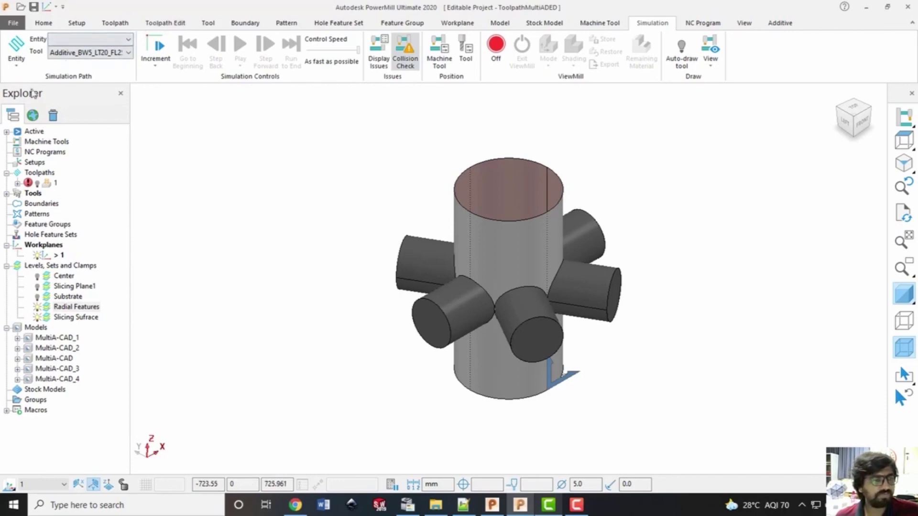
left_click(44, 25)
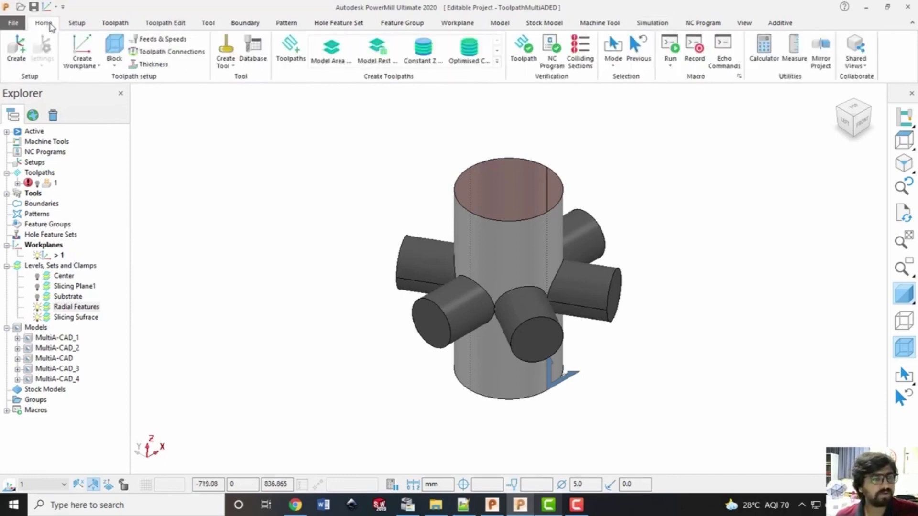
left_click(83, 66)
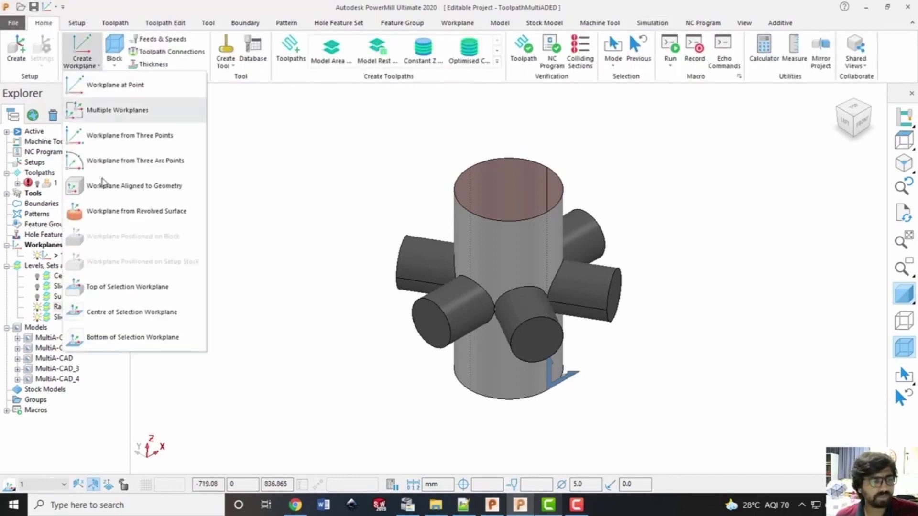
left_click(118, 336)
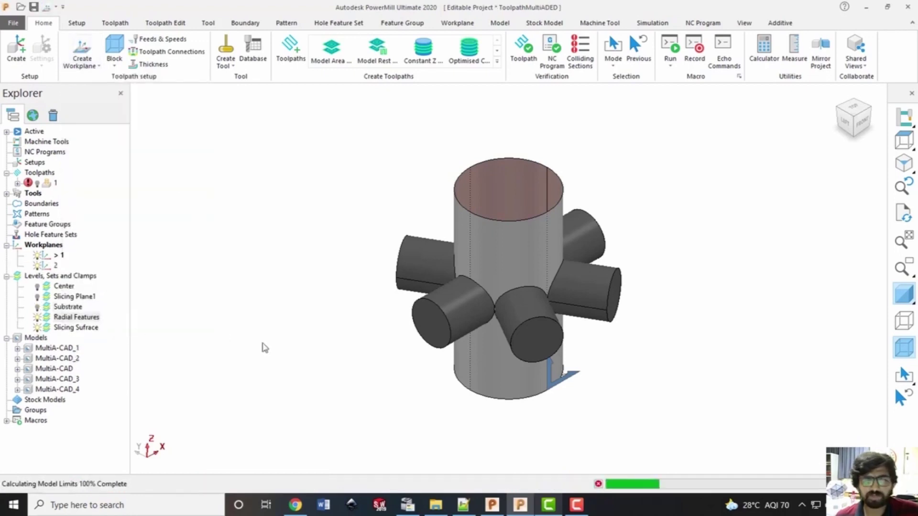
Hide workplane 1 and activate workplane 2 at the base of the cylinder
middle_click_drag(404, 362, 265, 246)
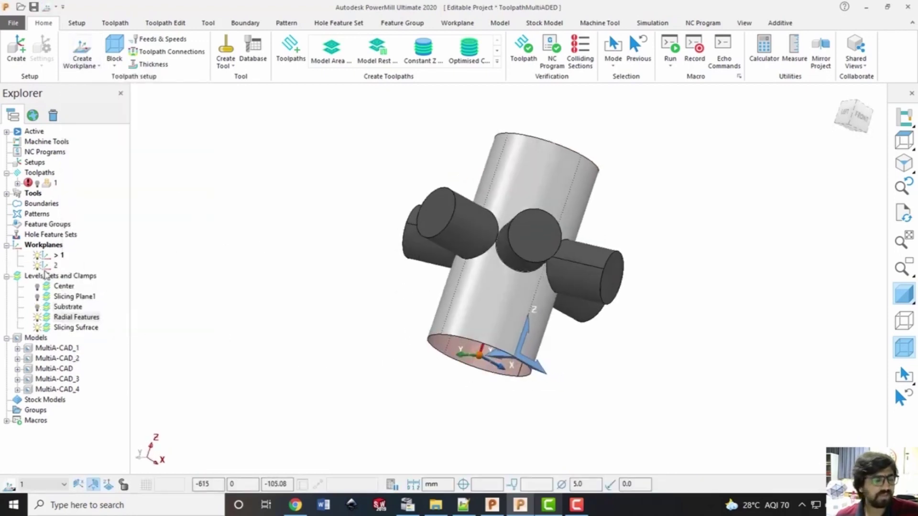
left_click(37, 254)
middle_click_drag(517, 330, 478, 311)
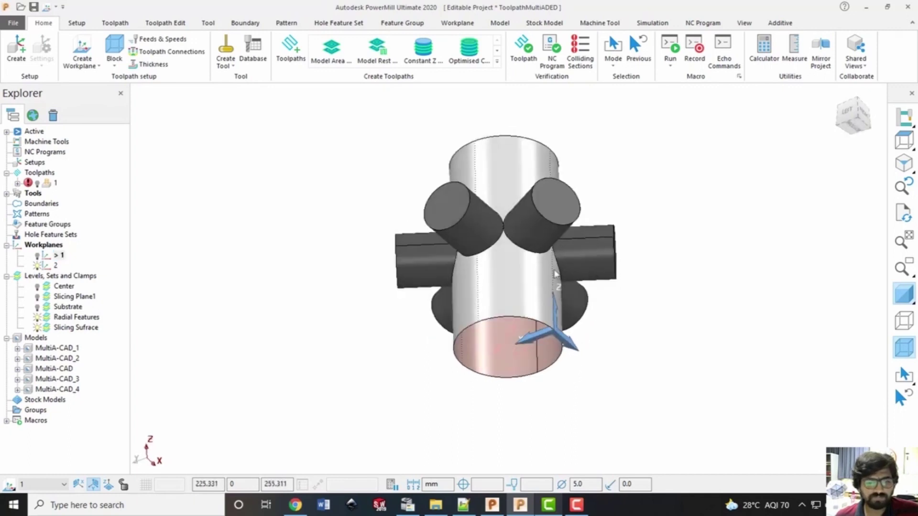
right_click(50, 267)
left_click(75, 324)
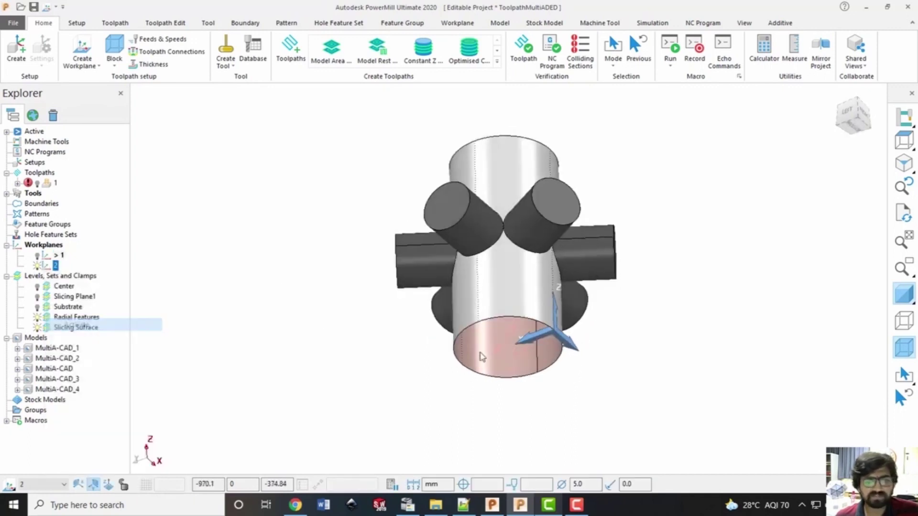
middle_click_drag(514, 341, 518, 288)
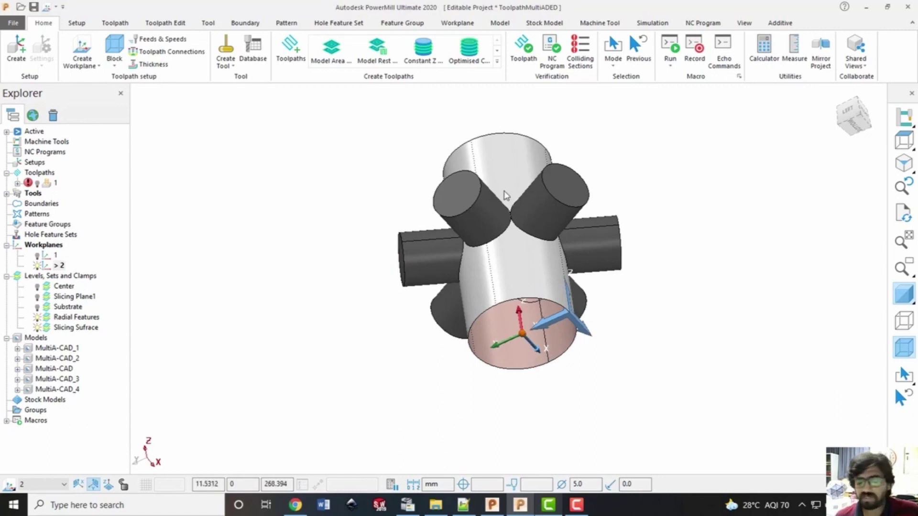
Transform workplane 2 by rotating it about its Y axis so that its X axis runs along the cylinder, and accept the transform
left_click(59, 266)
right_click(59, 269)
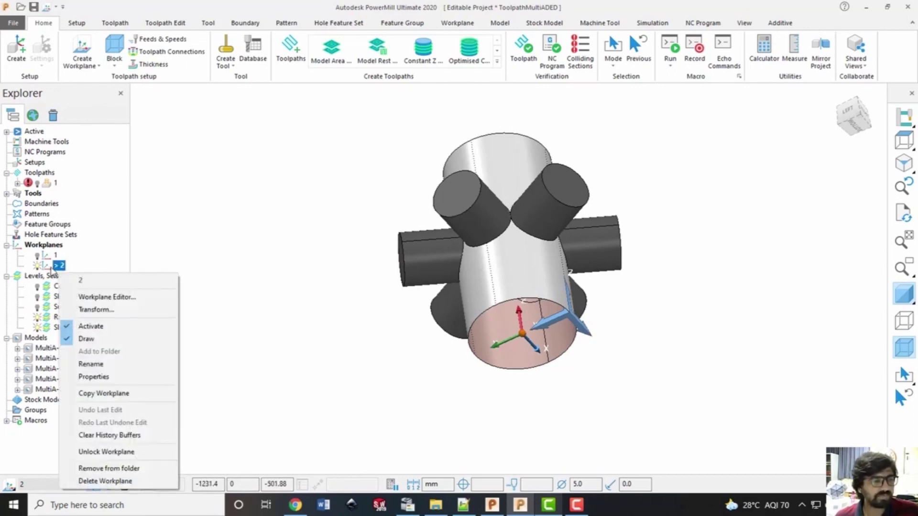
left_click(167, 309)
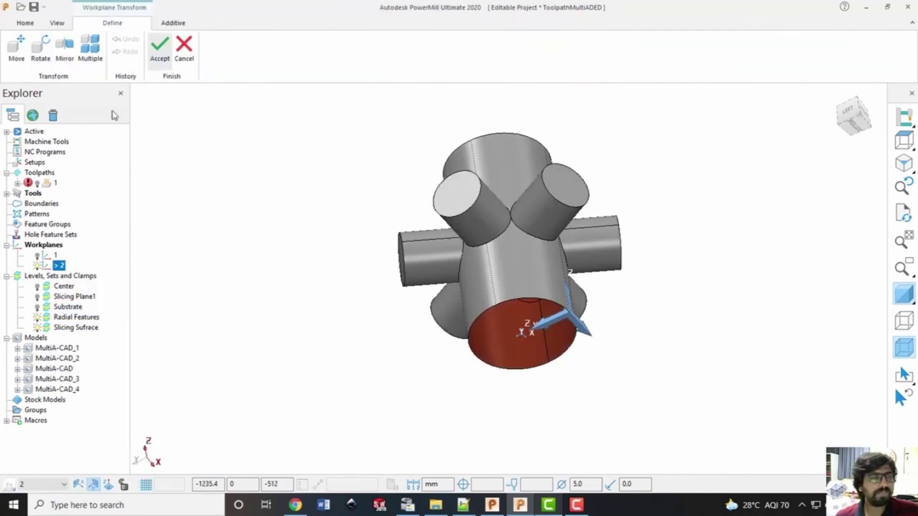
left_click(41, 48)
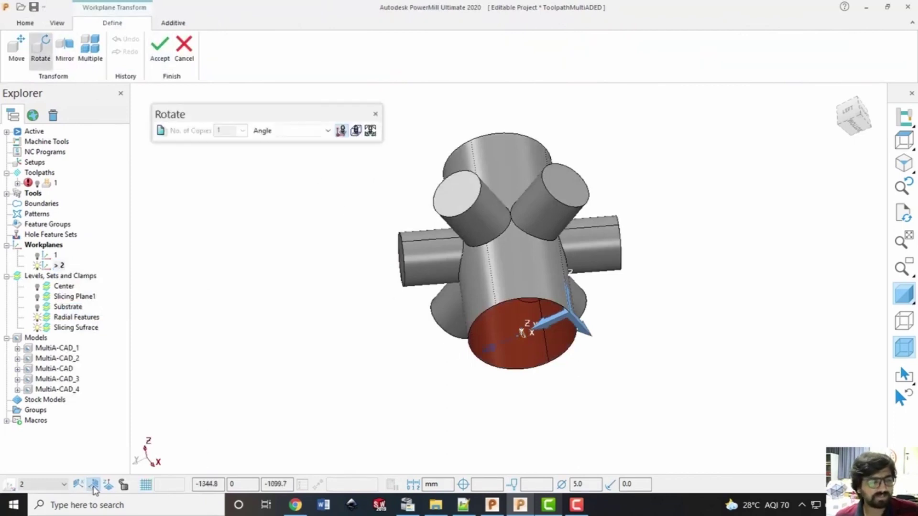
left_click(301, 134)
left_click(327, 131)
left_click(306, 139)
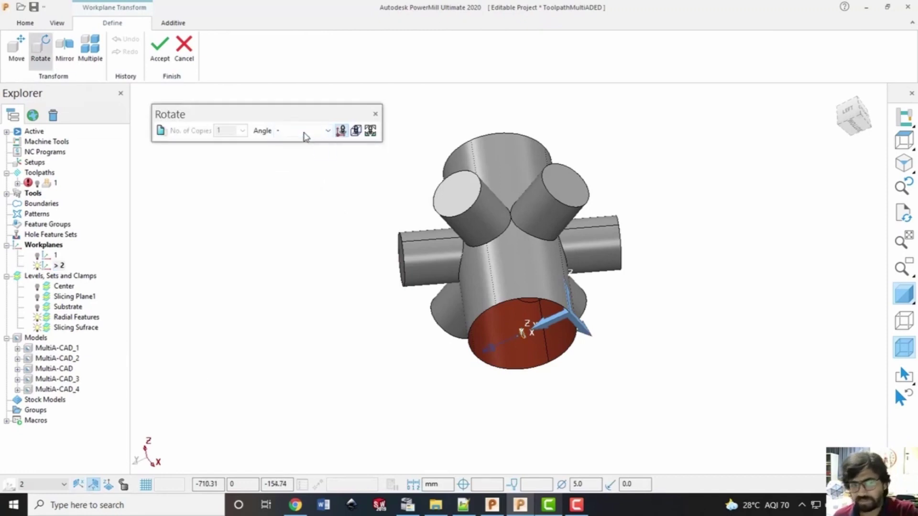
key("Return")
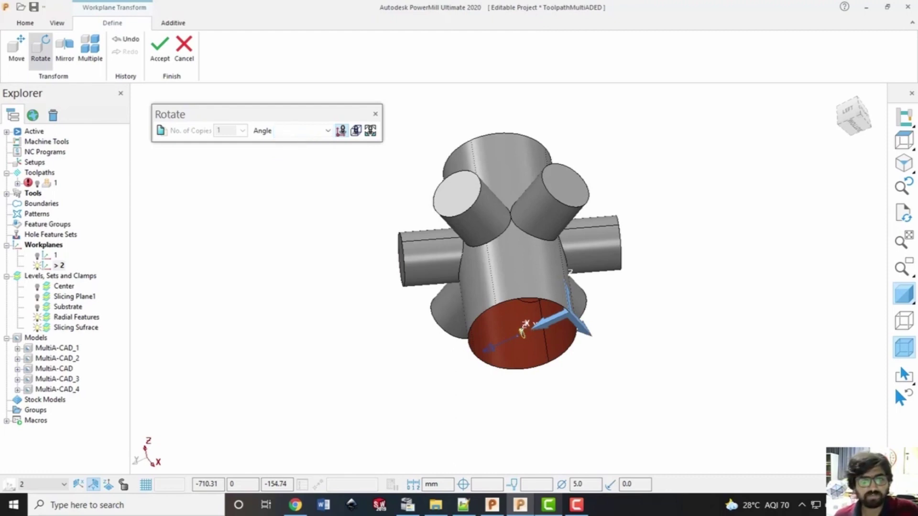
left_click(160, 50)
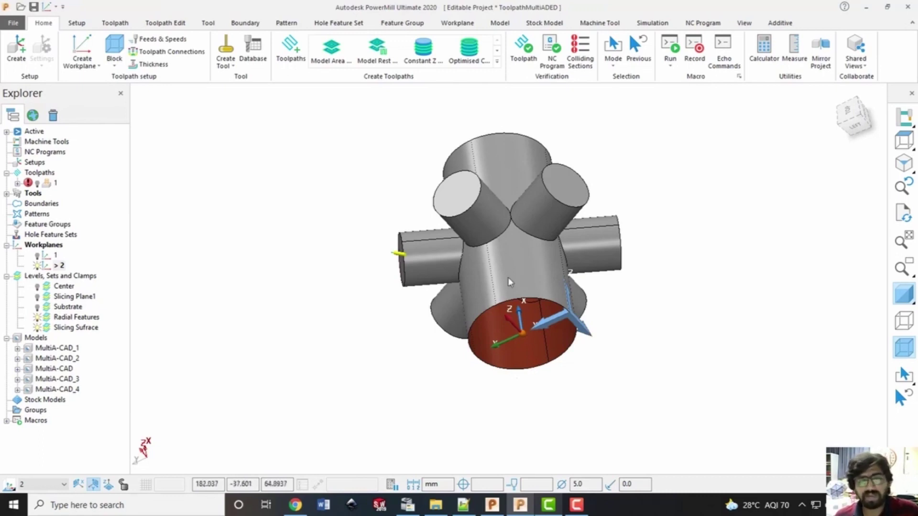
Examine the orientation of the rotated workplane 2 relative to the cylinder and its radial features from several sides
middle_click_drag(511, 325, 469, 285)
middle_click_drag(532, 217, 632, 366)
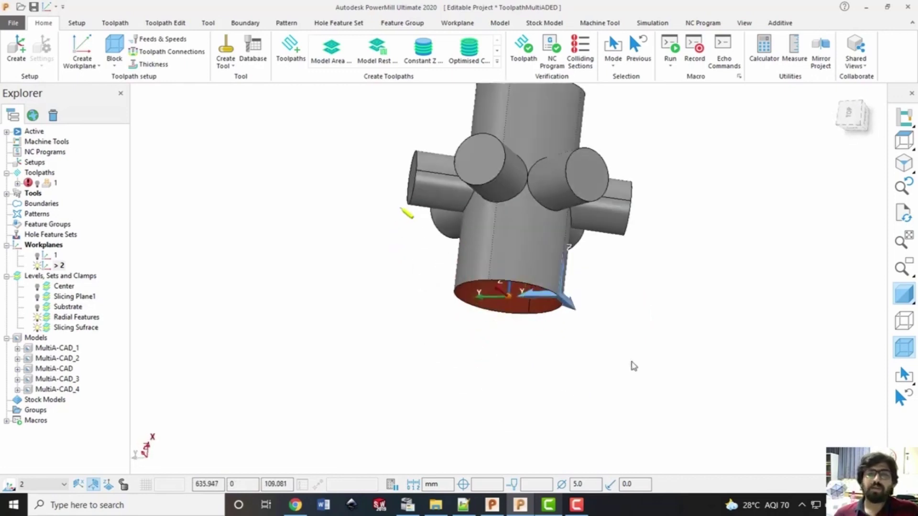
left_click(848, 115)
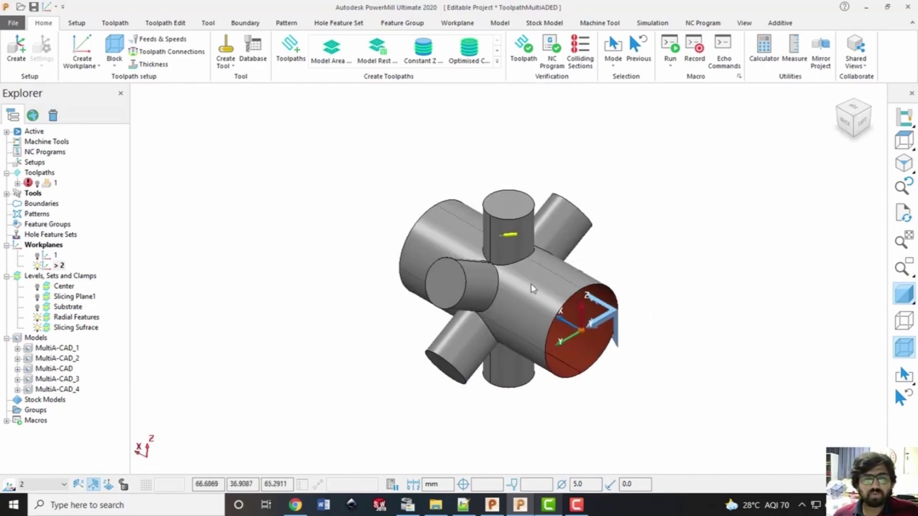
middle_click_drag(560, 261, 678, 185)
left_click(851, 116)
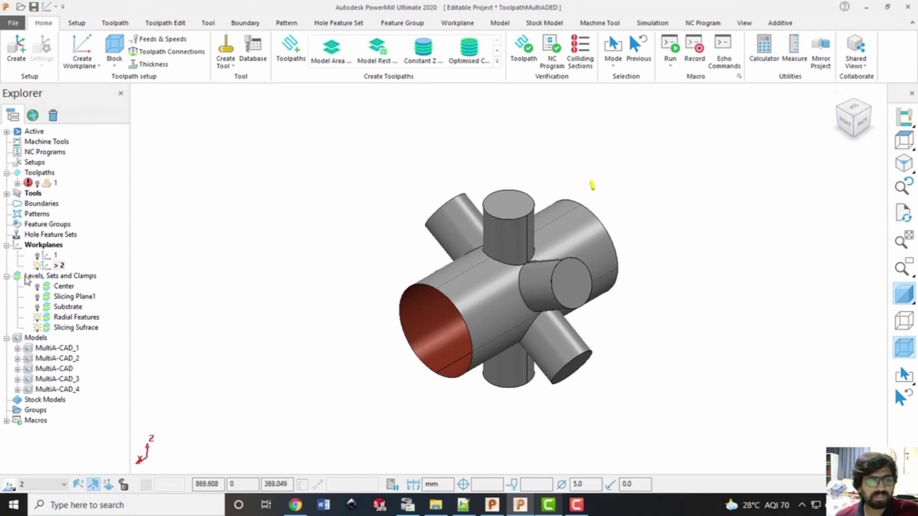
right_click(56, 267)
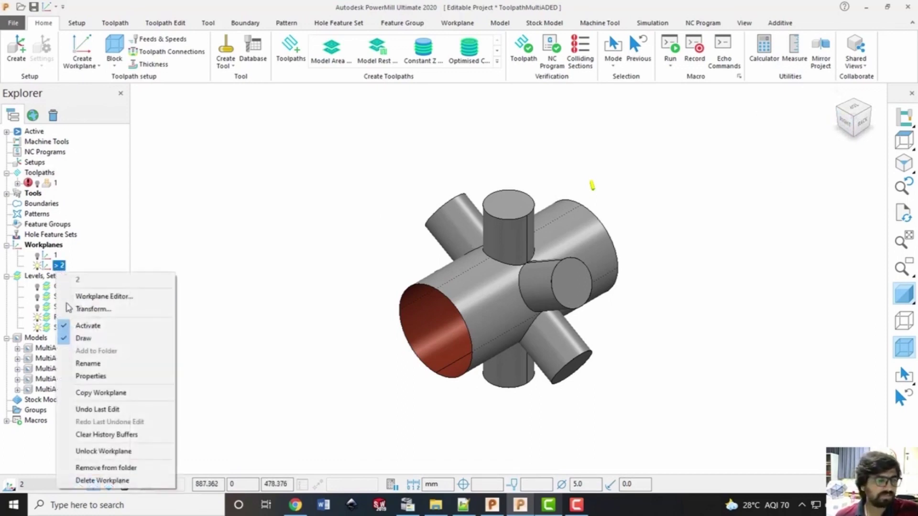
left_click(39, 174)
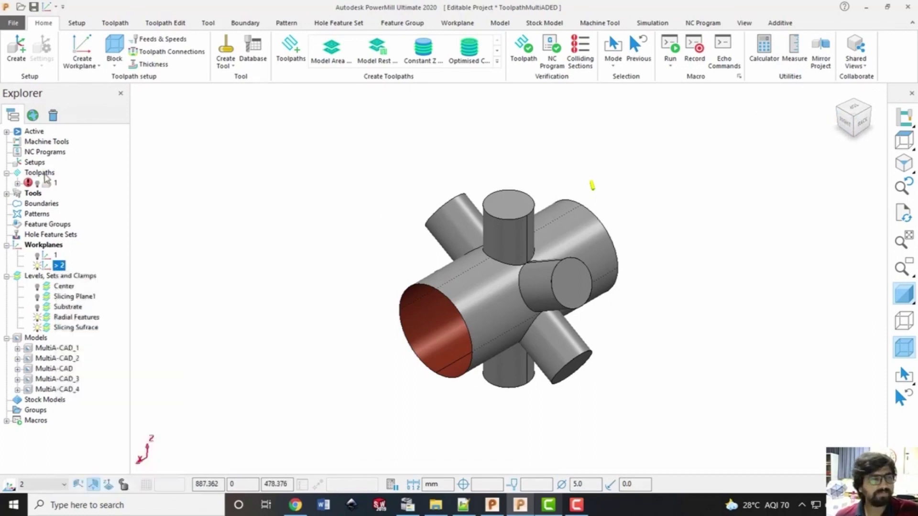
Start a new additive Feature Construction toolpath for the radial branches
right_click(38, 174)
key("Escape")
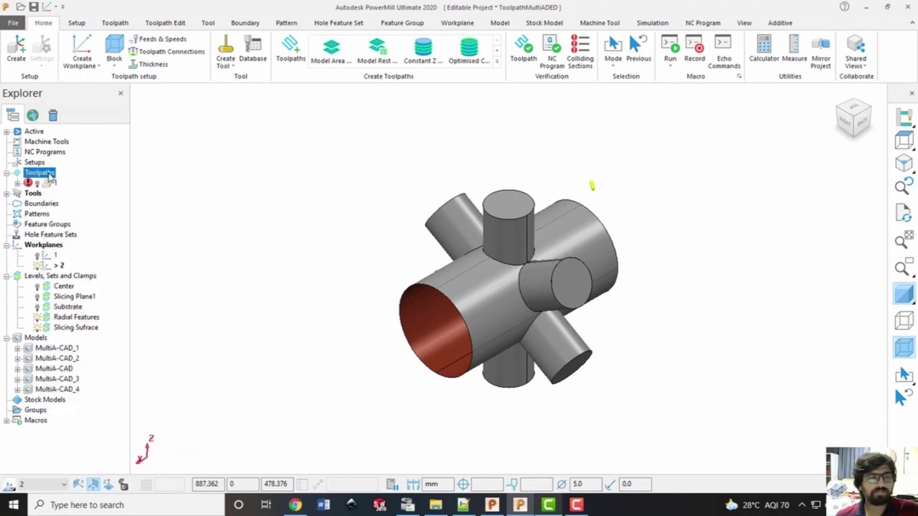
left_click(256, 198)
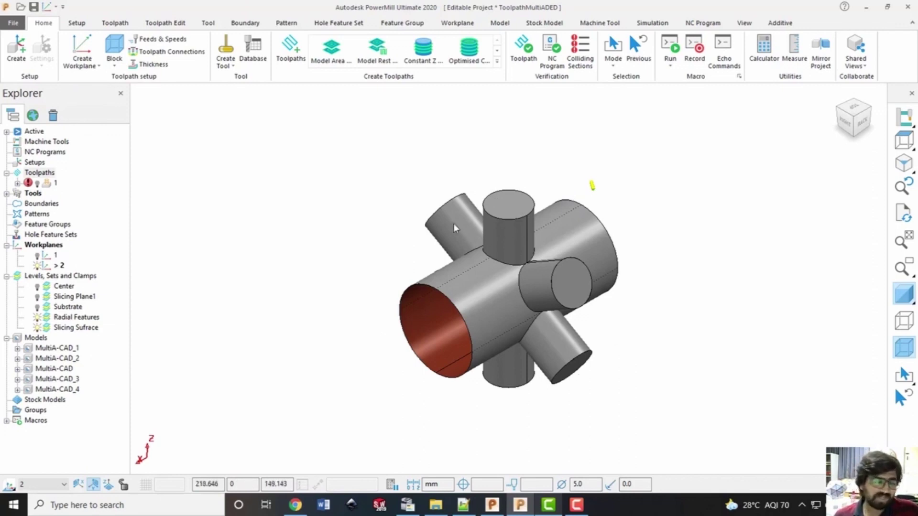
left_click(38, 173)
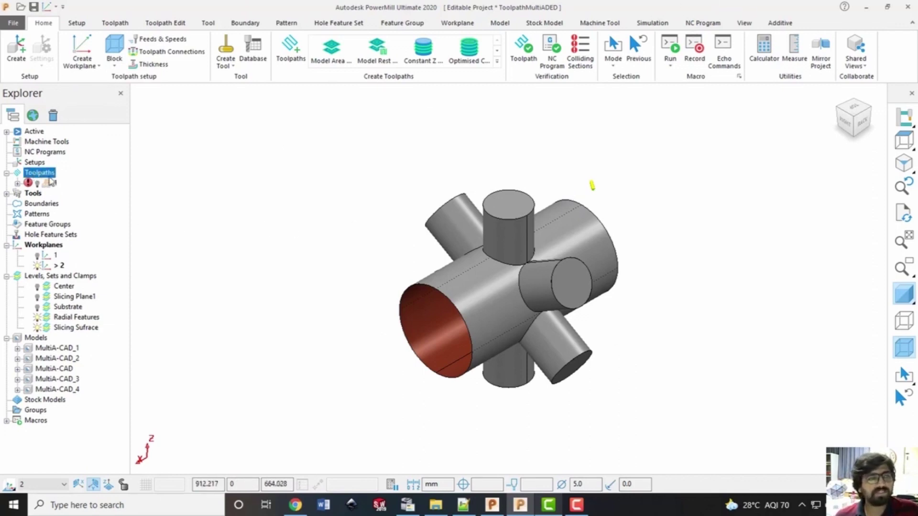
left_click(784, 24)
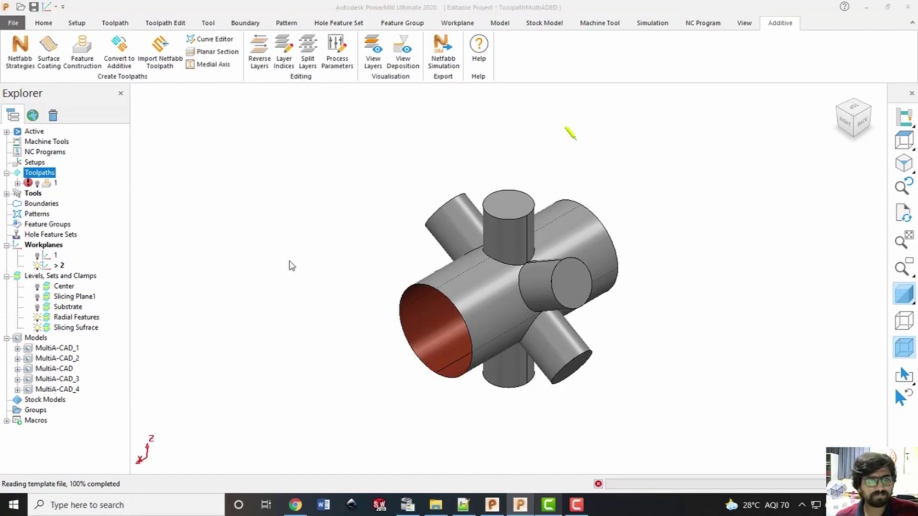
left_click(85, 67)
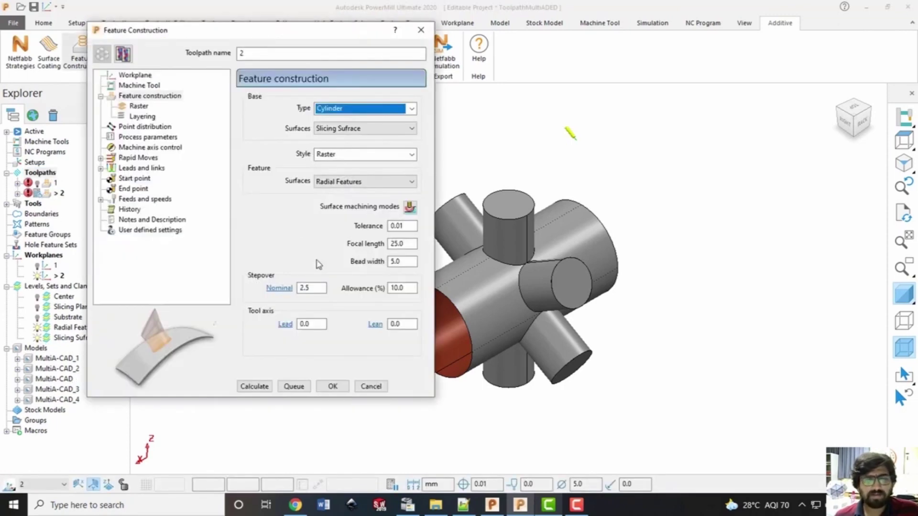
left_click_drag(253, 36, 183, 43)
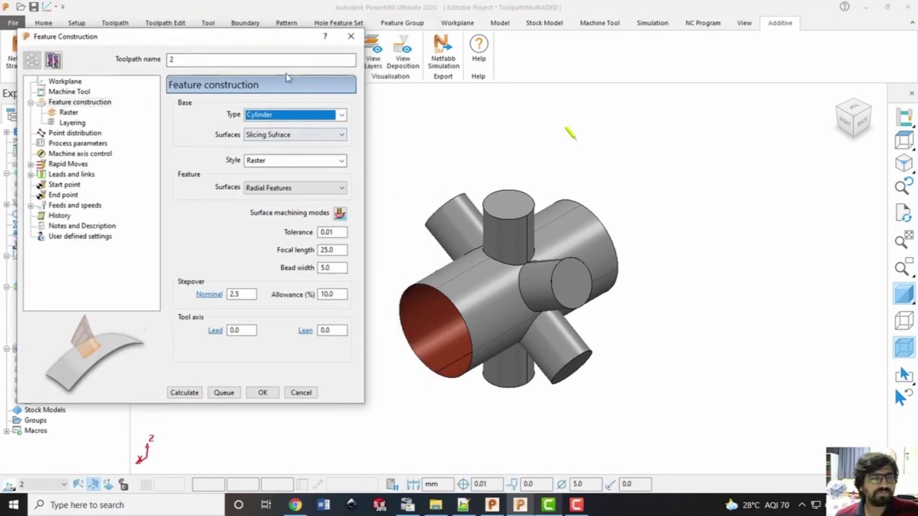
Set the base type to Cylinder and use Slicing Sufrace as the base surfaces
left_click(341, 117)
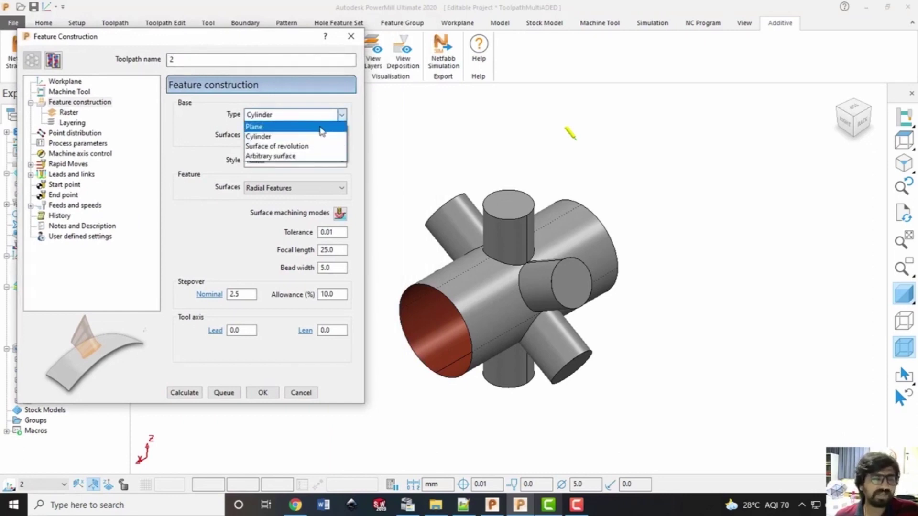
left_click(334, 126)
left_click(342, 115)
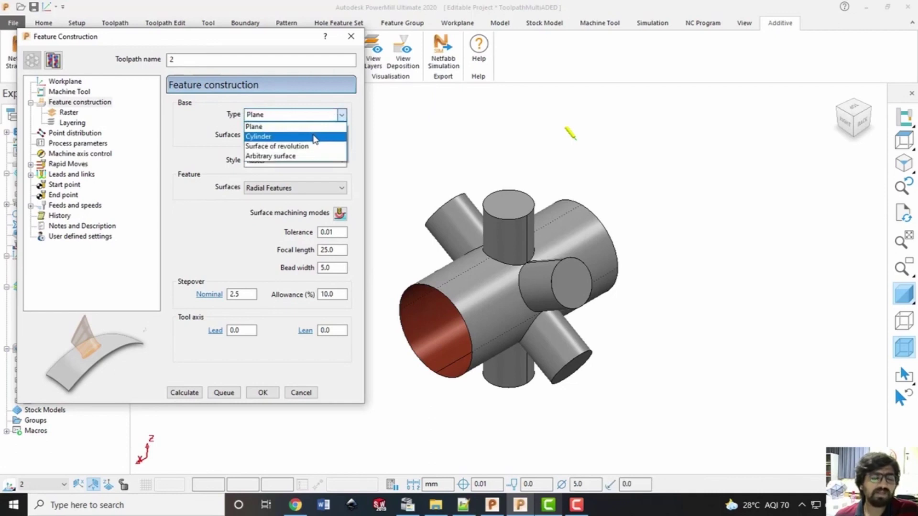
left_click(315, 138)
left_click(315, 136)
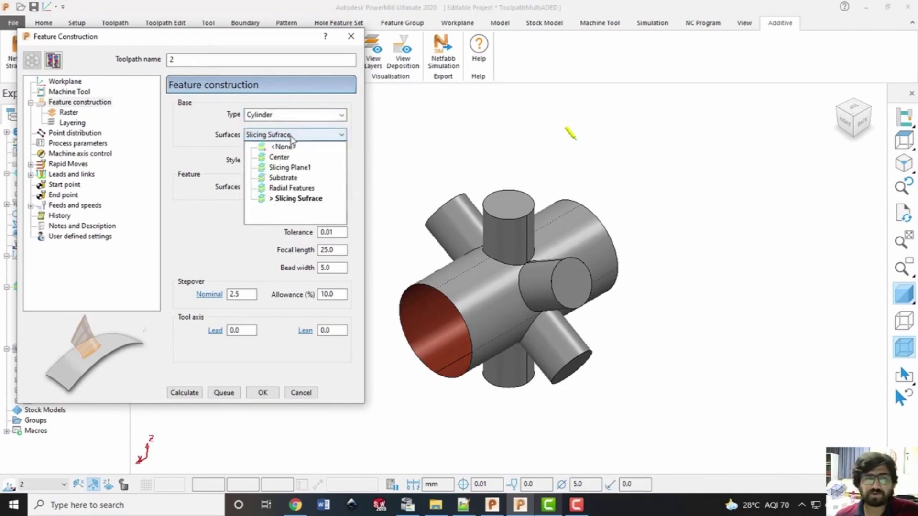
left_click(285, 168)
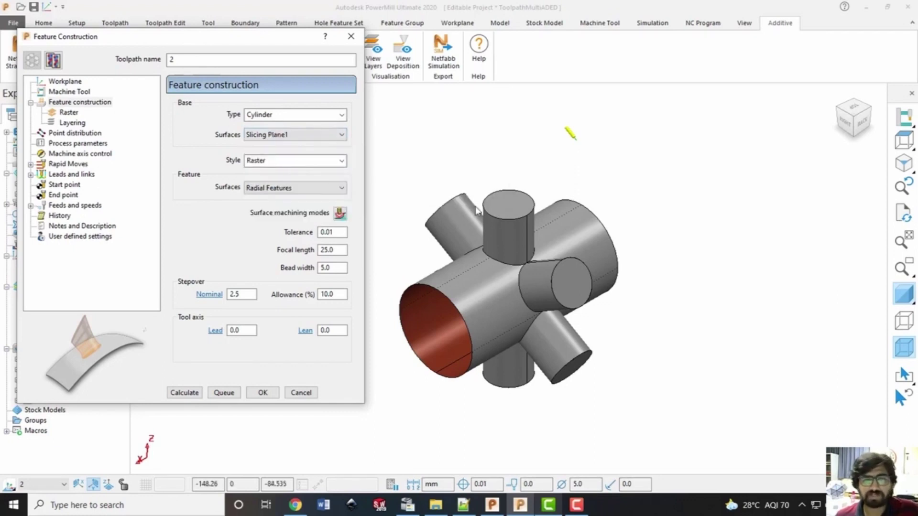
left_click(308, 135)
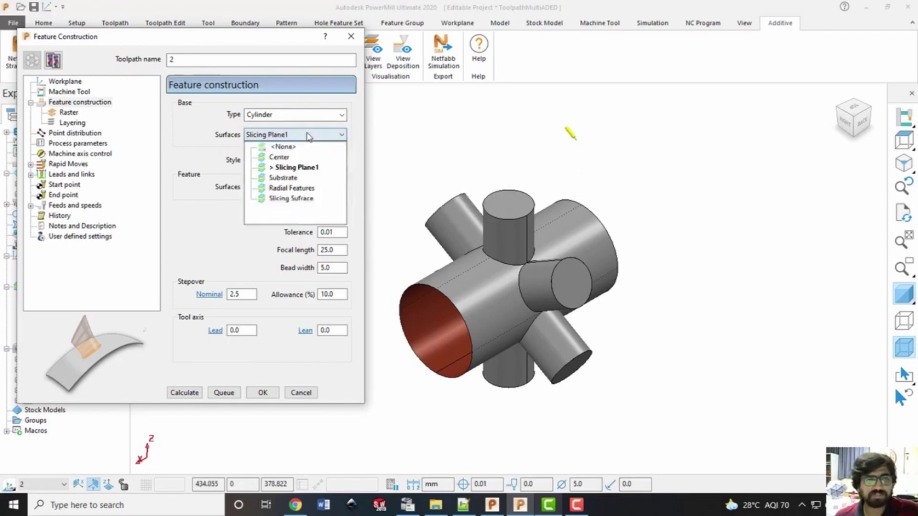
left_click(288, 199)
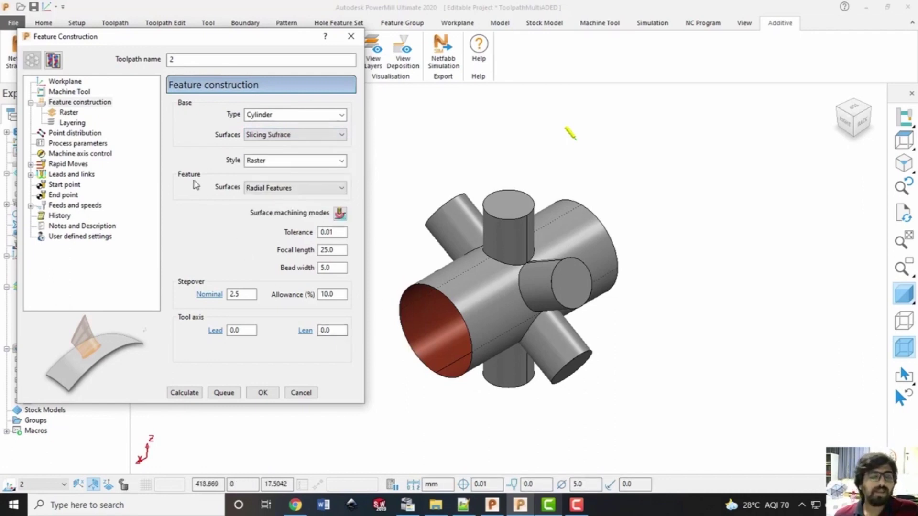
Use Radial Features as the feature surfaces and choose the Raster style for the toolpath
left_click(275, 186)
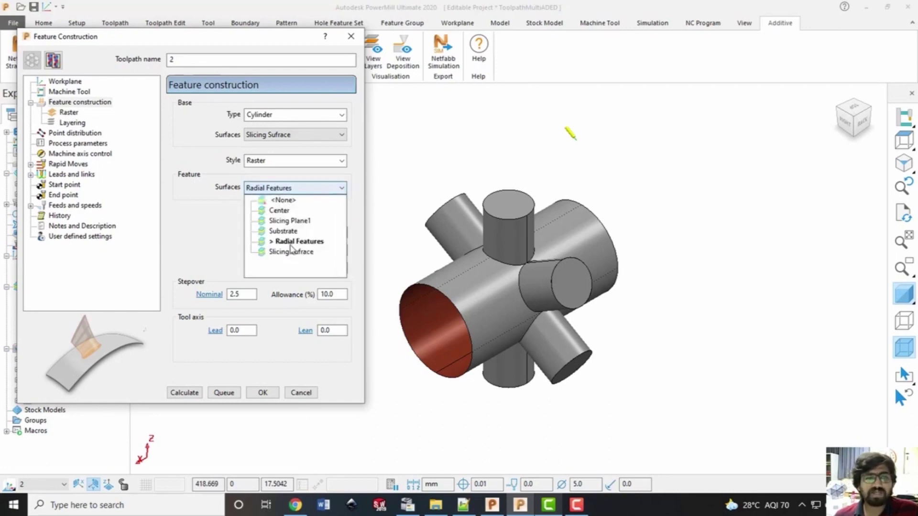
left_click(296, 241)
left_click(298, 188)
left_click(282, 188)
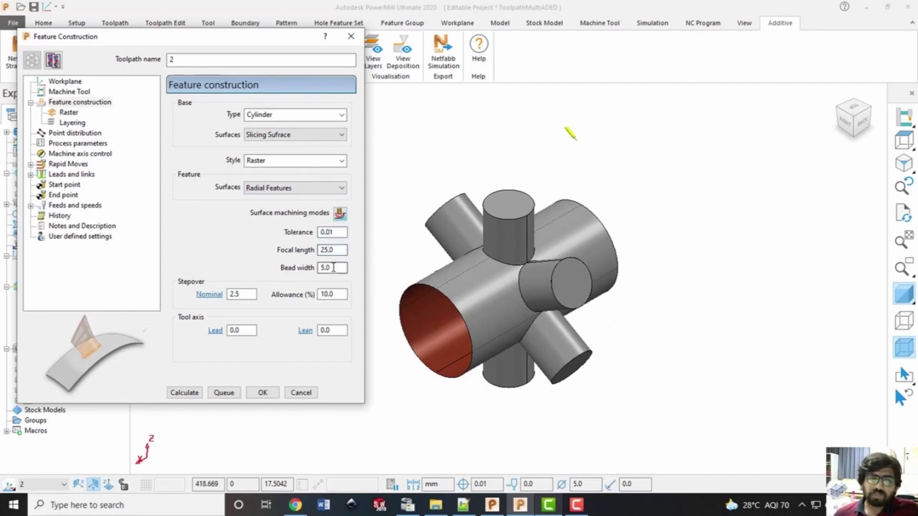
left_click(246, 297)
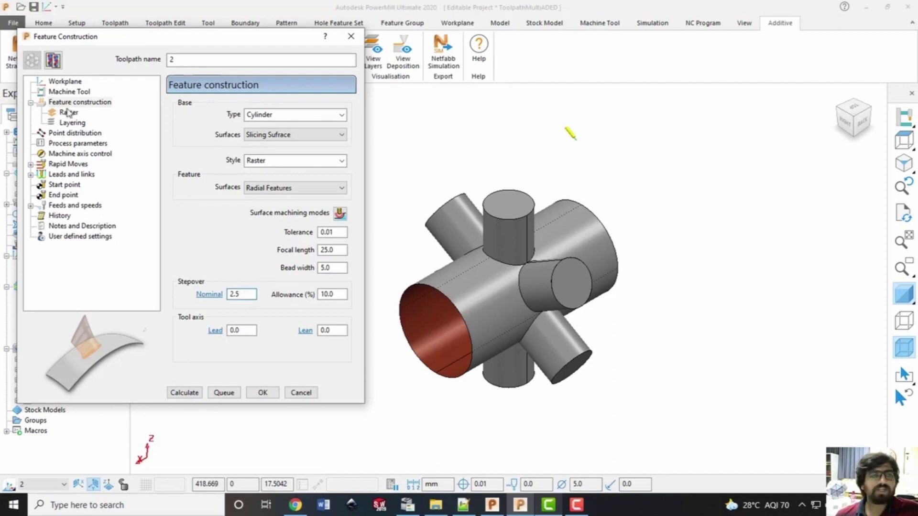
left_click(267, 161)
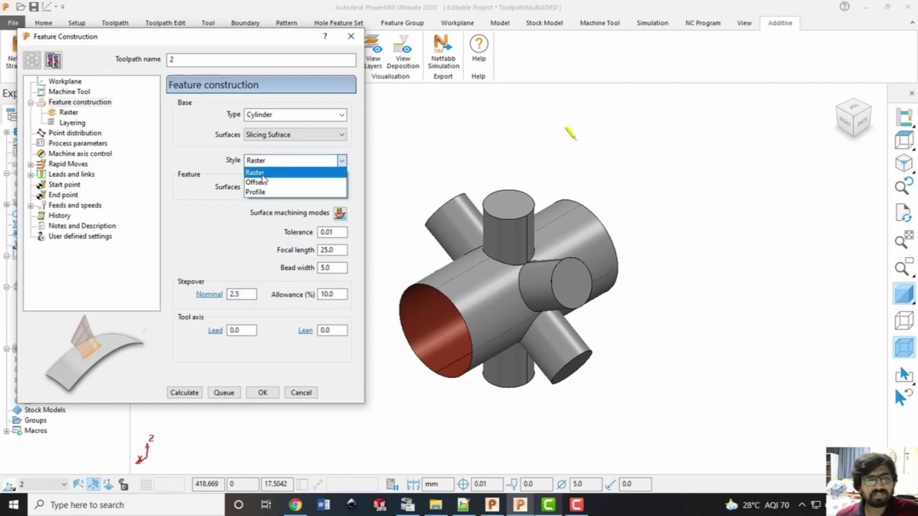
left_click(262, 174)
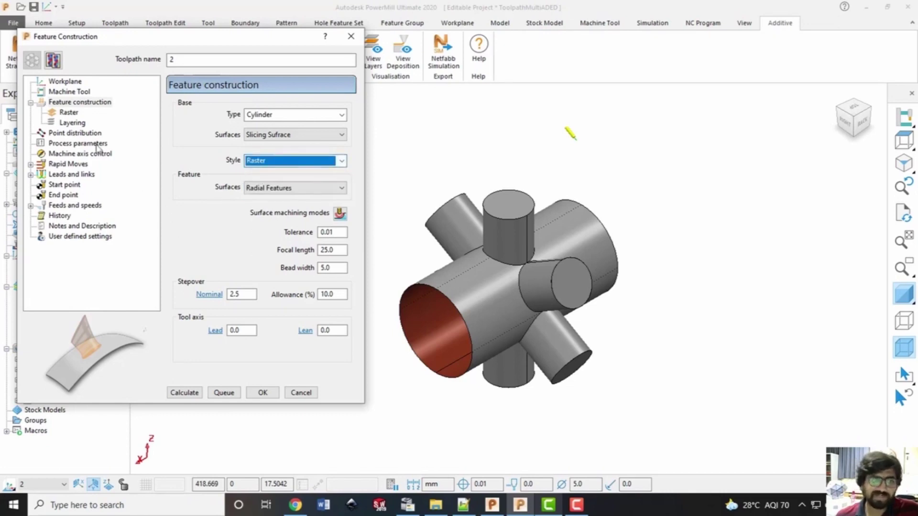
Configure the raster with Two way ordering, Anticlockwise rotary direction and Across direction
left_click(66, 116)
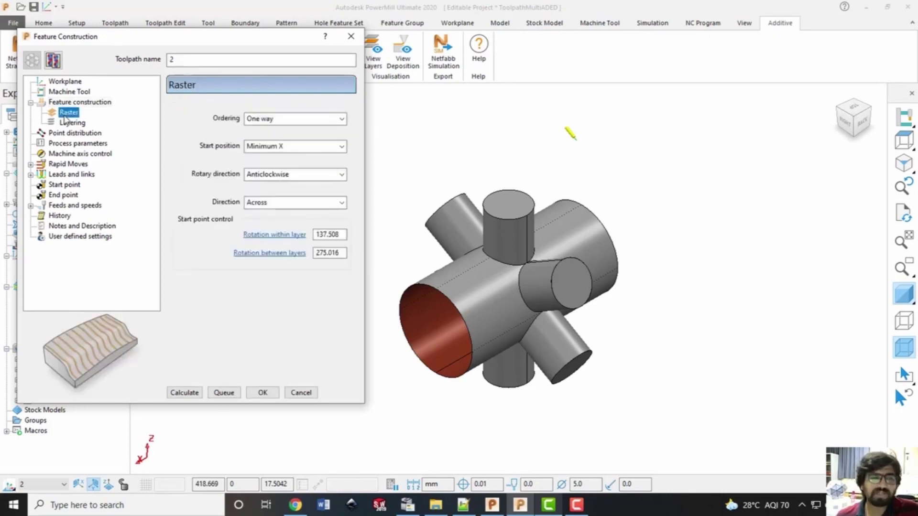
left_click(315, 120)
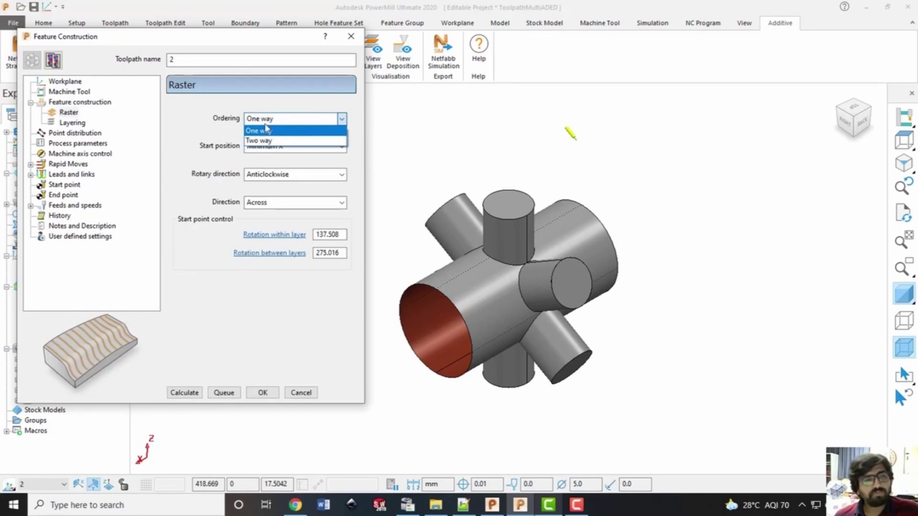
left_click(257, 140)
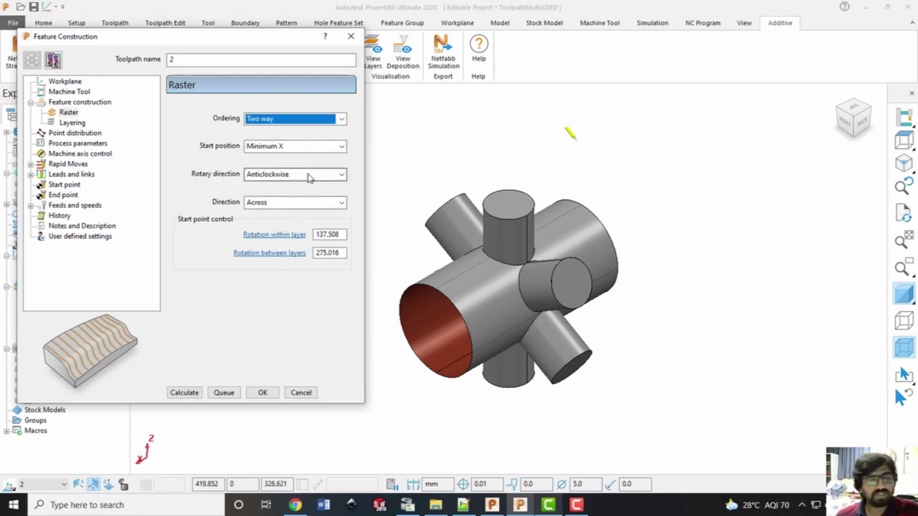
left_click(276, 175)
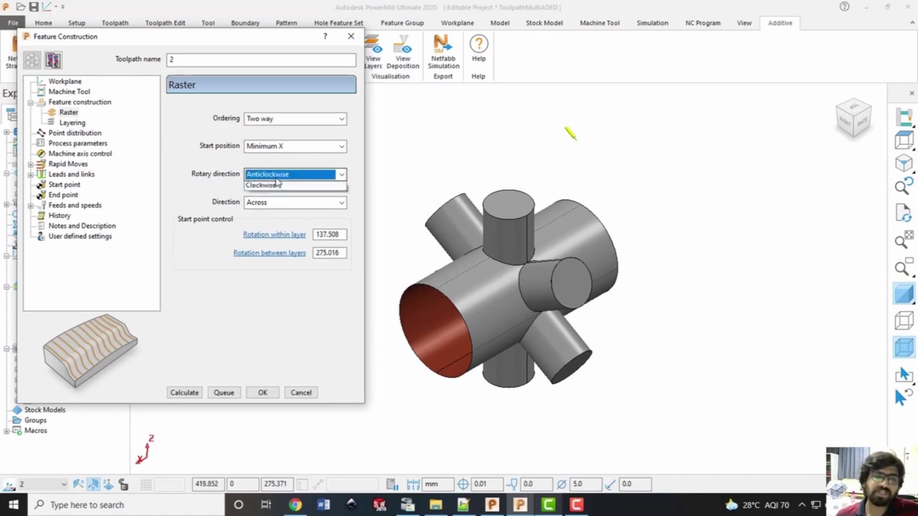
left_click(276, 185)
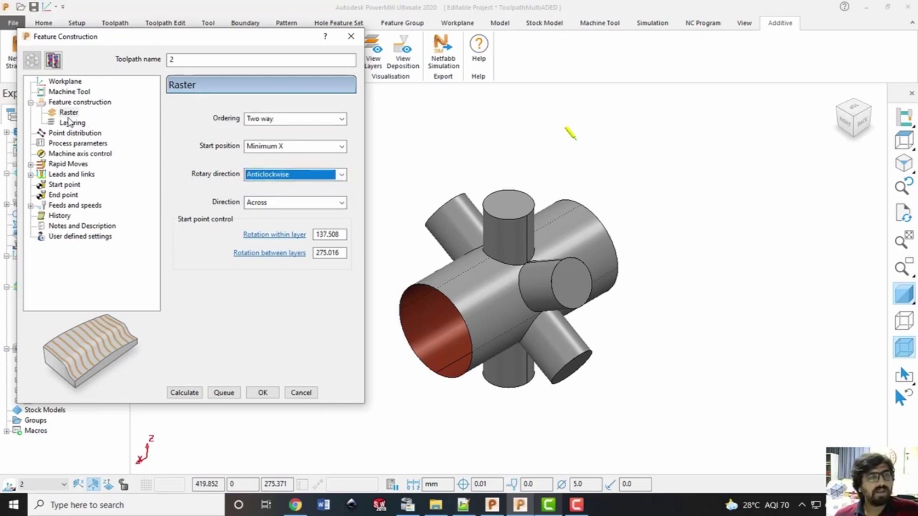
left_click(315, 203)
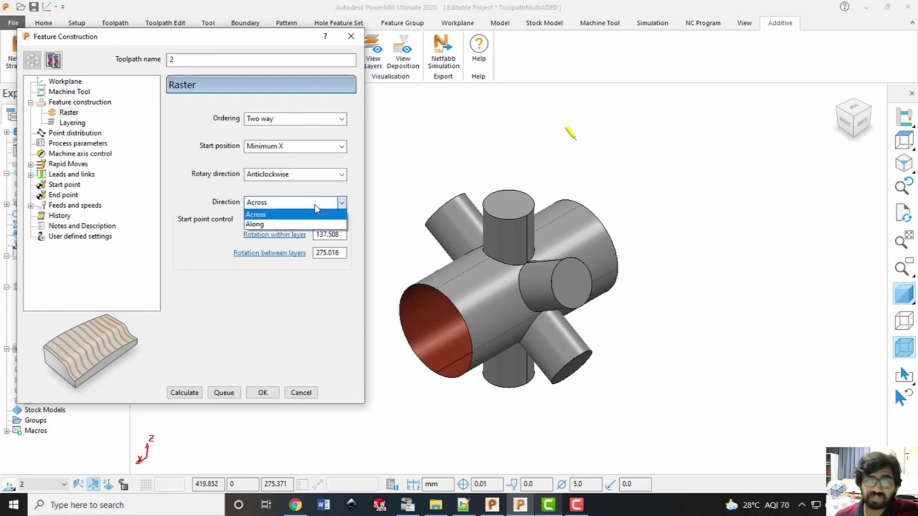
left_click(317, 214)
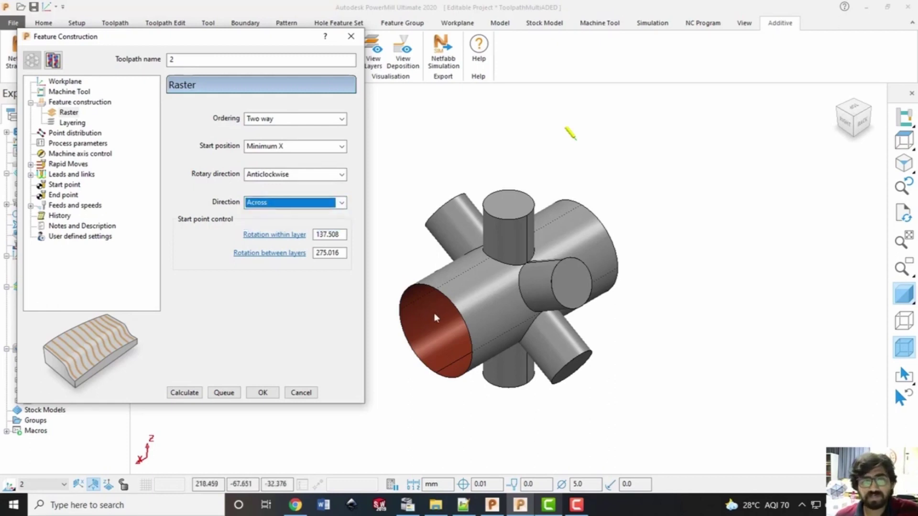
left_click(285, 204)
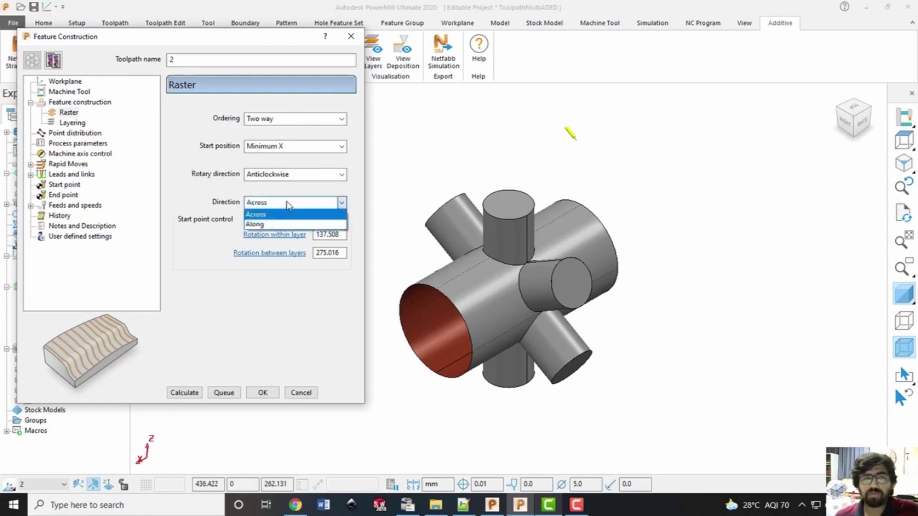
left_click(287, 205)
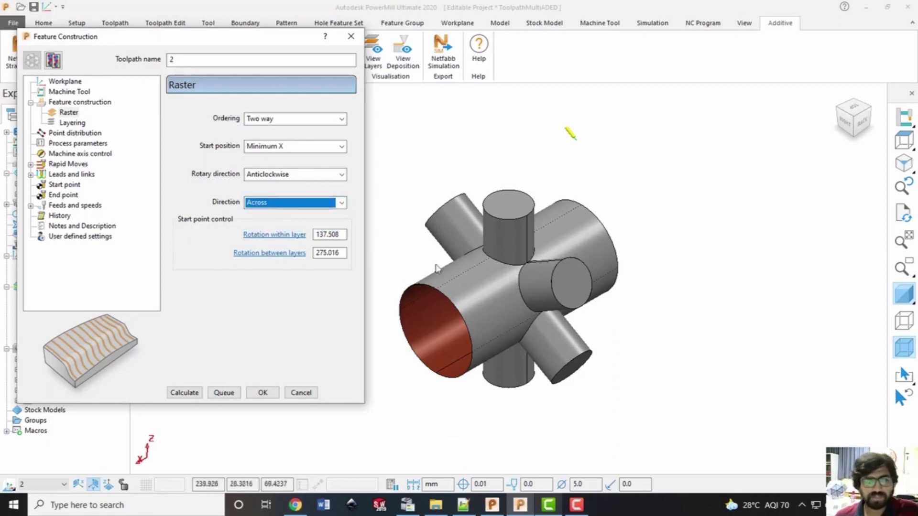
Examine the raster's start point rotation within a layer and between layers
key("Tab")
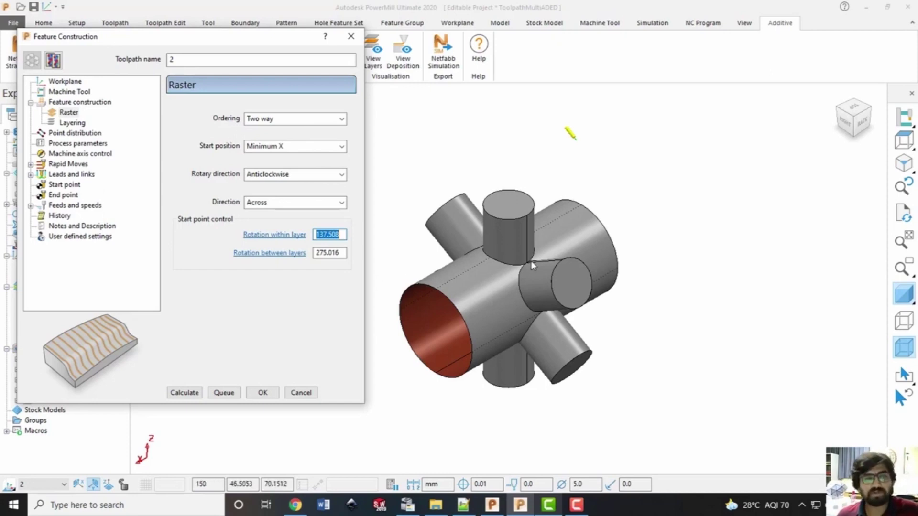
double_click(320, 254)
double_click(329, 235)
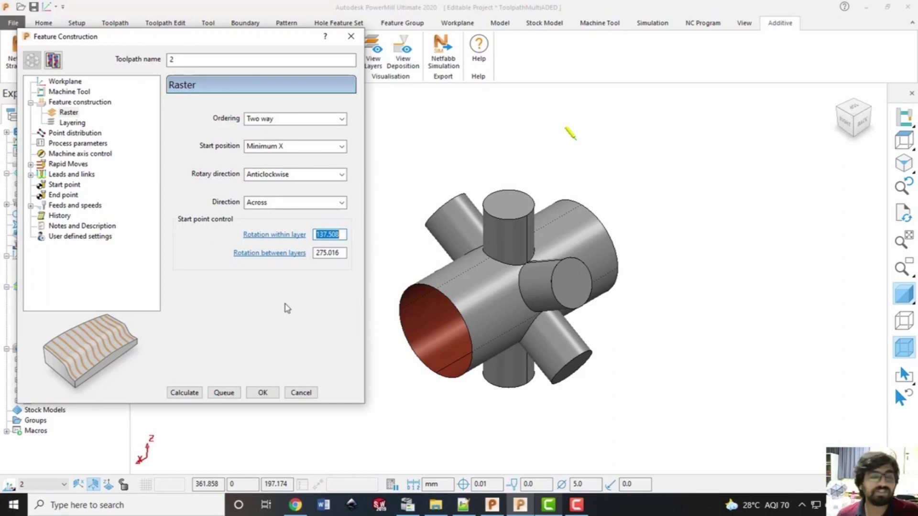
double_click(336, 235)
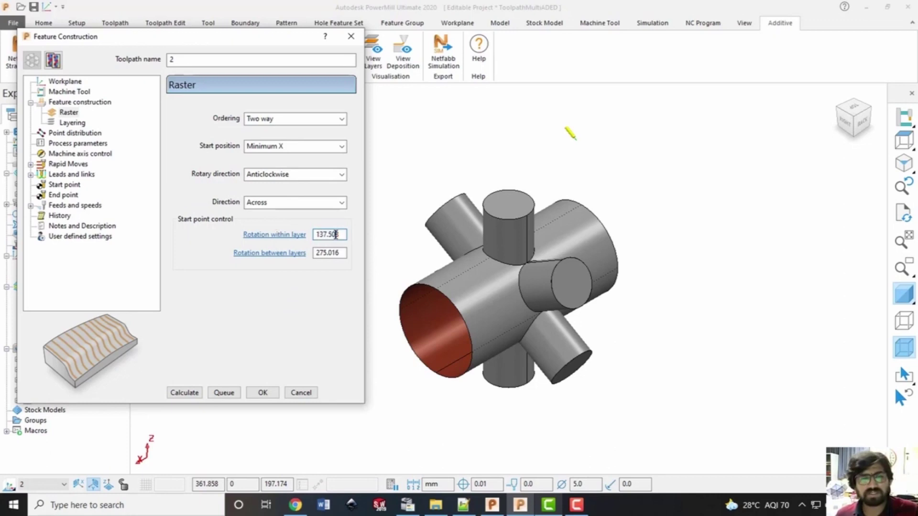
double_click(326, 251)
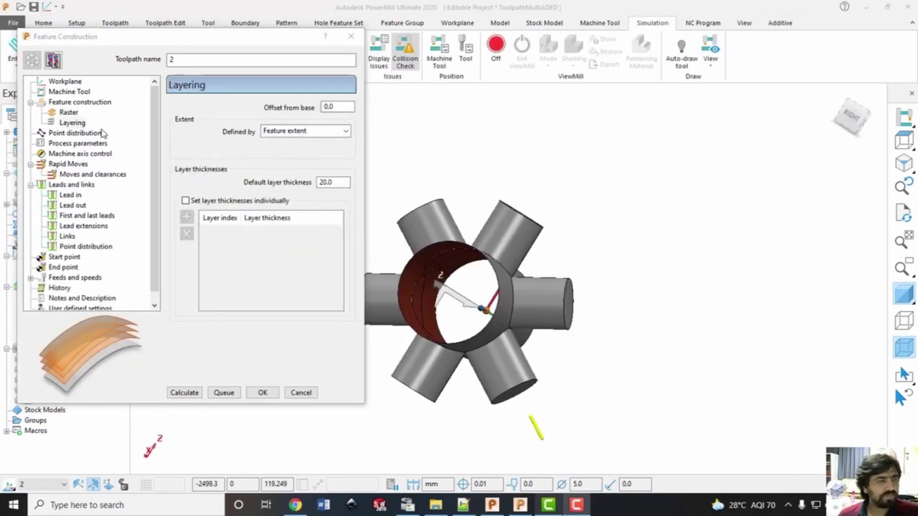
Define the layering extent by Feature extent and check the default layer thickness
left_click(71, 123)
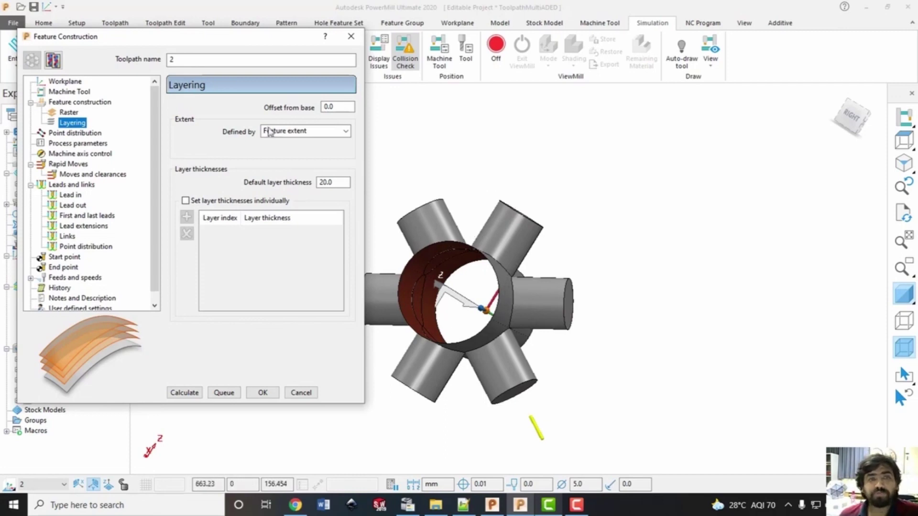
left_click(326, 131)
left_click(306, 163)
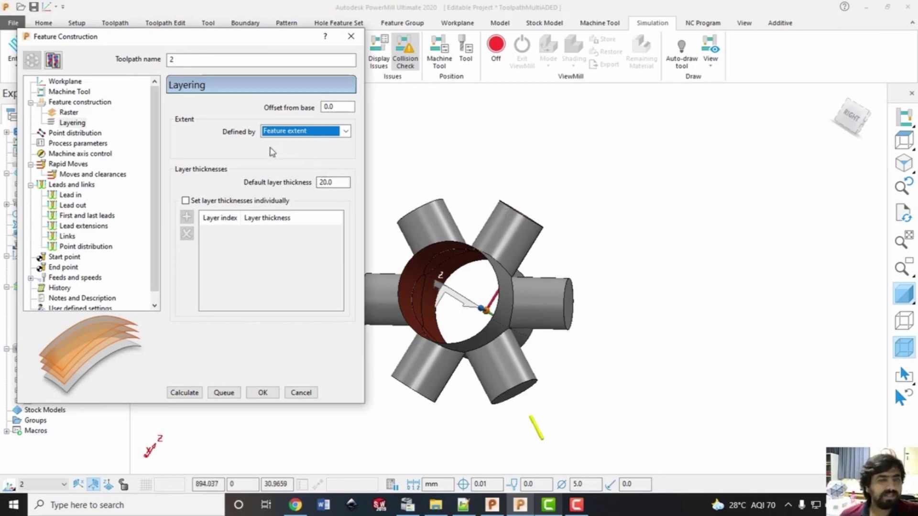
left_click(348, 182)
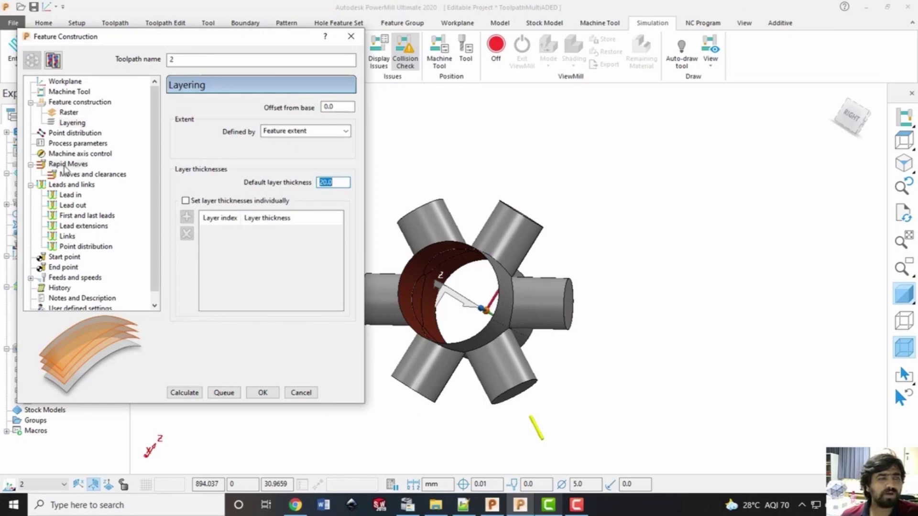
Set the rapid moves safe area type to Cylinder and calculate its dimensions from Block and Model
left_click(67, 165)
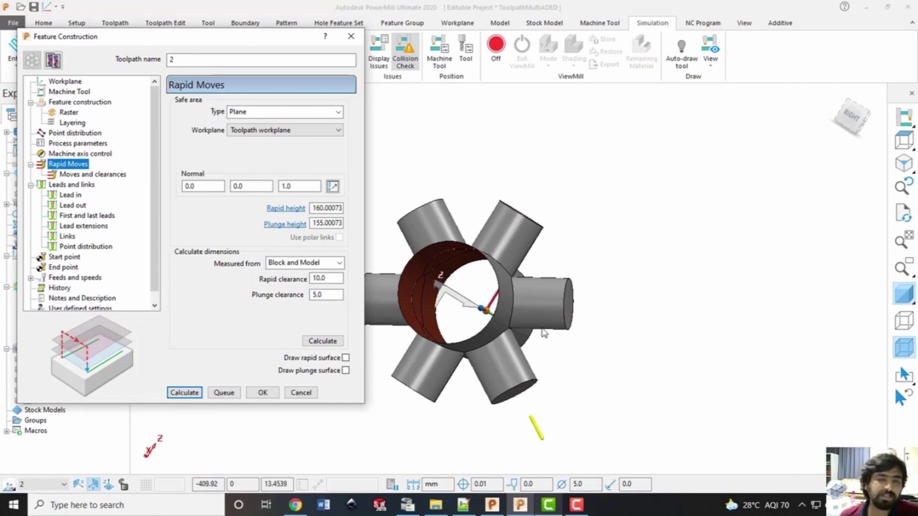
left_click(230, 217)
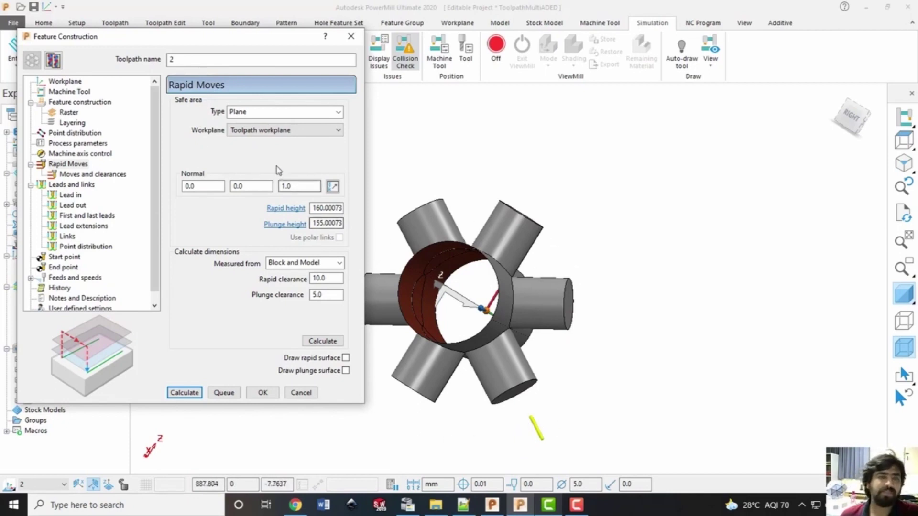
left_click(330, 131)
left_click(330, 133)
left_click(337, 113)
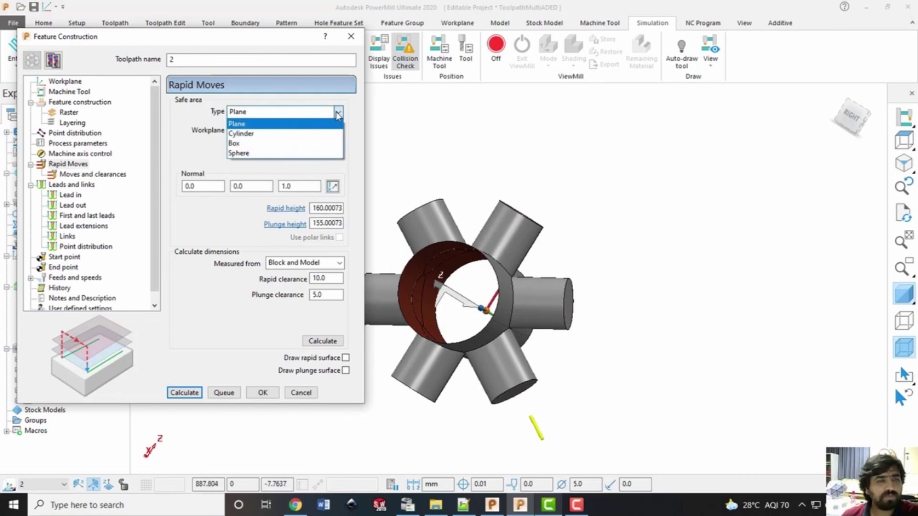
left_click(306, 133)
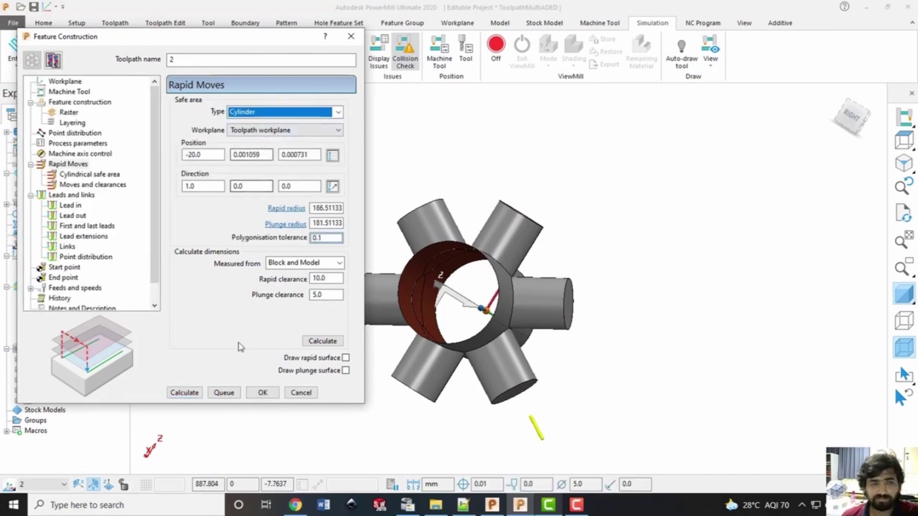
left_click(323, 341)
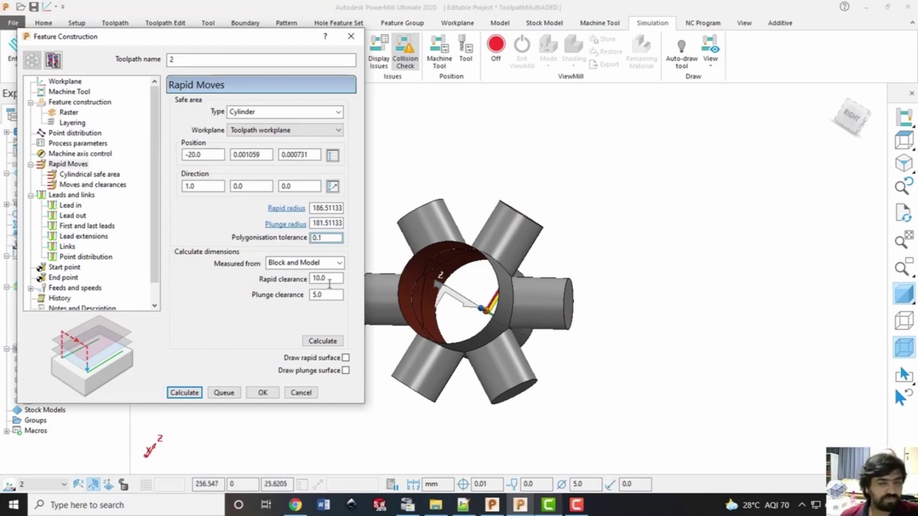
Check the finite length and included faces settings of the cylindrical safe area
left_click(83, 175)
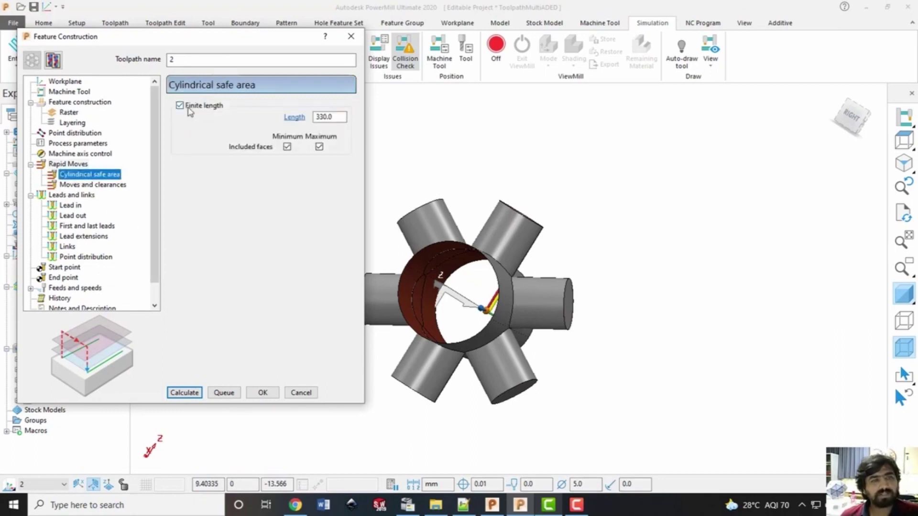
left_click(341, 119)
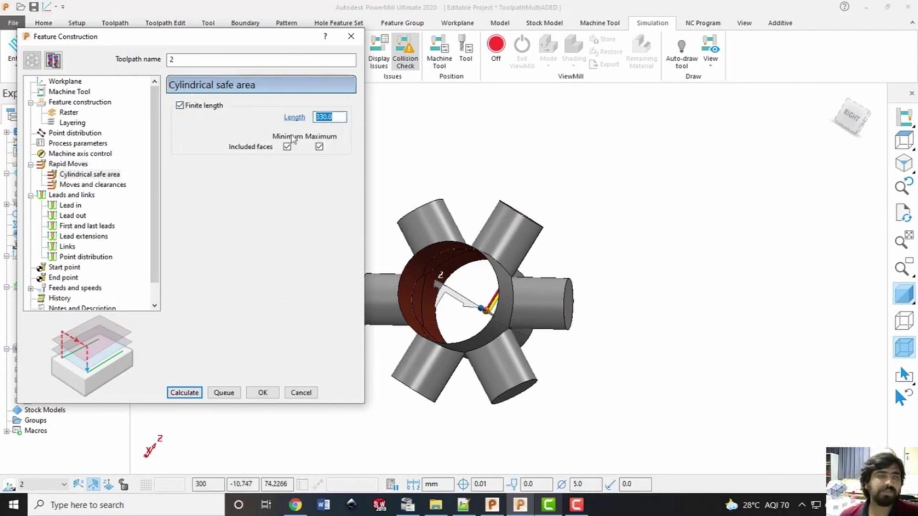
left_click(76, 163)
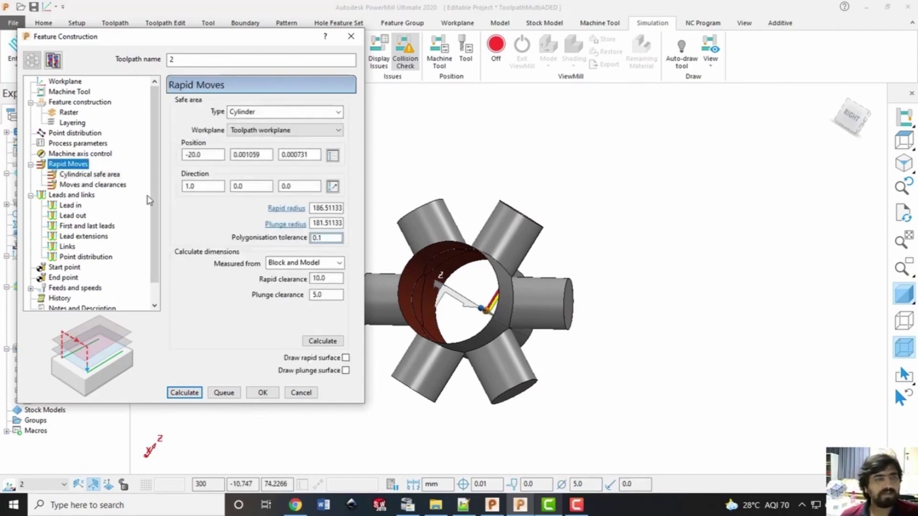
Calculate toolpath 2 and display it on the model in an isometric view
left_click(184, 393)
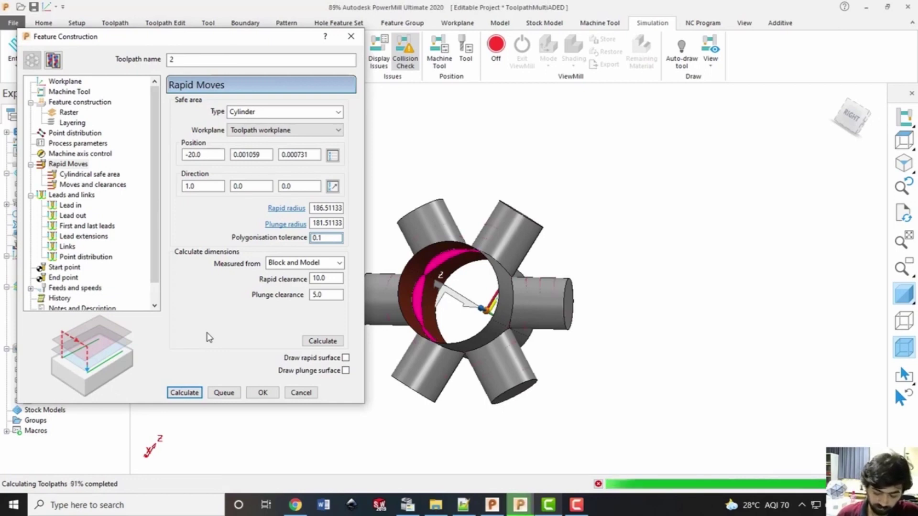
left_click(301, 392)
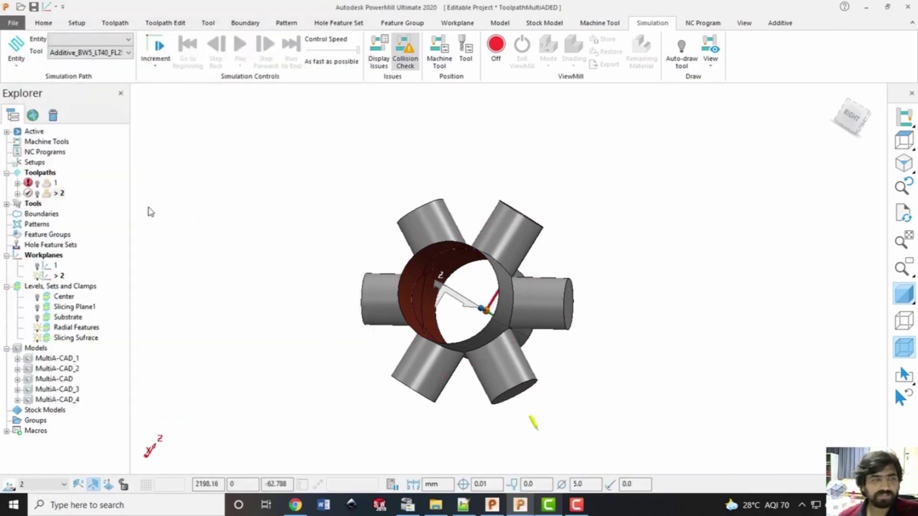
left_click(38, 194)
right_click(45, 196)
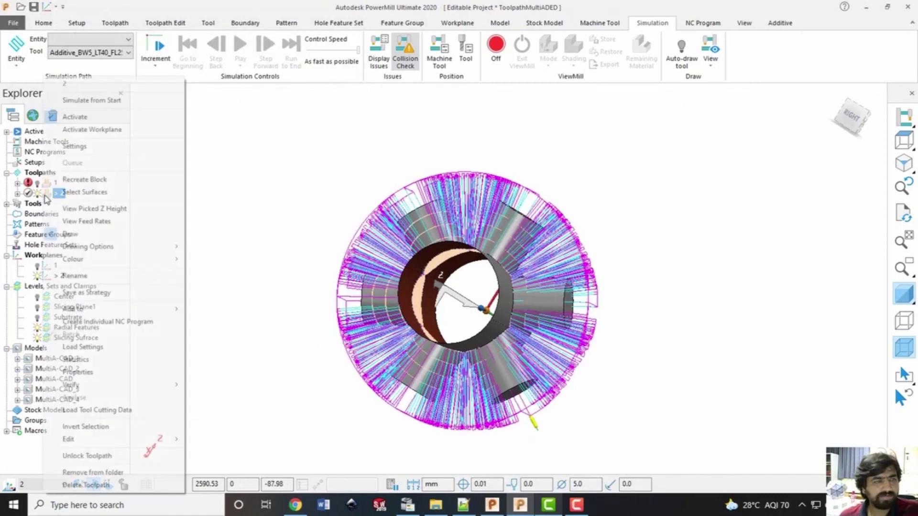
left_click(246, 190)
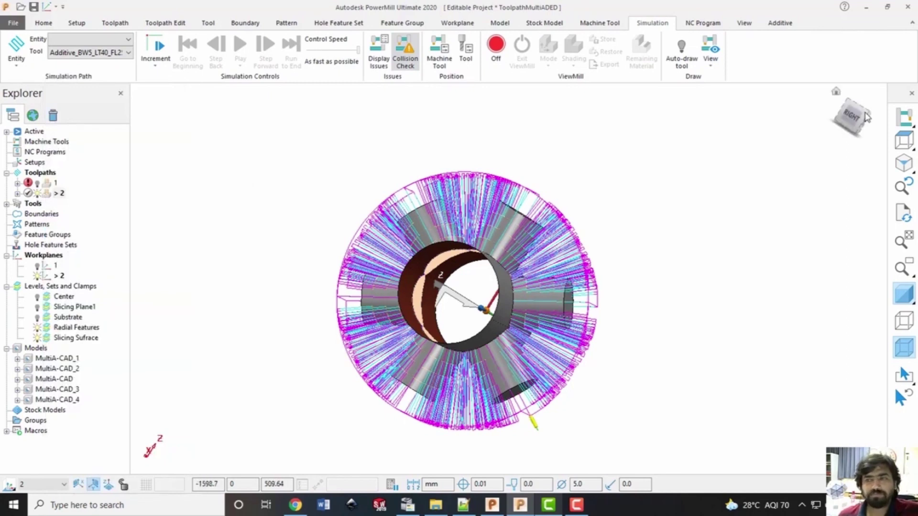
key("ctrl+1")
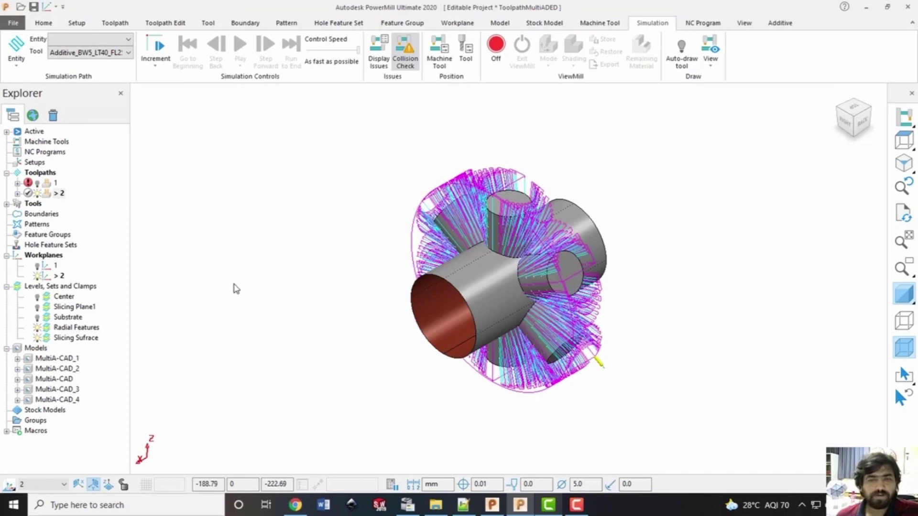
Save the project and hide the Radial Features level while keeping the Slicing Sufrace level displayed
key("ctrl+s")
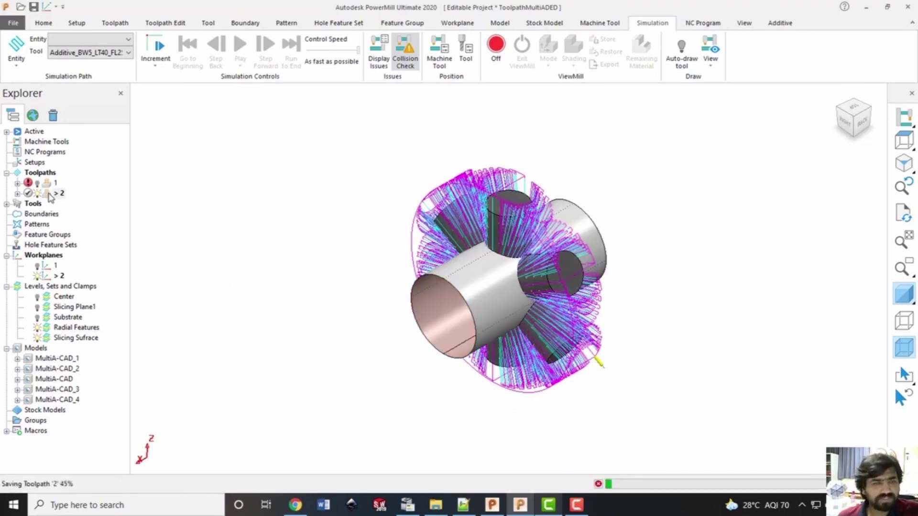
left_click(37, 337)
left_click(38, 328)
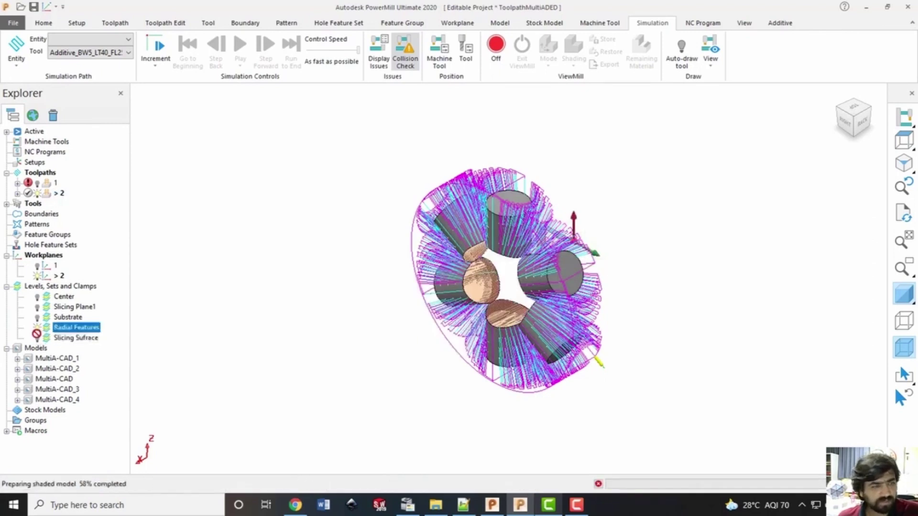
left_click(37, 337)
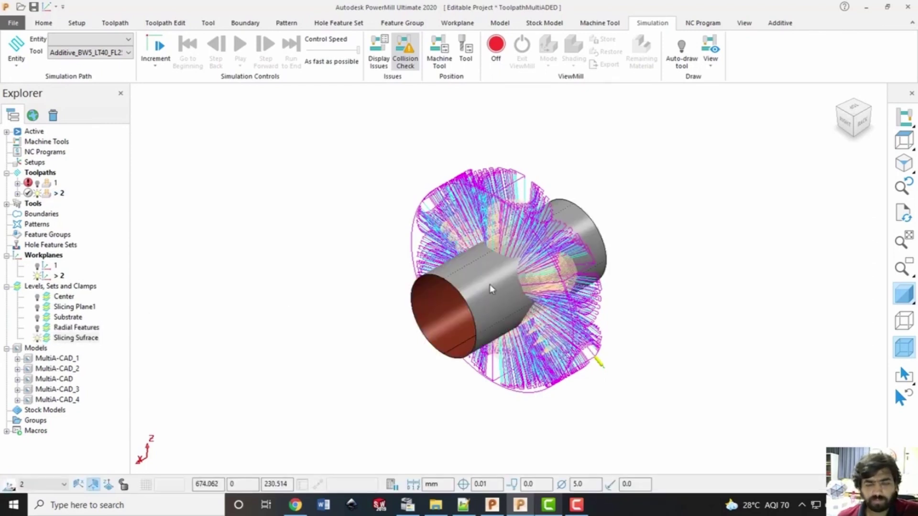
Turn off the drawing of links and leads so that only toolpath 2's cutting moves are drawn
left_click(115, 23)
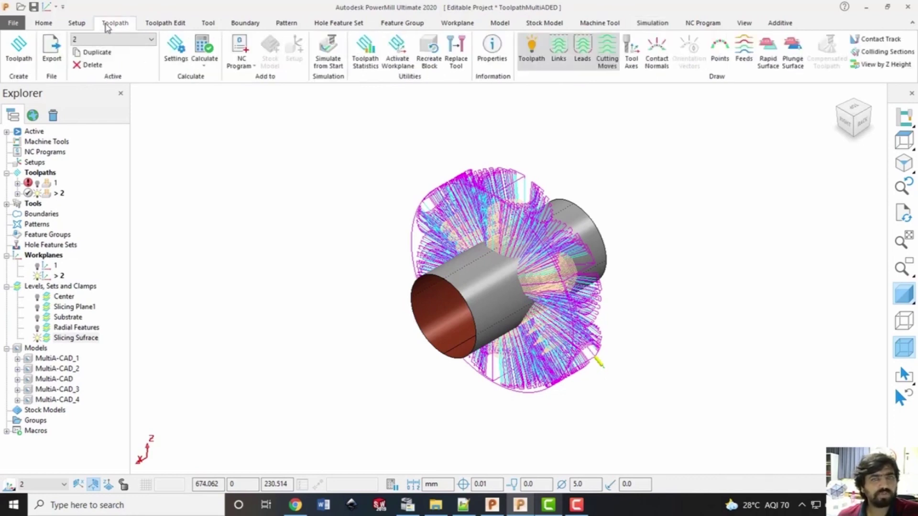
left_click(560, 58)
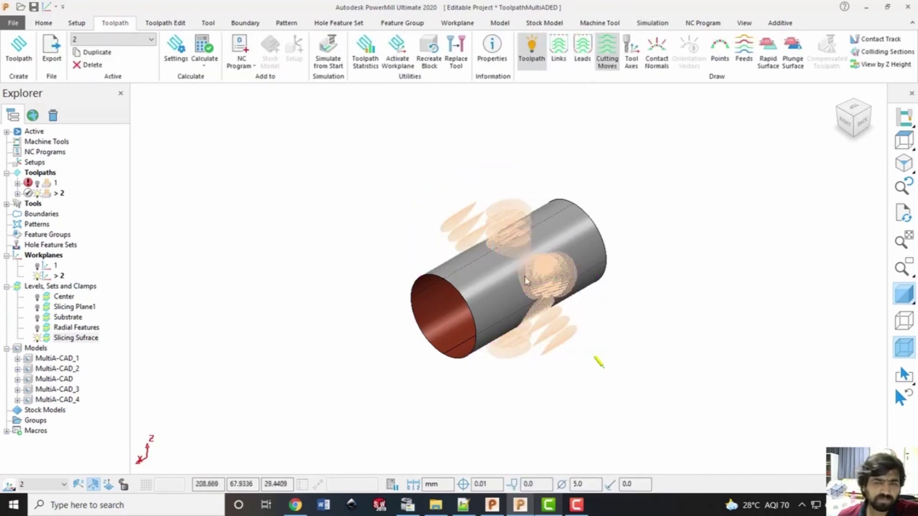
middle_click_drag(565, 316, 508, 266)
Simulate toolpath 2 from its start
left_click(48, 196)
right_click(47, 197)
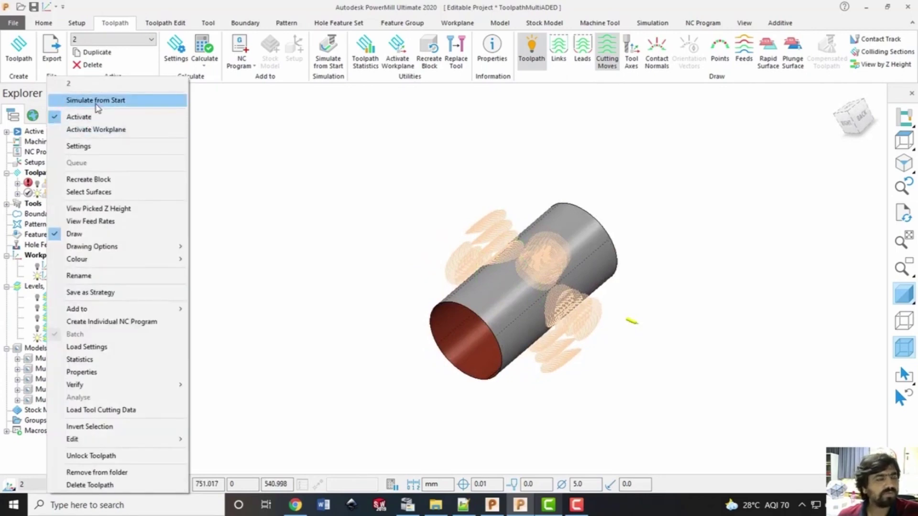
left_click(96, 100)
left_click(237, 46)
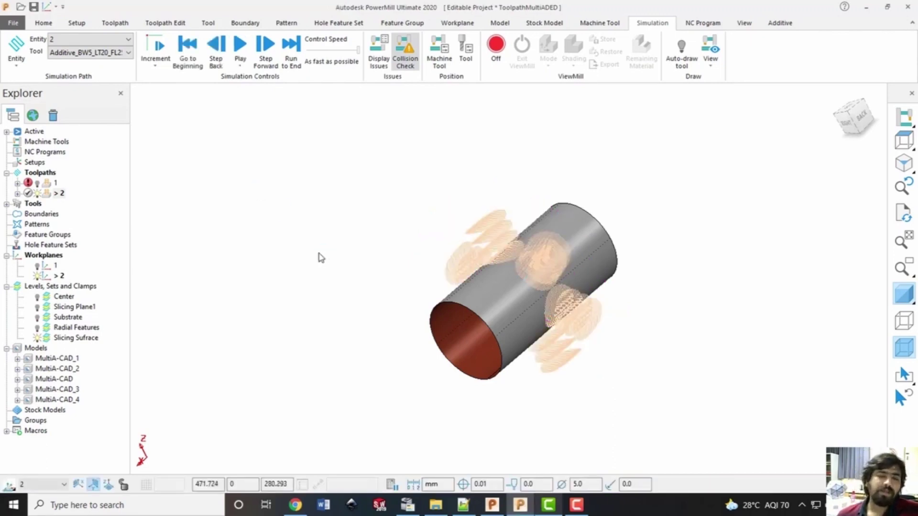
Play the additive deposition animation for toolpath 2 and close it
right_click(58, 196)
left_click(535, 147)
left_click(777, 23)
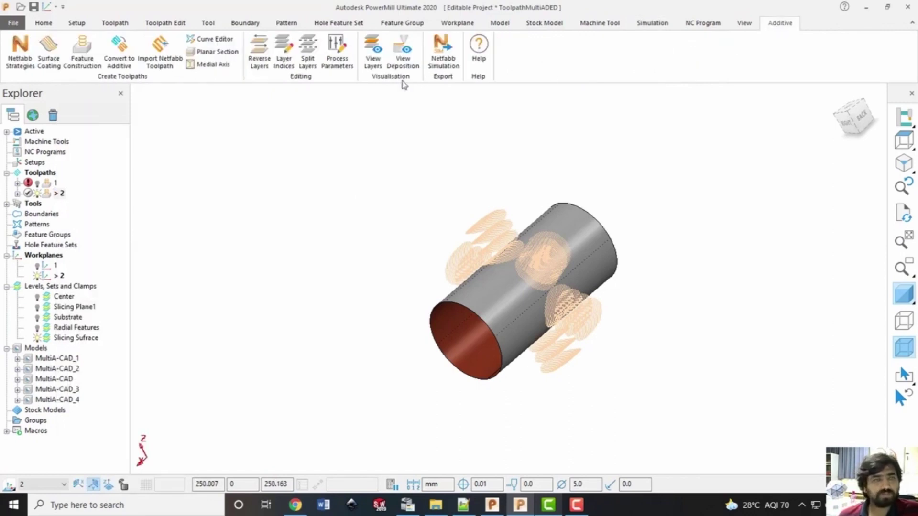
left_click(404, 52)
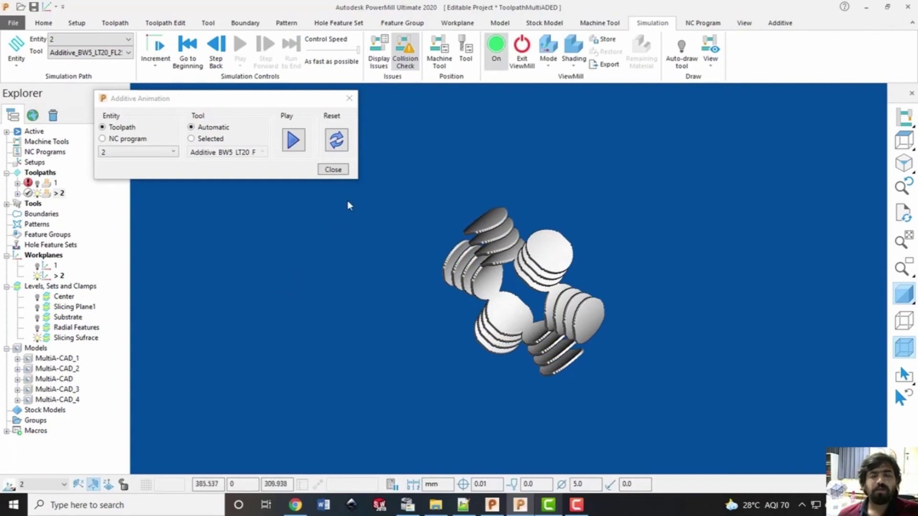
left_click(346, 172)
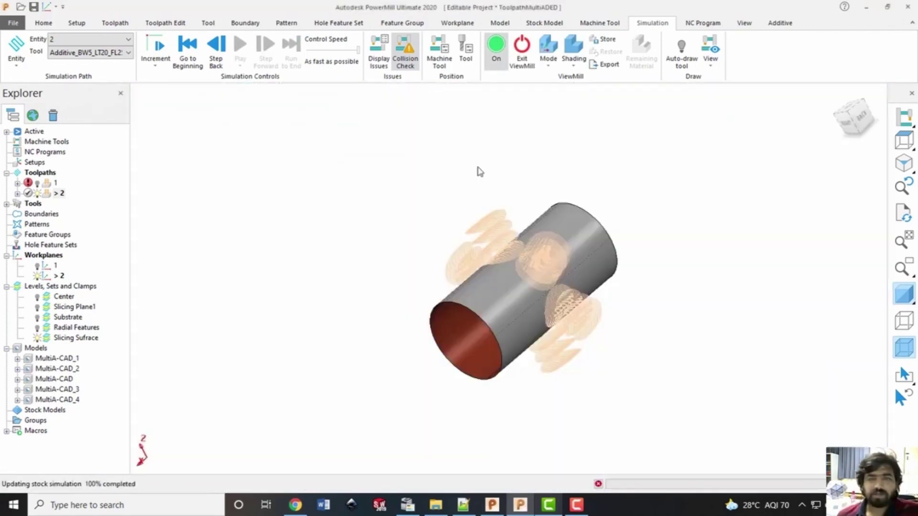
Exit ViewMill, return to an isometric view of the toolpath and save the project
middle_click_drag(471, 165, 549, 162)
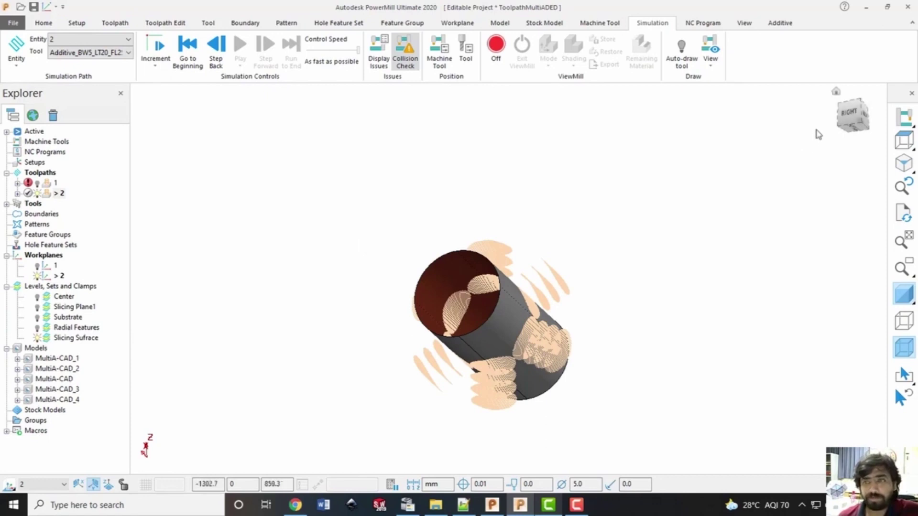
left_click(839, 105)
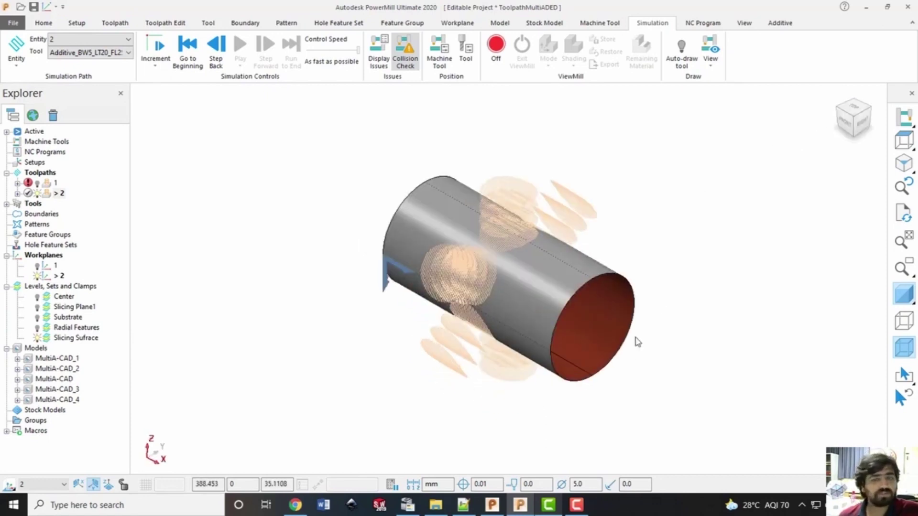
key("ctrl+s")
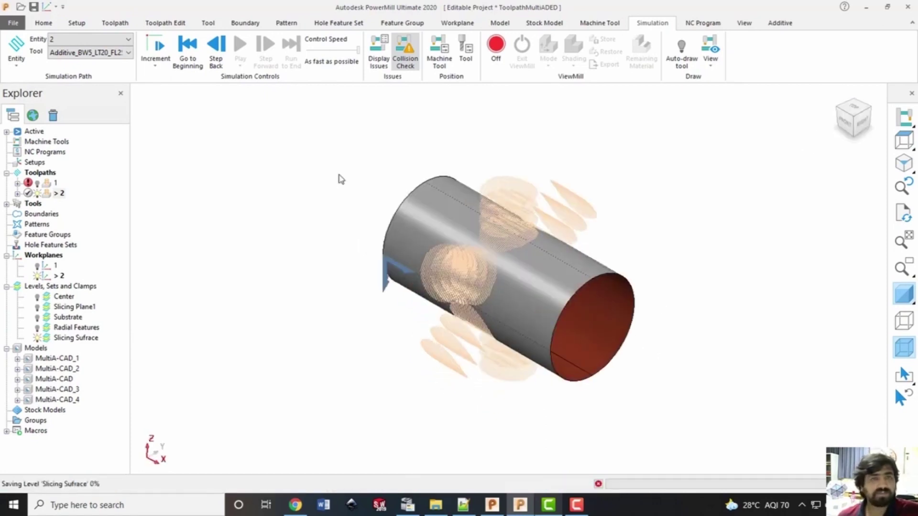
Show the Vertical Plugin Window and expand its Robot Library
left_click(743, 24)
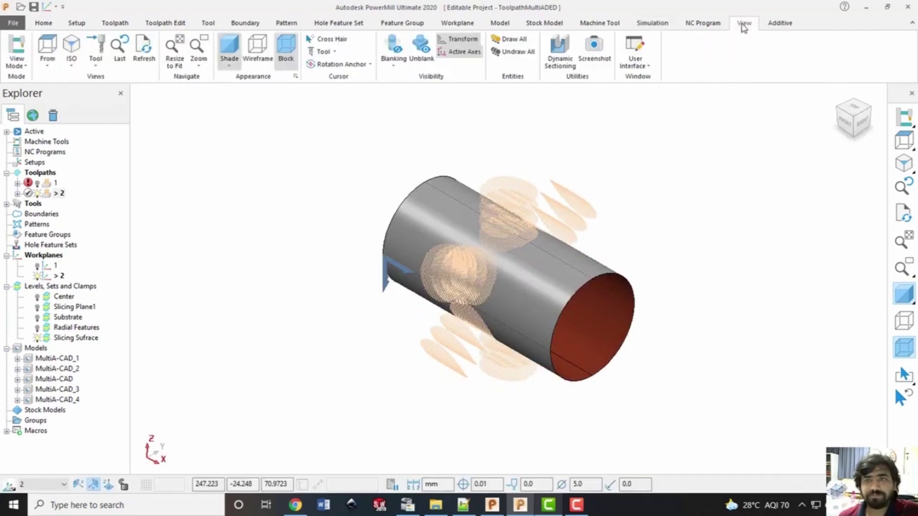
left_click(635, 53)
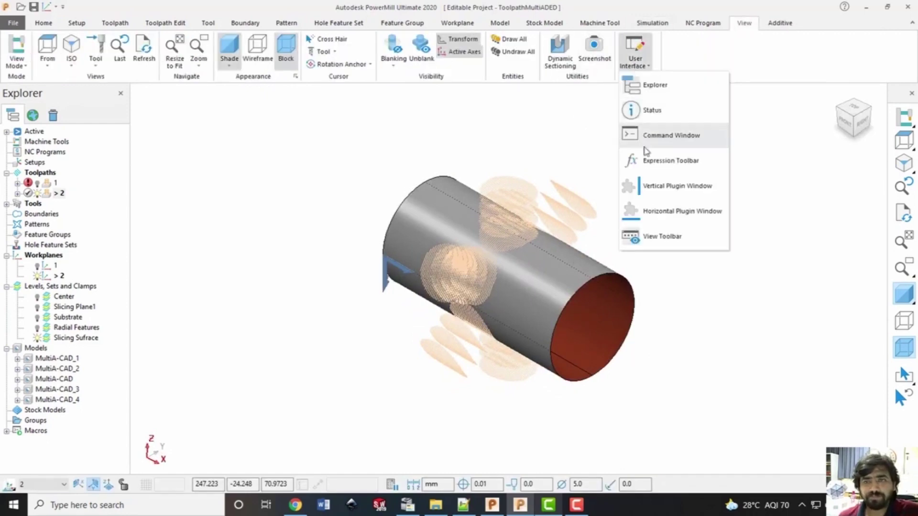
left_click(647, 187)
left_click(762, 116)
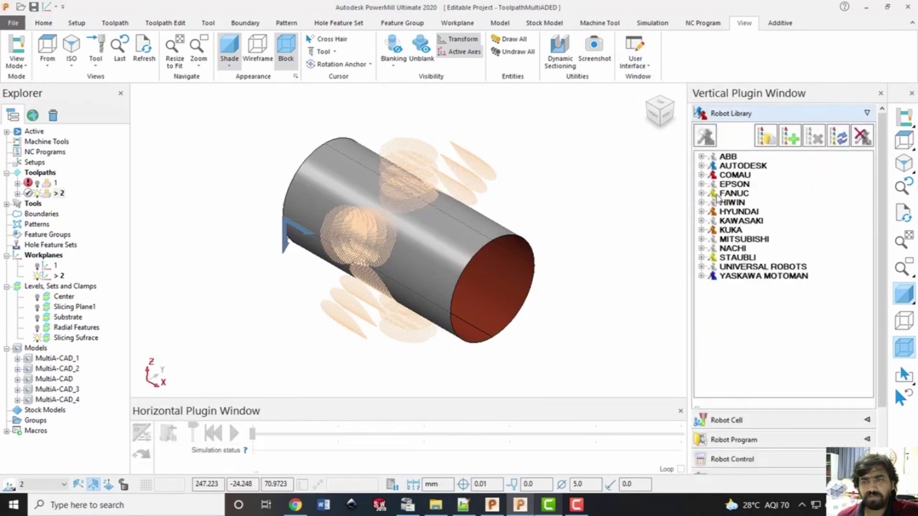
Load the FANUC M-710iC-50 + Positioner robot cell from the library
left_click(701, 194)
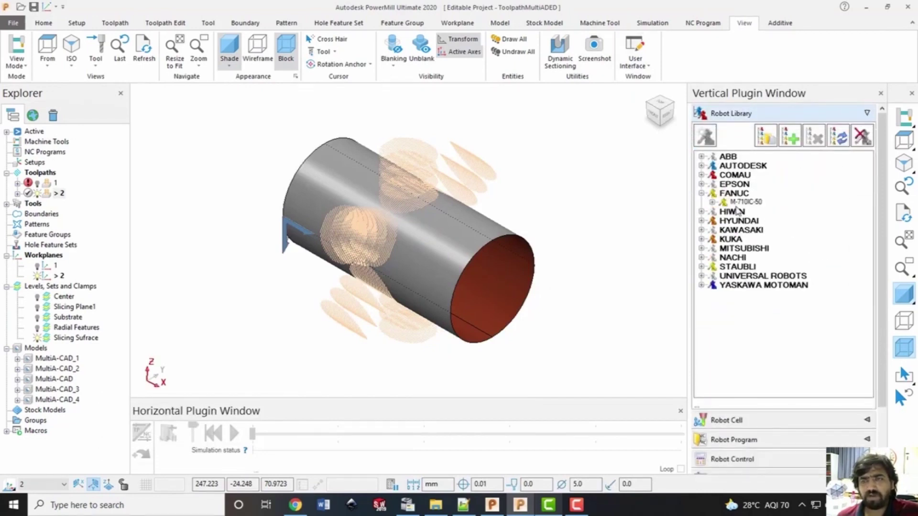
left_click(711, 202)
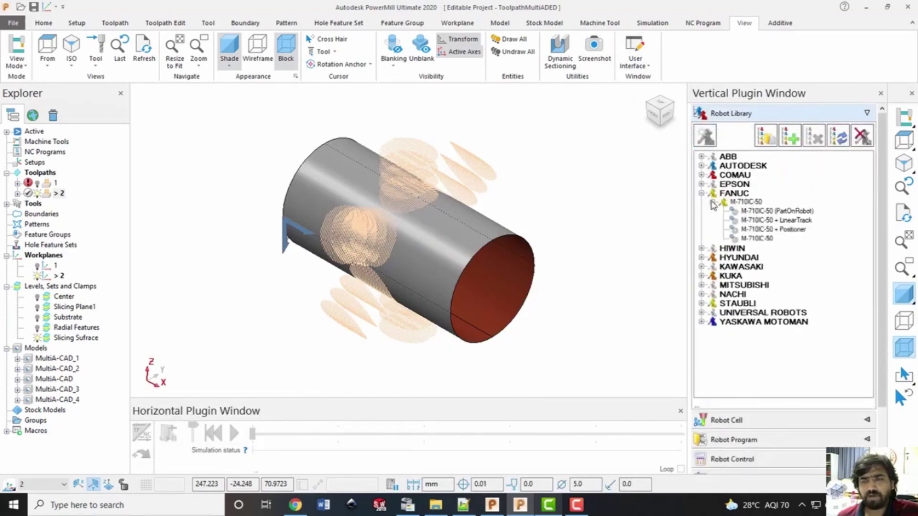
double_click(789, 231)
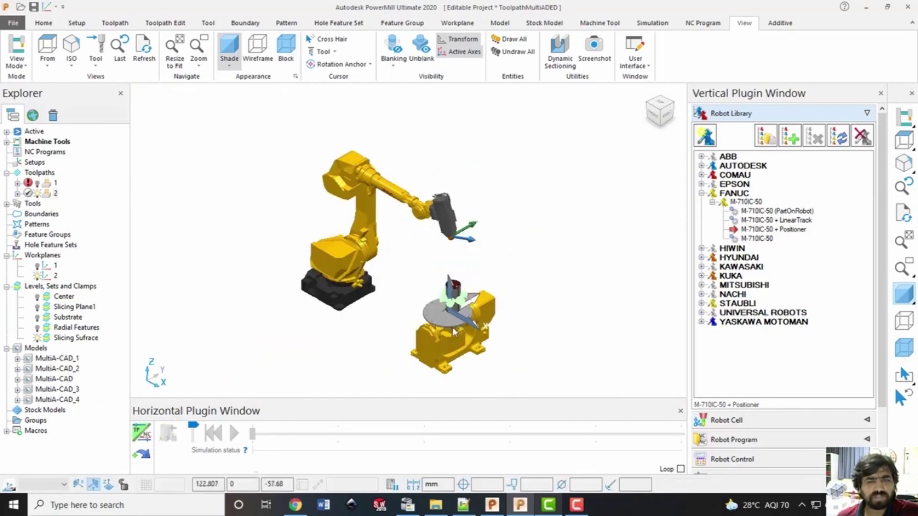
scroll(448, 333, "up", 3)
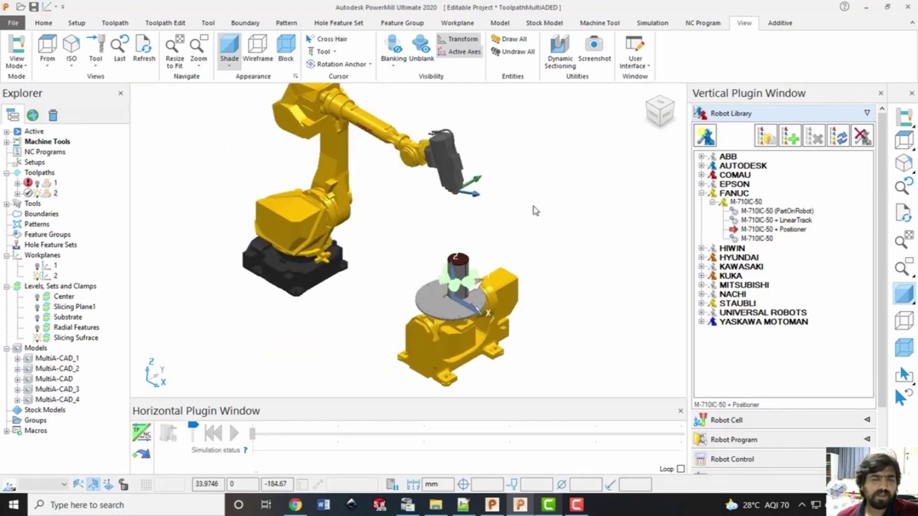
Activate toolpath 1 and hide toolpath 2 from the display
right_click(46, 191)
left_click(74, 117)
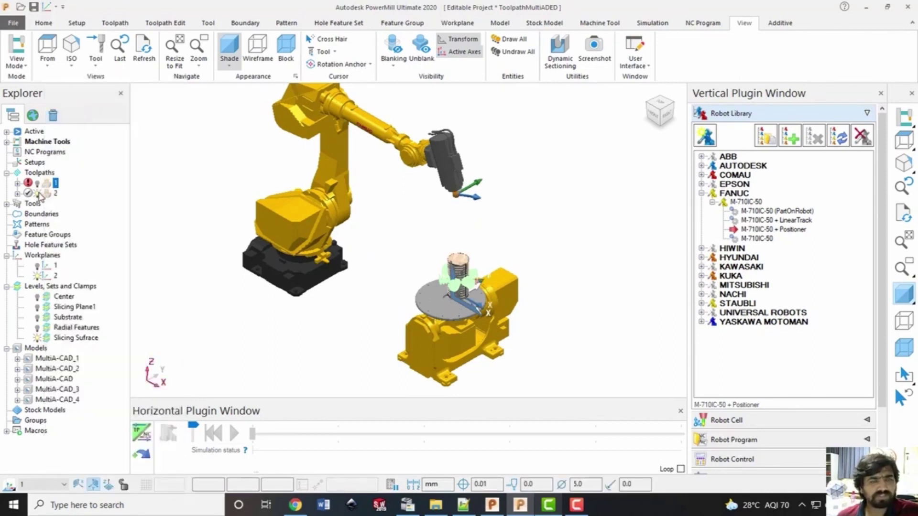
left_click(43, 195)
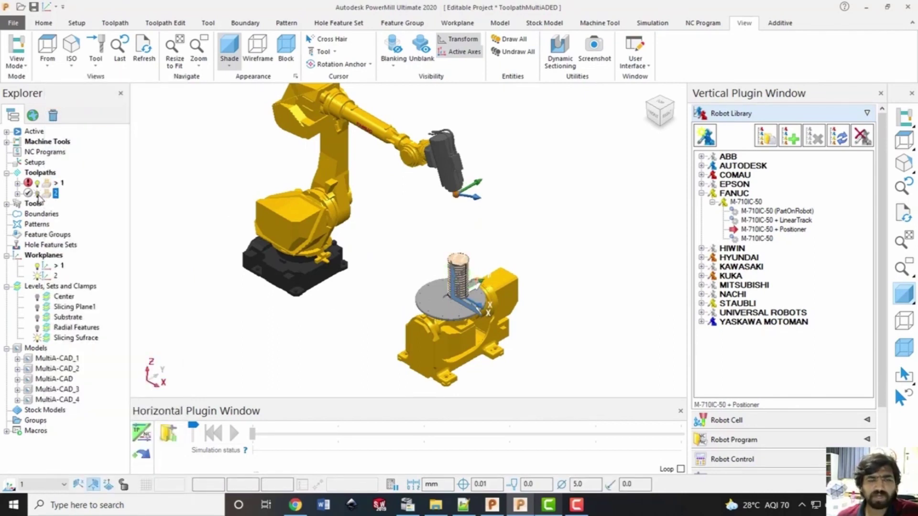
Hide the Slicing Sufrace level and attach the robot tool to the start of toolpath 1 in Robot Control
left_click(38, 338)
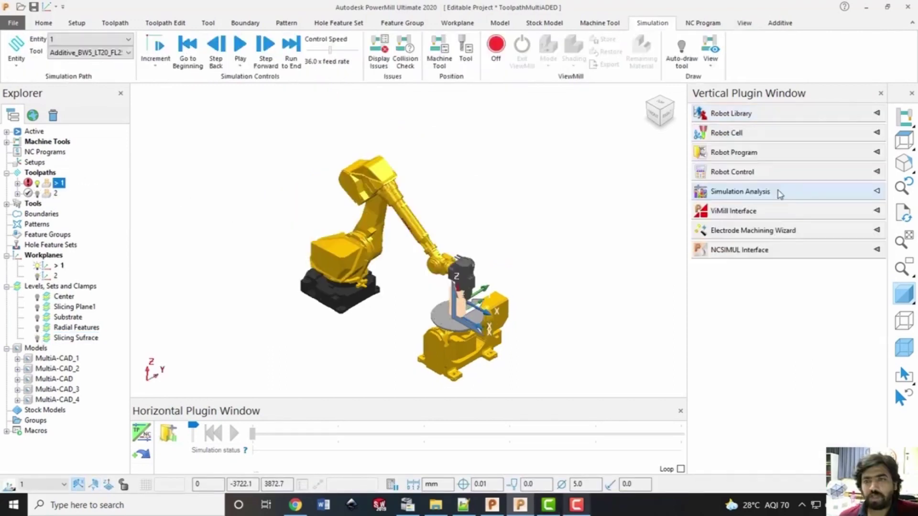
left_click(772, 174)
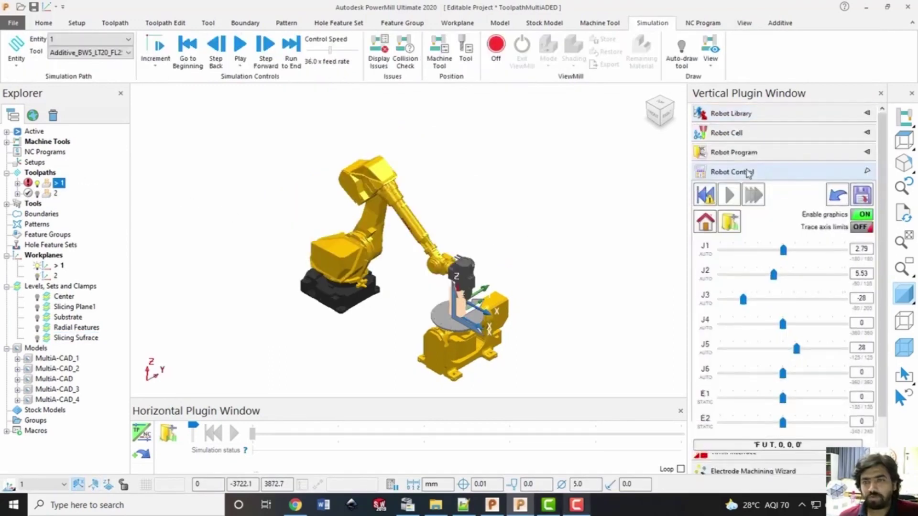
left_click(704, 163)
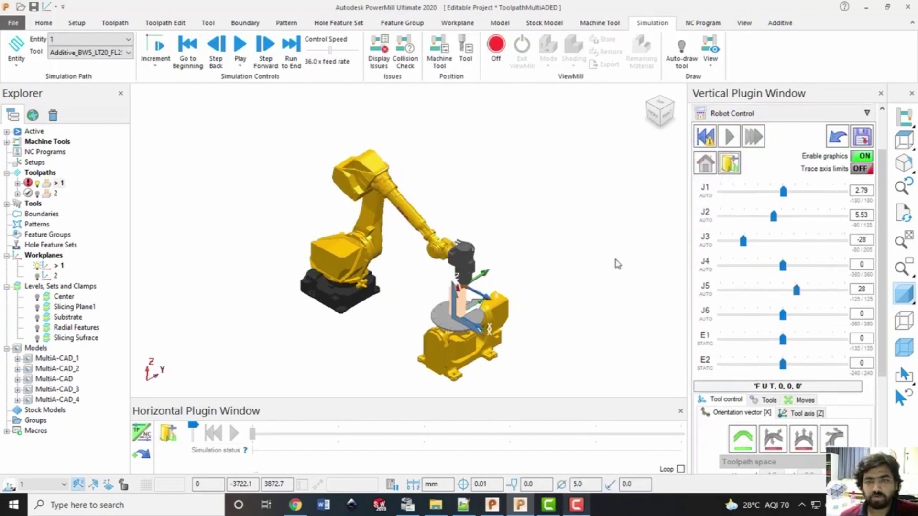
left_click(707, 139)
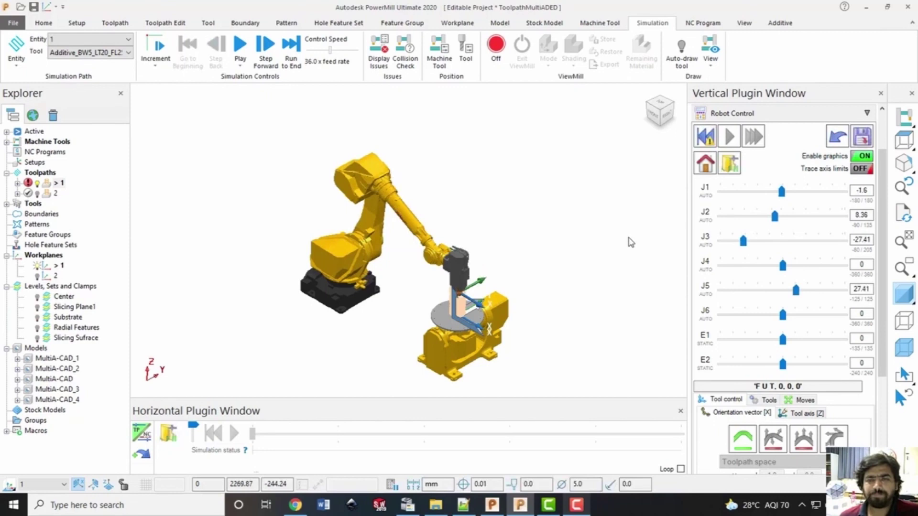
left_click(707, 140)
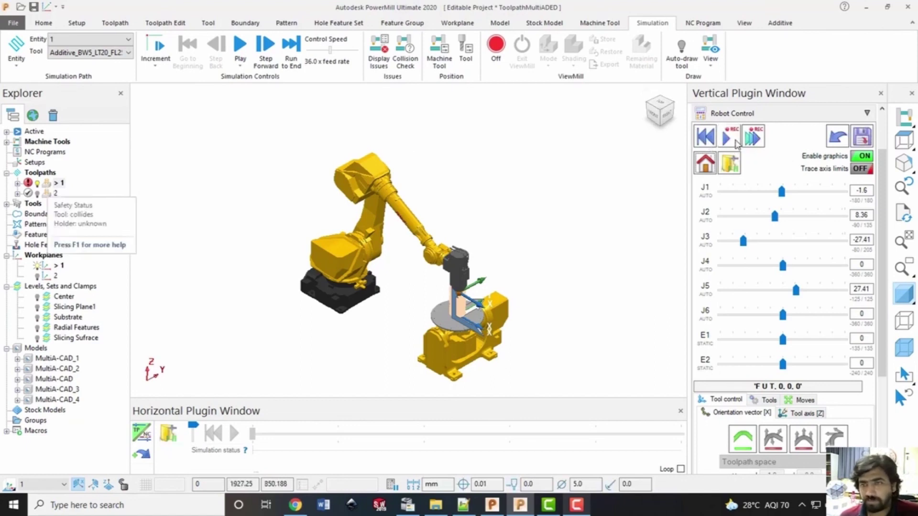
Play and record the robot simulation of toolpath 1 with the control speed set to As fast as possible
left_click(735, 142)
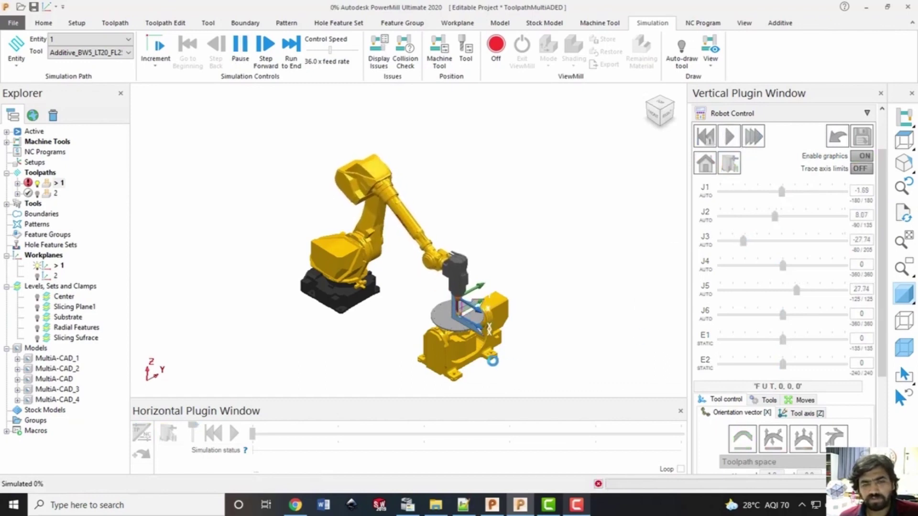
scroll(492, 361, "up", 3)
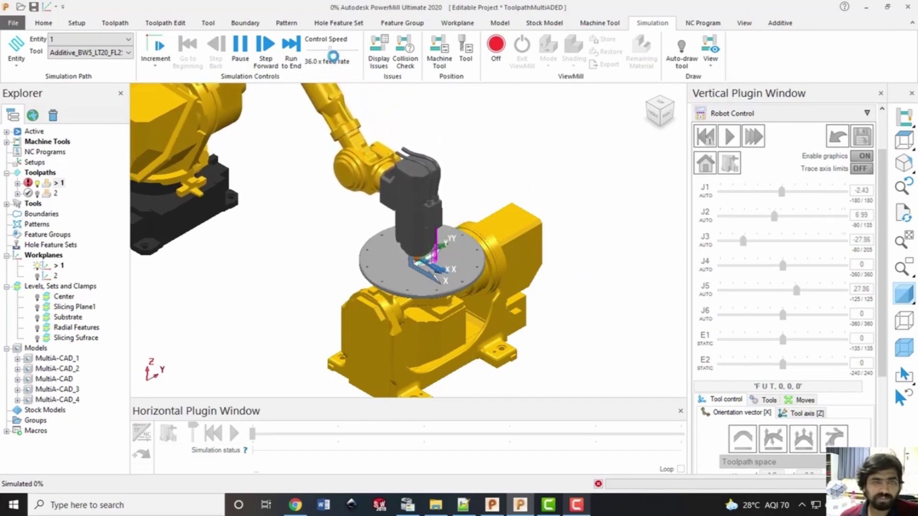
left_click_drag(333, 53, 359, 52)
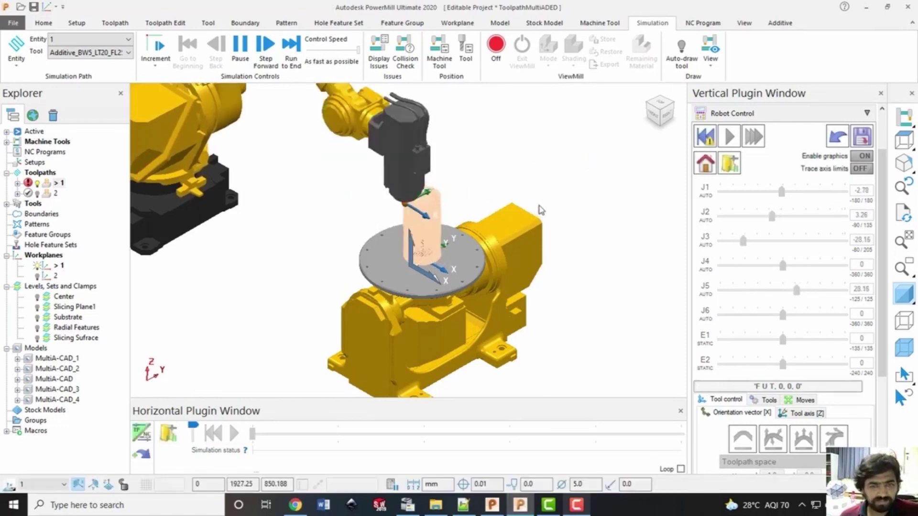
Activate toolpath 2 and display toolpath 1 alongside it
right_click(55, 194)
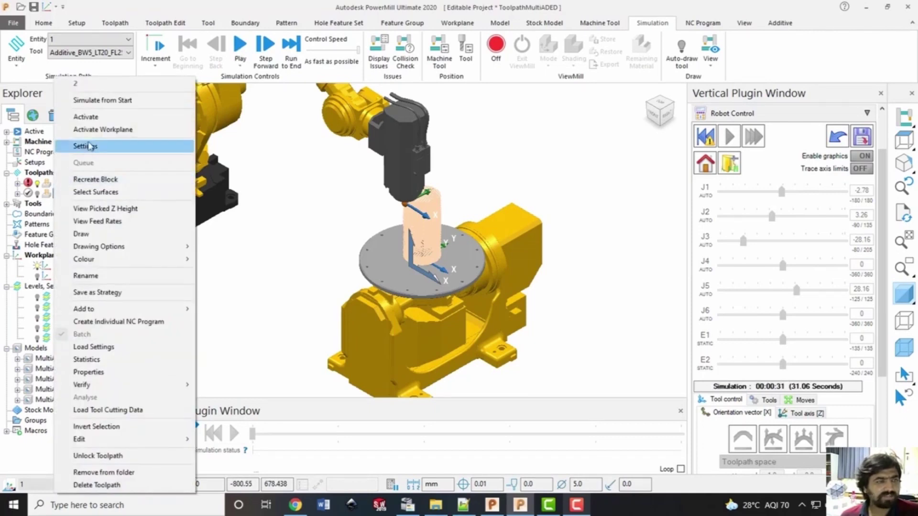
left_click(93, 117)
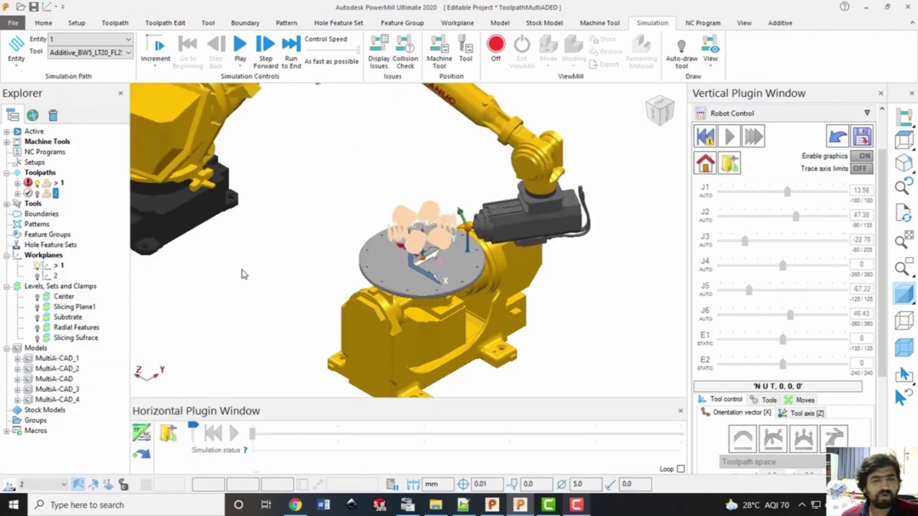
left_click(35, 185)
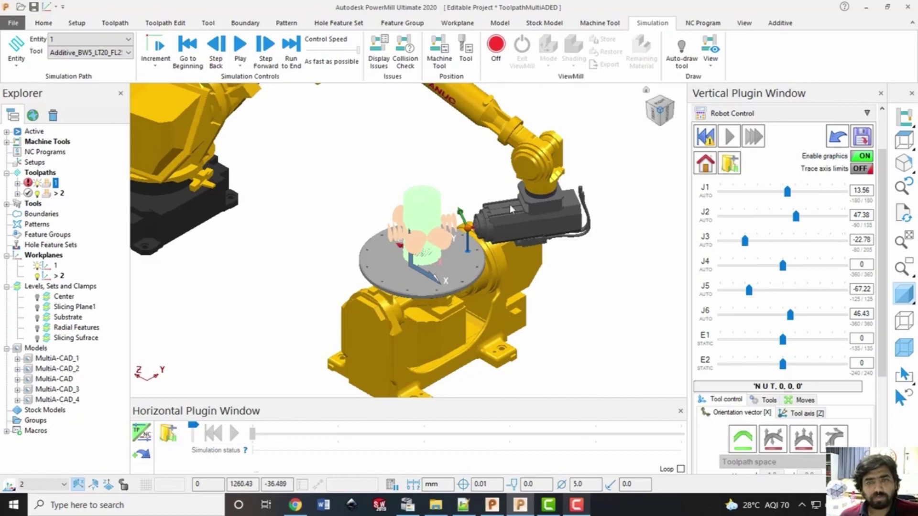
Set toolpath 2 as the simulation entity and record its robot simulation from the start
right_click(56, 194)
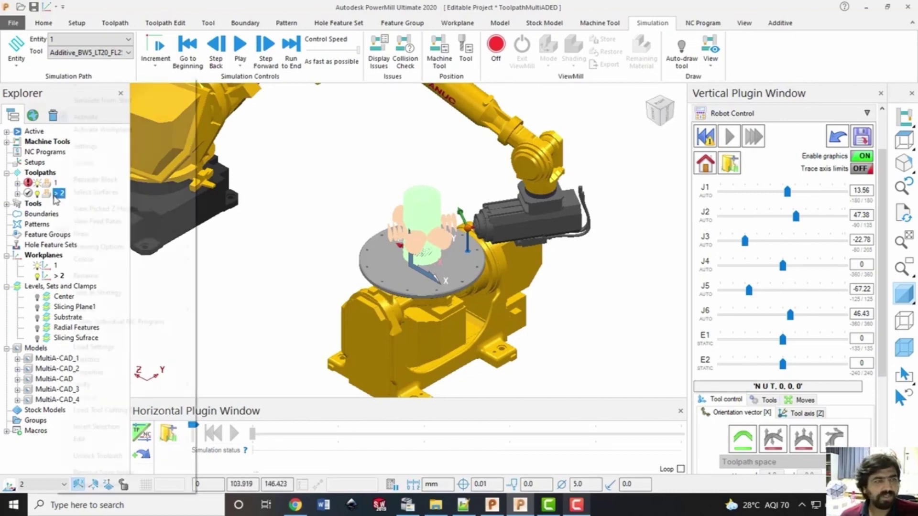
left_click(58, 196)
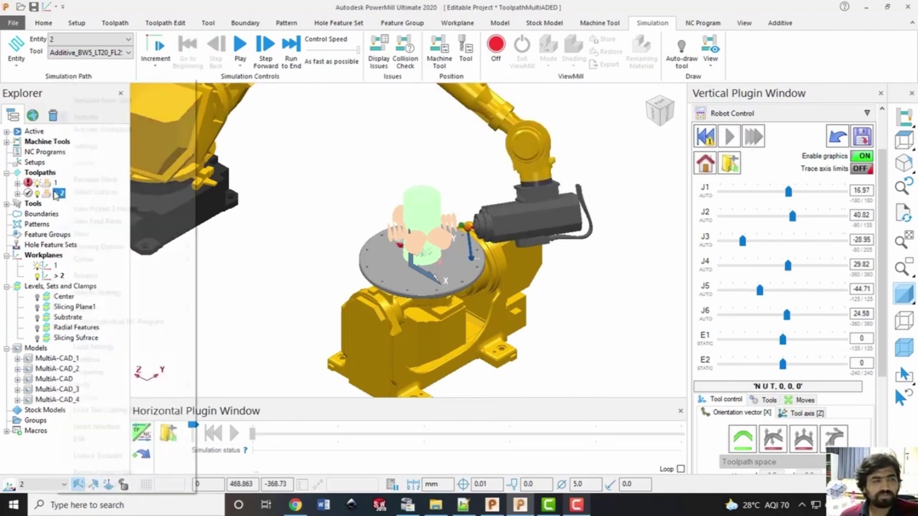
right_click(57, 193)
left_click(96, 119)
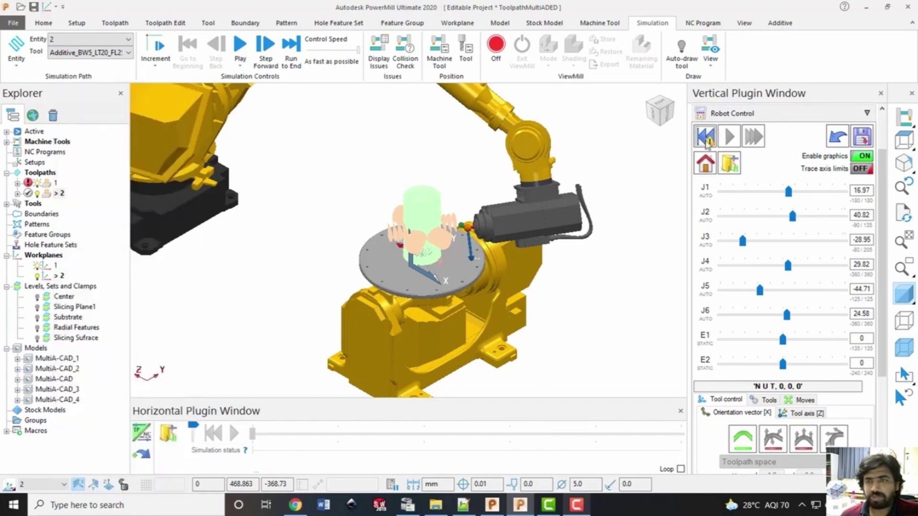
left_click(704, 169)
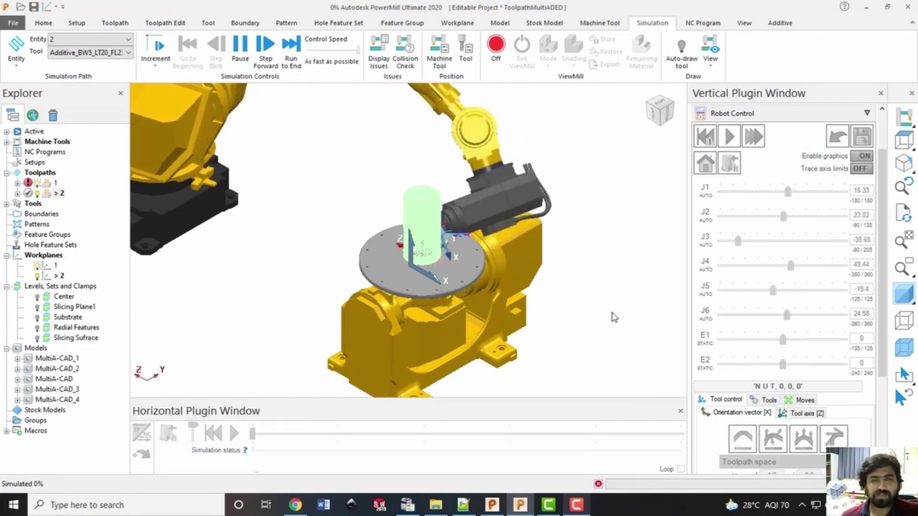
scroll(612, 311, "down", 5)
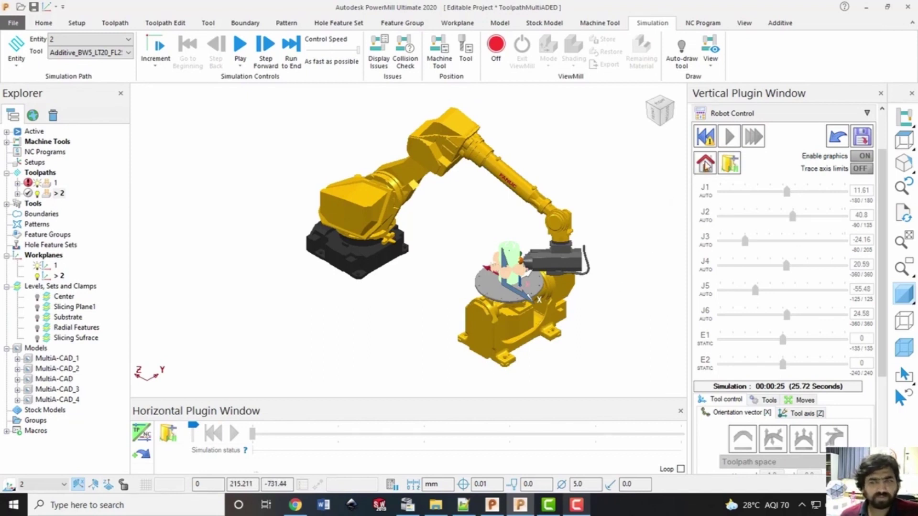
Return the robot to its home position and jog the positioner axes to 7 for E1 and 41 for E2
left_click(706, 164)
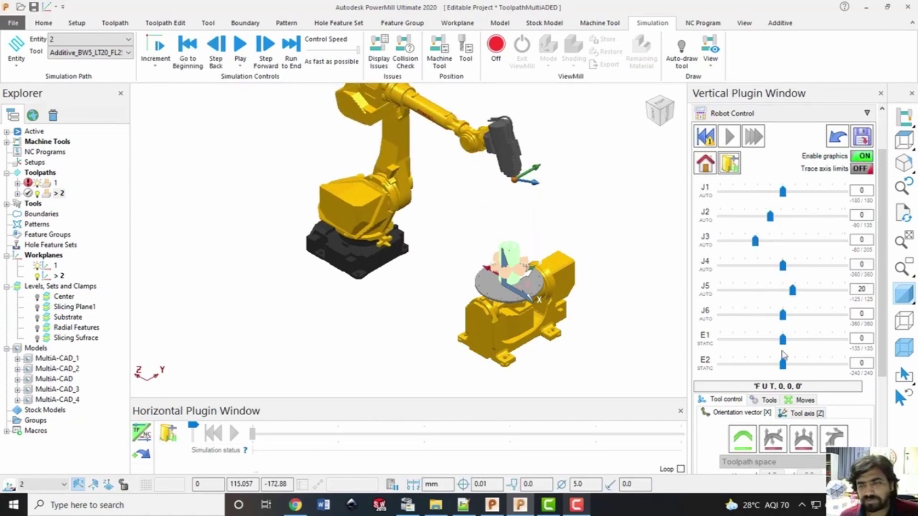
mouse_move(783, 364)
left_mouse_down()
mouse_move(793, 369)
mouse_move(782, 341)
mouse_move(771, 344)
mouse_move(788, 347)
left_mouse_up()
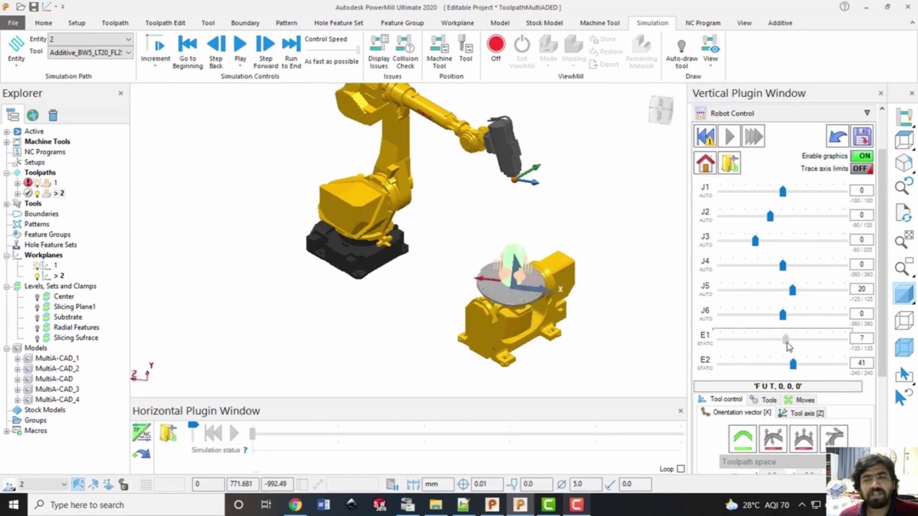
Change the priority of positioner axes E1 and E2 from STATIC to HIGH
left_click(705, 344)
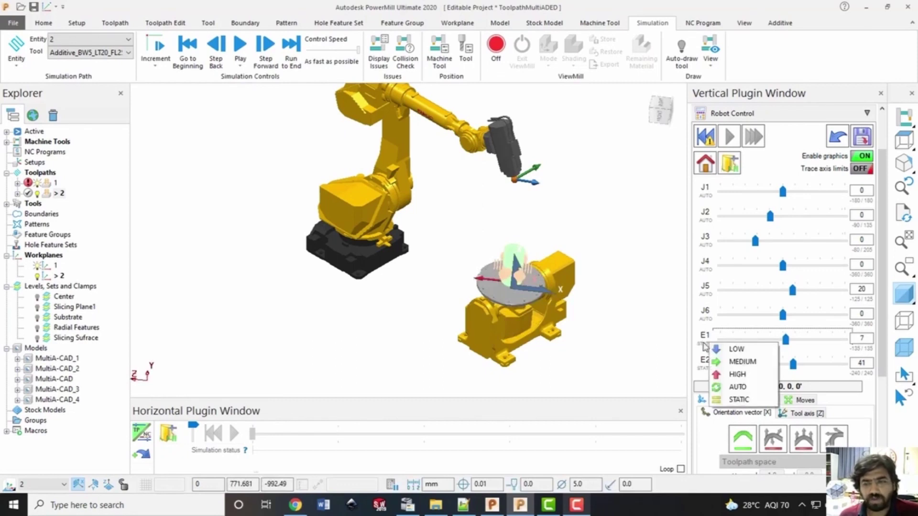
left_click(718, 372)
left_click(707, 368)
left_click(720, 396)
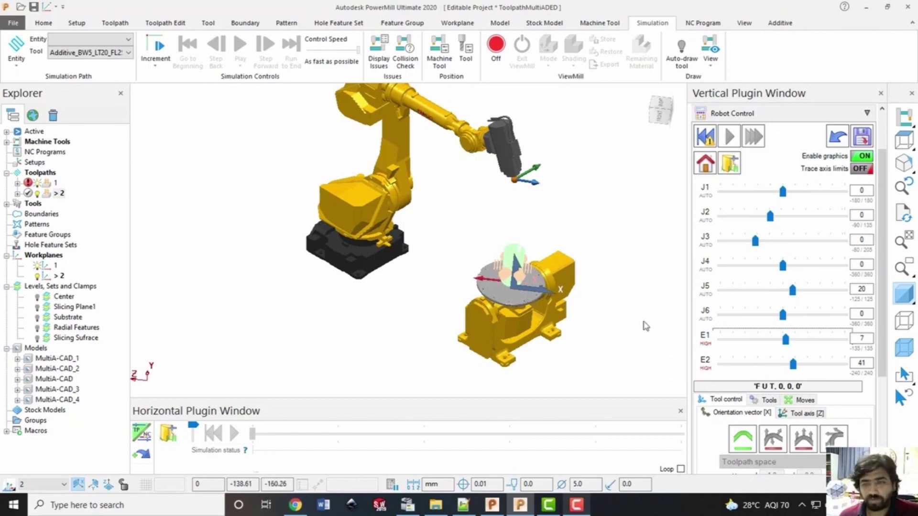
Jog positioner axis E1 to 16 and E2 to 1, and return the whole robot cell to home
left_click_drag(785, 339, 783, 368)
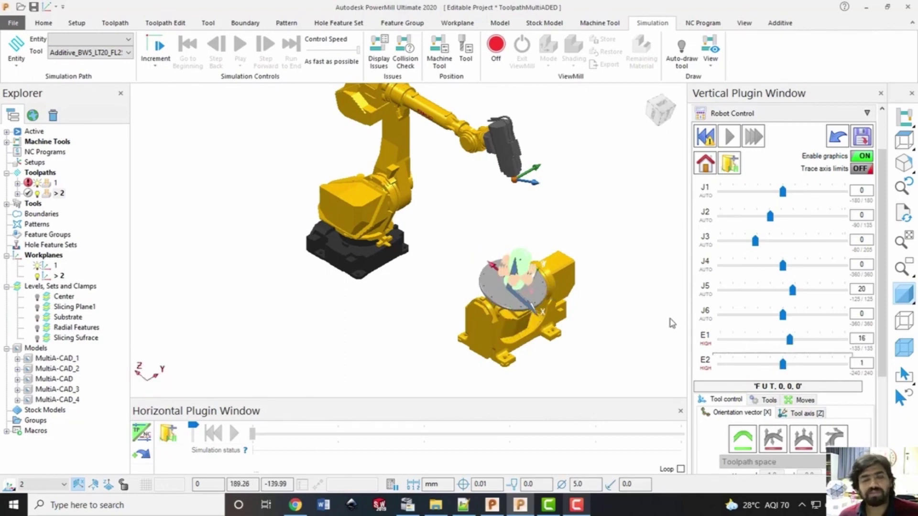
left_click(706, 162)
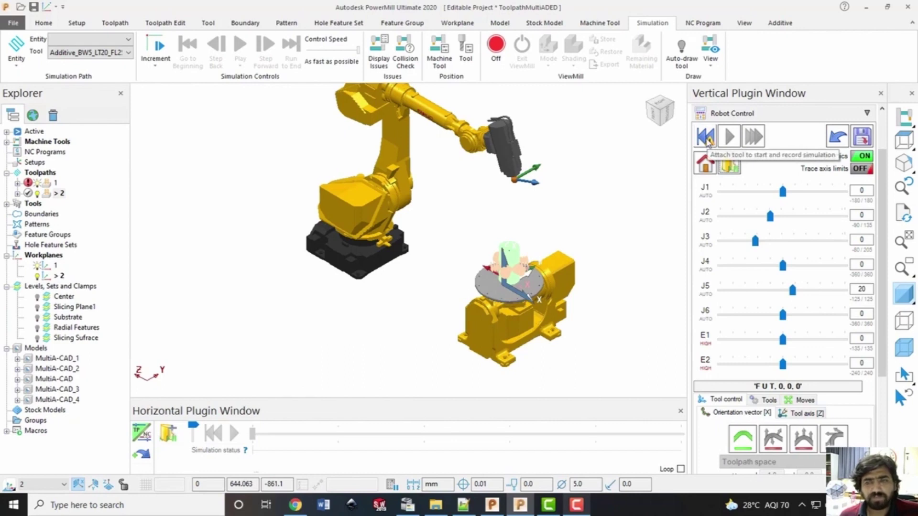
Record the robot simulation of toolpath 2 using the high-priority positioner axes
left_click(729, 138)
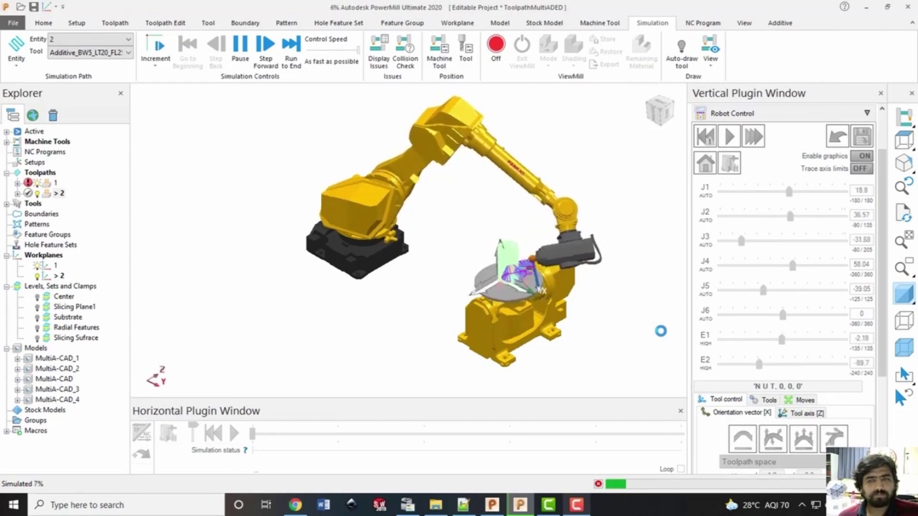
scroll(660, 331, "up", 4)
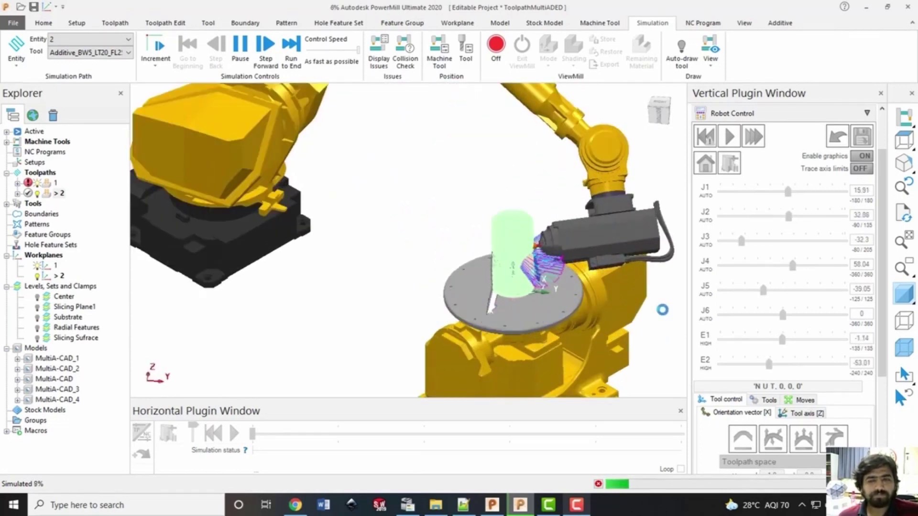